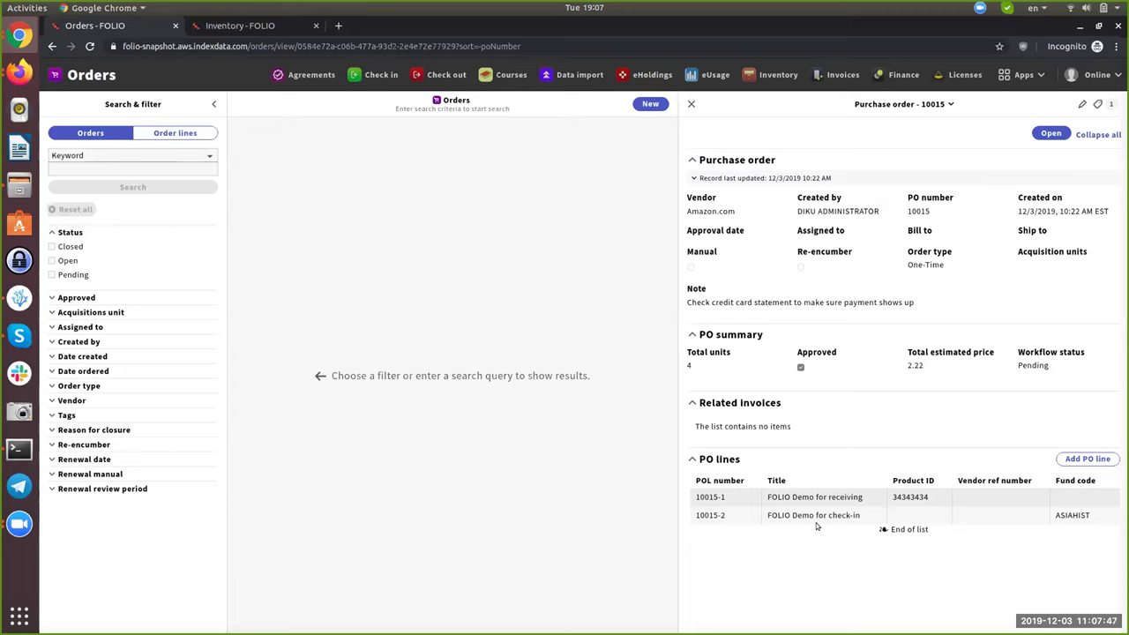
# Review the item, cost, location and inventory details of the "FOLIO Demo for receiving" purchase order line.
pyautogui.click(860, 518)
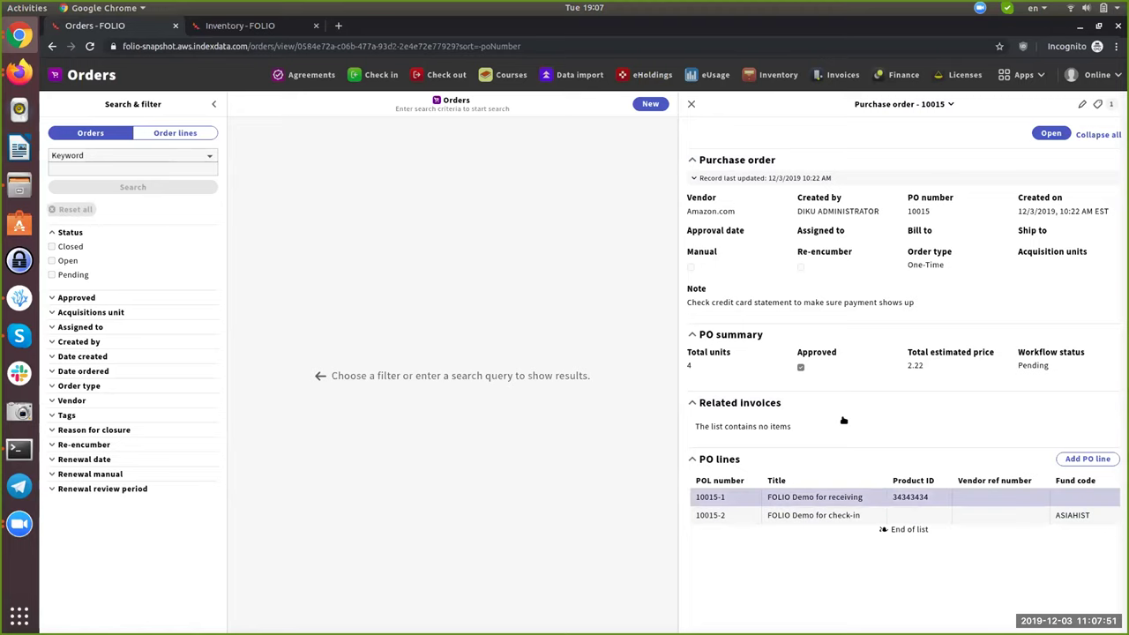
pyautogui.click(845, 496)
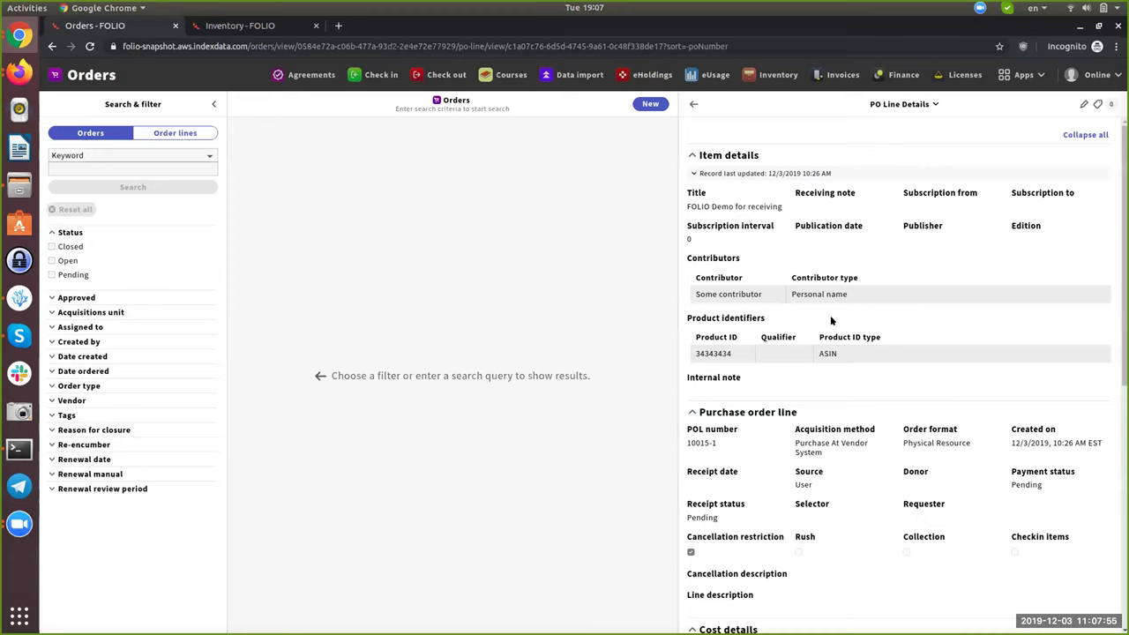
pyautogui.scroll(-7, 833, 321)
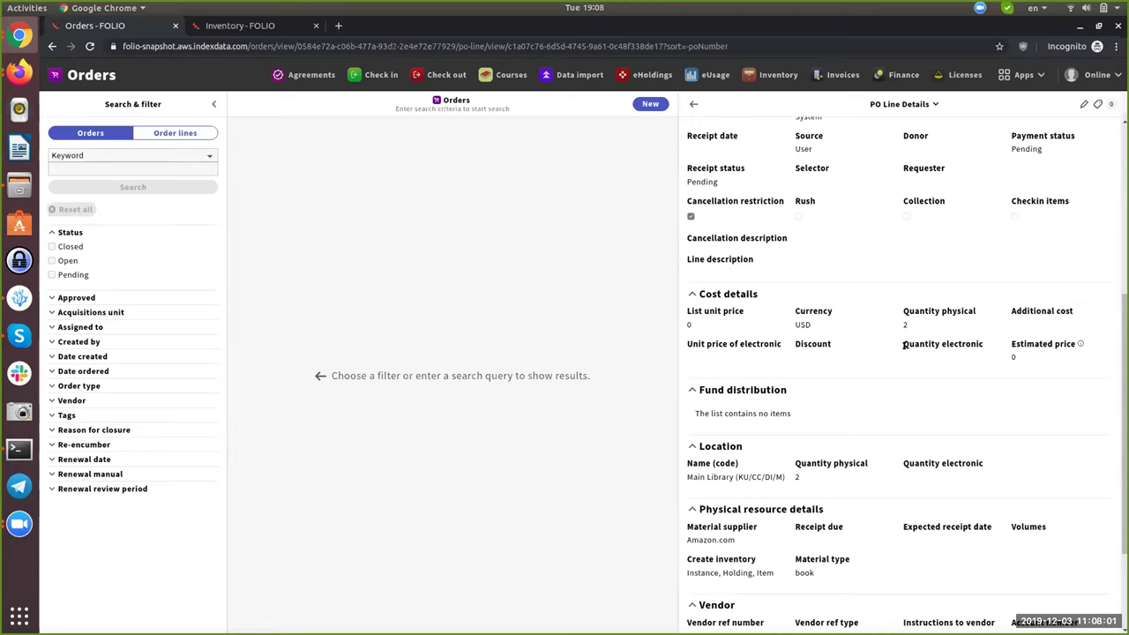
pyautogui.scroll(-1, 896, 509)
pyautogui.scroll(-1, 897, 508)
pyautogui.scroll(6, 898, 509)
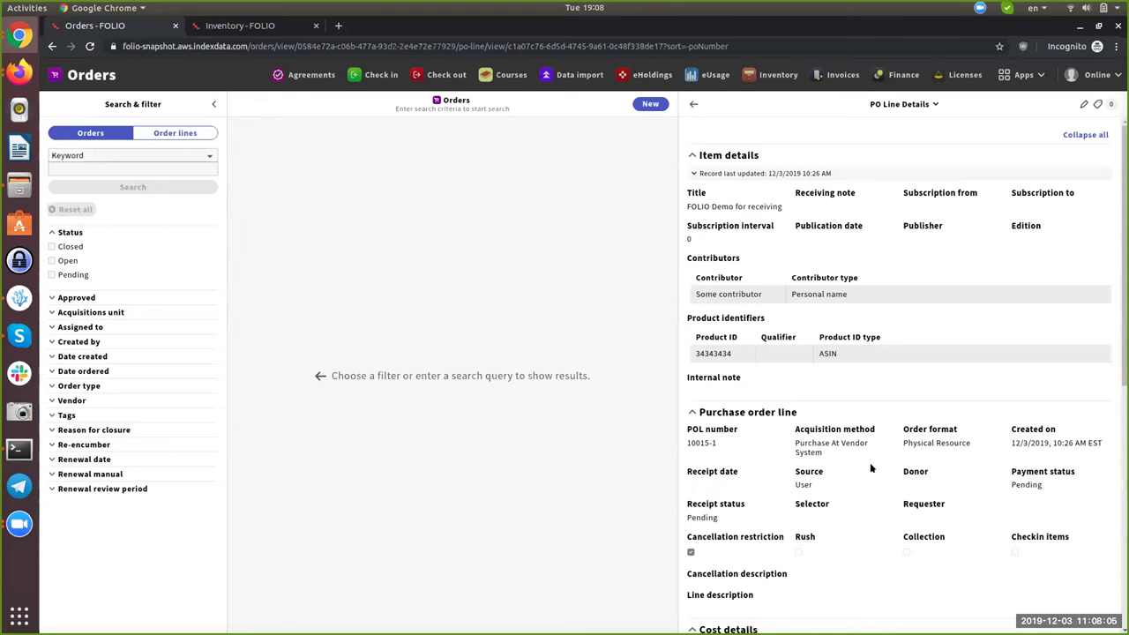
# Return to the pending purchase order, open the order and confirm it.
pyautogui.click(695, 105)
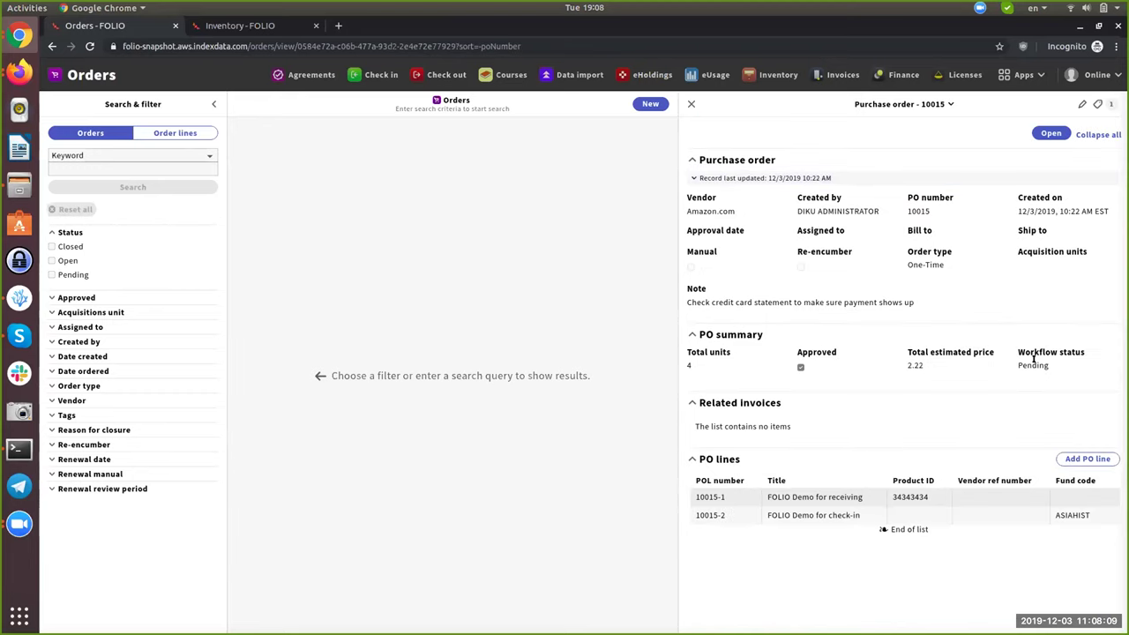
pyautogui.click(1048, 134)
pyautogui.click(779, 187)
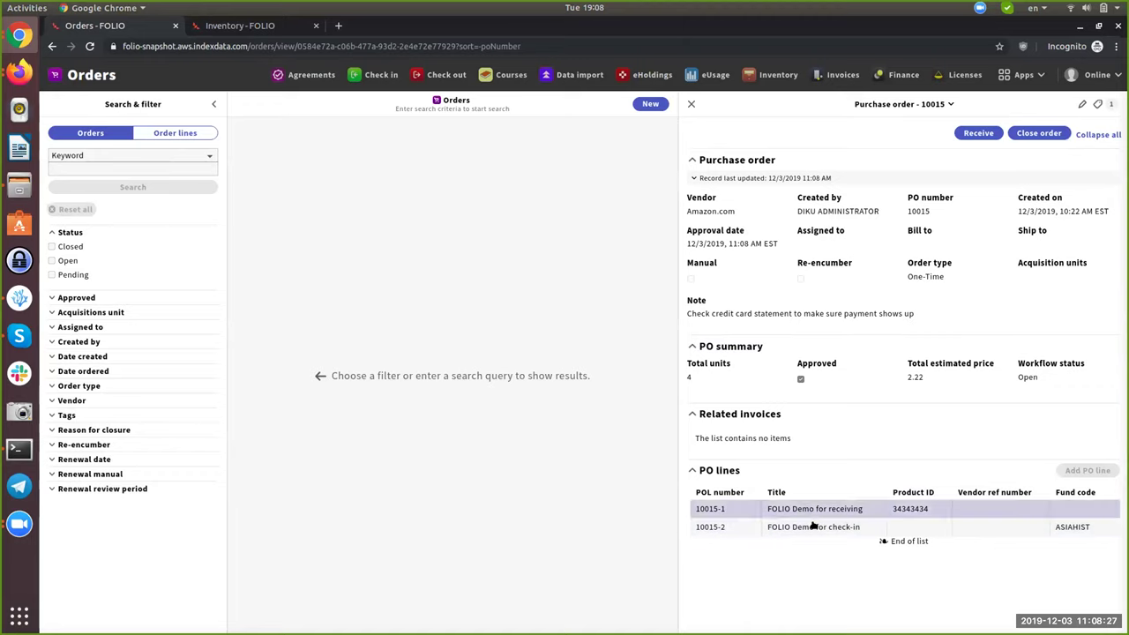
# Switch to Inventory, search instances for "FOLIO" and open the "FOLIO Demo for receiving" record.
pyautogui.click(233, 26)
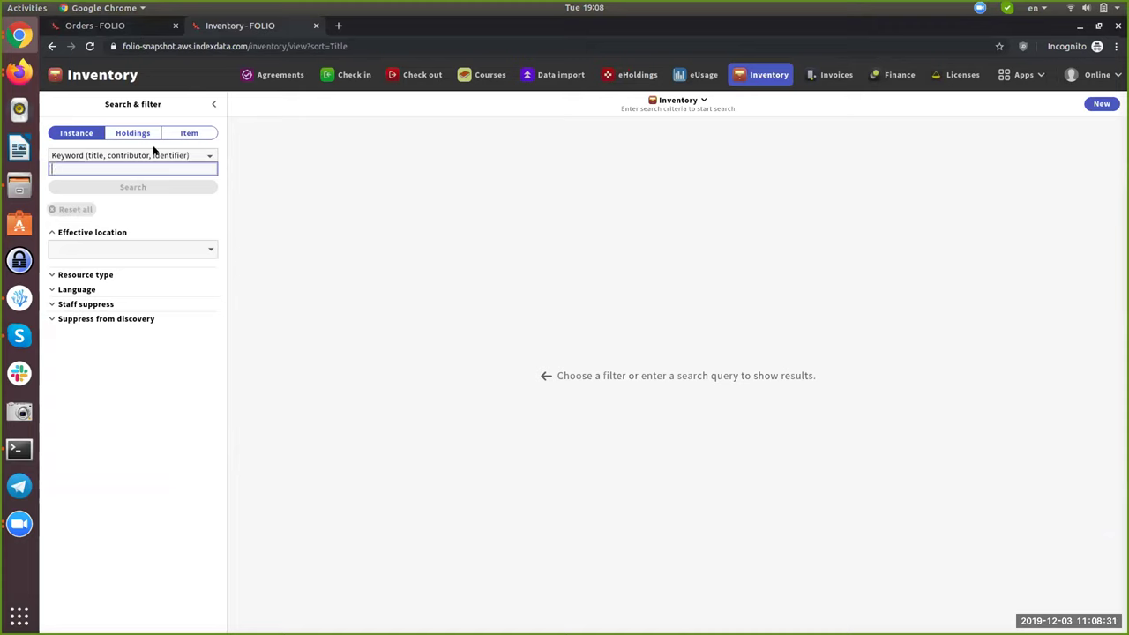
pyautogui.write('F')
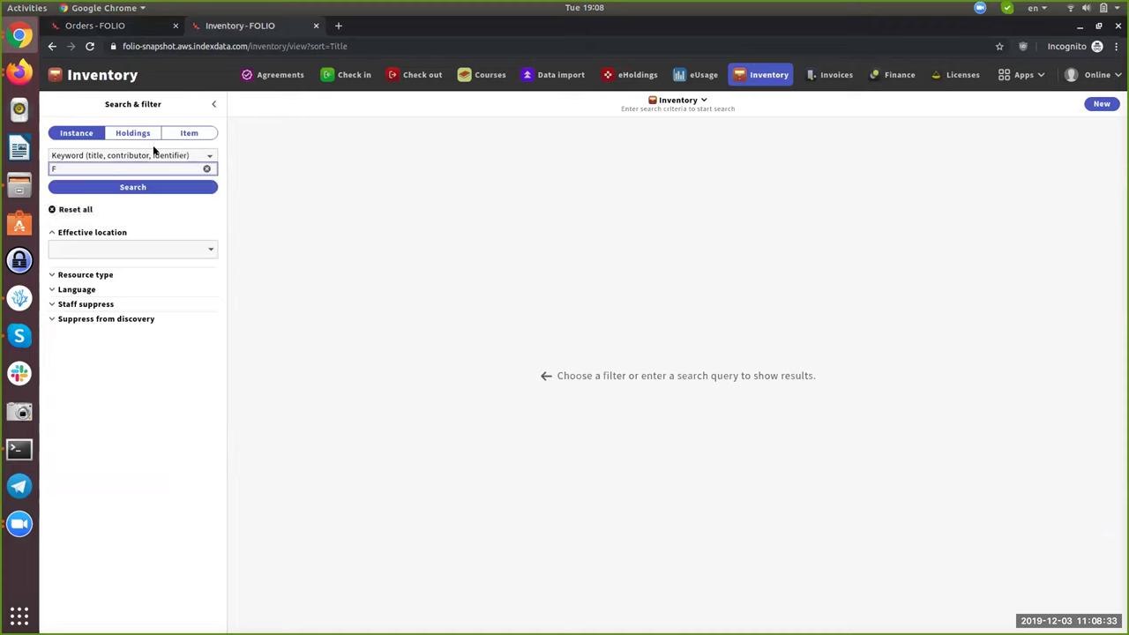
pyautogui.write('oOLIO')
pyautogui.press('Return')
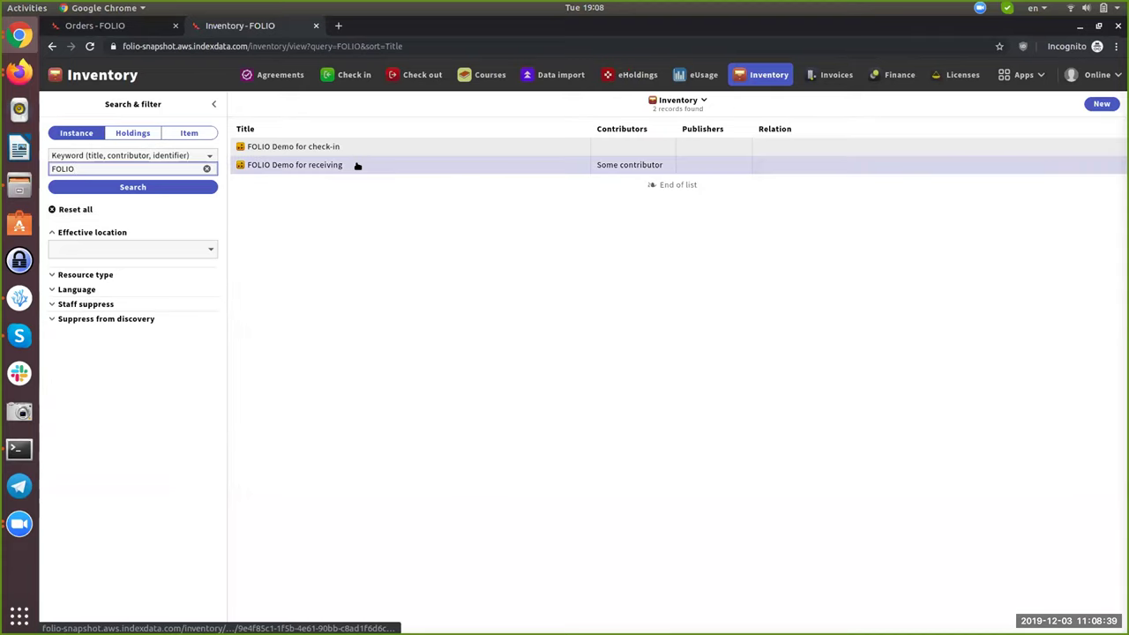
pyautogui.click(357, 165)
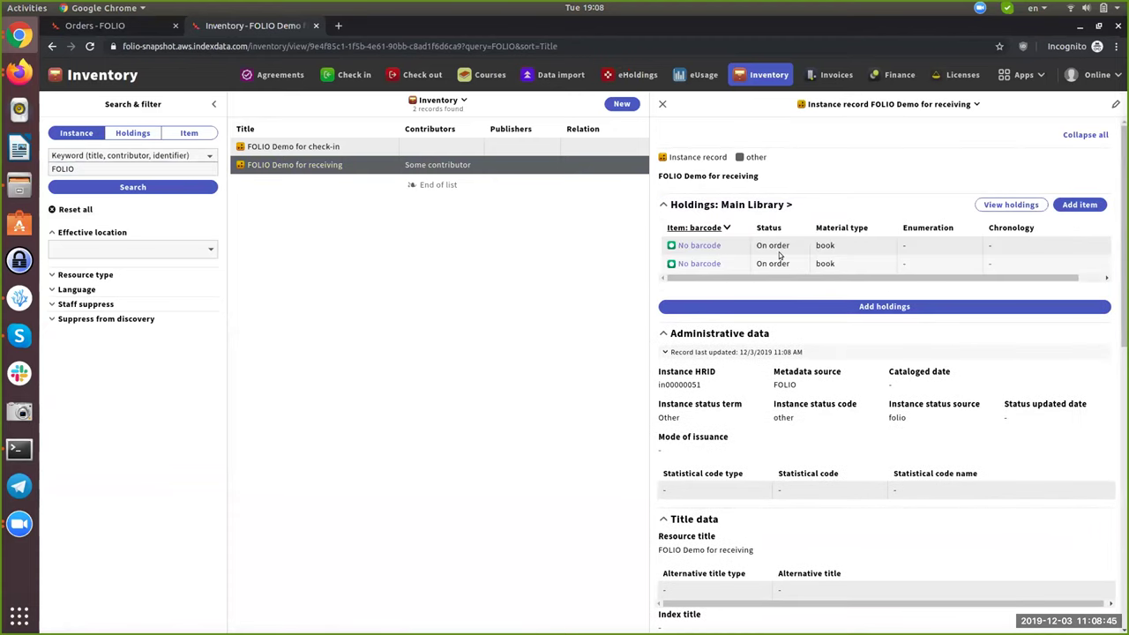
# Set the barcode of the first item without one to 3456833, copy the barcode and save the item record.
pyautogui.click(706, 245)
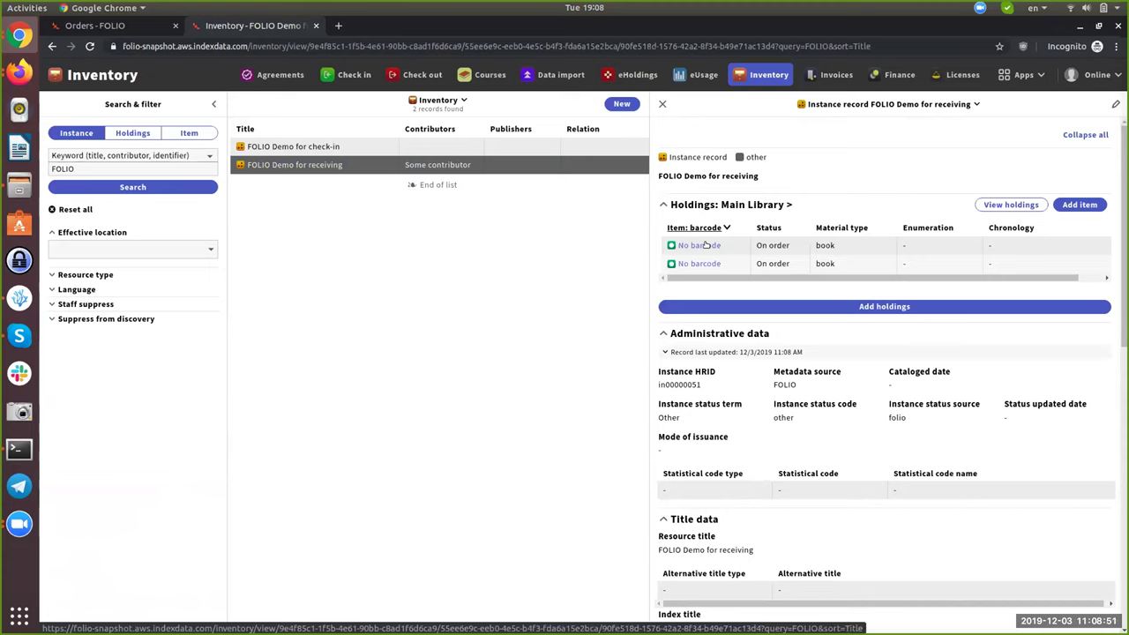
pyautogui.click(1115, 104)
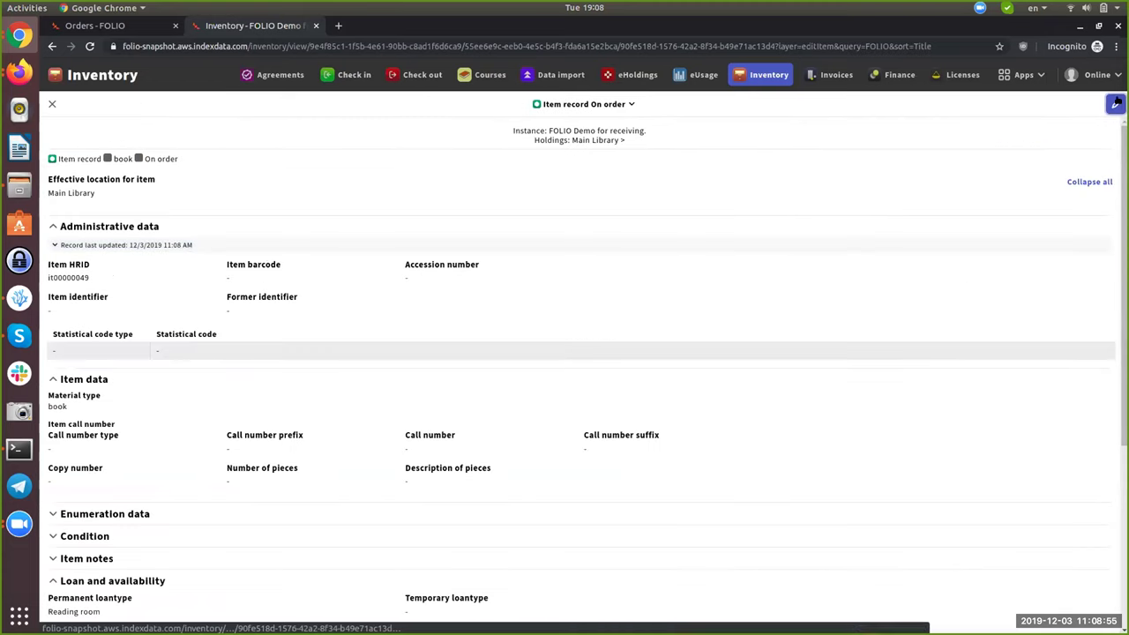
pyautogui.click(236, 280)
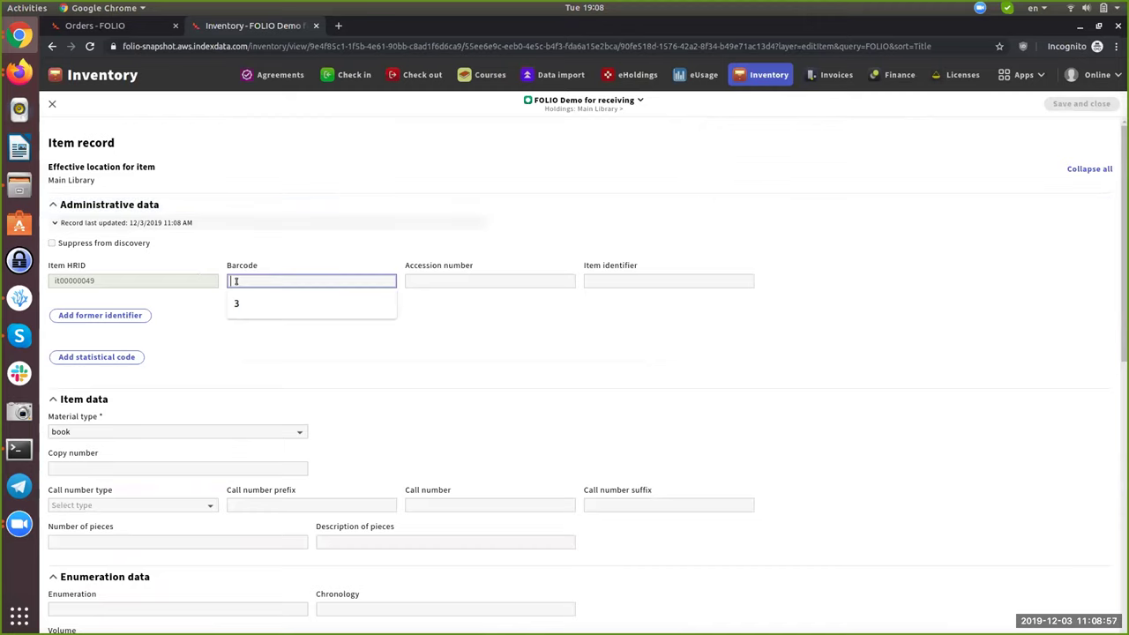
pyautogui.write('3456833')
pyautogui.doubleClick(236, 281)
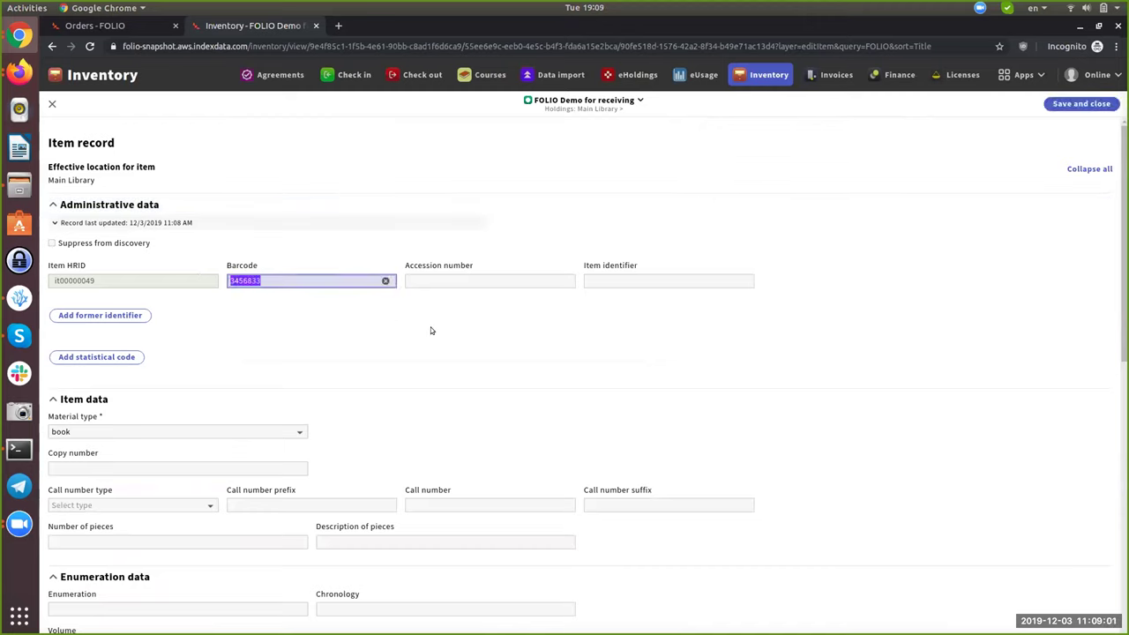
pyautogui.click(1070, 103)
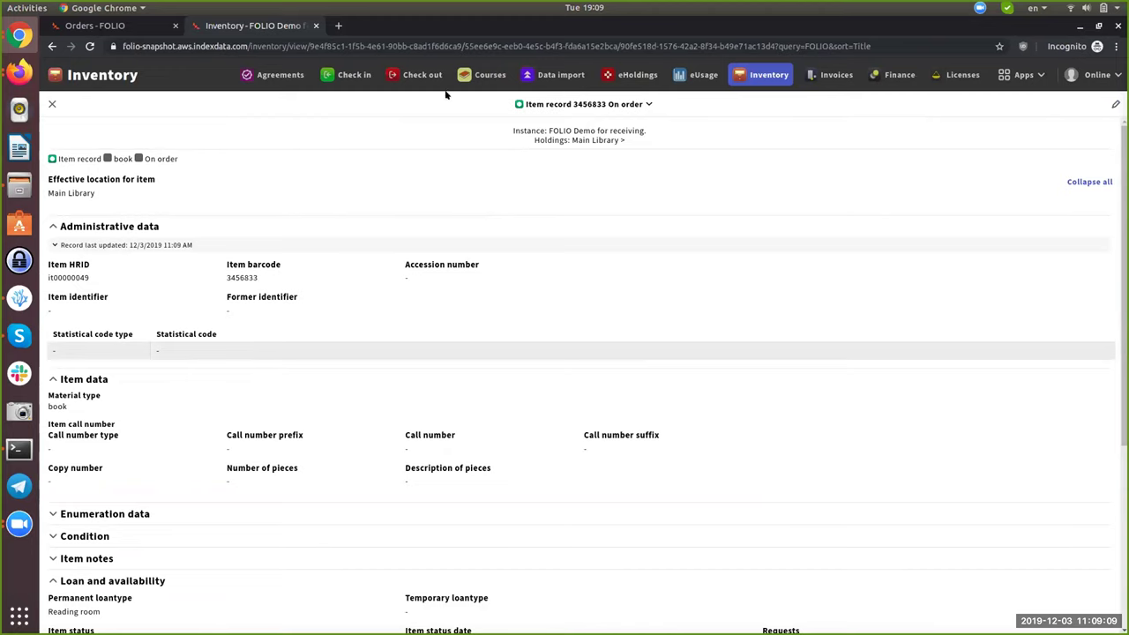
# Go to Check out and choose a borrower through the patron look-up, filtered to active users.
pyautogui.click(422, 75)
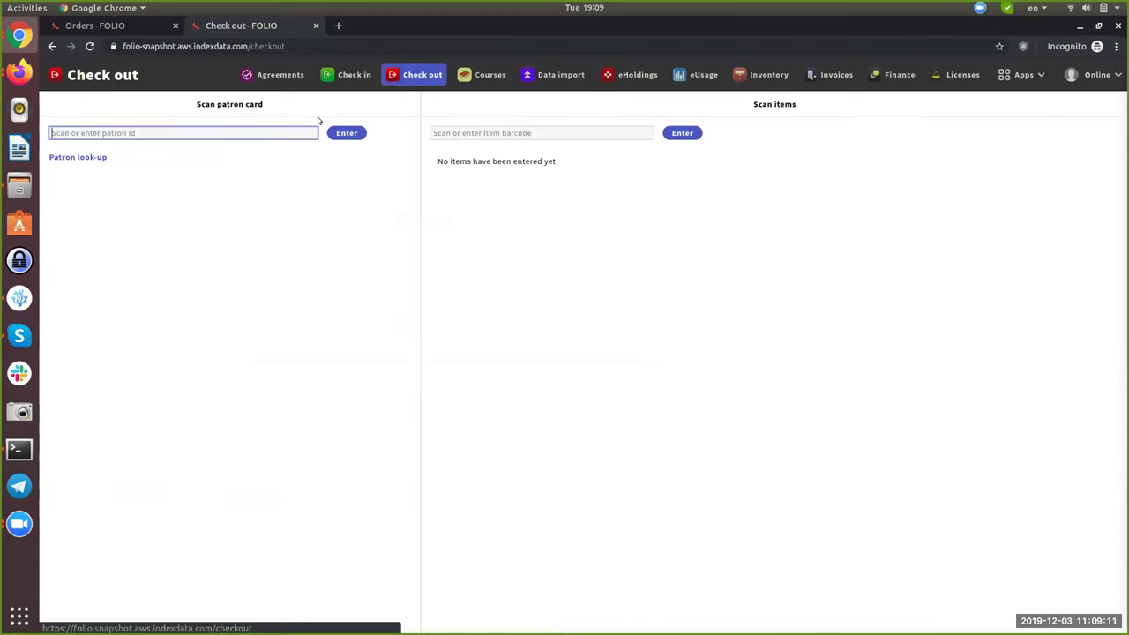
pyautogui.click(94, 156)
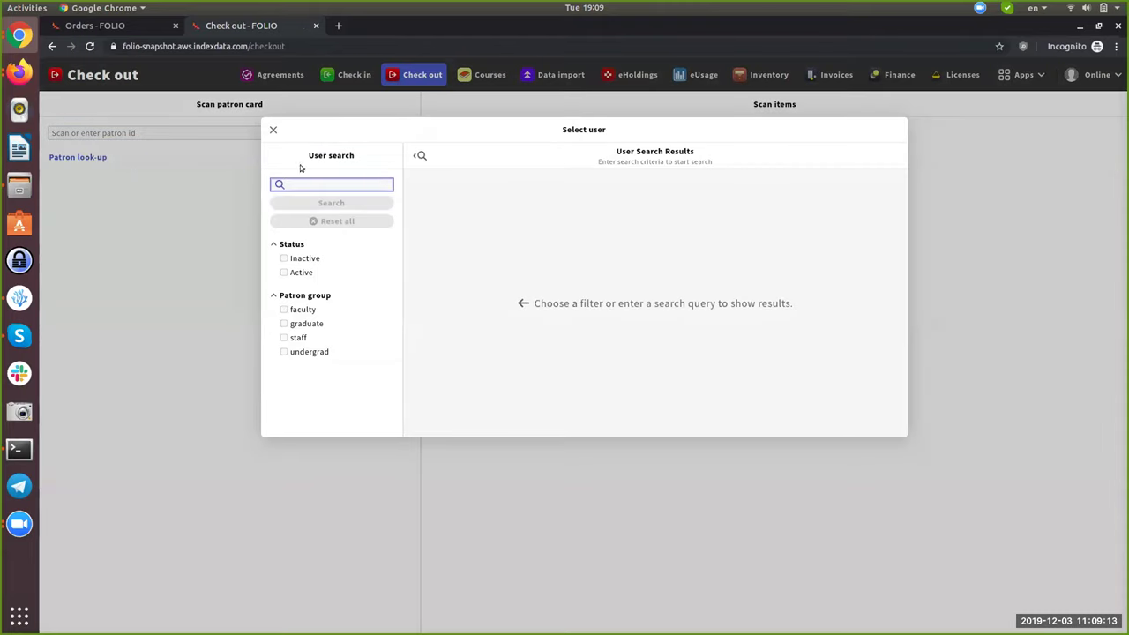
pyautogui.click(301, 273)
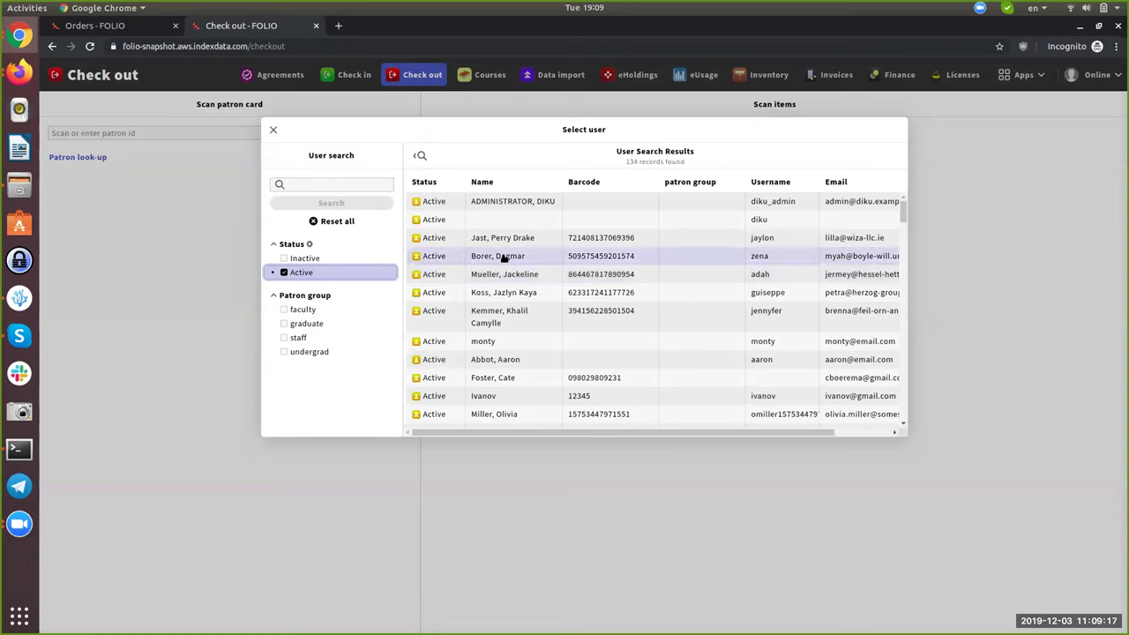
pyautogui.click(498, 294)
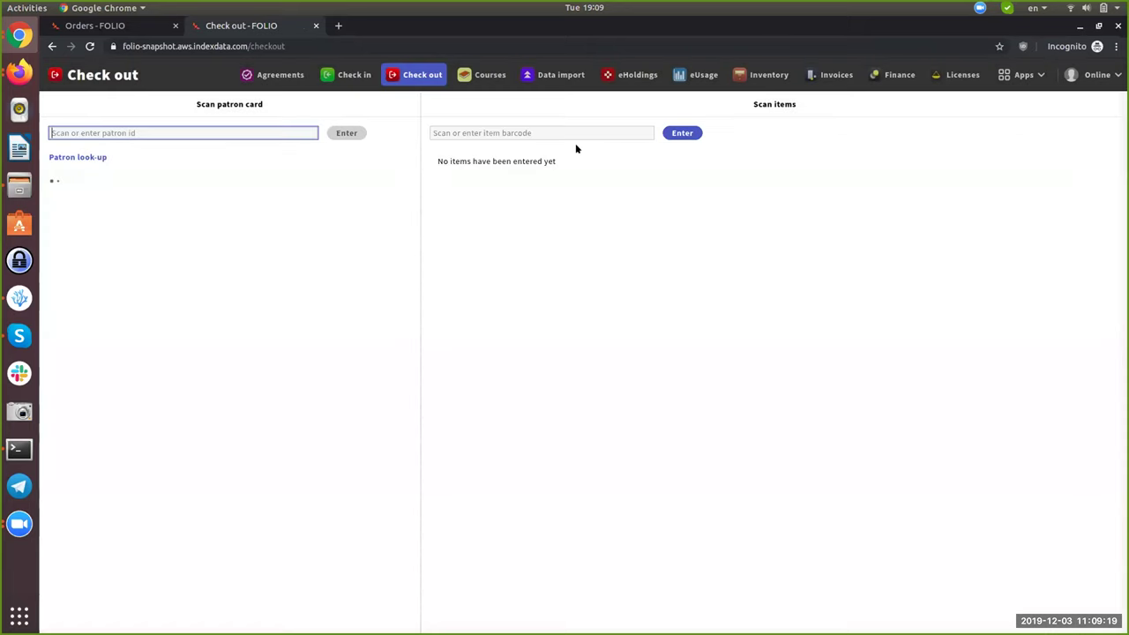
# Check out the item with barcode 3456833 to the selected patron and end the session.
pyautogui.write('3456833')
pyautogui.click(682, 133)
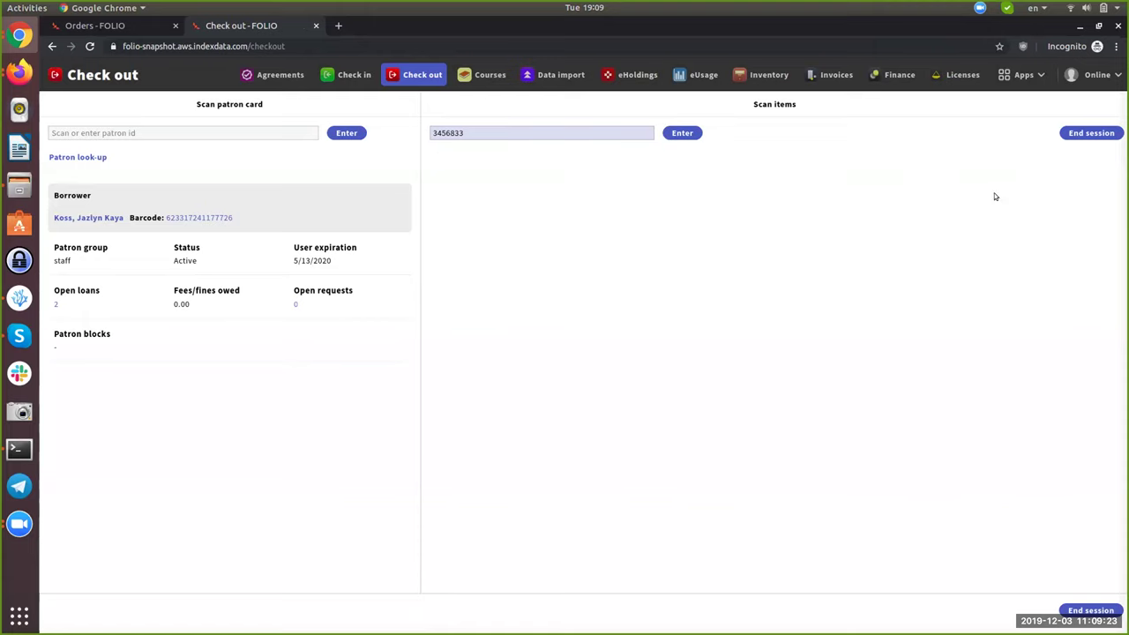
pyautogui.click(1089, 134)
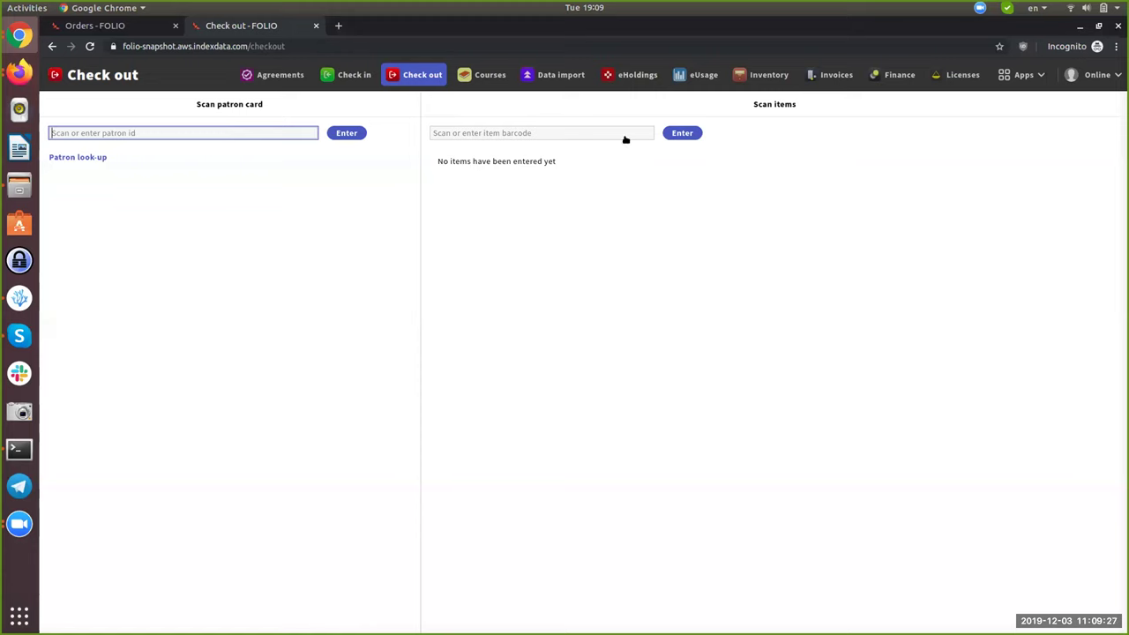
# Return to Inventory and close the item record to check the item statuses on its instance record.
pyautogui.click(757, 73)
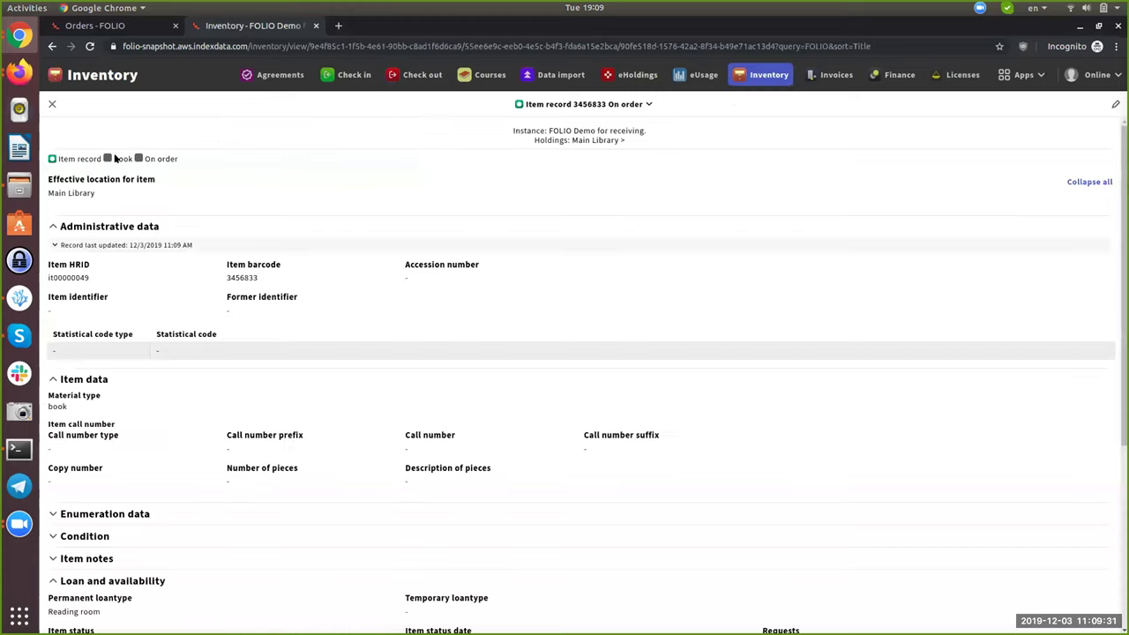
pyautogui.click(53, 105)
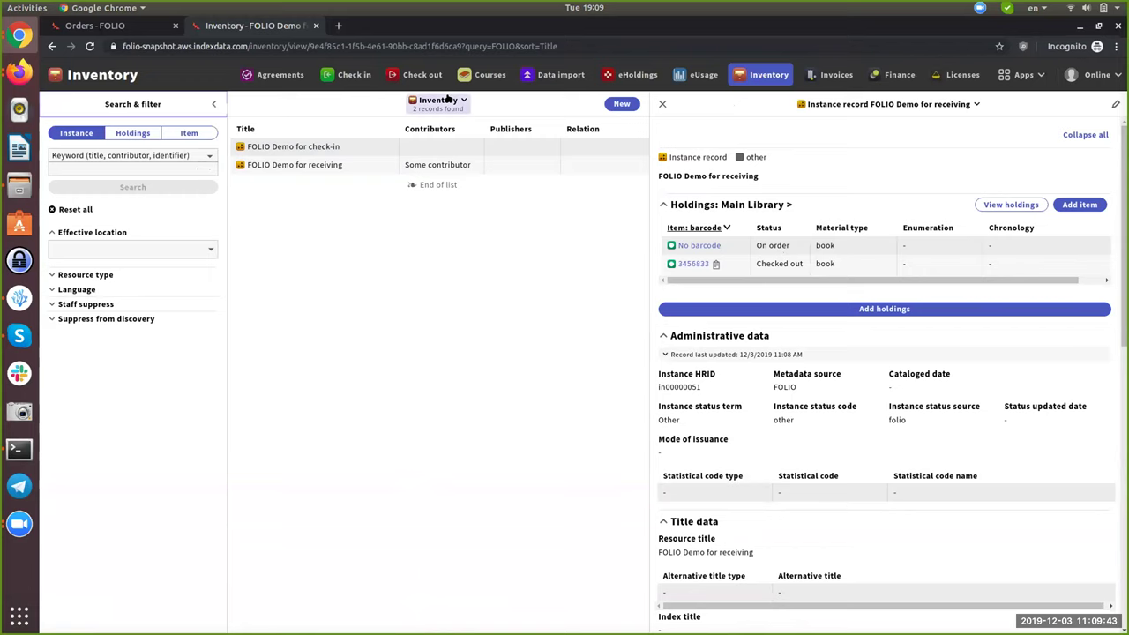
# Go back to the purchase order in Orders and start receiving its "FOLIO Demo for receiving" line.
pyautogui.click(102, 25)
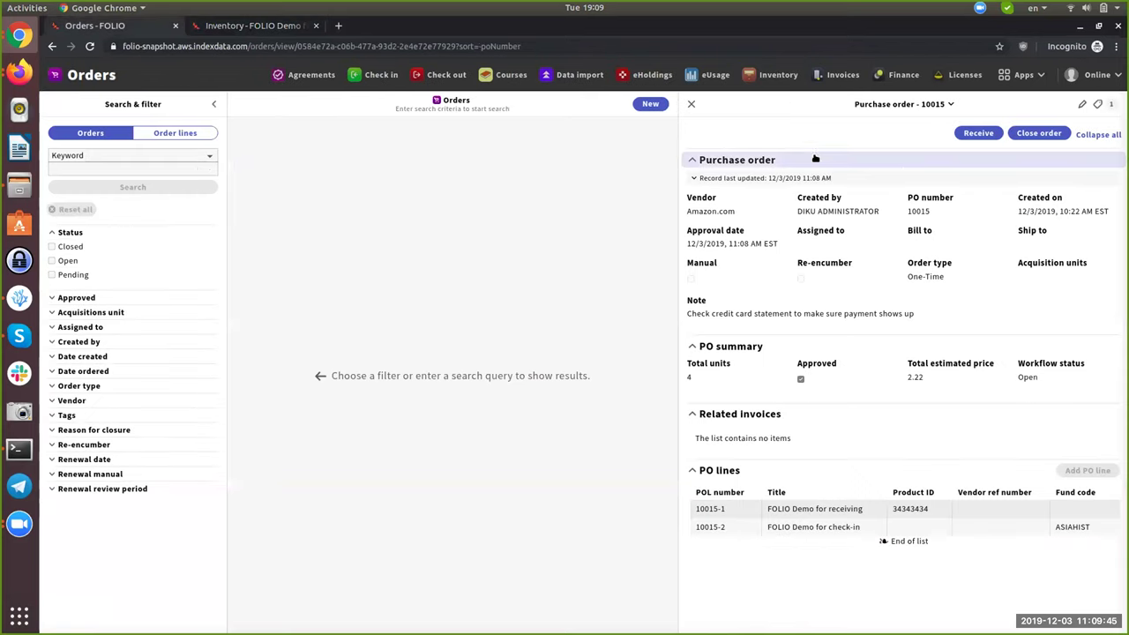
pyautogui.click(972, 134)
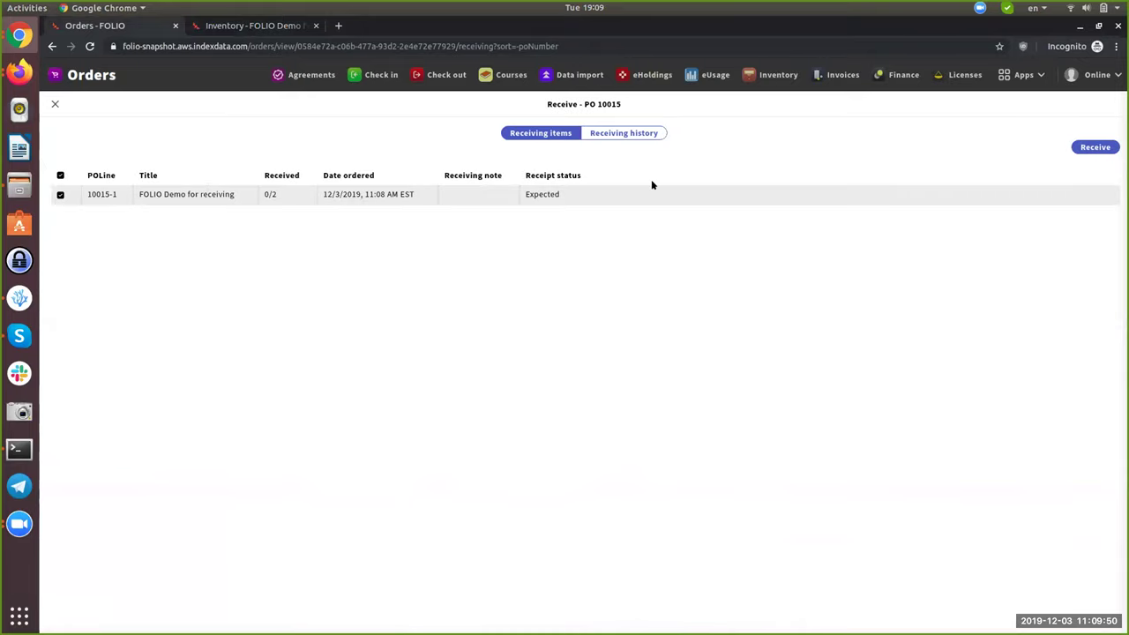
pyautogui.click(1094, 147)
# Compare the item statuses in the receiving dialog with those on the Inventory instance record.
pyautogui.moveTo(617, 233); pyautogui.dragTo(780, 222)
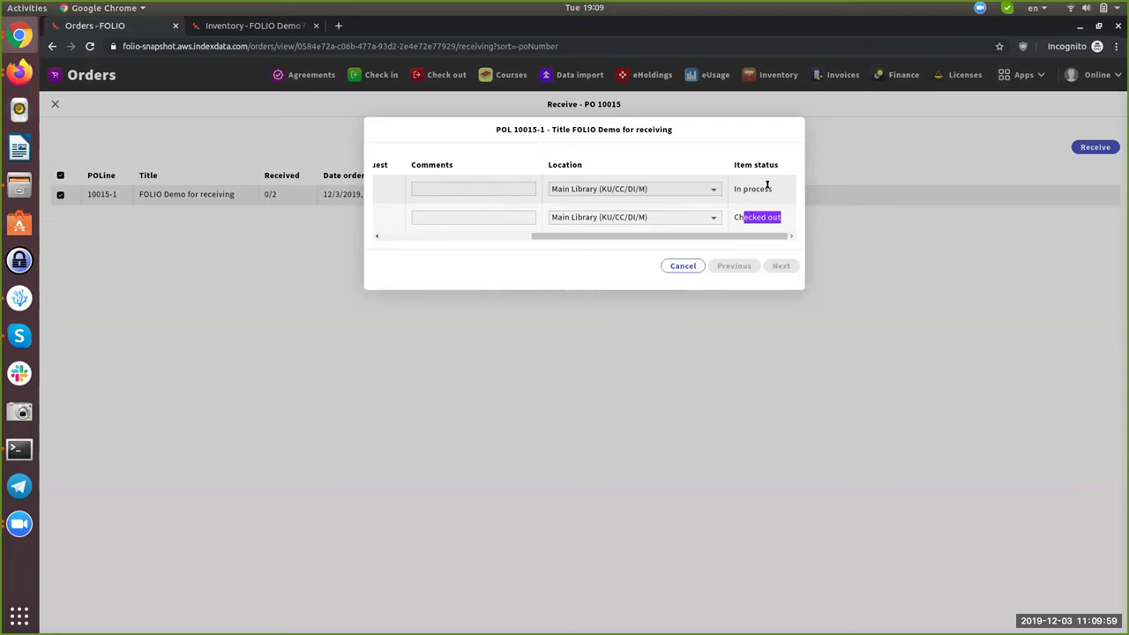
pyautogui.click(768, 185)
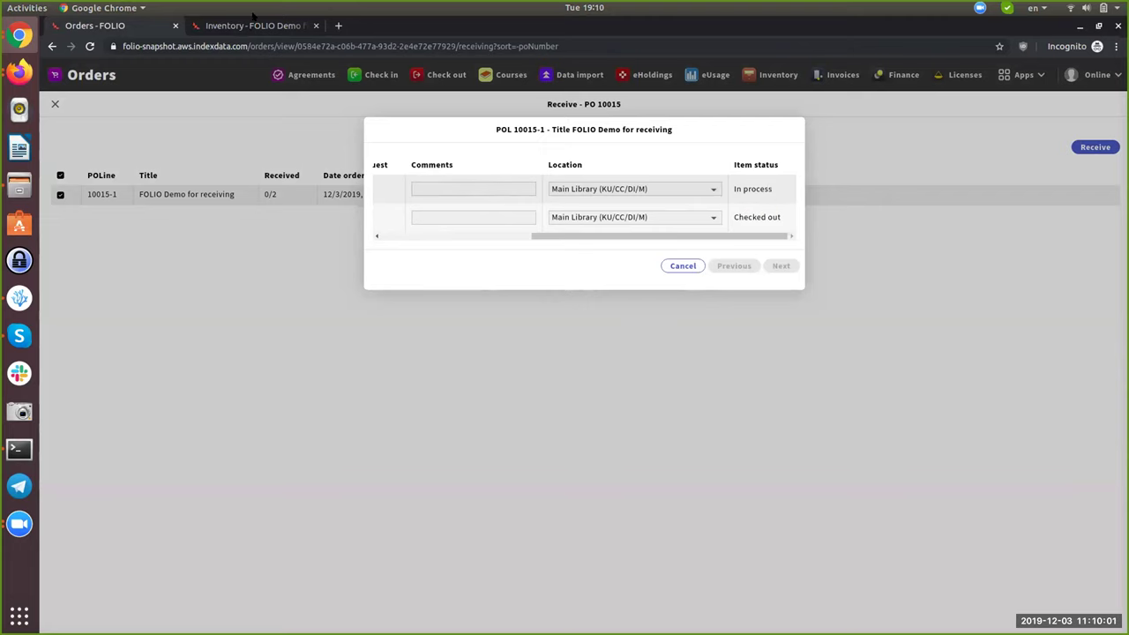
pyautogui.click(253, 19)
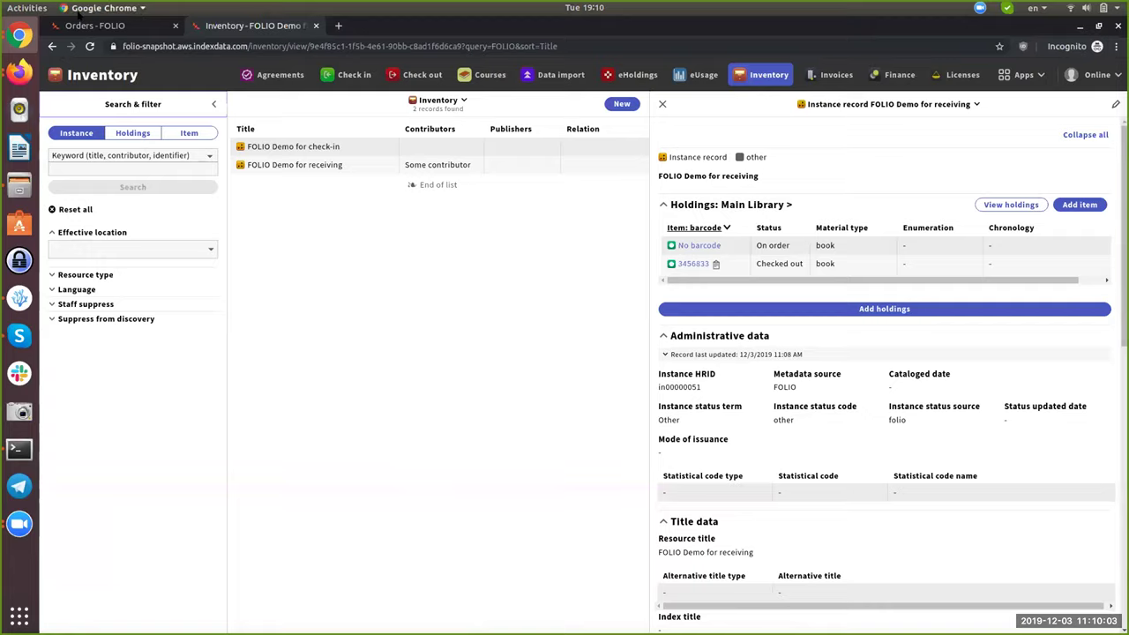
pyautogui.click(84, 25)
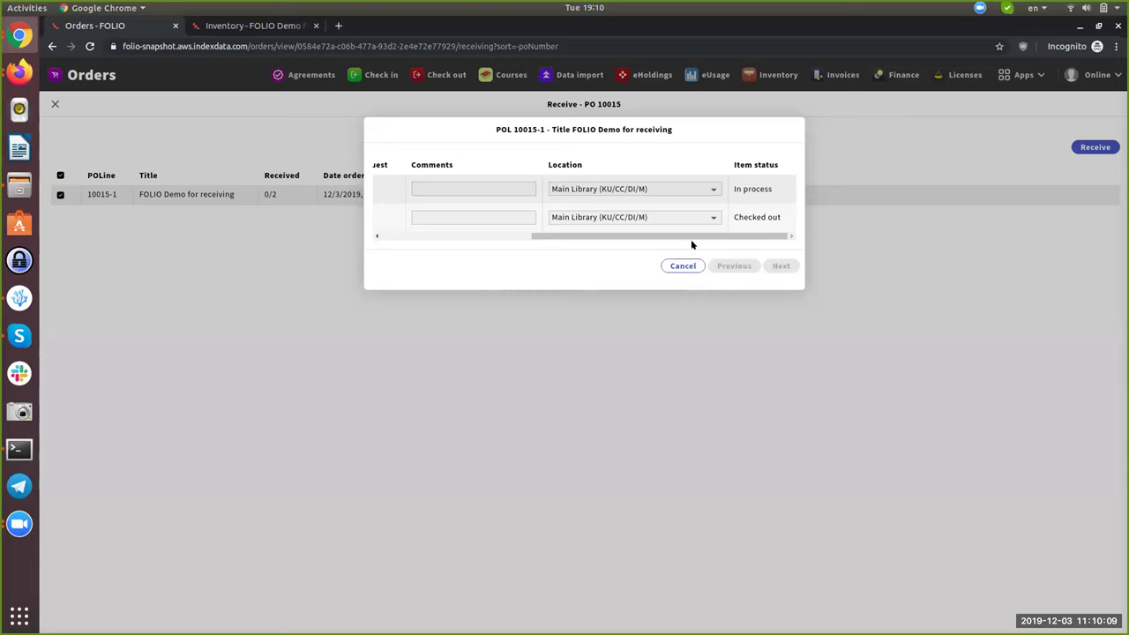
# Select both physical items of the line, review their barcode, location and status details, and receive them.
pyautogui.moveTo(674, 235); pyautogui.dragTo(424, 239)
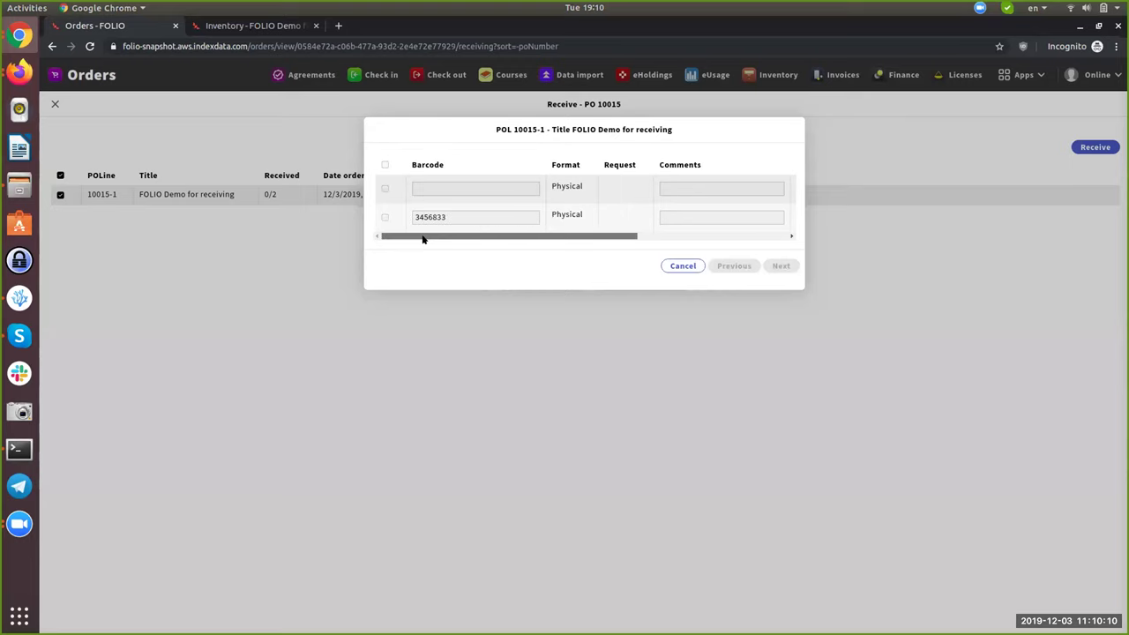
pyautogui.click(384, 166)
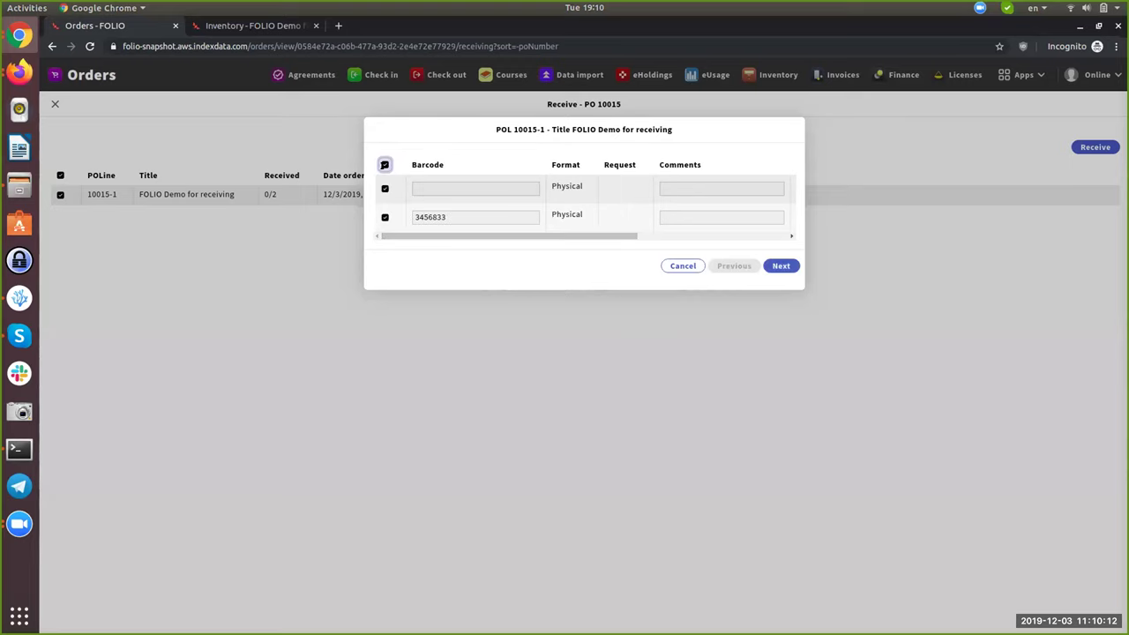
pyautogui.click(780, 265)
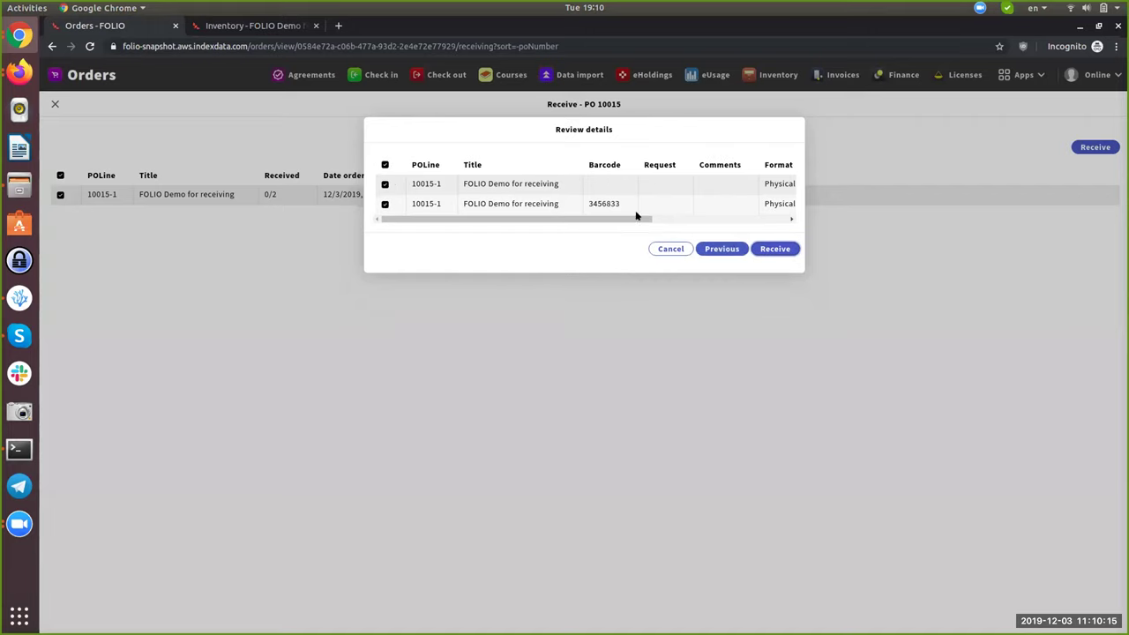
pyautogui.moveTo(628, 221); pyautogui.dragTo(792, 216)
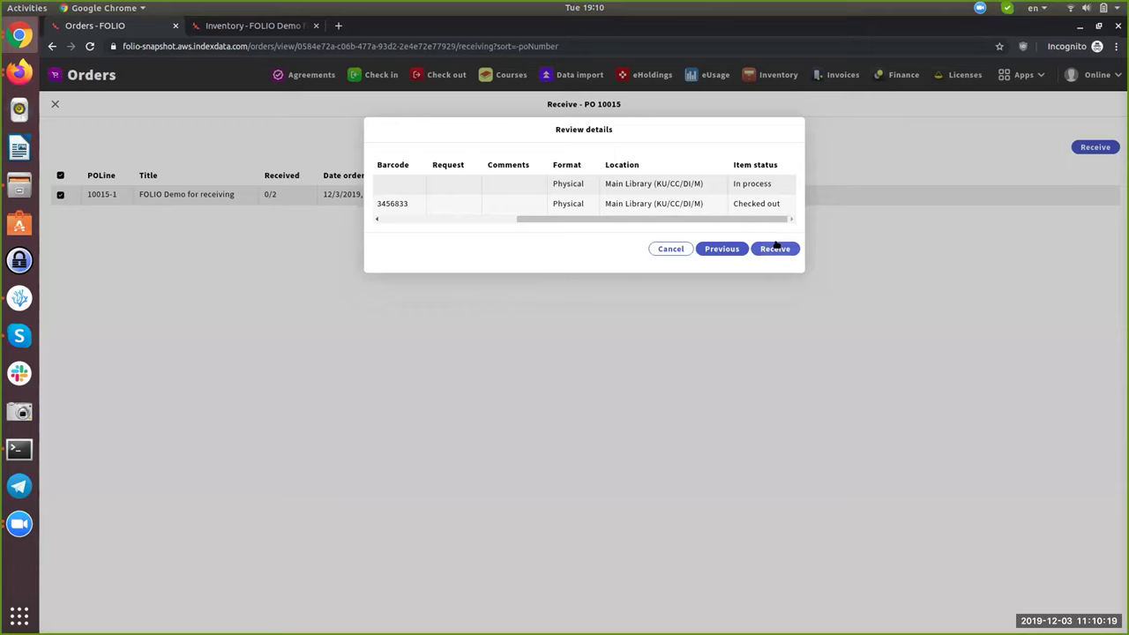
pyautogui.click(775, 247)
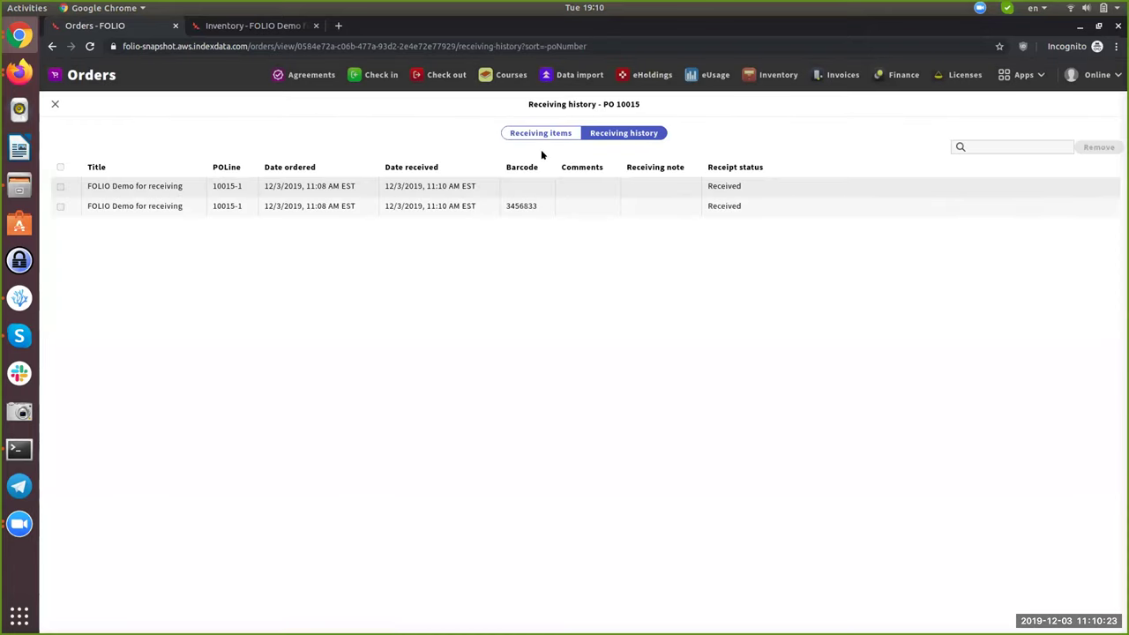
# Reload the "FOLIO Demo for receiving" instance record in Inventory and check the statuses of both its items.
pyautogui.click(267, 27)
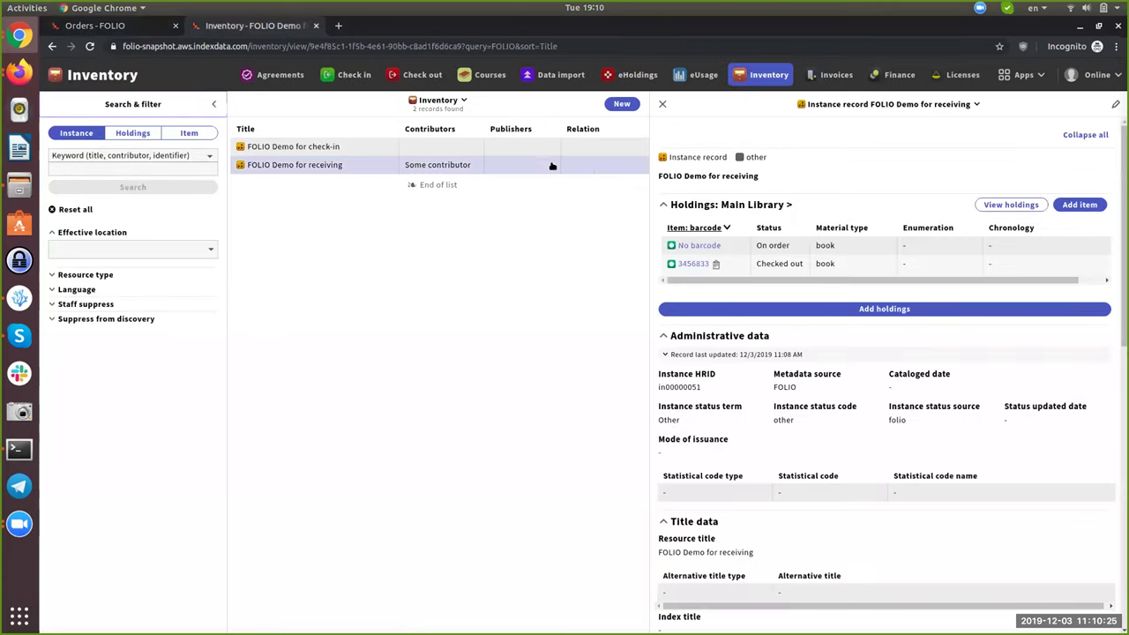
pyautogui.click(364, 147)
pyautogui.click(352, 165)
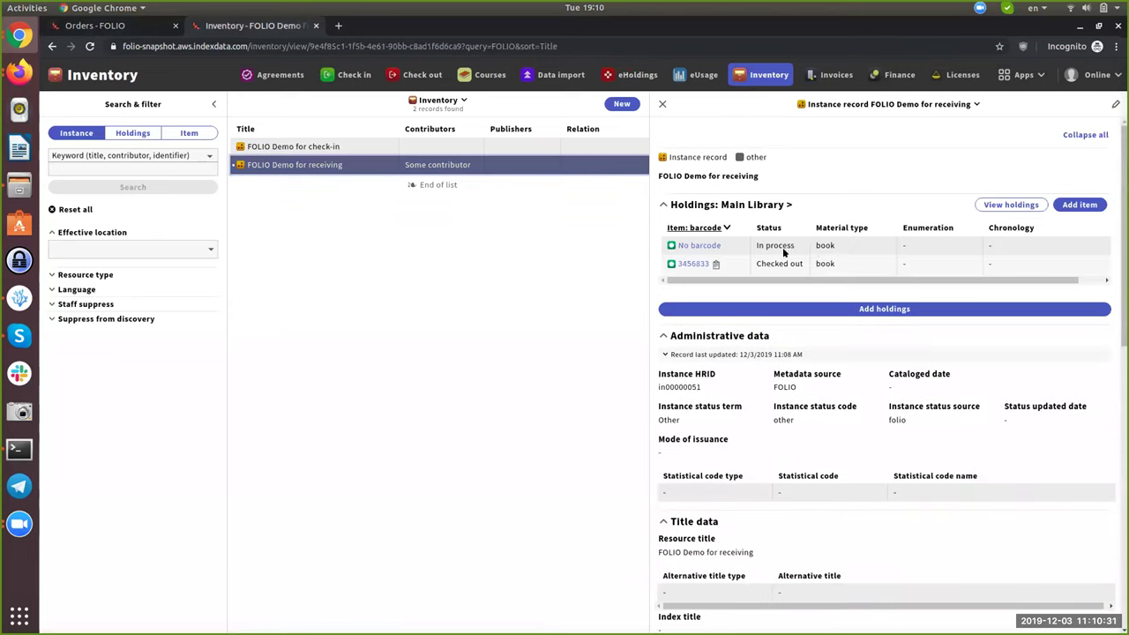
pyautogui.moveTo(765, 245); pyautogui.dragTo(795, 262)
pyautogui.click(794, 263)
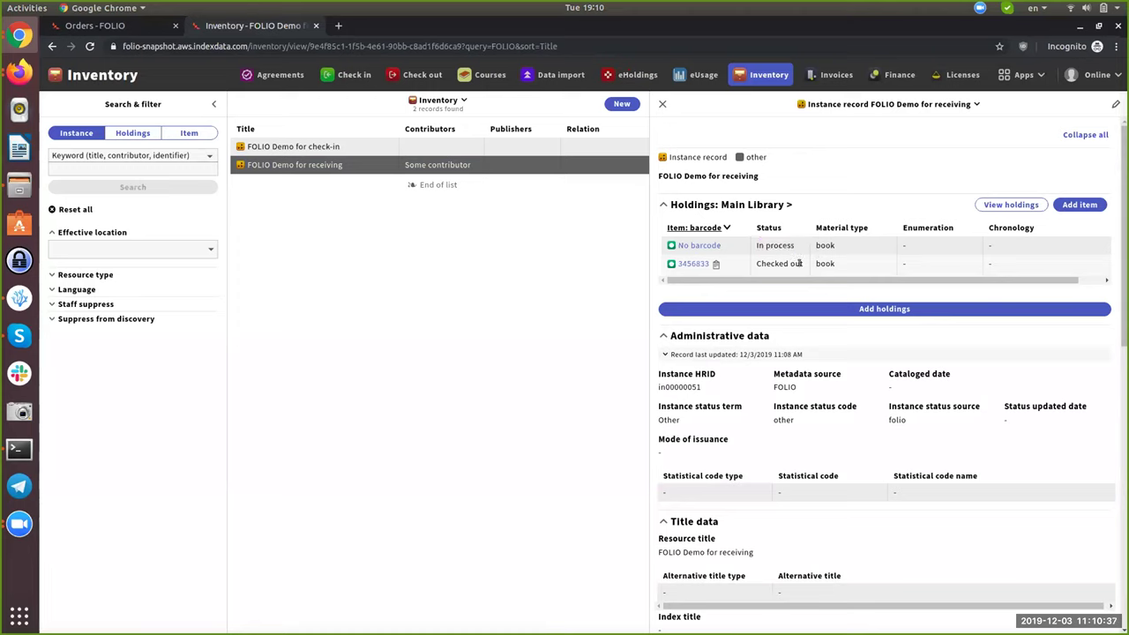
# Return to Orders, close the receiving history, and start check-in for the "FOLIO Demo for check-in" PO line.
pyautogui.click(121, 27)
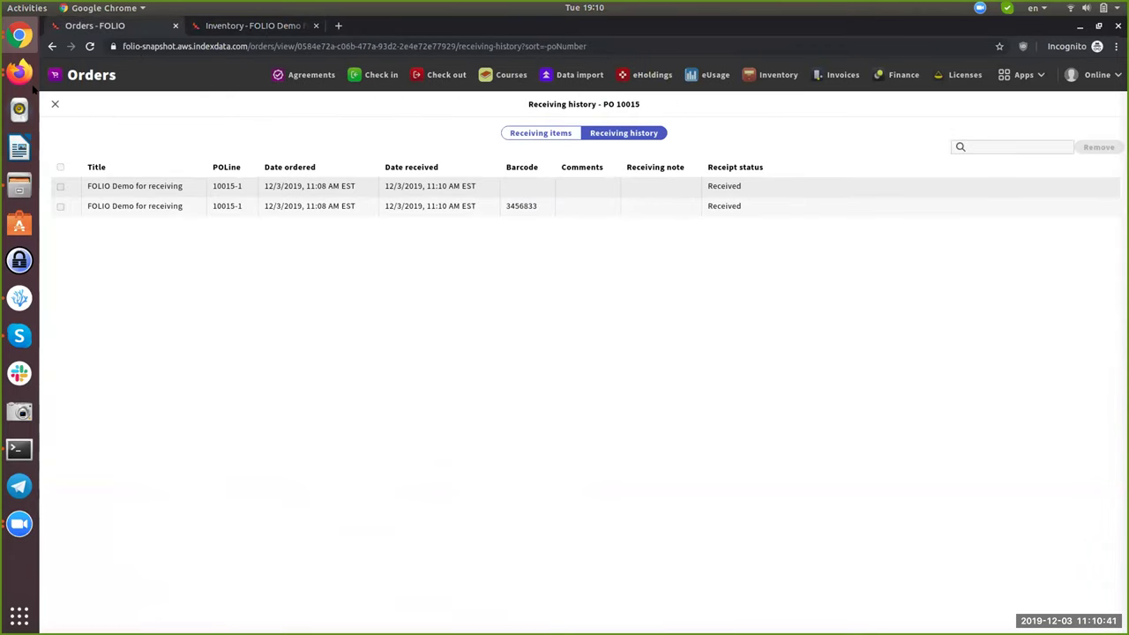
pyautogui.press('Escape')
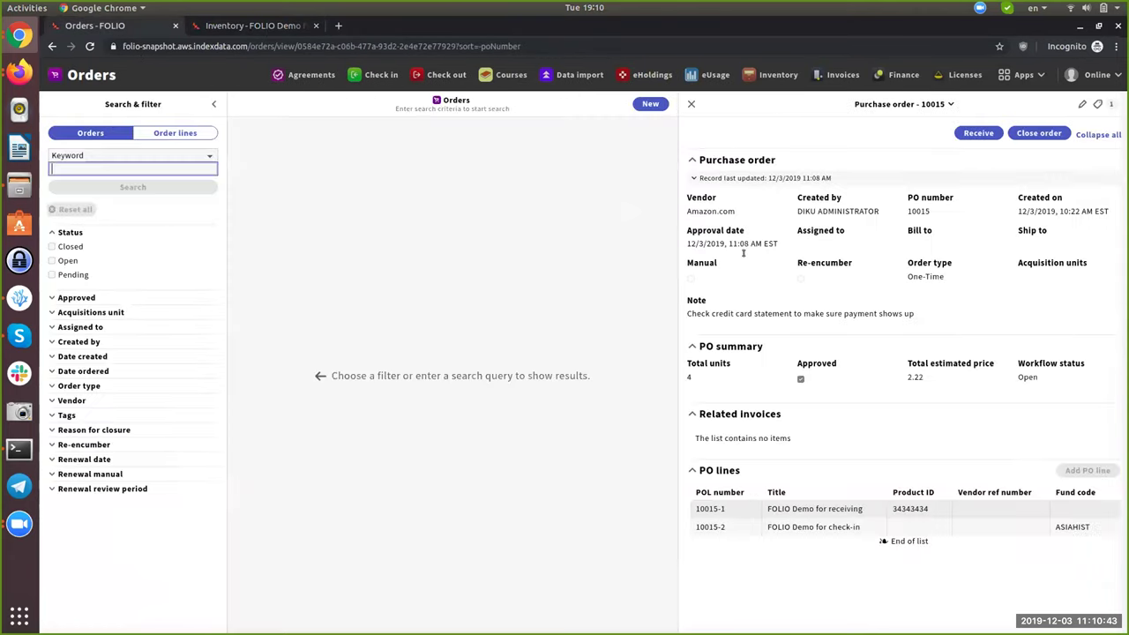
pyautogui.click(752, 529)
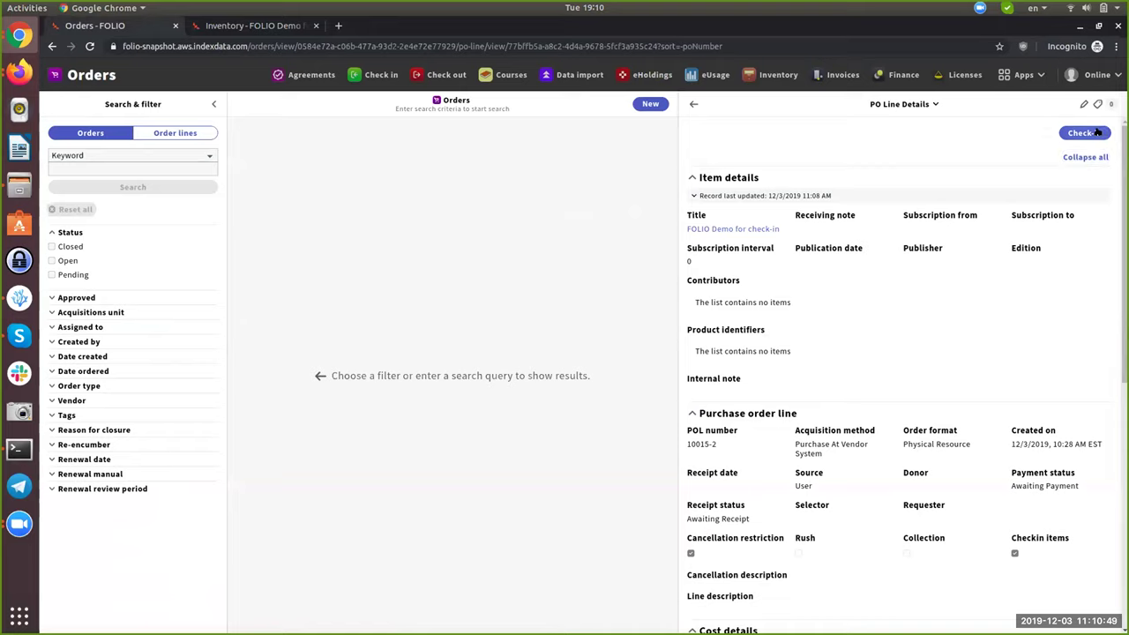
pyautogui.click(1098, 136)
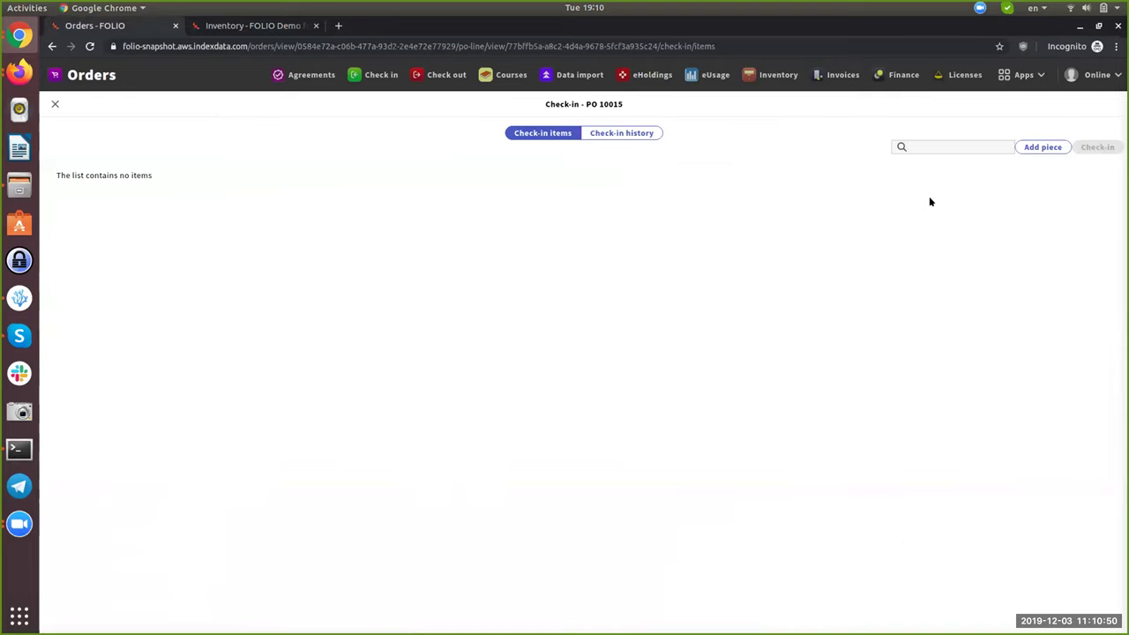
# Add and save a piece with caption "test", expected receipt date 2019-12-03 and location Main Library (KU/CC/DI/M).
pyautogui.click(1042, 147)
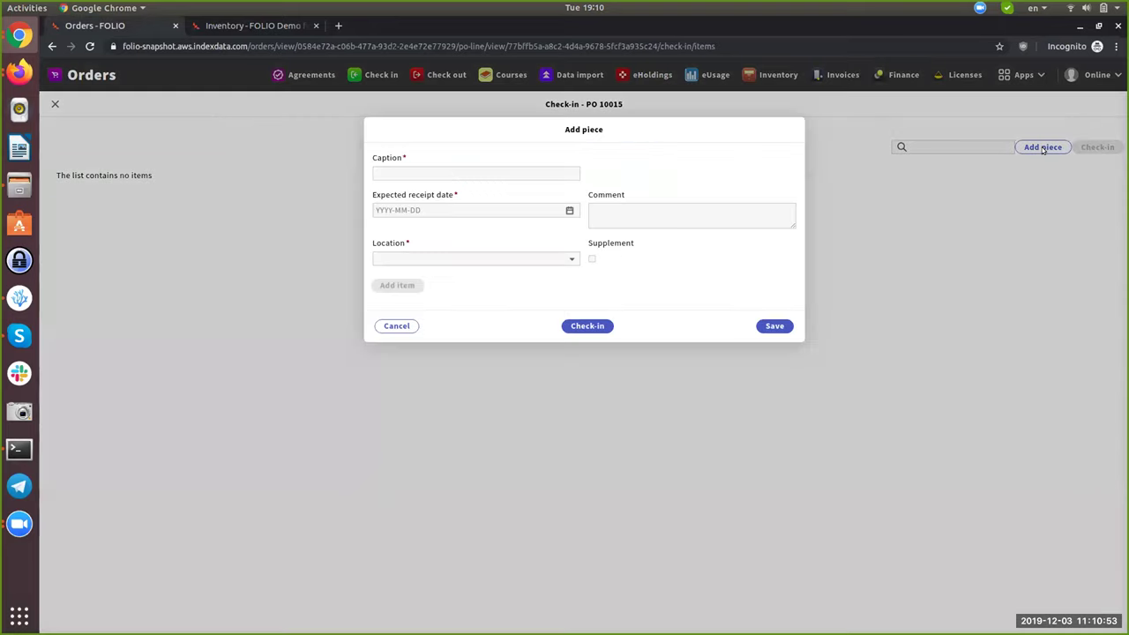
pyautogui.click(544, 168)
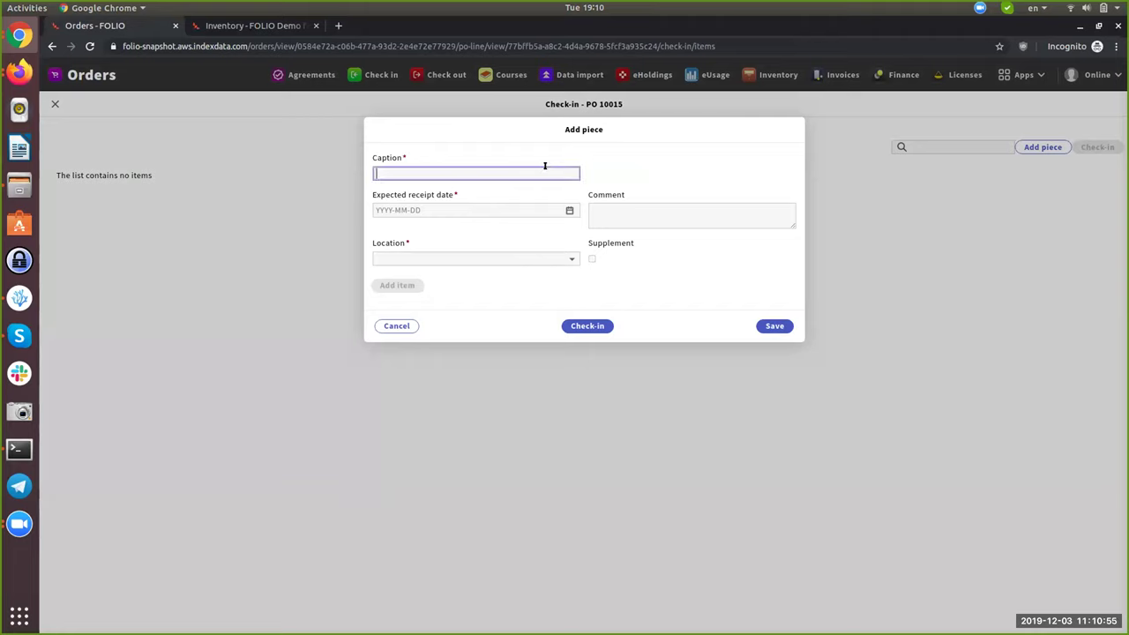
pyautogui.write('test')
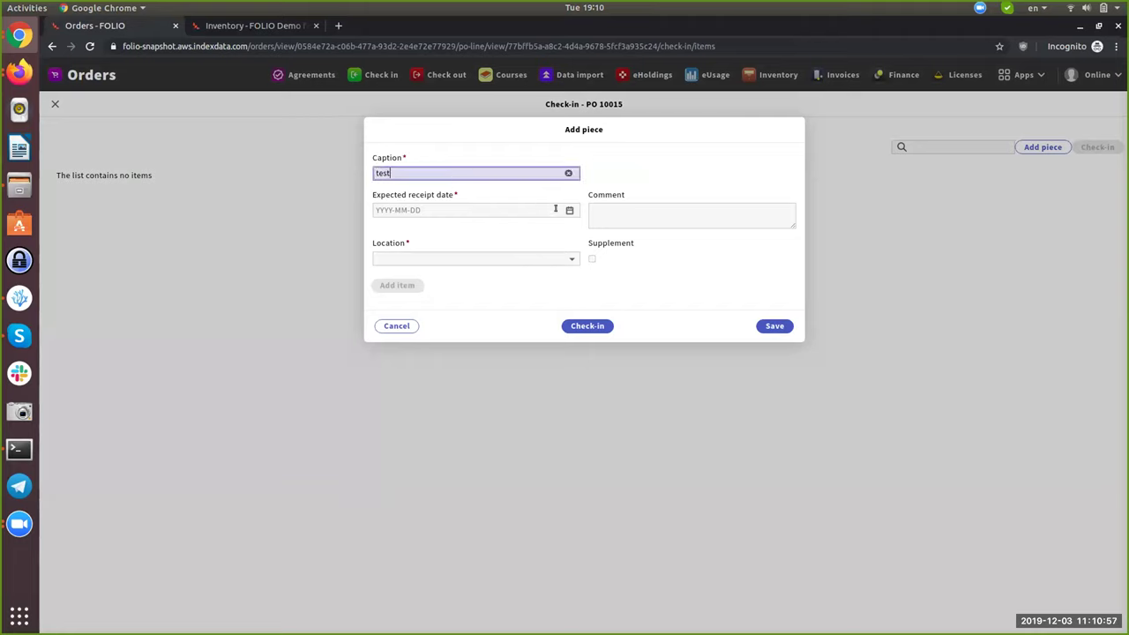
pyautogui.click(565, 210)
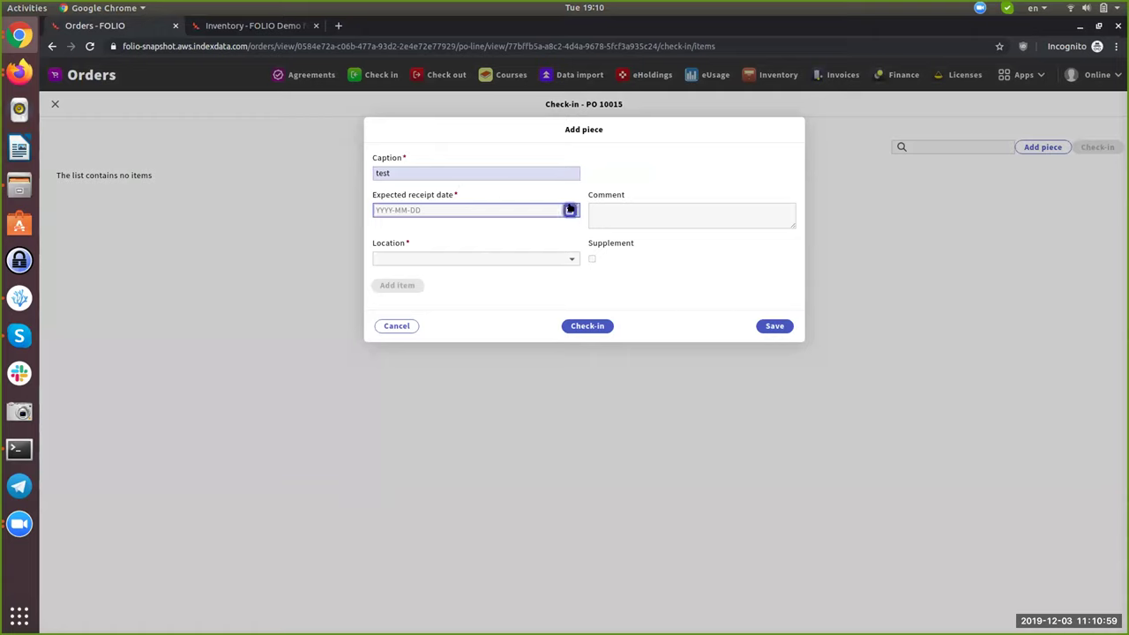
pyautogui.click(569, 210)
pyautogui.click(453, 187)
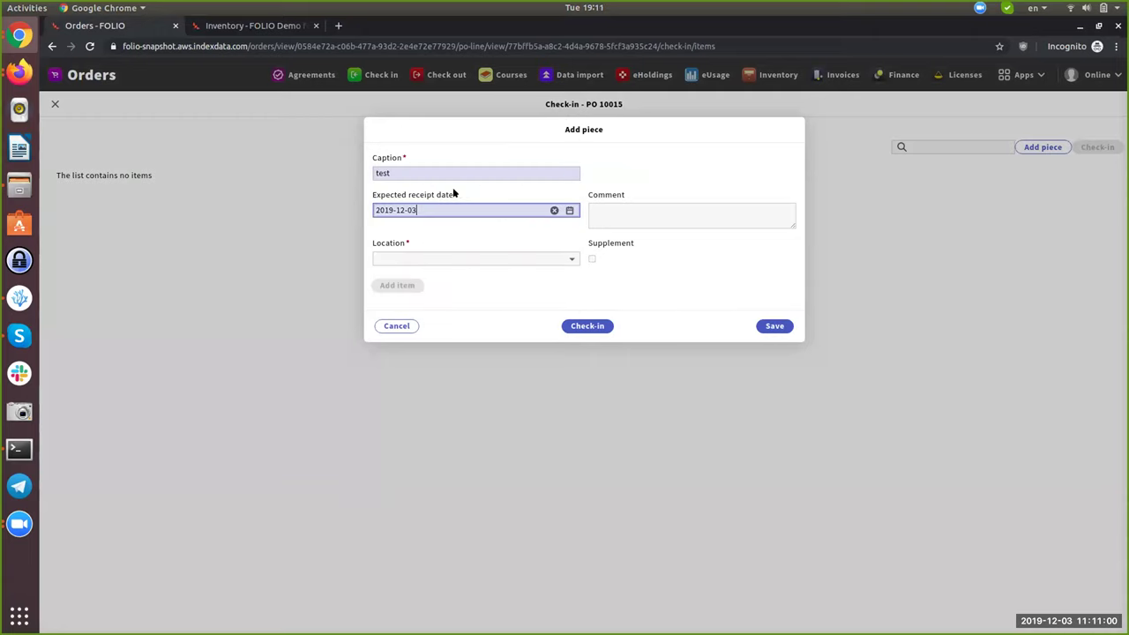
pyautogui.click(485, 262)
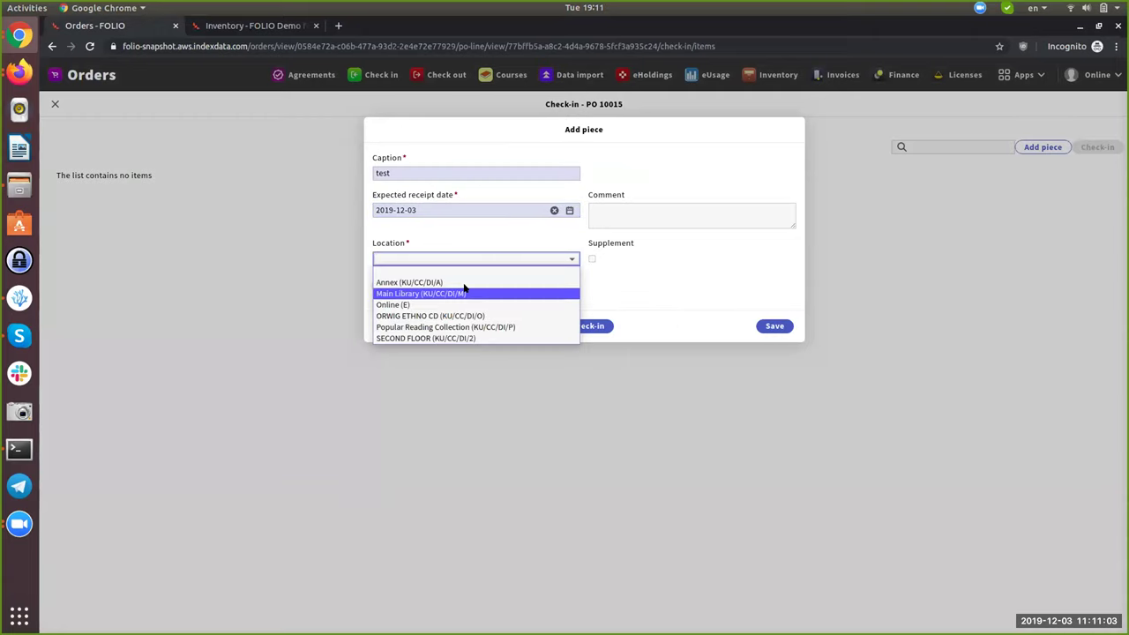
pyautogui.click(464, 292)
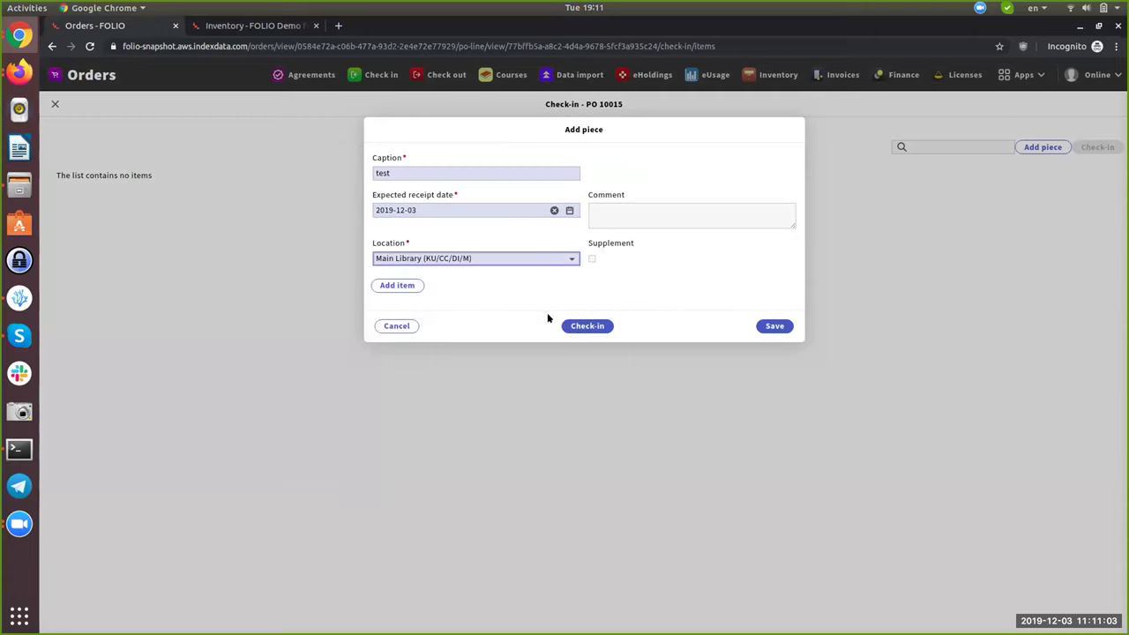
pyautogui.click(774, 326)
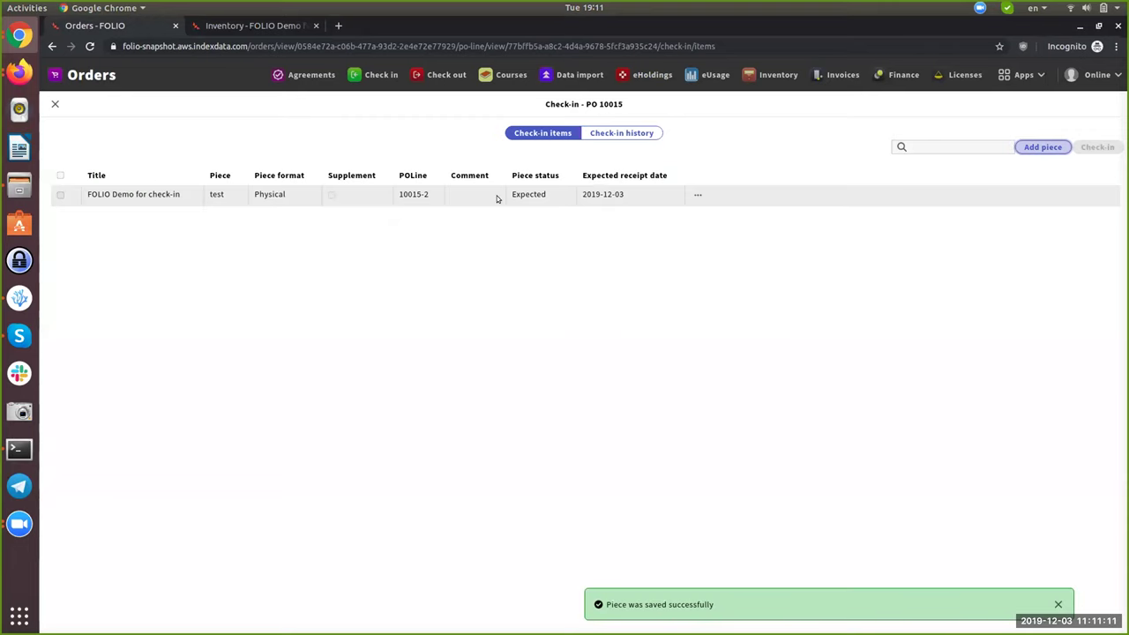
# Select the "test" piece for check-in and review its location and item status in the check-in details.
pyautogui.click(60, 195)
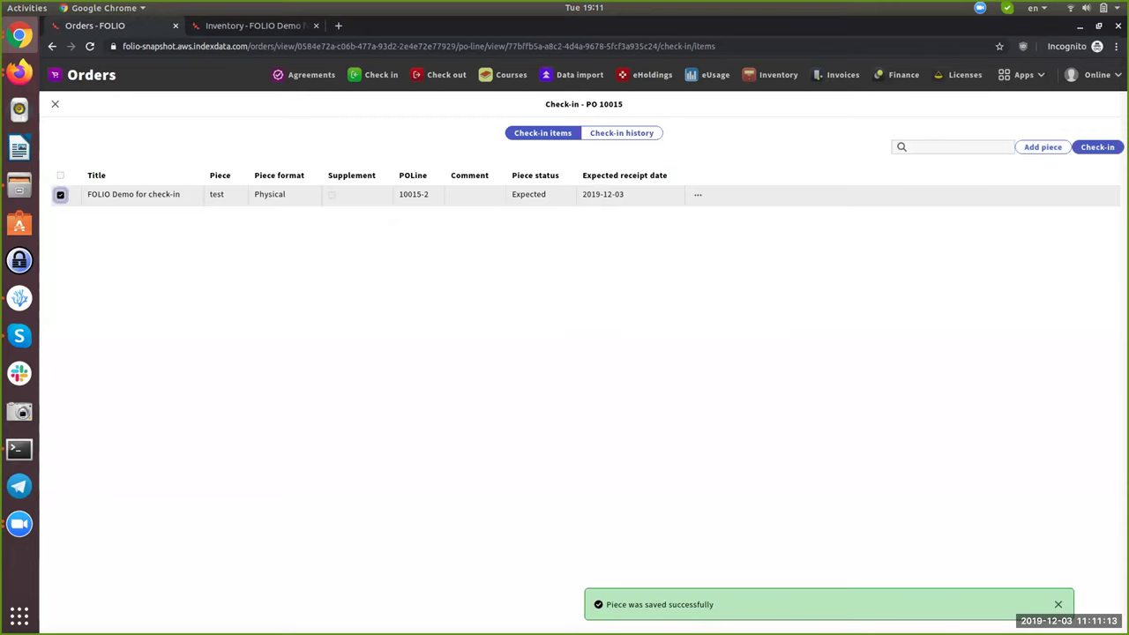
pyautogui.click(1097, 146)
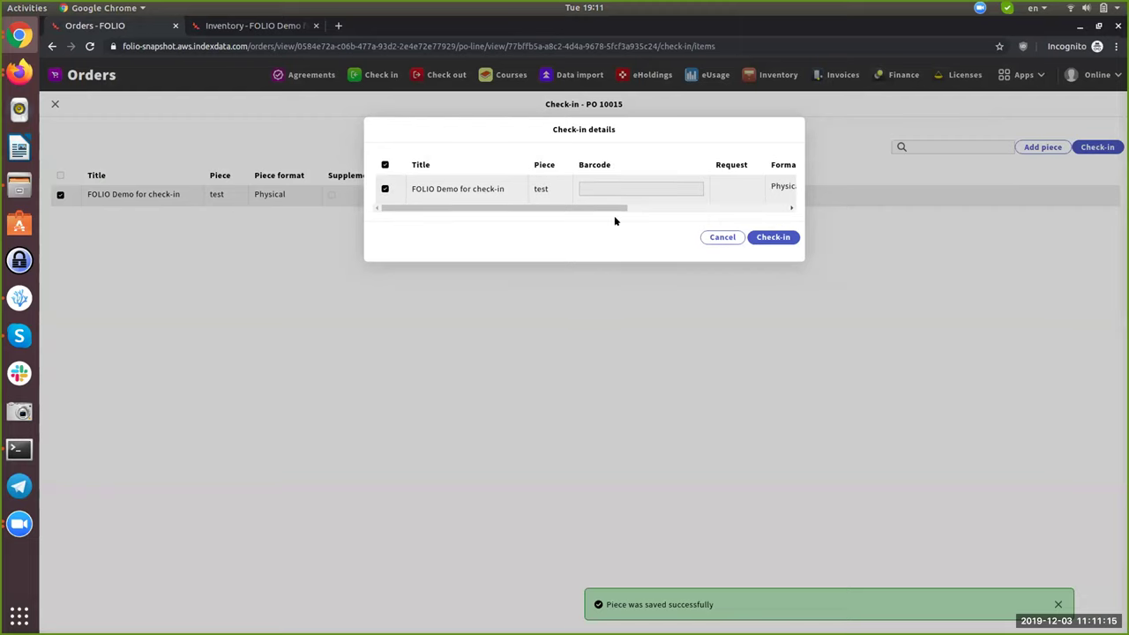
pyautogui.moveTo(615, 212); pyautogui.dragTo(793, 244)
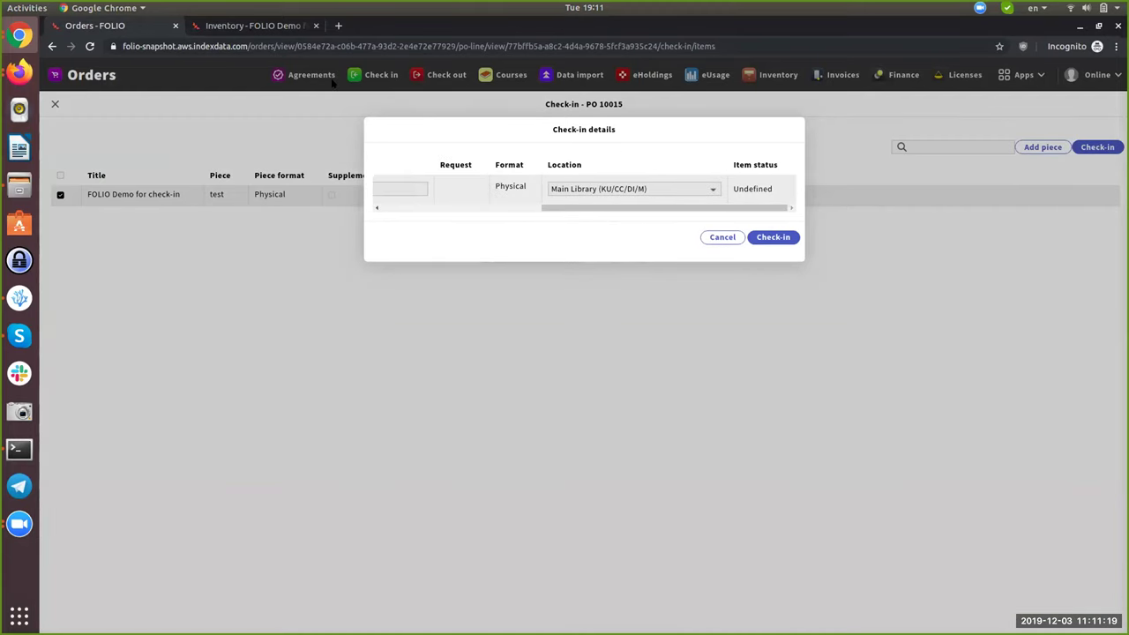
# Look up the "FOLIO Demo for check-in" instance in Inventory to check its holdings for items, and return to the order's check-in details.
pyautogui.click(271, 28)
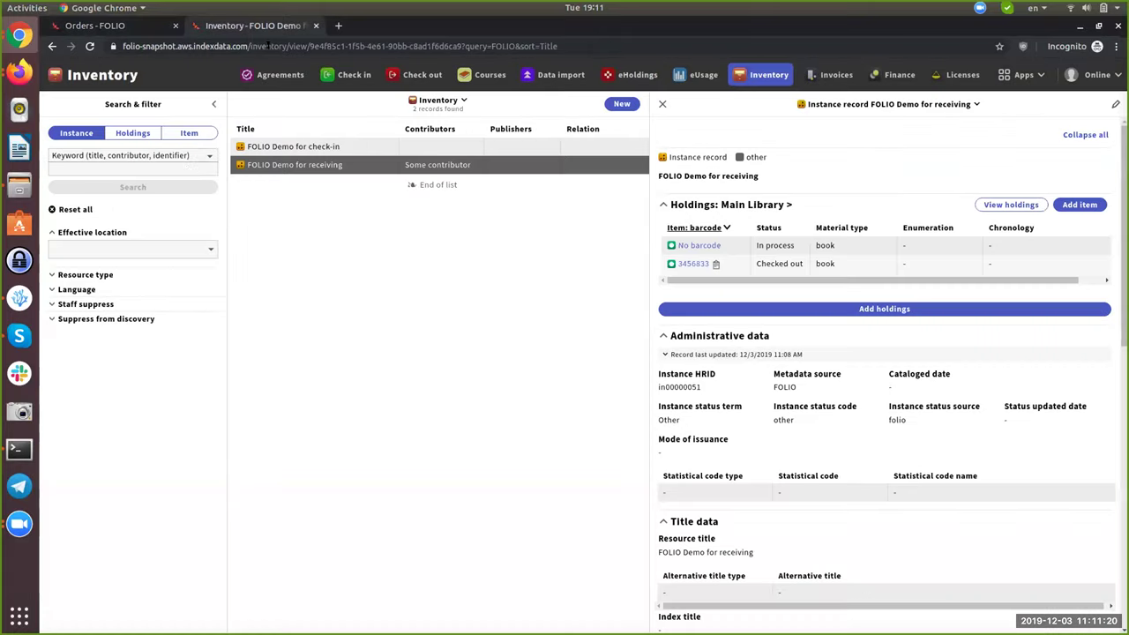
pyautogui.click(284, 147)
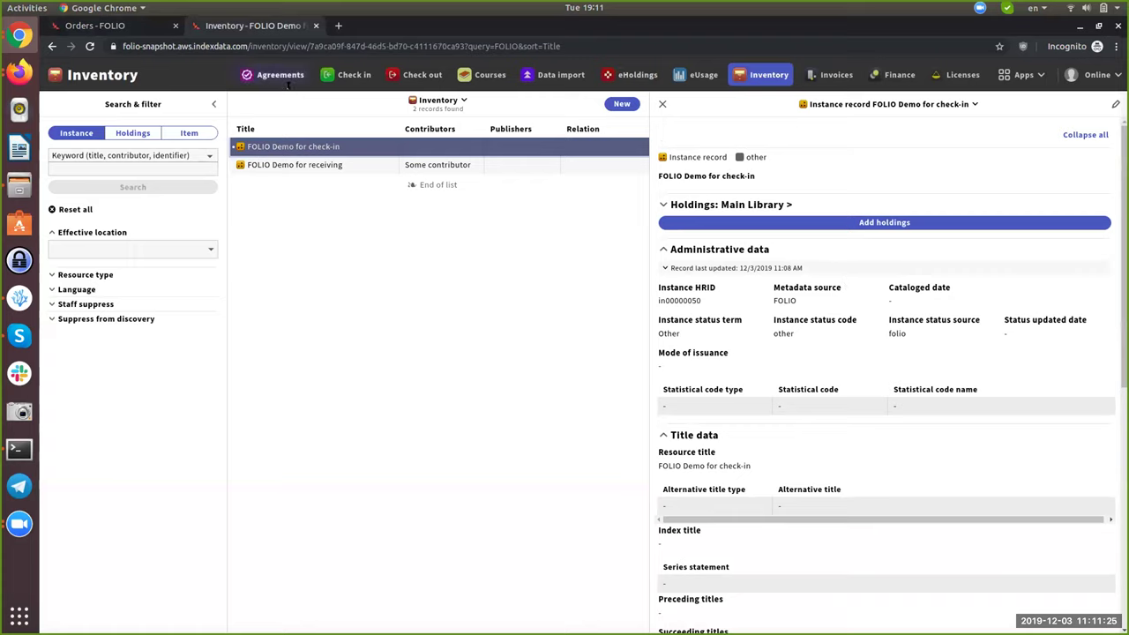
pyautogui.click(124, 26)
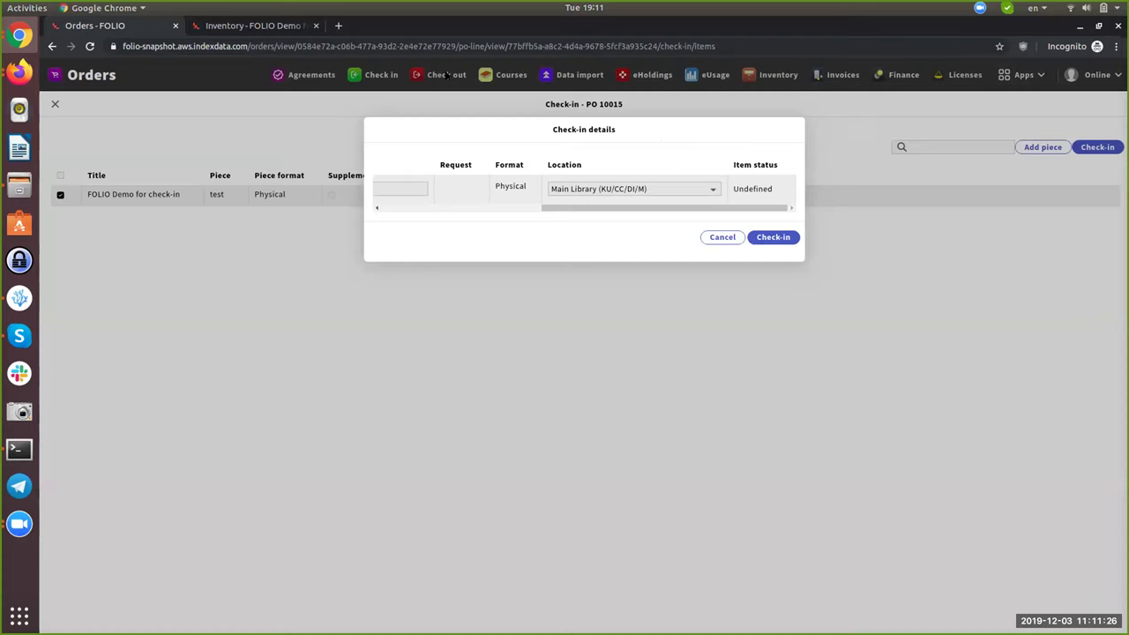
# Review the item status of the "test" piece and check the piece in.
pyautogui.moveTo(734, 189); pyautogui.dragTo(769, 194)
pyautogui.click(769, 196)
pyautogui.click(769, 236)
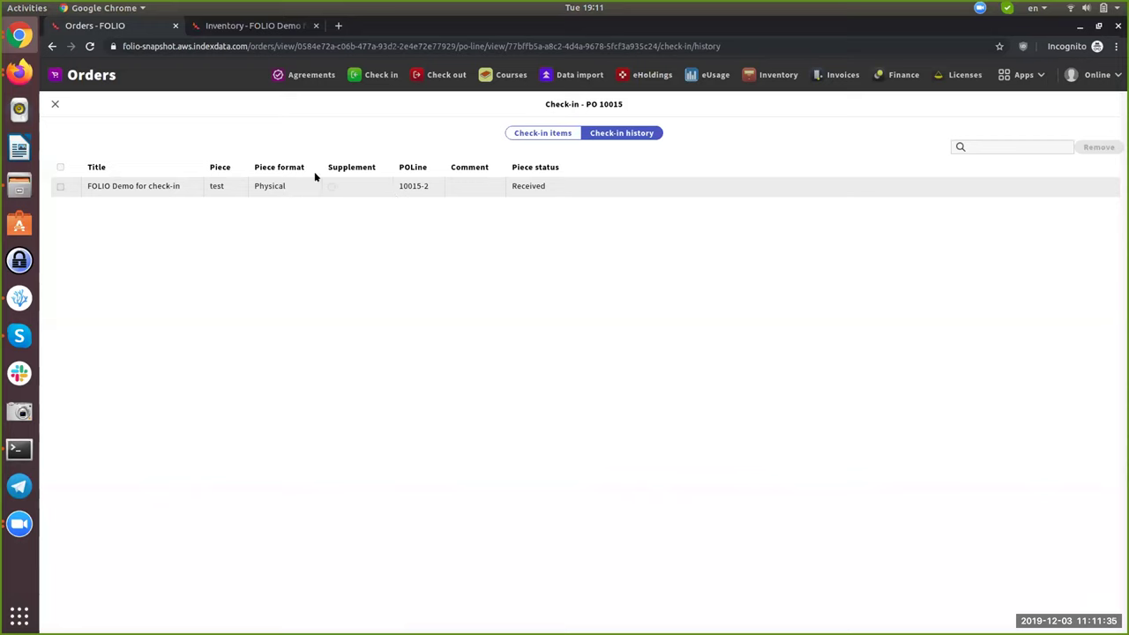
# Switch back to the "FOLIO Demo for check-in" instance record in Inventory.
pyautogui.click(233, 29)
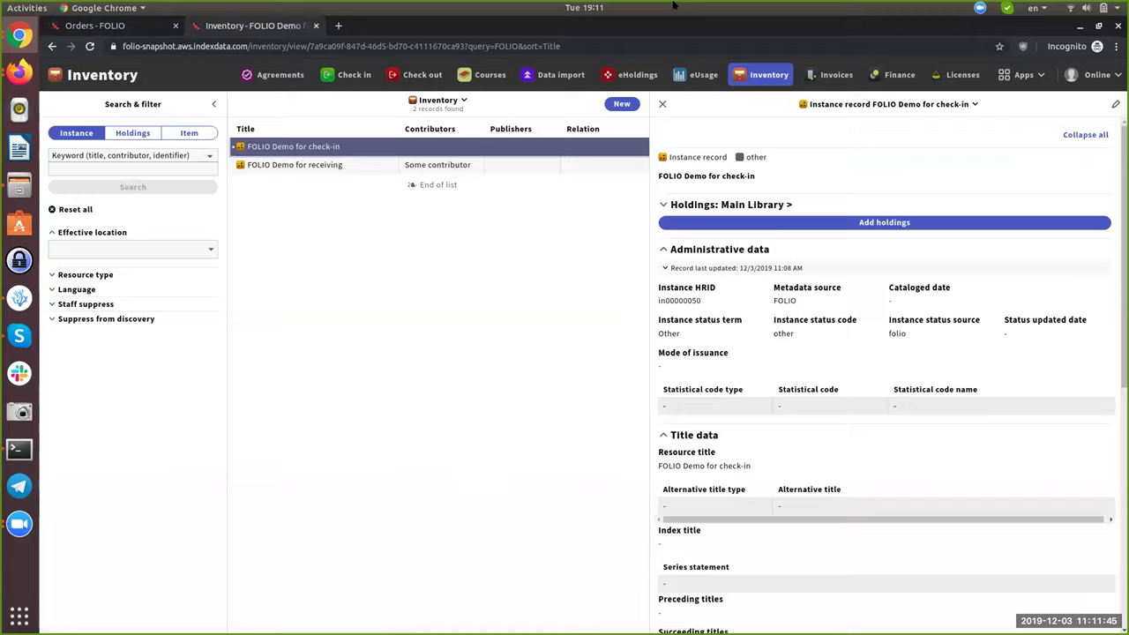
pyautogui.click(607, 24)
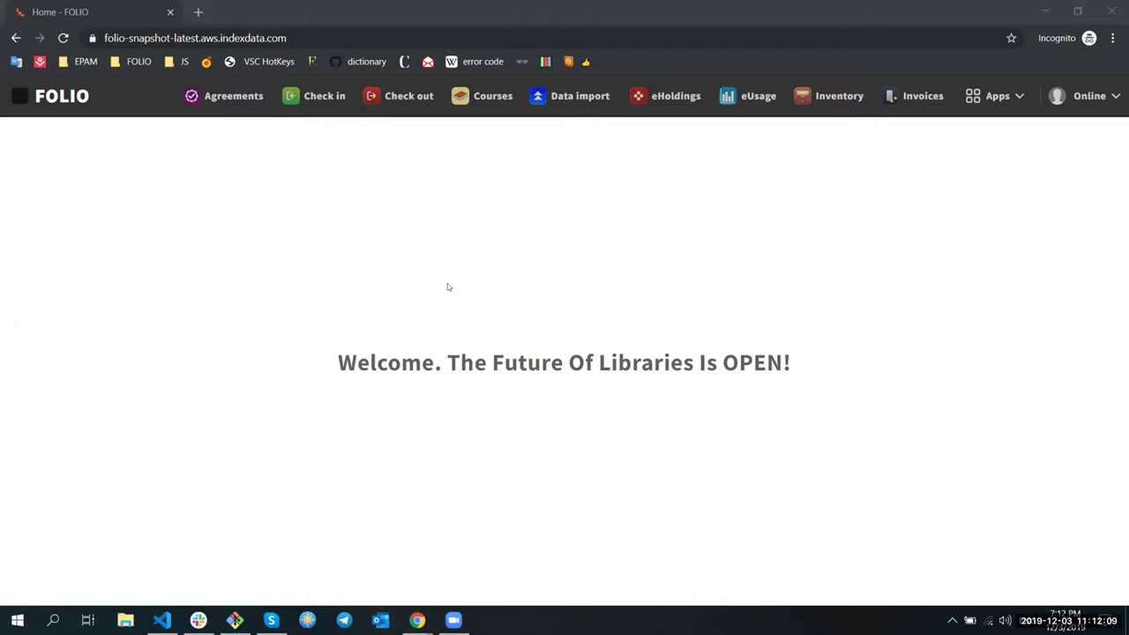
# Open the Finance app and filter its ledgers by Active status.
pyautogui.click(998, 97)
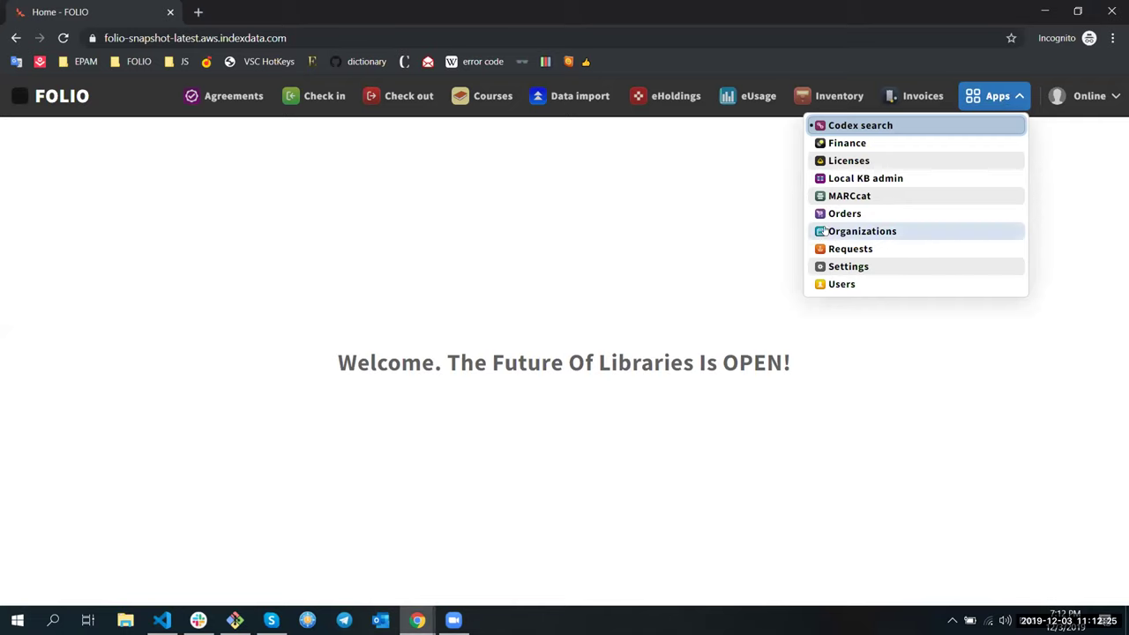
pyautogui.click(833, 145)
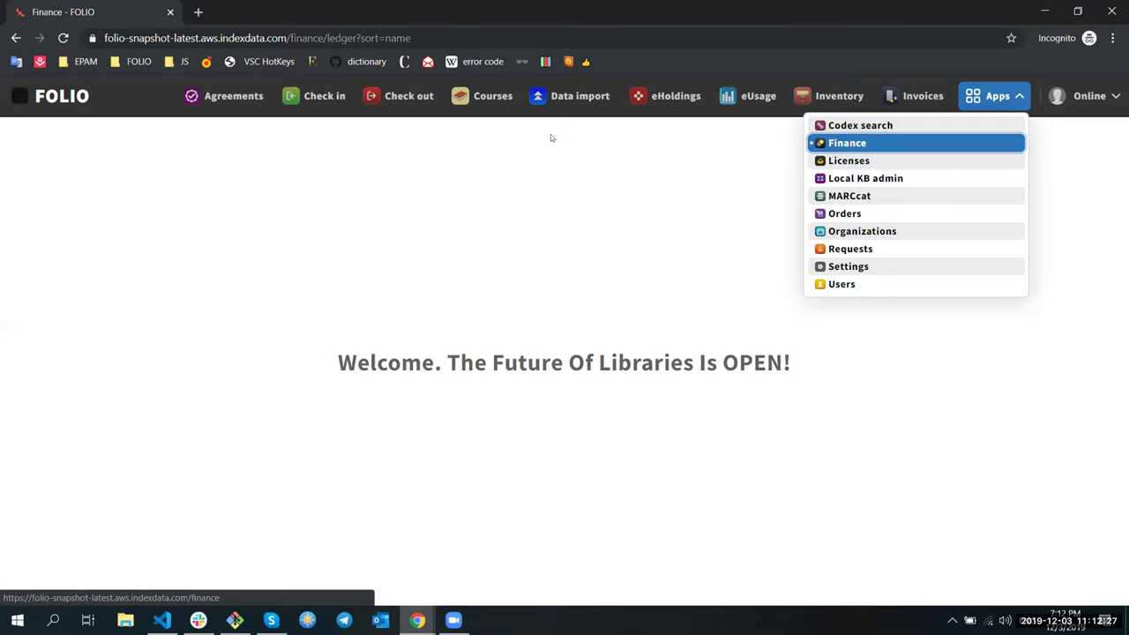
pyautogui.click(48, 293)
pyautogui.click(37, 312)
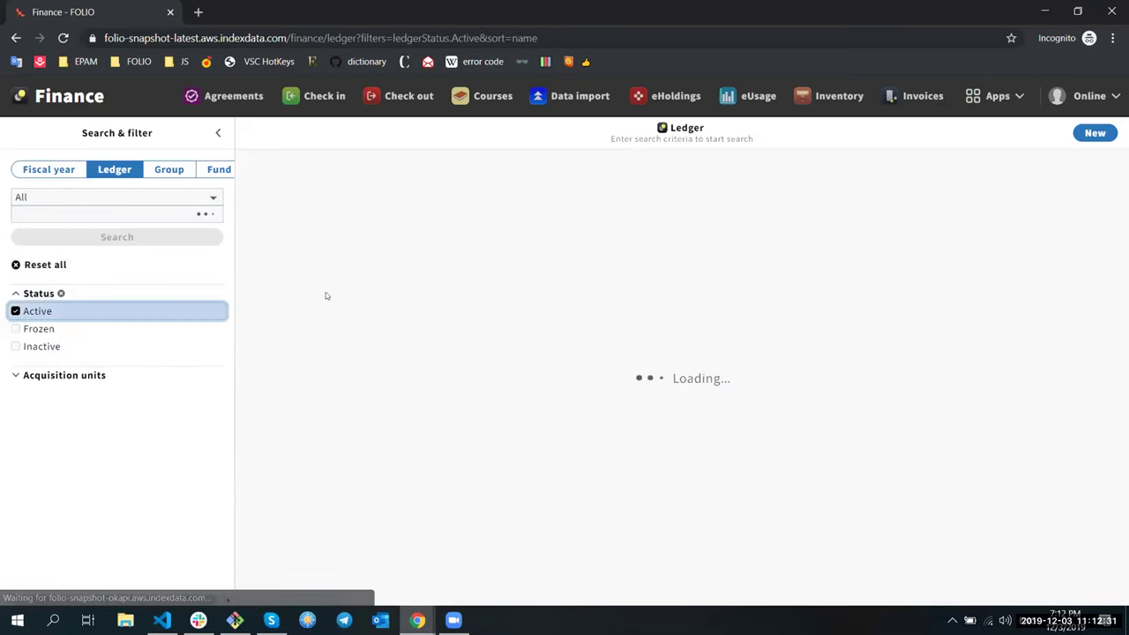
# Open the One-time ledger and review its allocated, unavailable and available amounts along with its group and funds.
pyautogui.click(326, 233)
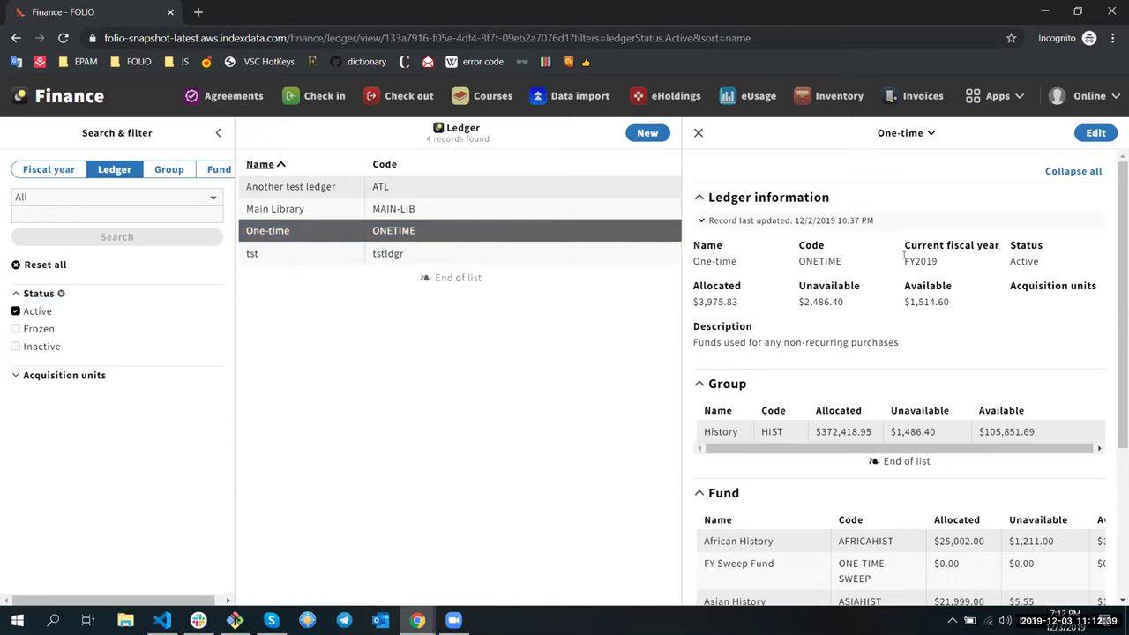
pyautogui.scroll(-3, 906, 256)
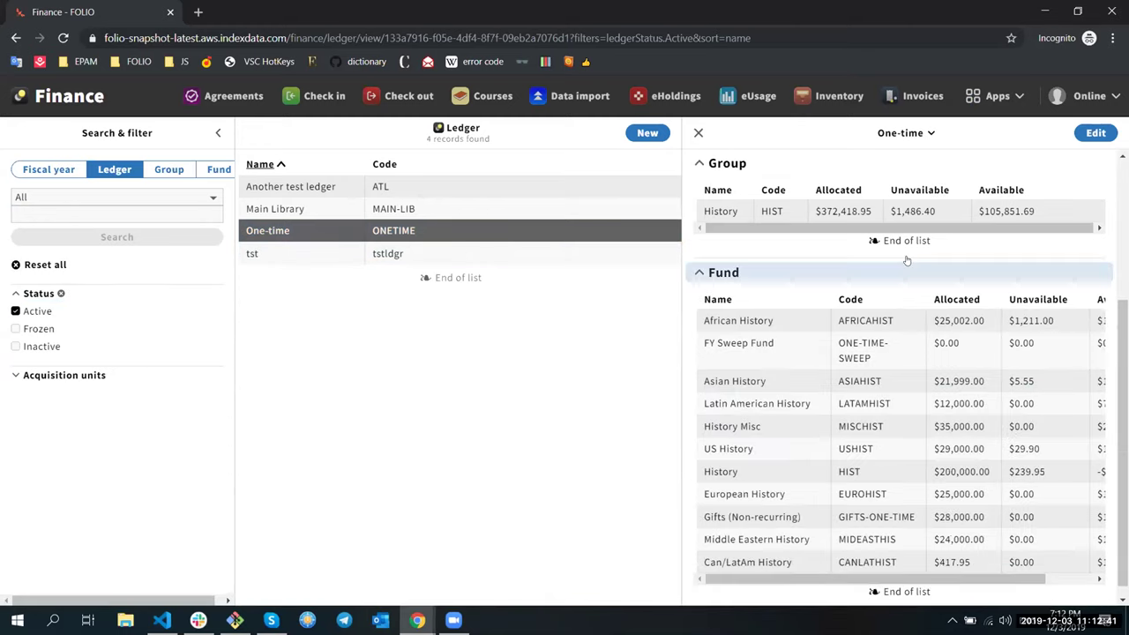
pyautogui.scroll(1, 908, 251)
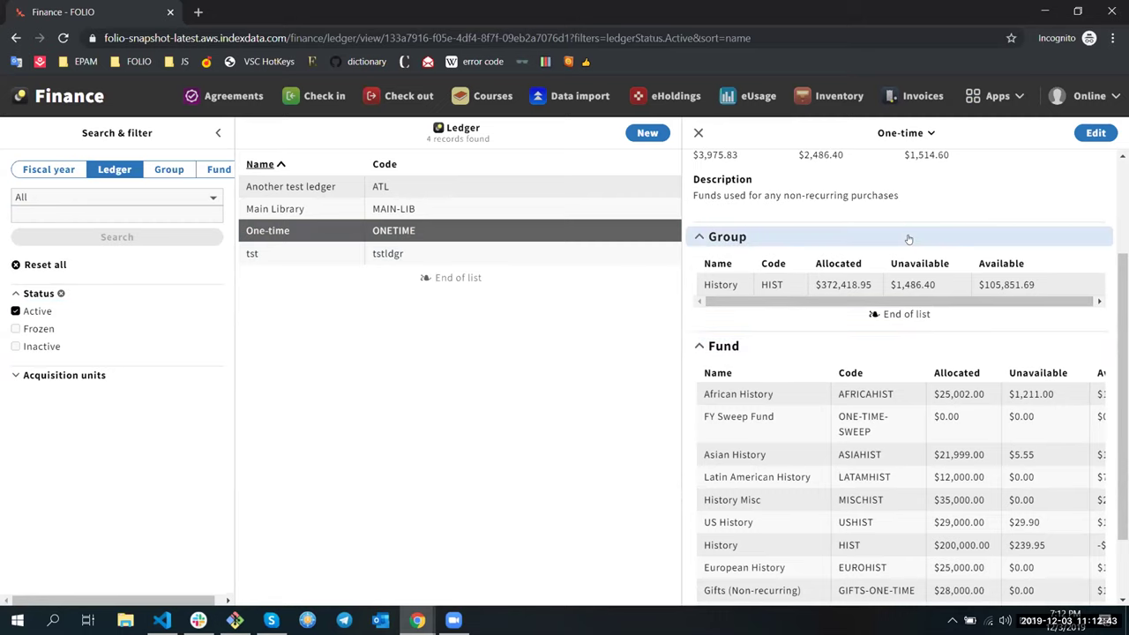
pyautogui.scroll(1, 899, 353)
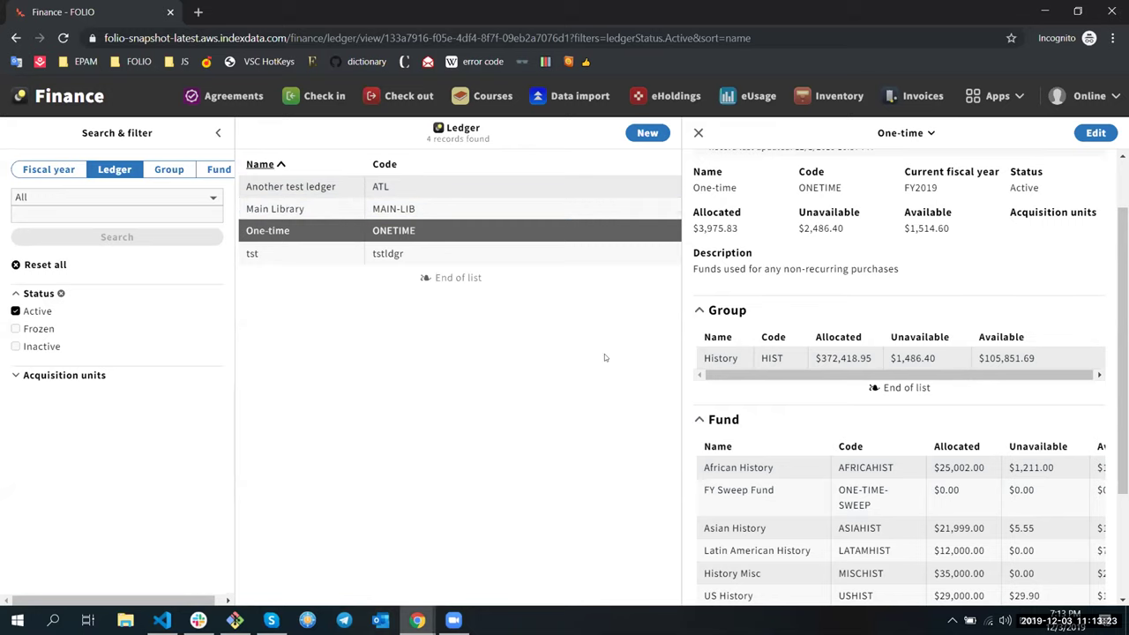
# Switch to the funds list, open the African History fund, and view its current budget AFRICAHIST-FY19.
pyautogui.click(219, 169)
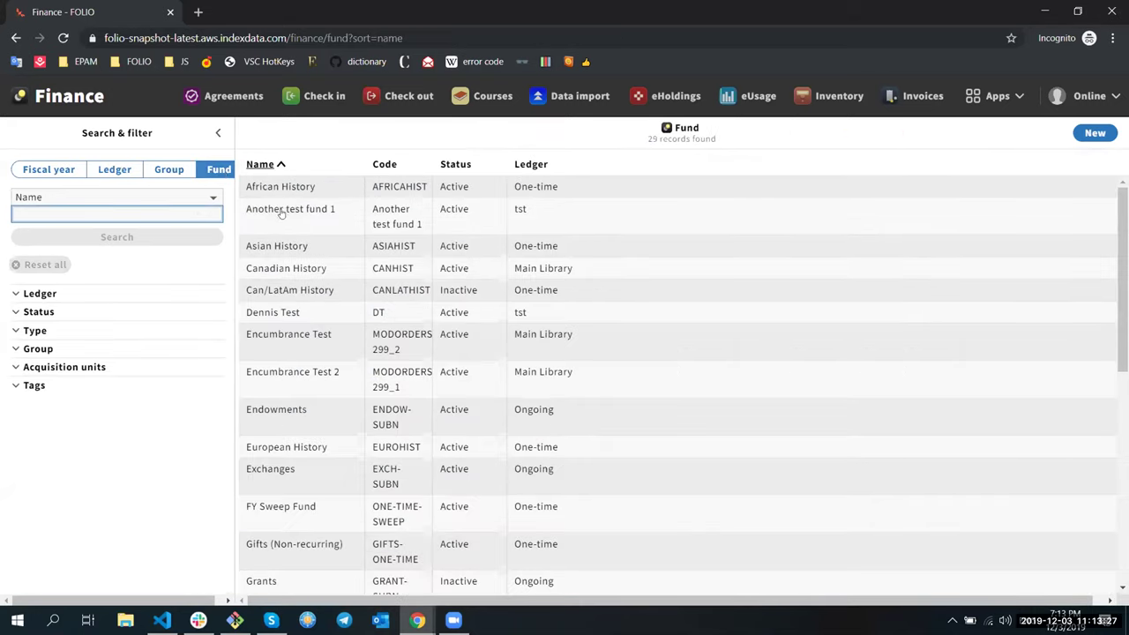
pyautogui.click(315, 189)
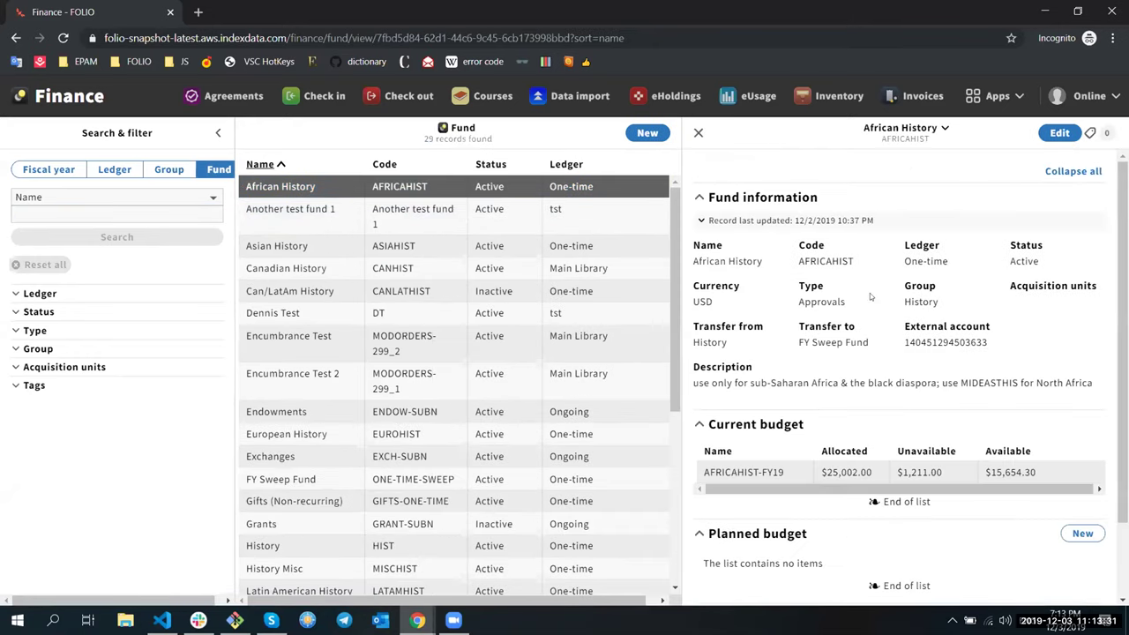
pyautogui.scroll(-2, 870, 298)
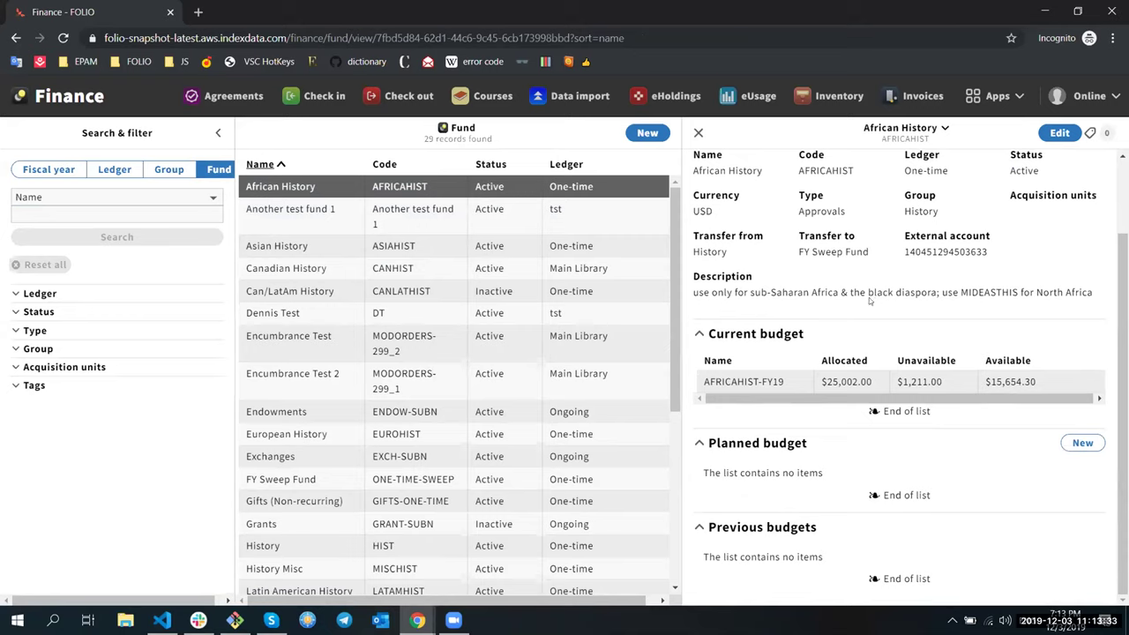
pyautogui.click(858, 381)
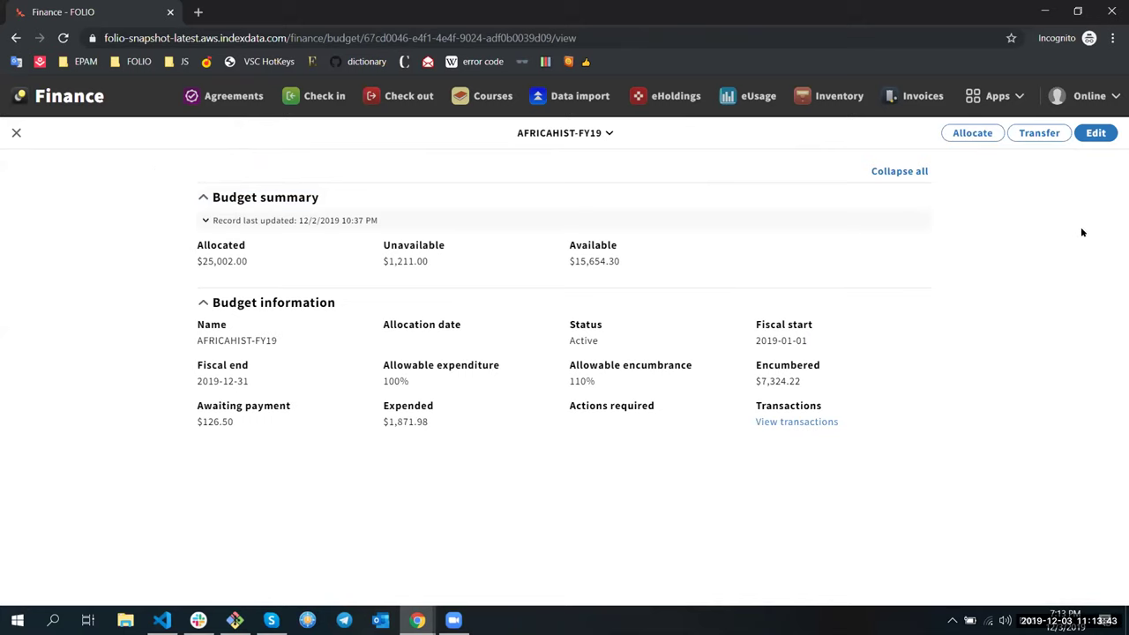
# Allocate 1000 to the African History fund from its AFRICAHIST-FY19 budget, leaving the source fund empty, and check the allocated total.
pyautogui.click(970, 136)
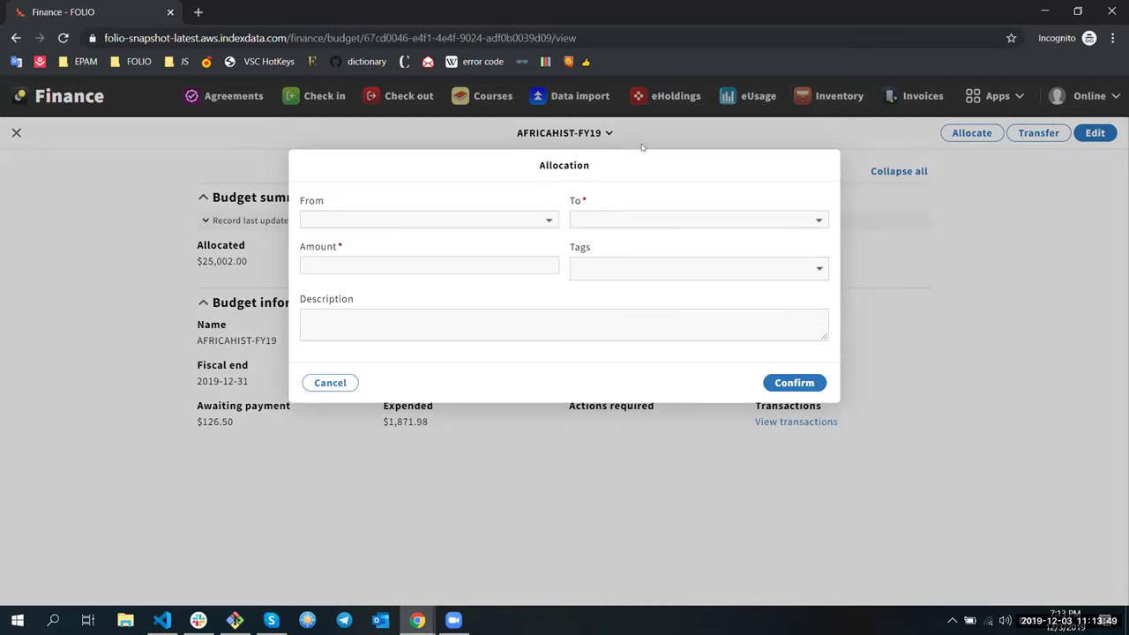
pyautogui.click(603, 218)
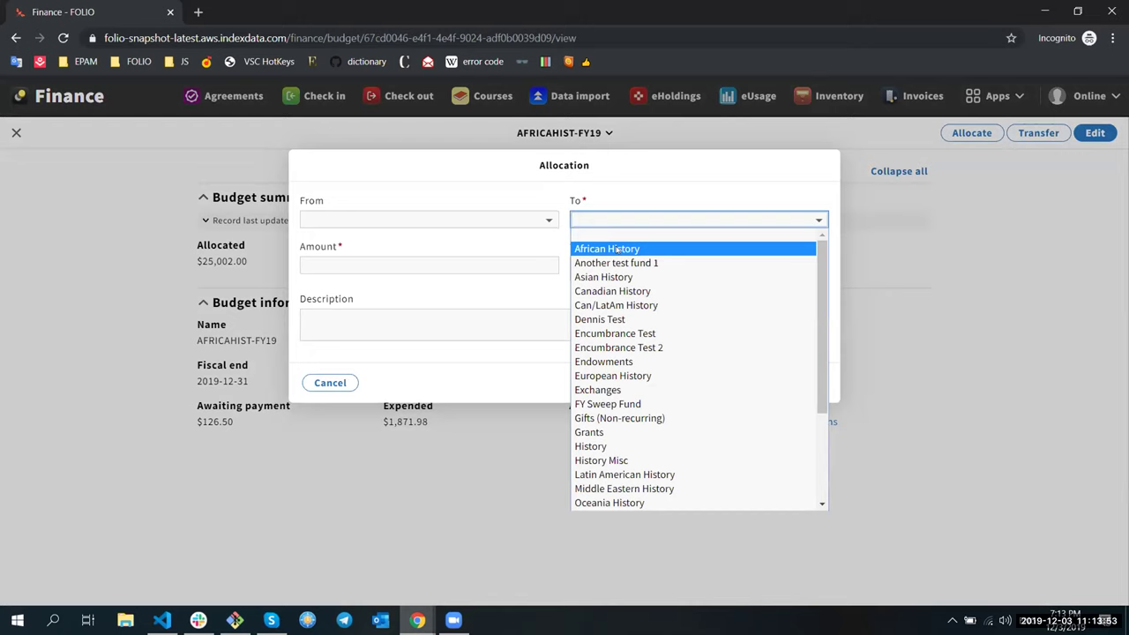
pyautogui.click(618, 249)
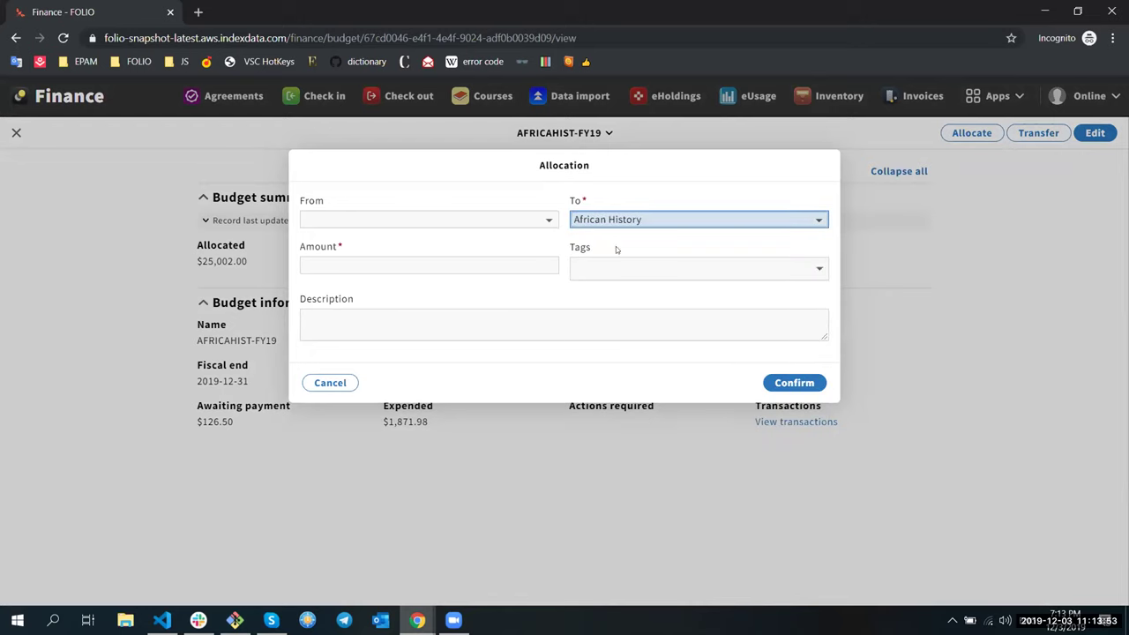
pyautogui.click(508, 222)
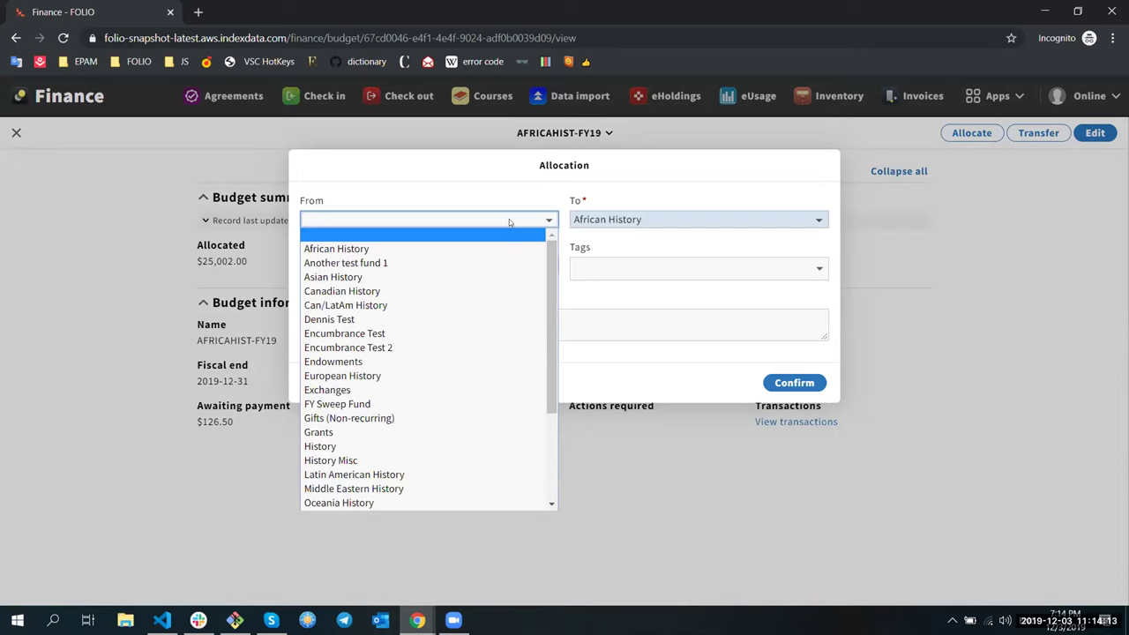
pyautogui.click(509, 218)
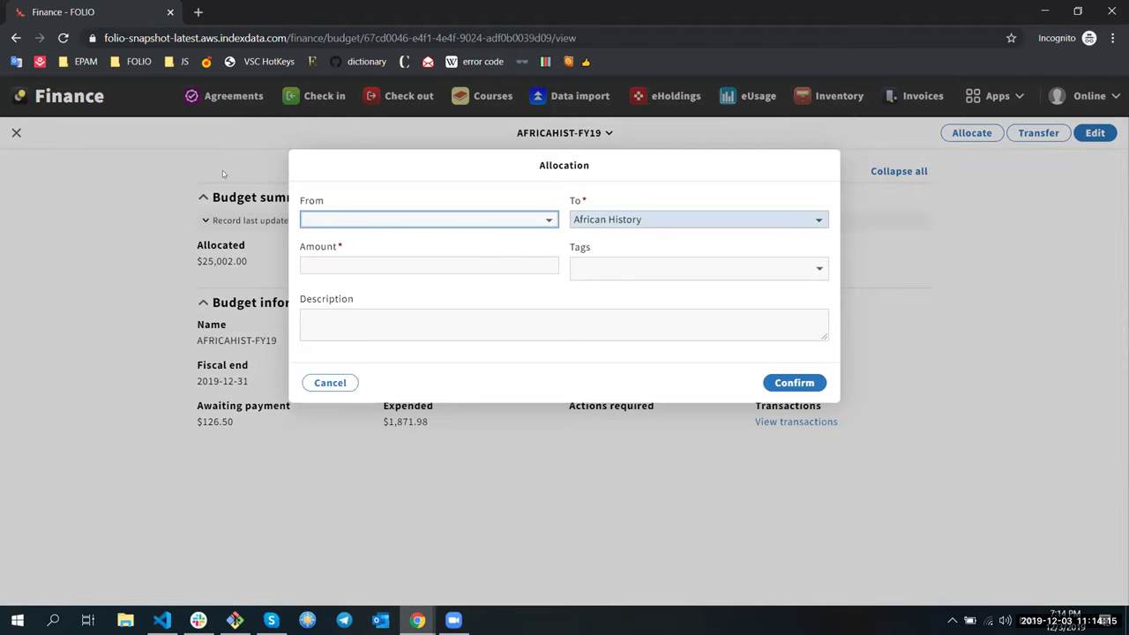
pyautogui.click(343, 268)
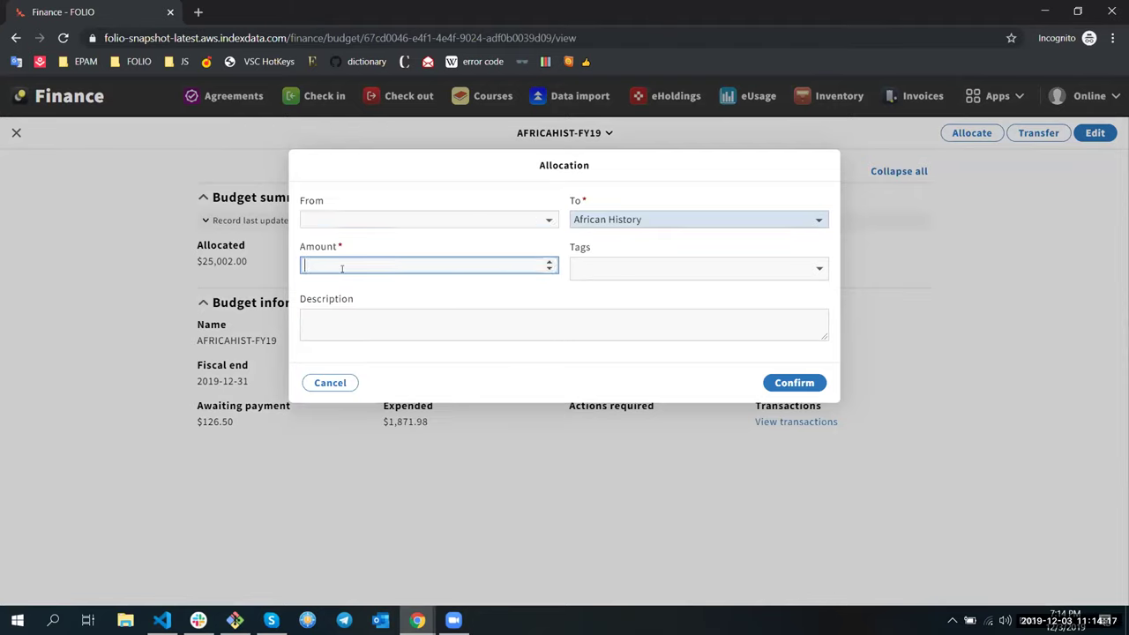
pyautogui.write('1000')
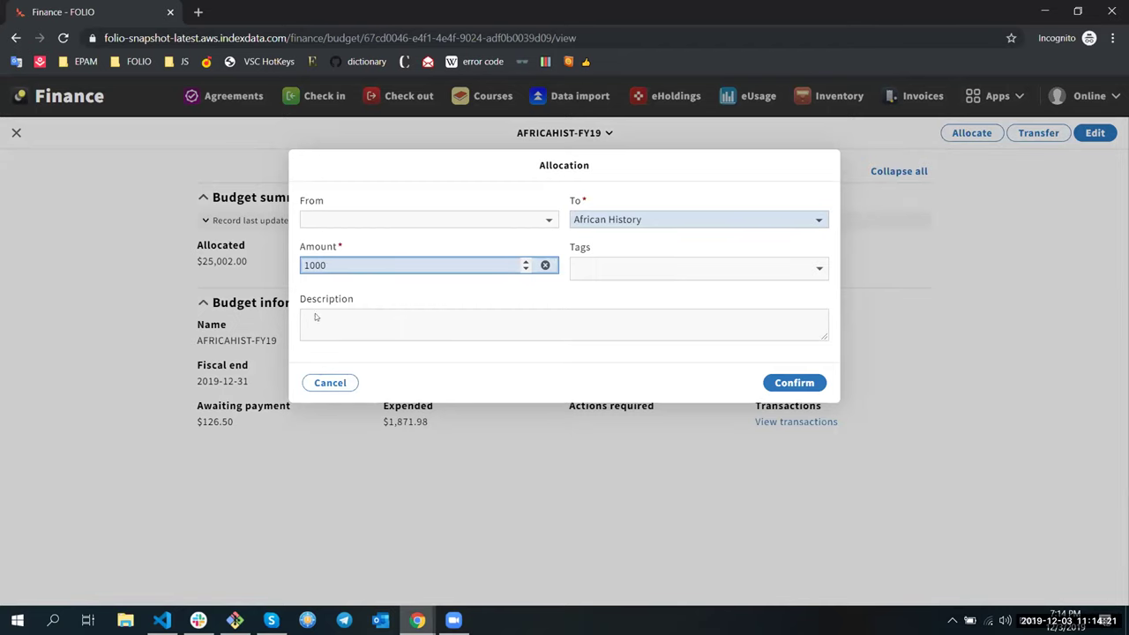
pyautogui.click(794, 383)
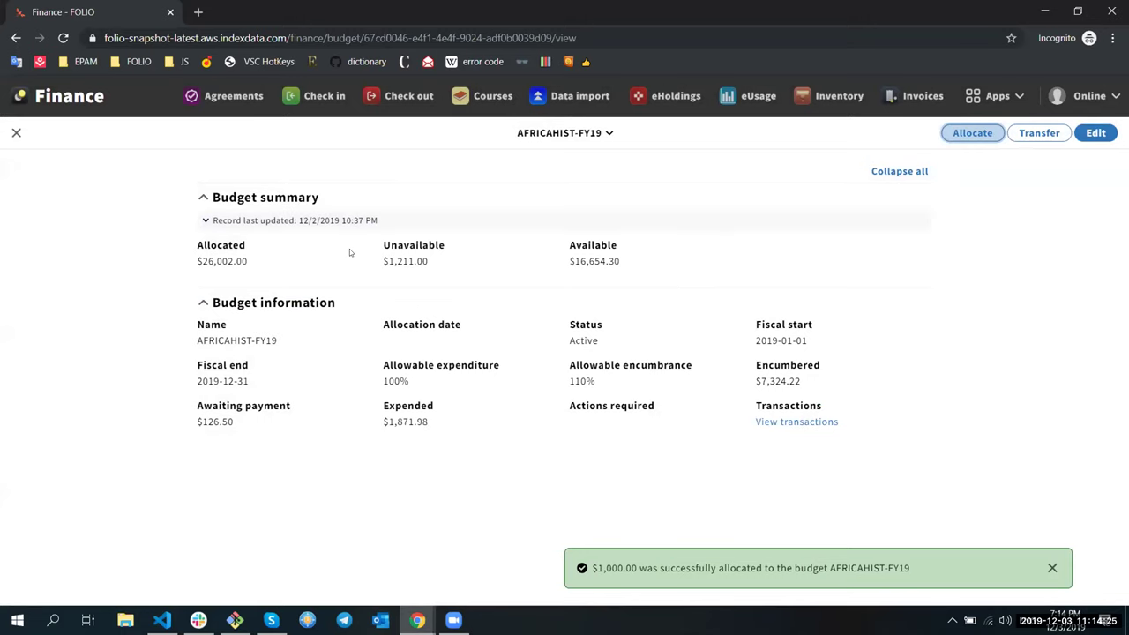
pyautogui.moveTo(202, 261); pyautogui.dragTo(251, 263)
# Leave the budget view and list the ledgers with Active status.
pyautogui.click(16, 132)
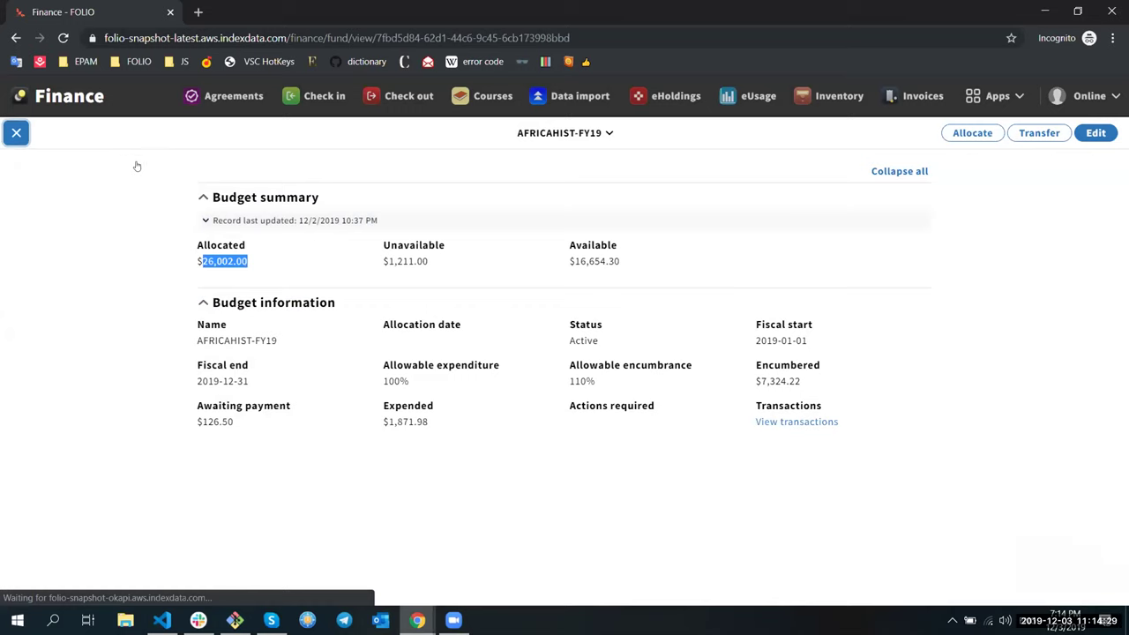
pyautogui.click(114, 168)
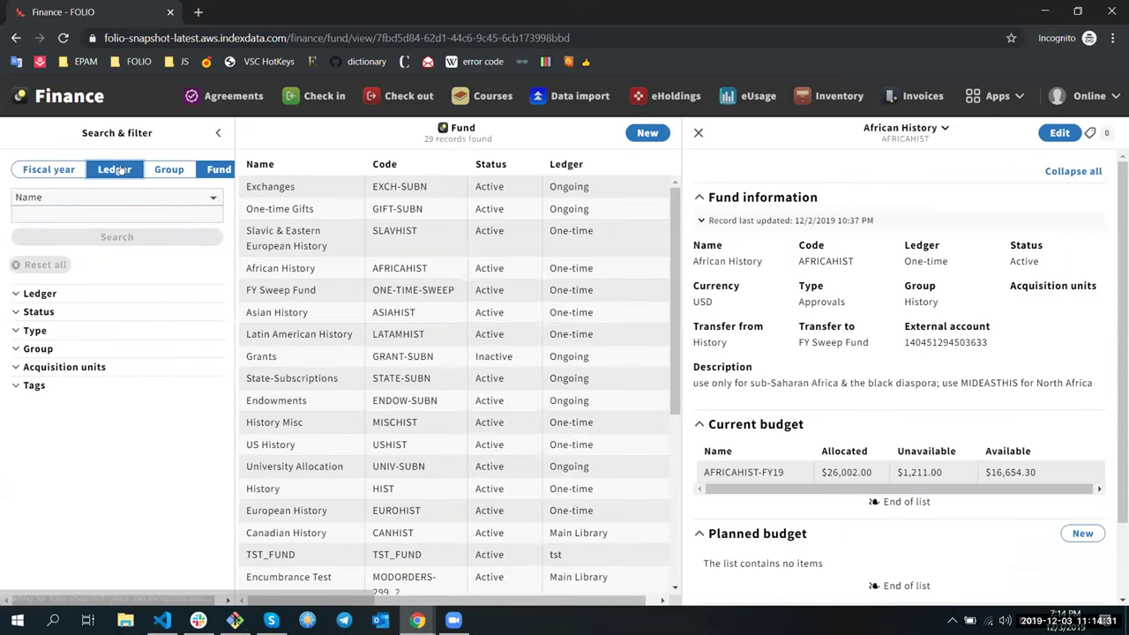
pyautogui.click(88, 293)
pyautogui.click(113, 312)
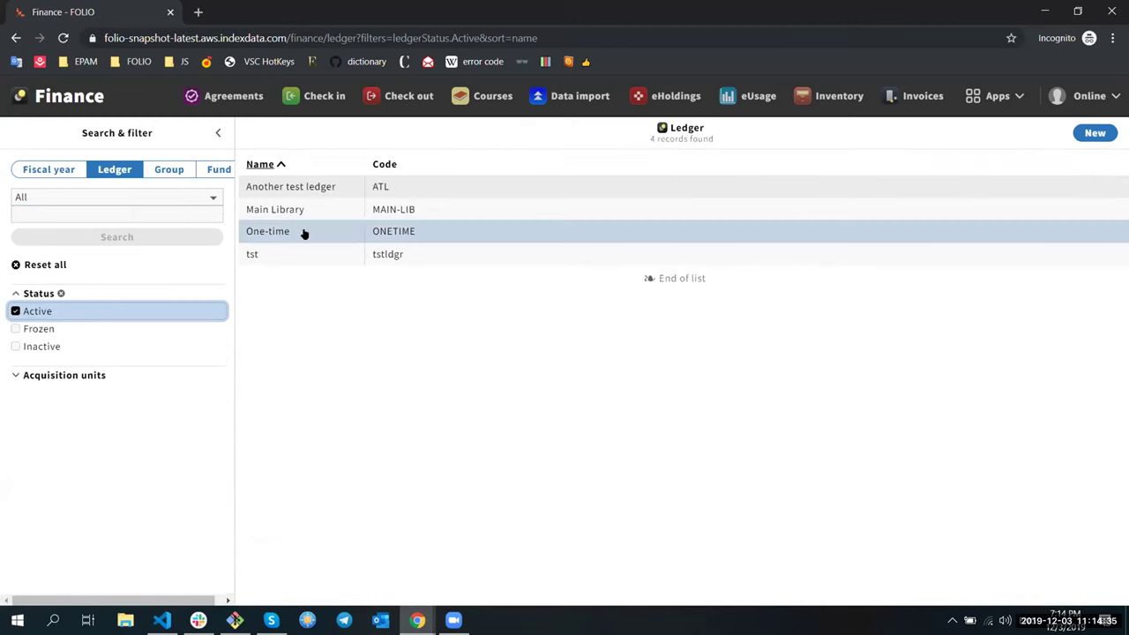
# Open the One-time ledger and review its allocated amount together with the amounts of its group and funds.
pyautogui.click(302, 231)
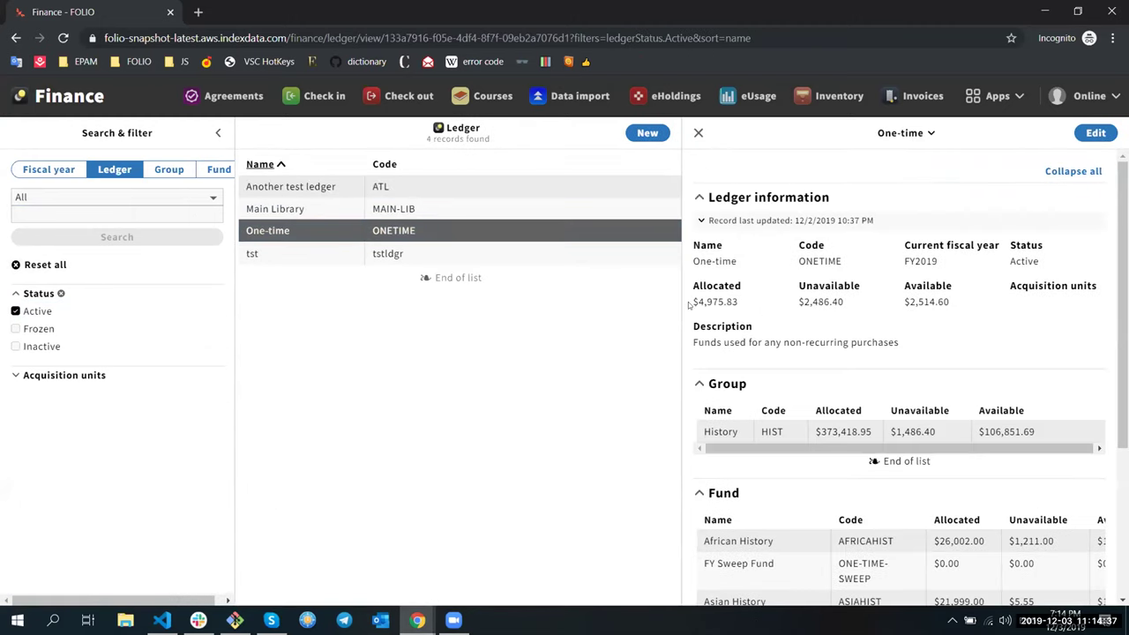
pyautogui.moveTo(690, 303); pyautogui.dragTo(759, 308)
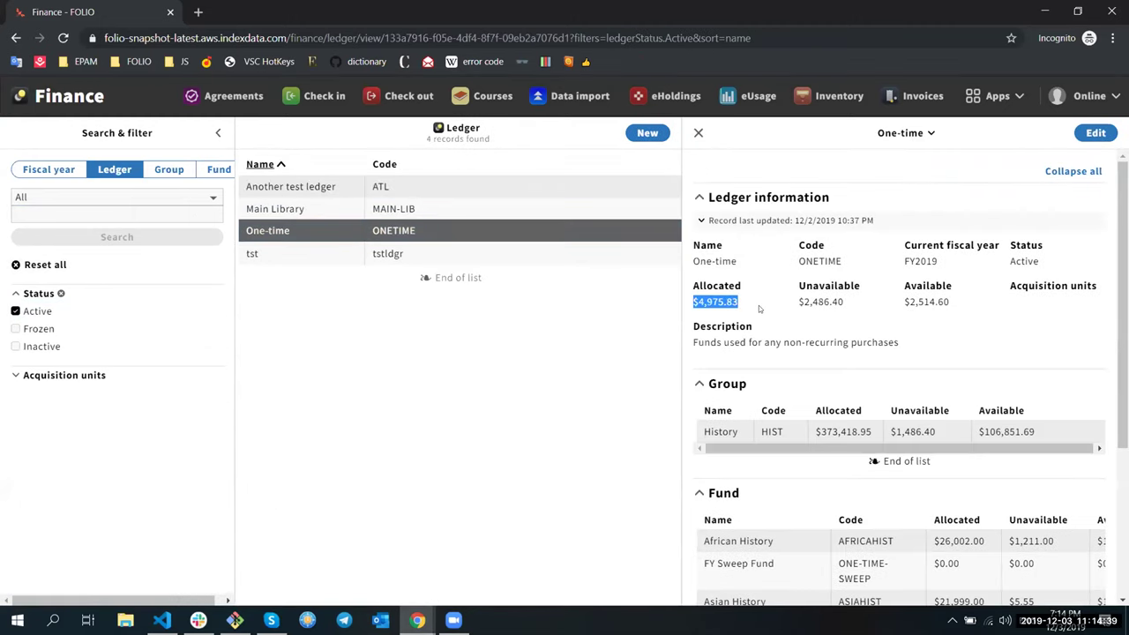
pyautogui.scroll(-2, 962, 421)
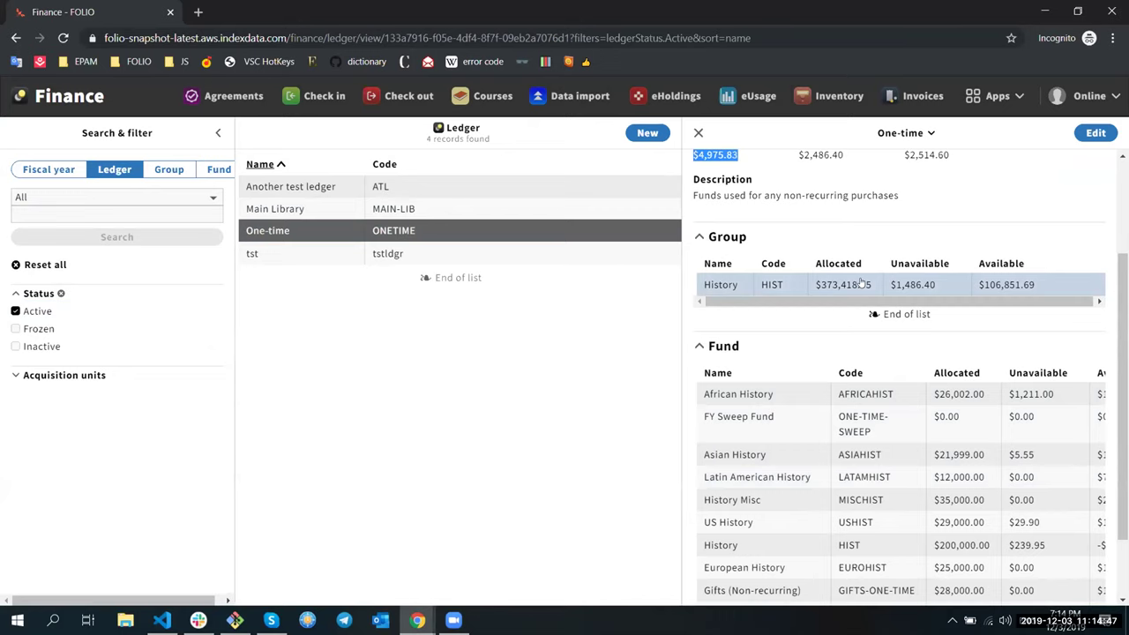
pyautogui.scroll(1, 856, 265)
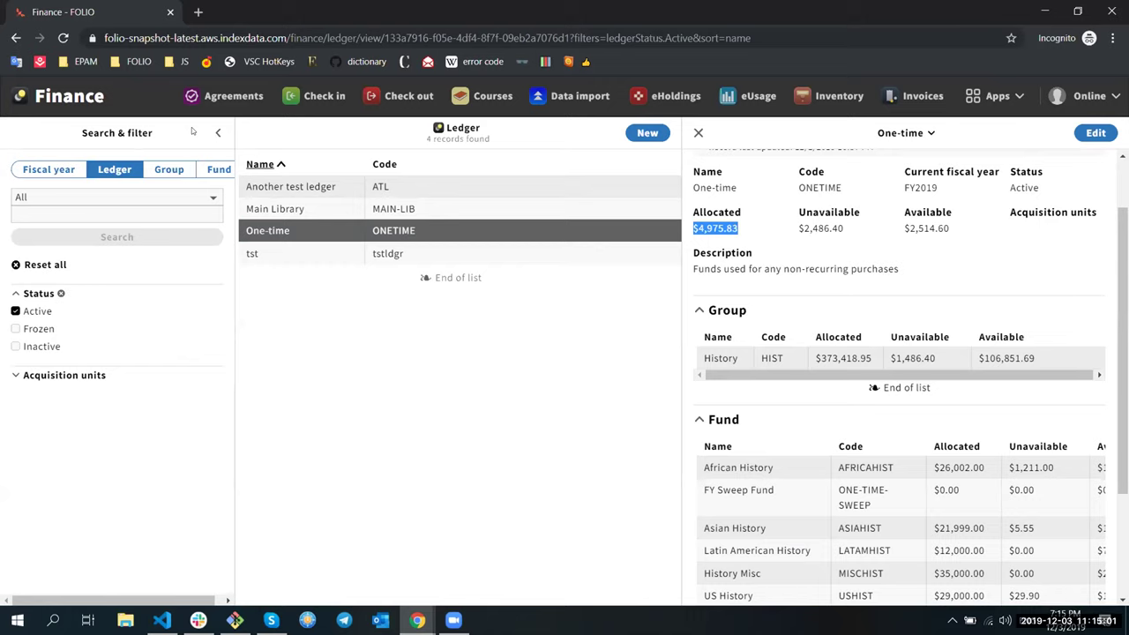
# Switch to the Orders app and filter the purchase orders by the tag demo.
pyautogui.click(992, 95)
pyautogui.click(844, 213)
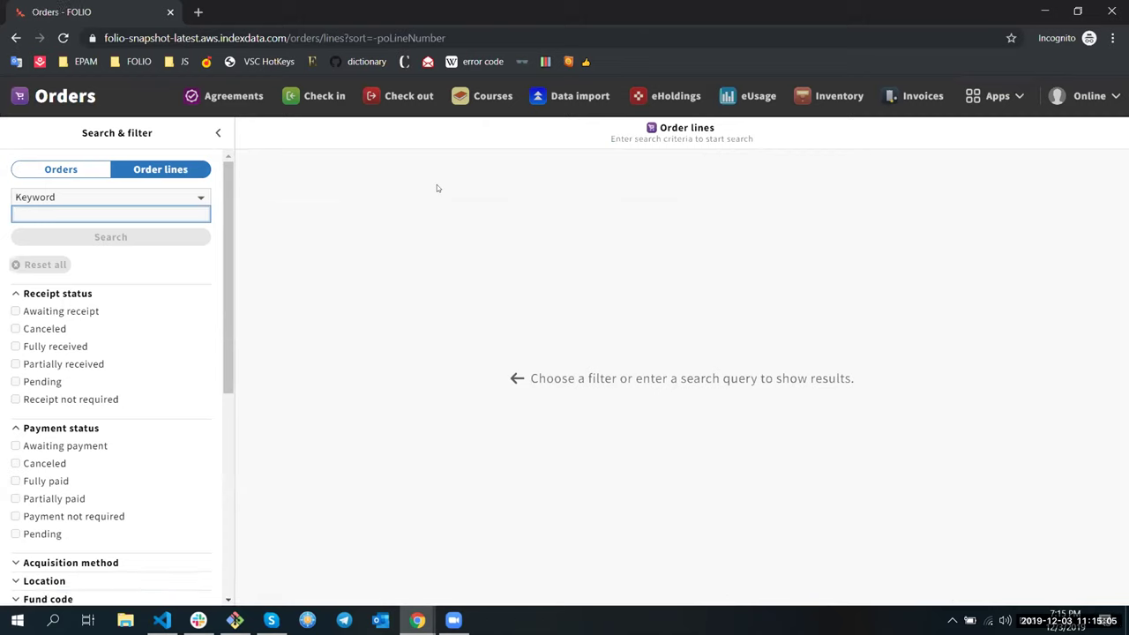
pyautogui.click(60, 169)
pyautogui.scroll(-1, 97, 433)
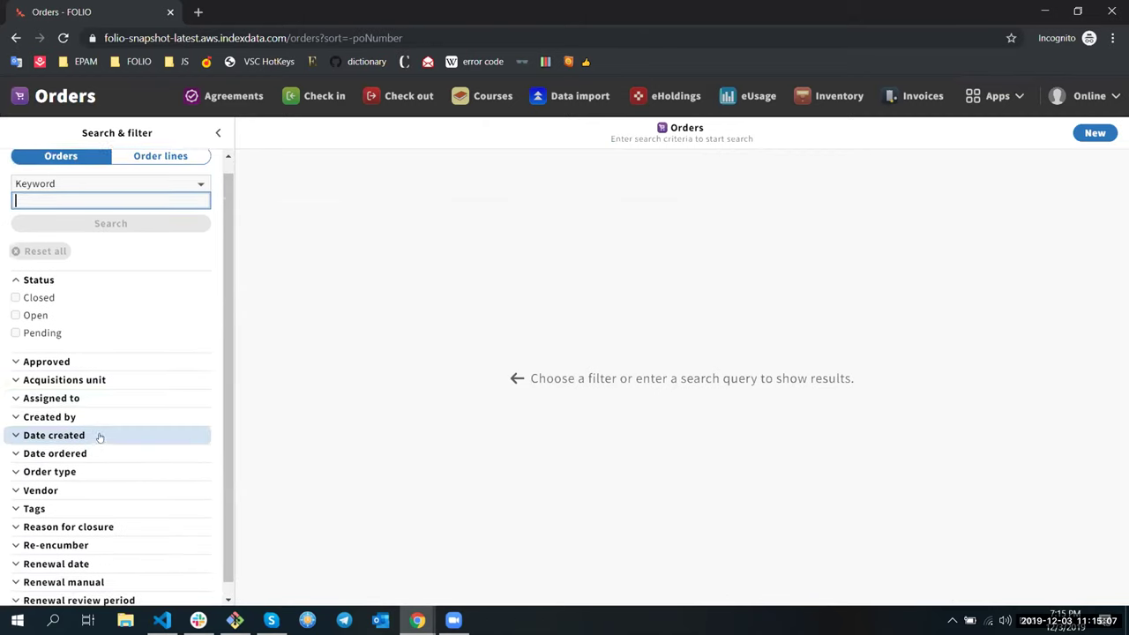
pyautogui.click(55, 496)
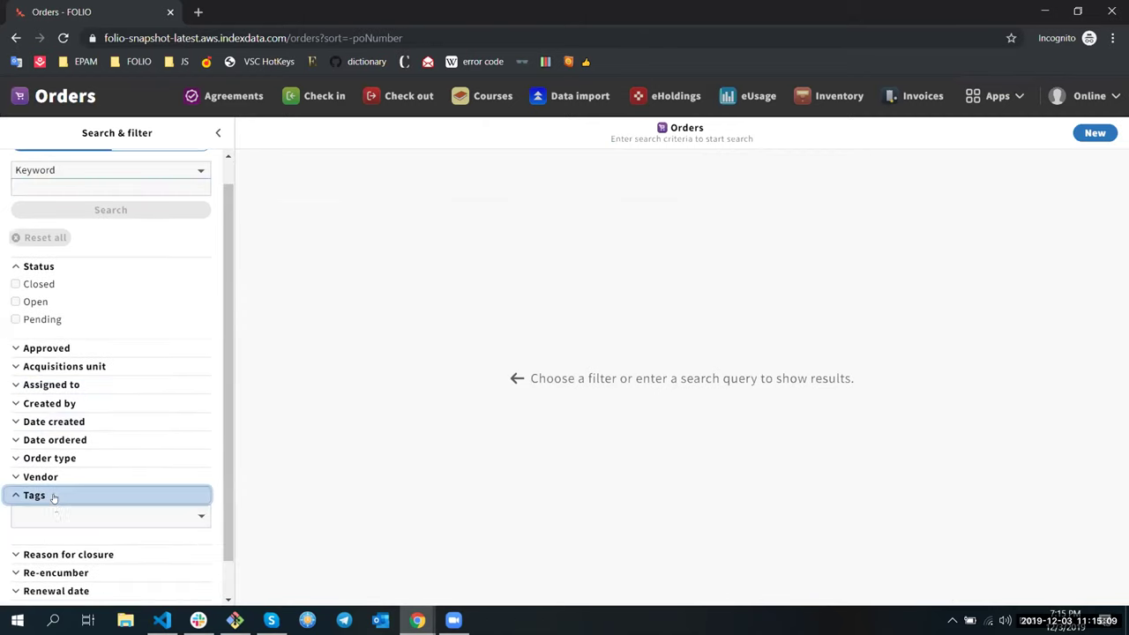
pyautogui.click(61, 514)
pyautogui.click(36, 575)
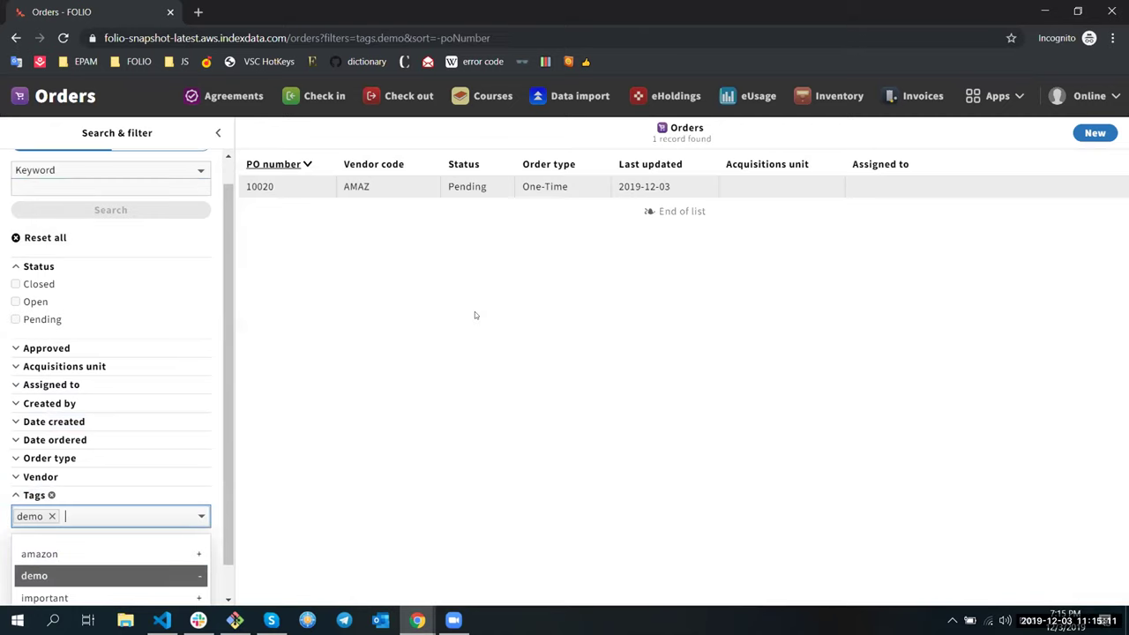
# View purchase order 10020 and examine the fund distribution of its TEST title order line.
pyautogui.click(394, 190)
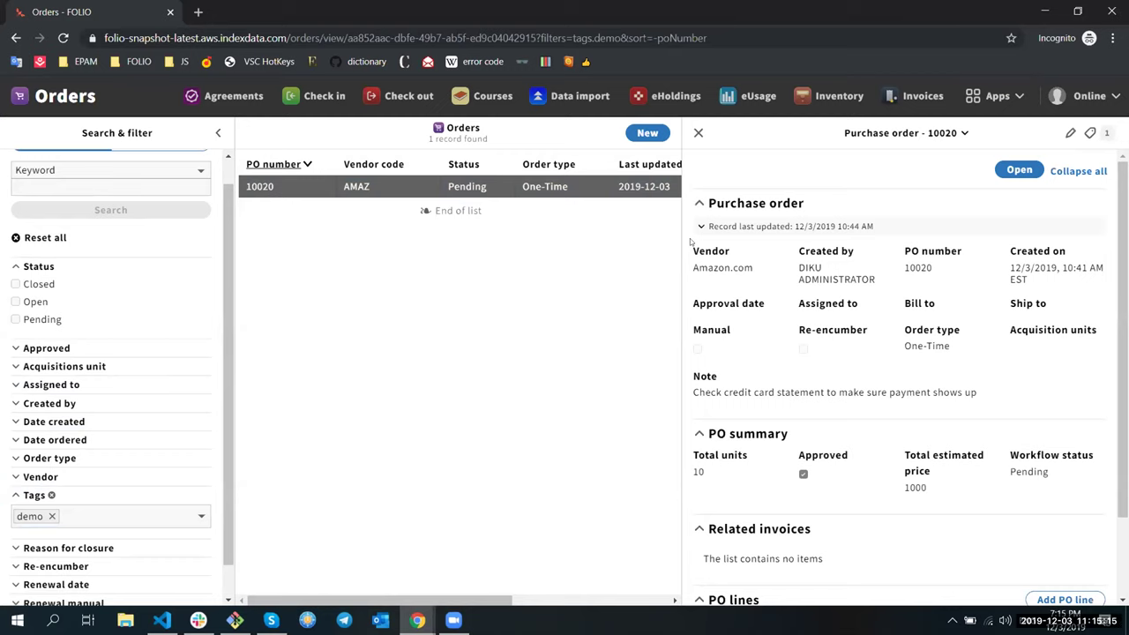
pyautogui.scroll(-2, 932, 313)
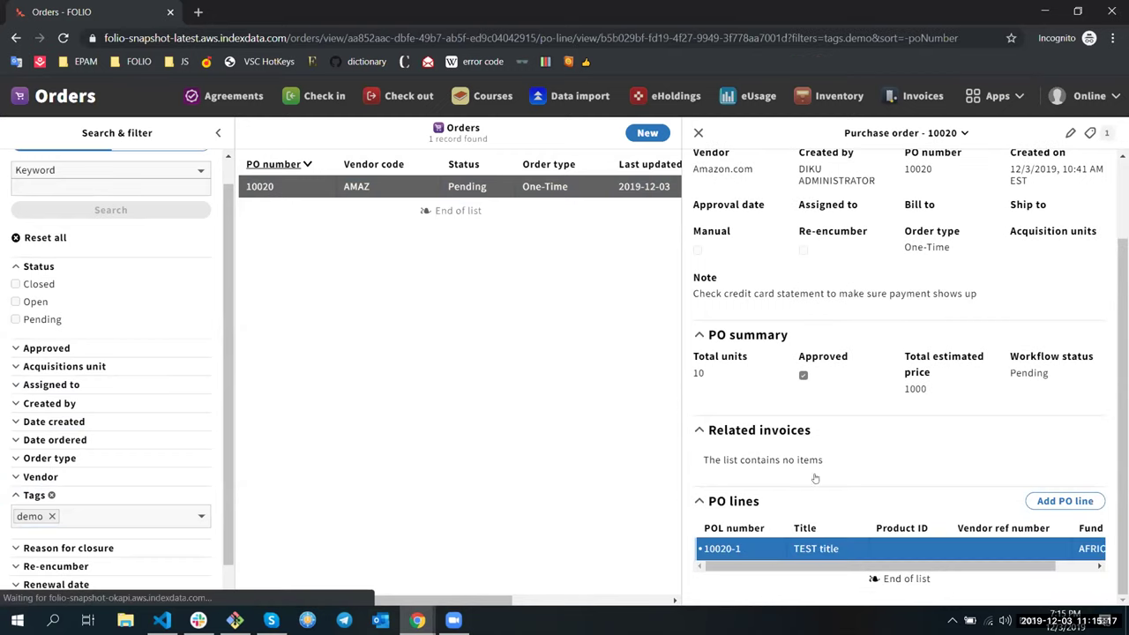
pyautogui.click(816, 549)
pyautogui.scroll(-4, 945, 340)
pyautogui.scroll(-4, 946, 340)
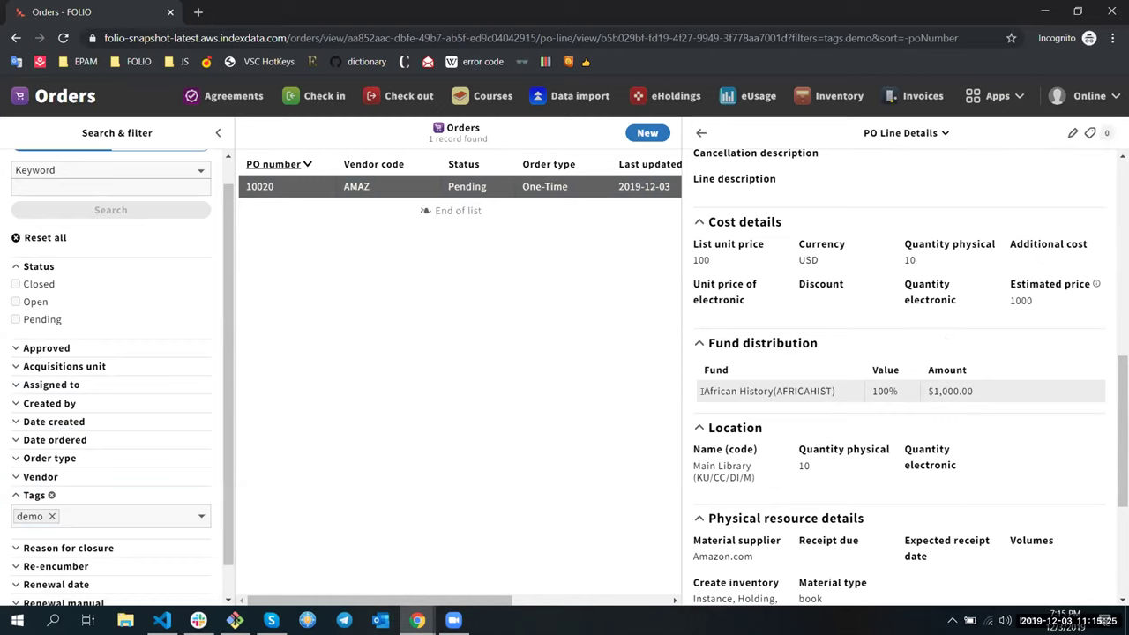
pyautogui.moveTo(704, 391); pyautogui.dragTo(959, 395)
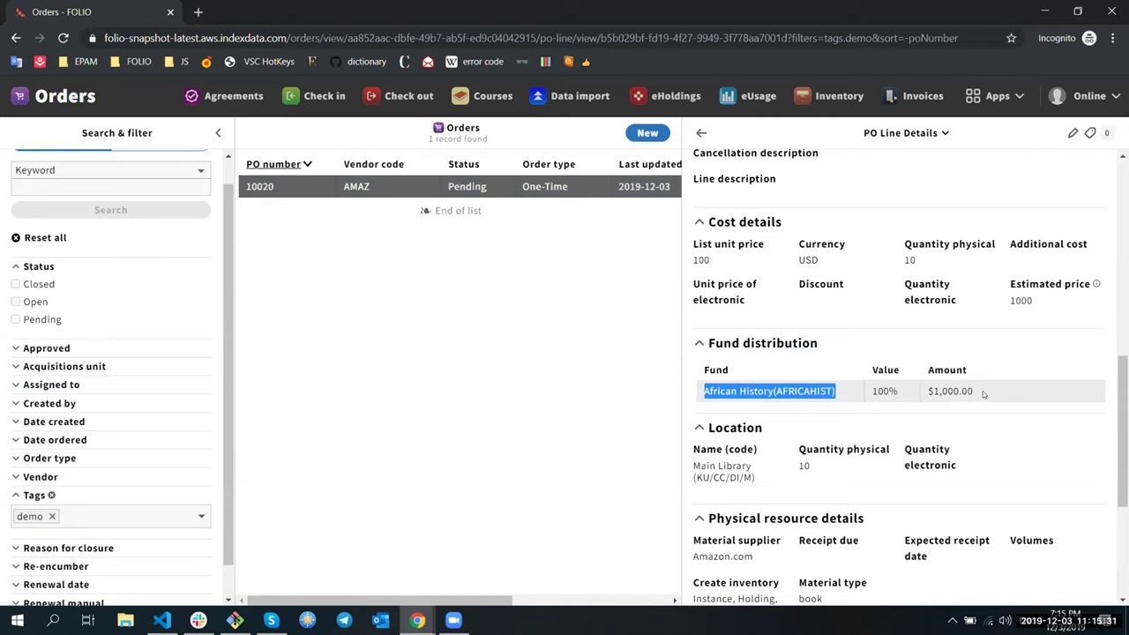
# Return from the order line to purchase order 10020 and open the pending order.
pyautogui.scroll(10, 982, 390)
pyautogui.click(701, 132)
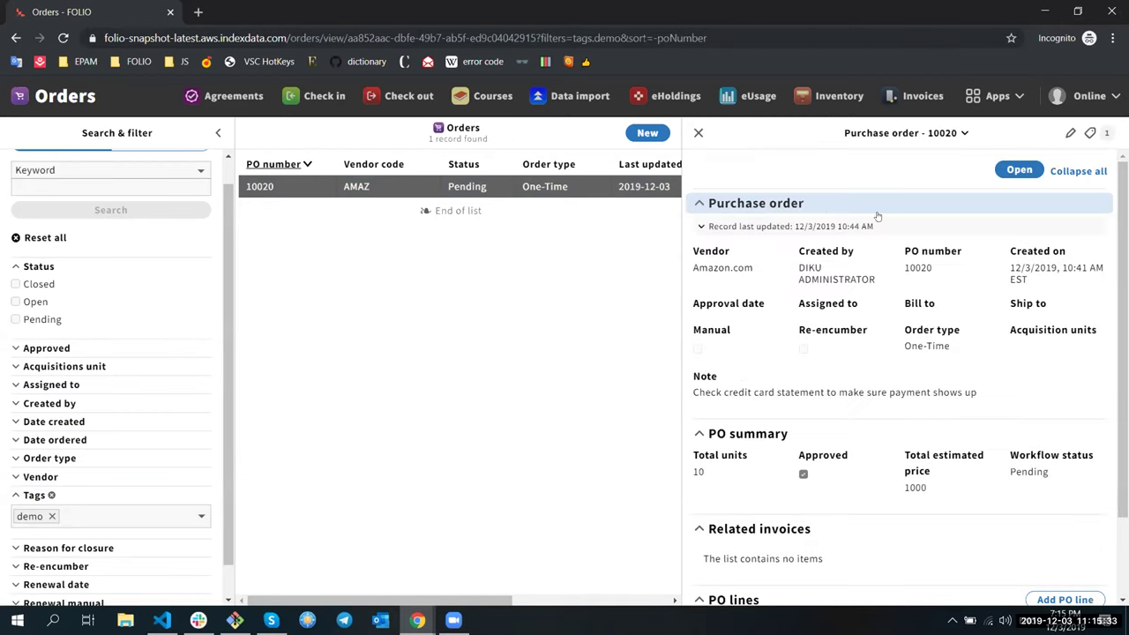
pyautogui.click(1019, 169)
pyautogui.click(797, 242)
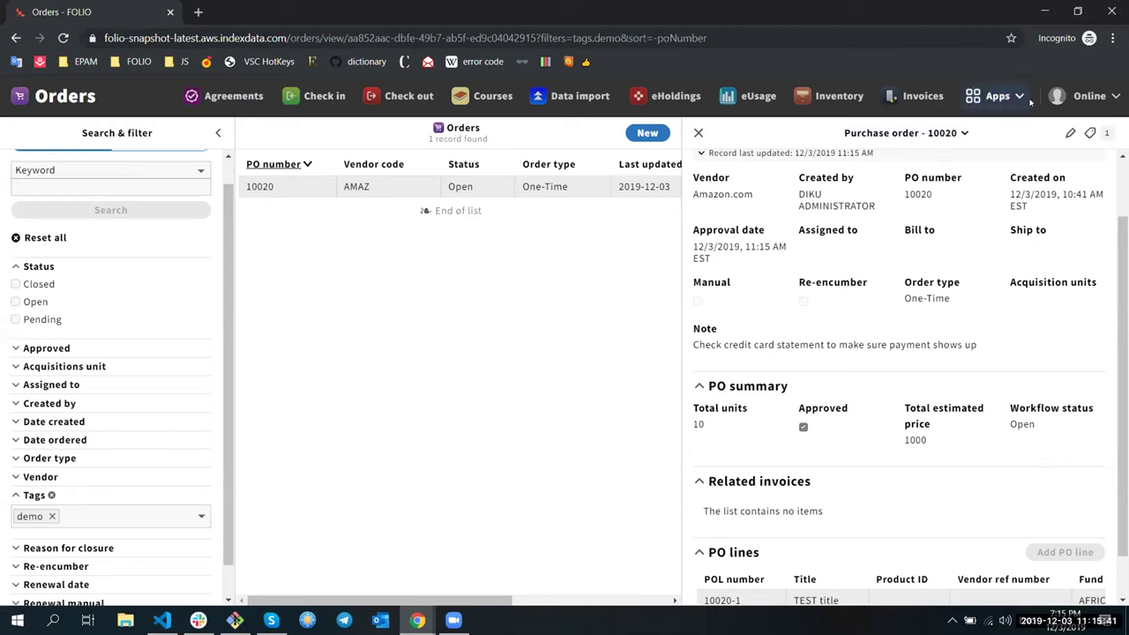
# Switch back to the Finance app and review the One-time ledger's unavailable amount along with its group and funds.
pyautogui.click(993, 99)
pyautogui.click(851, 143)
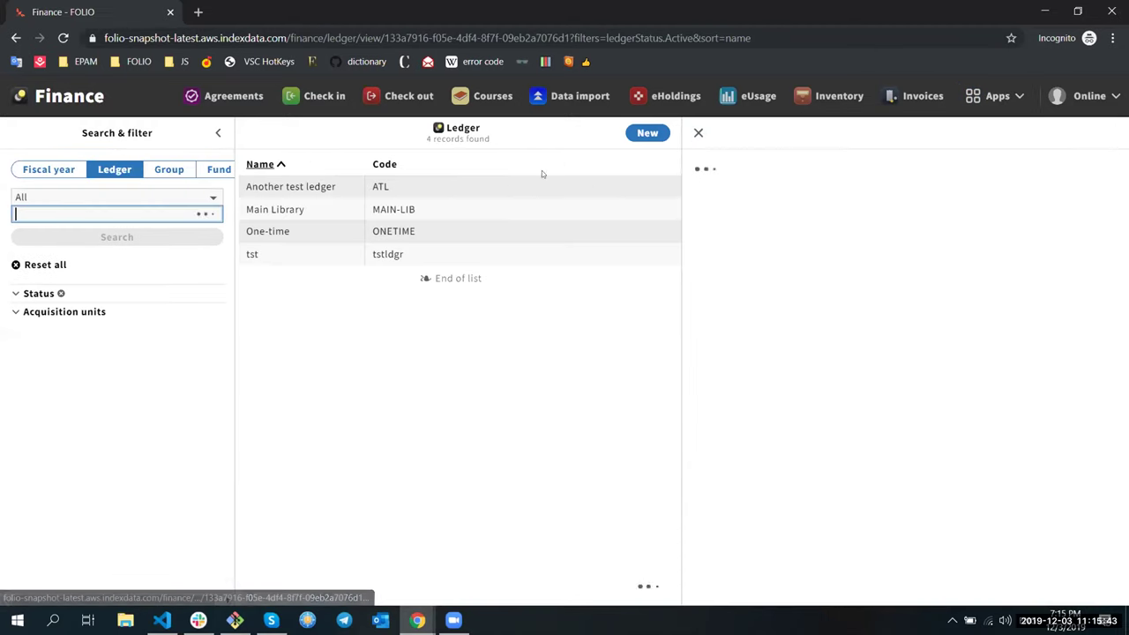
pyautogui.click(265, 232)
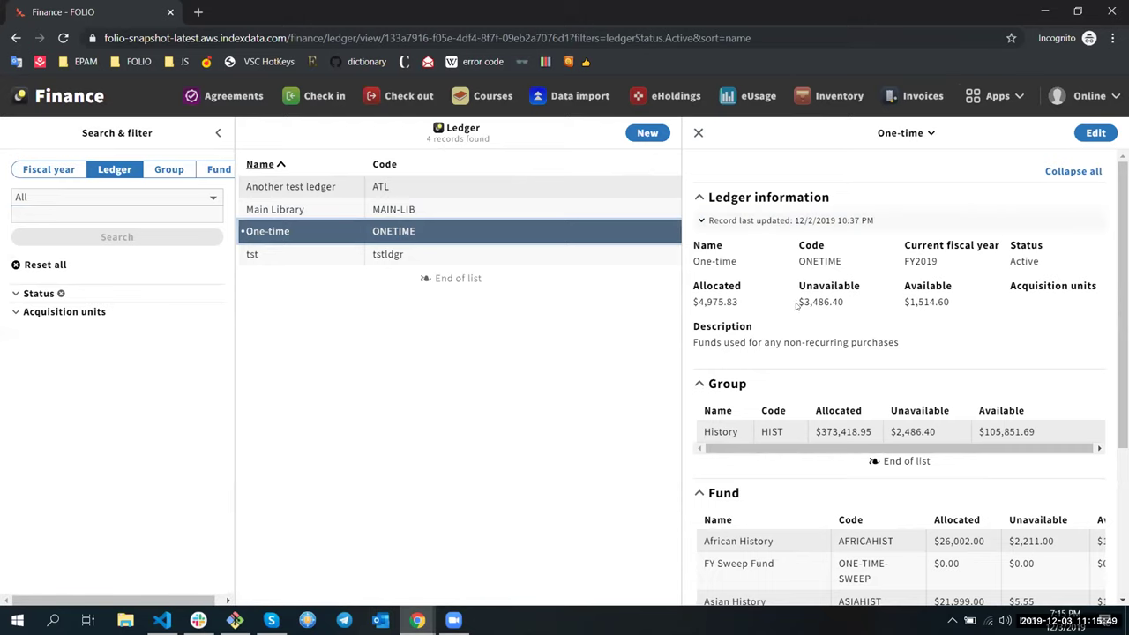
pyautogui.moveTo(797, 304); pyautogui.dragTo(847, 305)
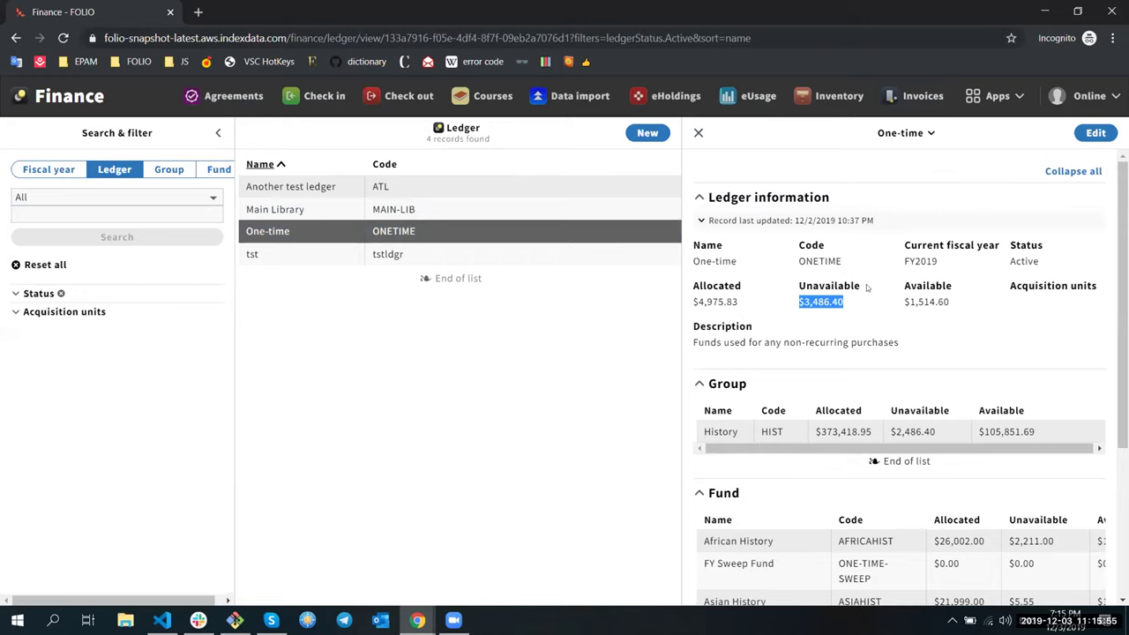
pyautogui.scroll(-1, 868, 288)
pyautogui.scroll(-1, 1030, 494)
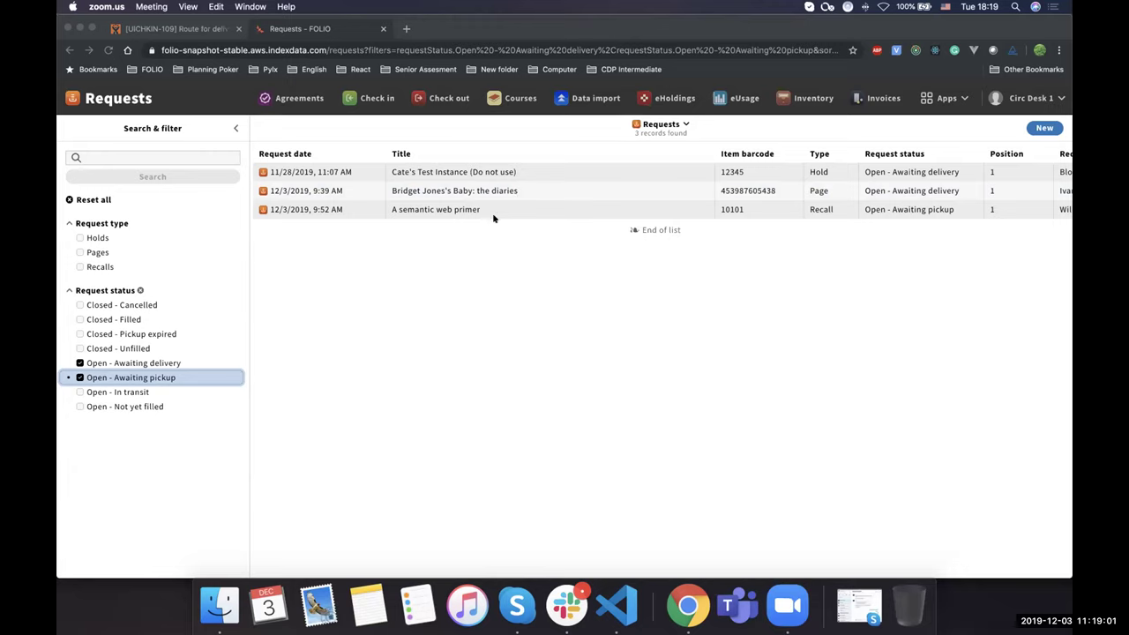
# View the awaiting-delivery request for Bridget Jones's Baby: the diaries, inspect its edit form, and return to the request details without changes.
pyautogui.click(485, 266)
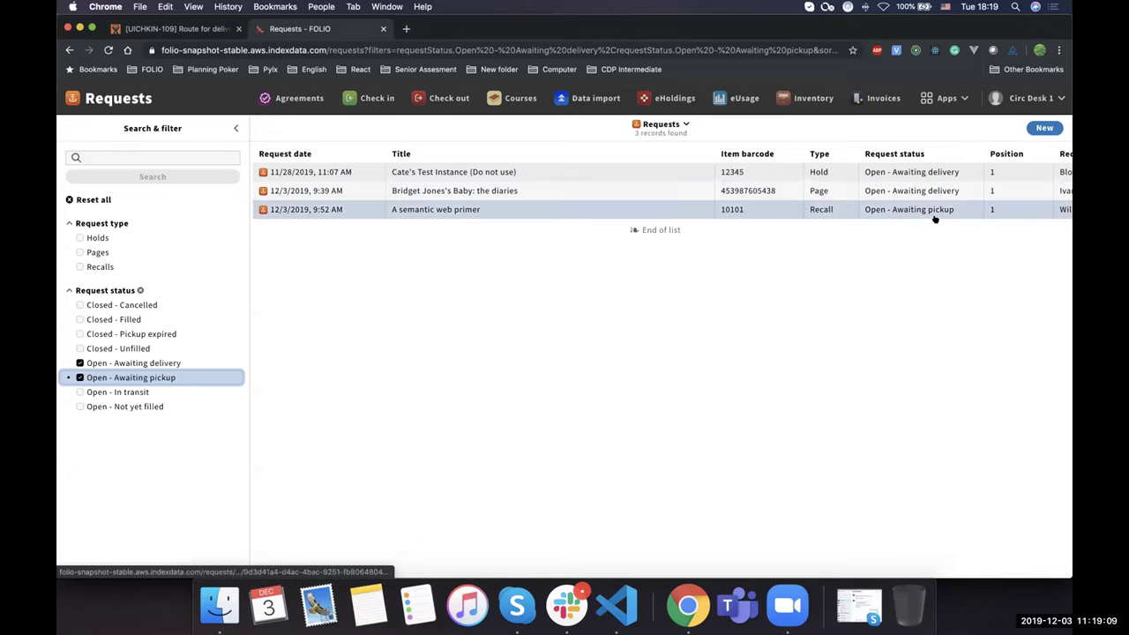
pyautogui.click(453, 190)
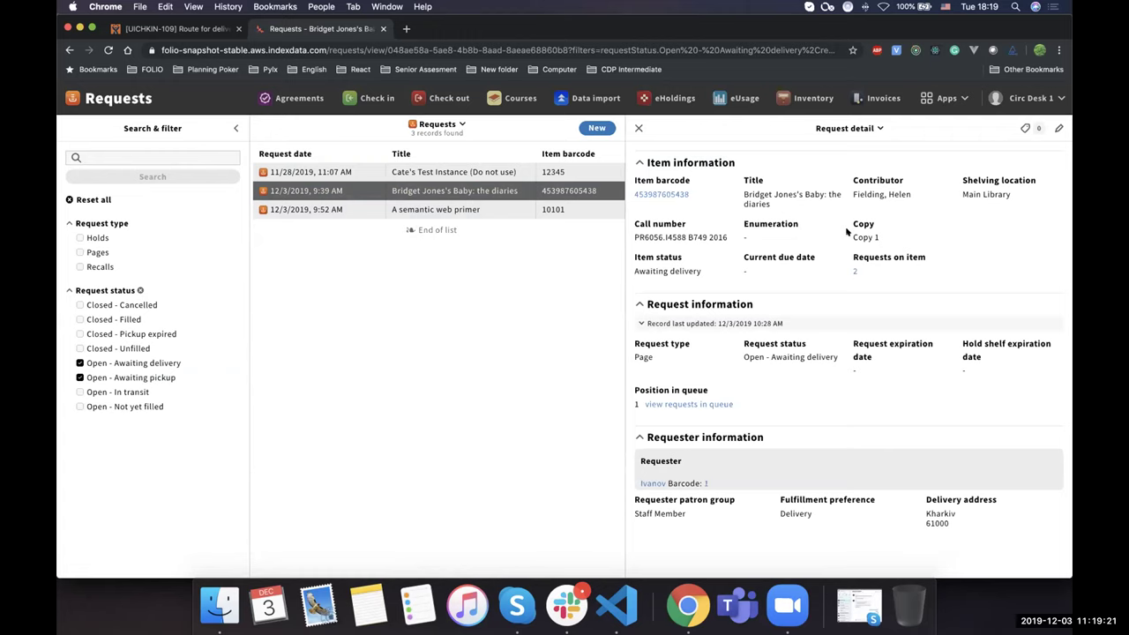
pyautogui.click(1058, 128)
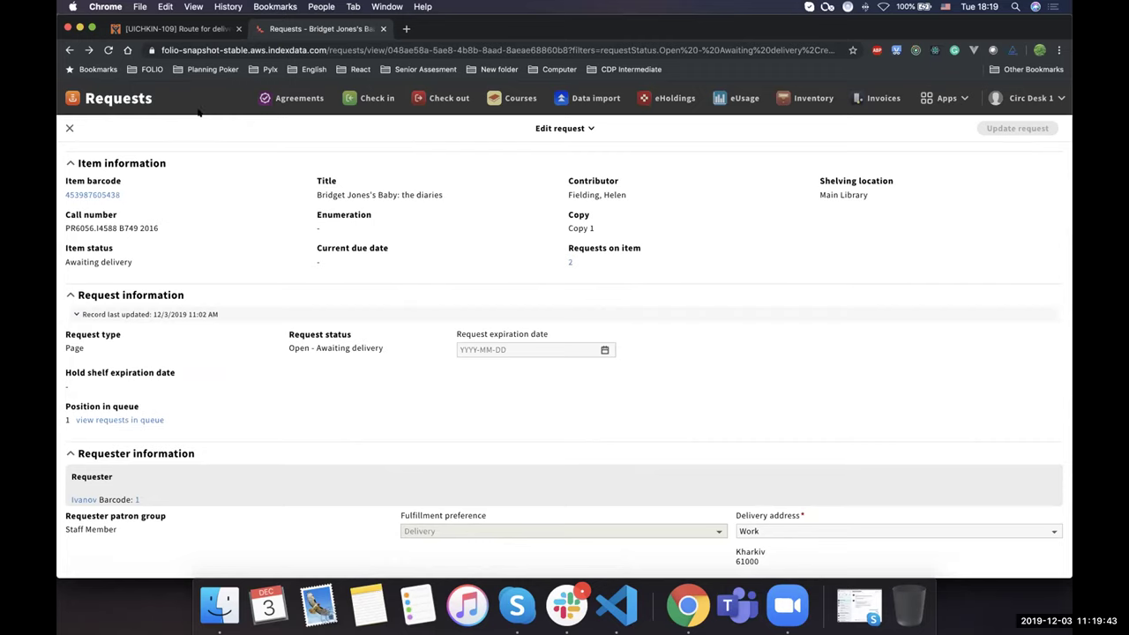
pyautogui.click(69, 50)
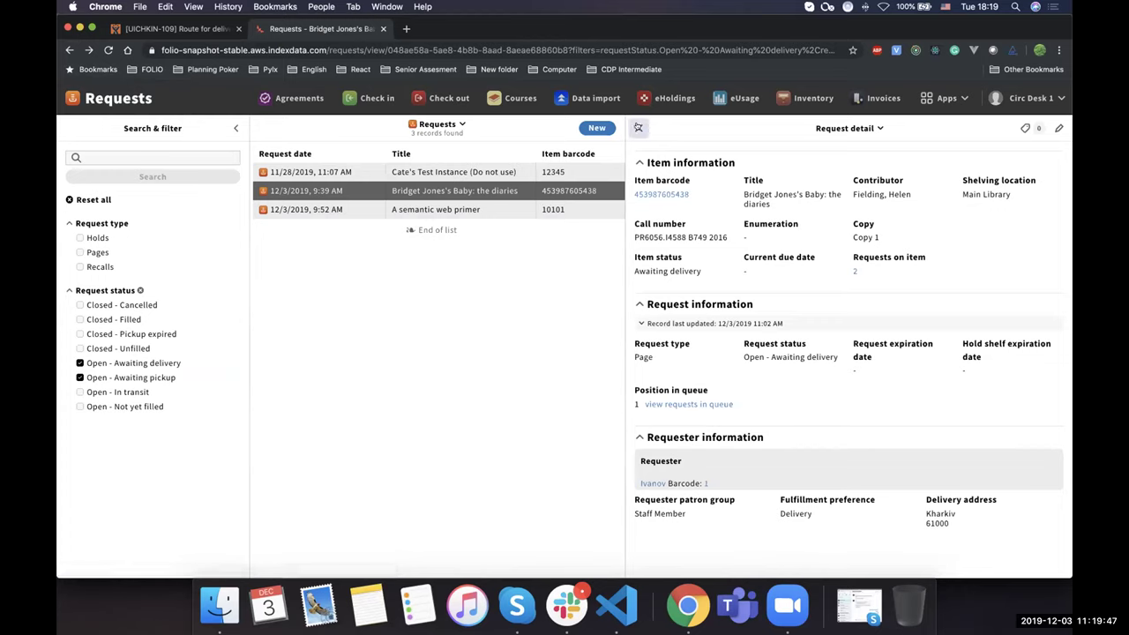
# Close that request and bring up the edit form of the awaiting-pickup request for A semantic web primer.
pyautogui.click(639, 128)
pyautogui.click(695, 203)
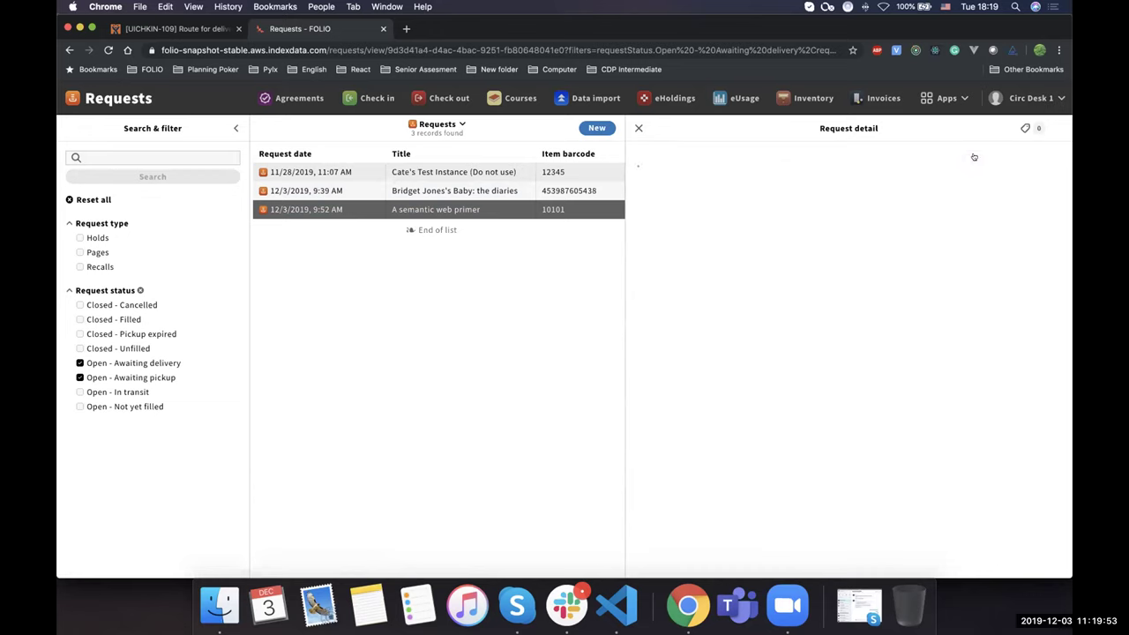
pyautogui.click(1056, 127)
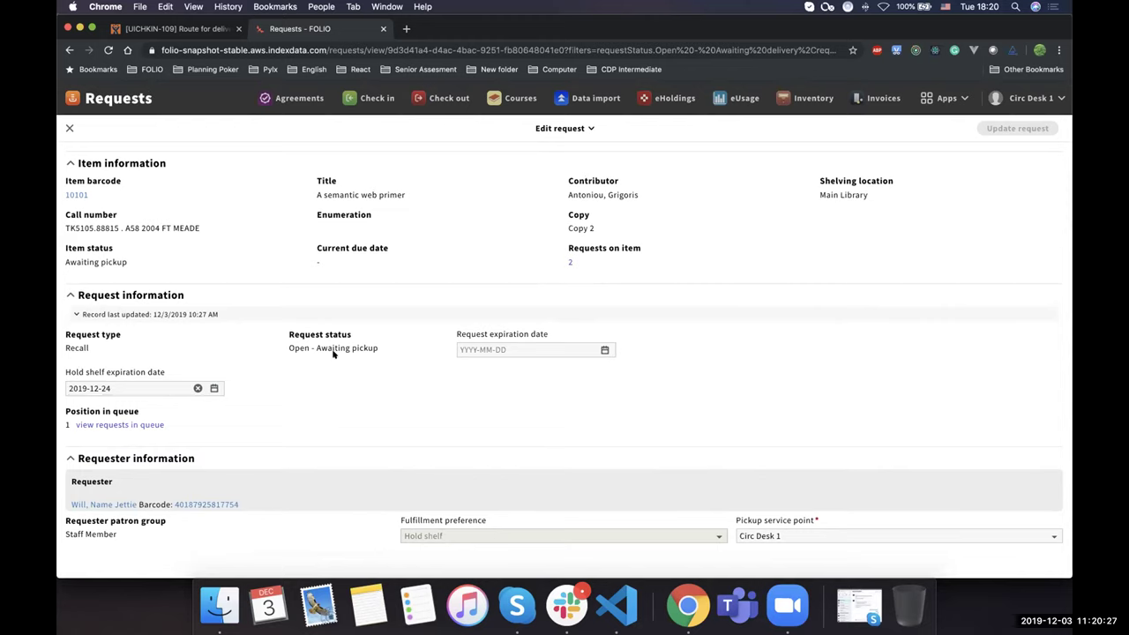
# Close the A semantic web primer request without changes and bring up the edit form of the Bridget Jones's Baby: the diaries request.
pyautogui.click(68, 130)
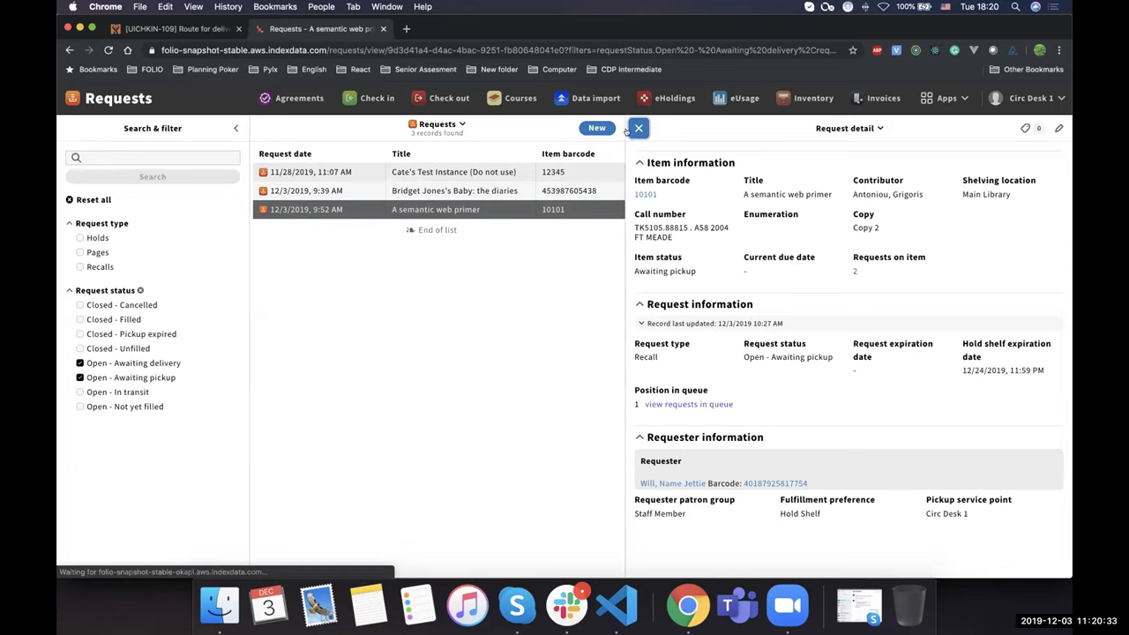
pyautogui.click(639, 128)
pyautogui.click(696, 190)
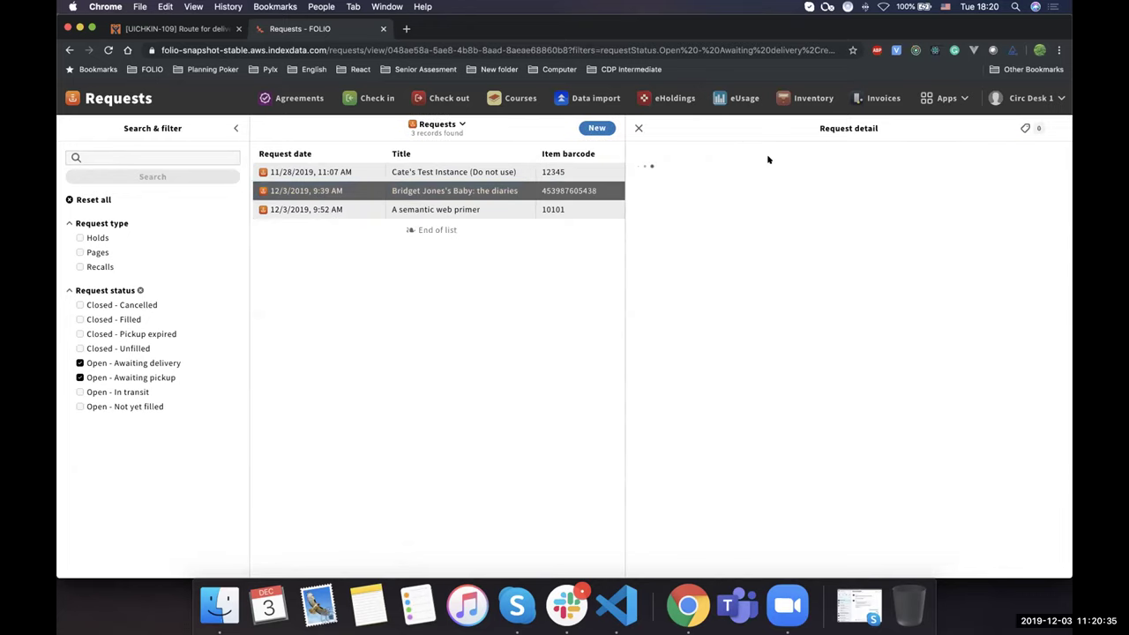
pyautogui.click(1059, 128)
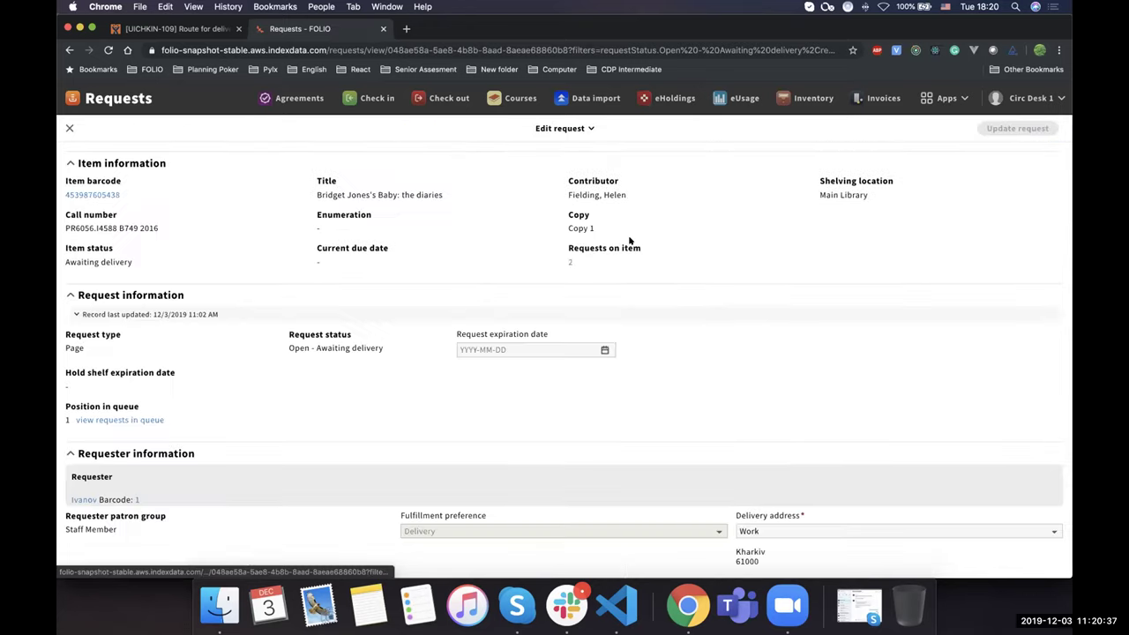
# Examine the hold shelf expiration date field in the edit form and return to the request details without changes.
pyautogui.tripleClick(71, 375)
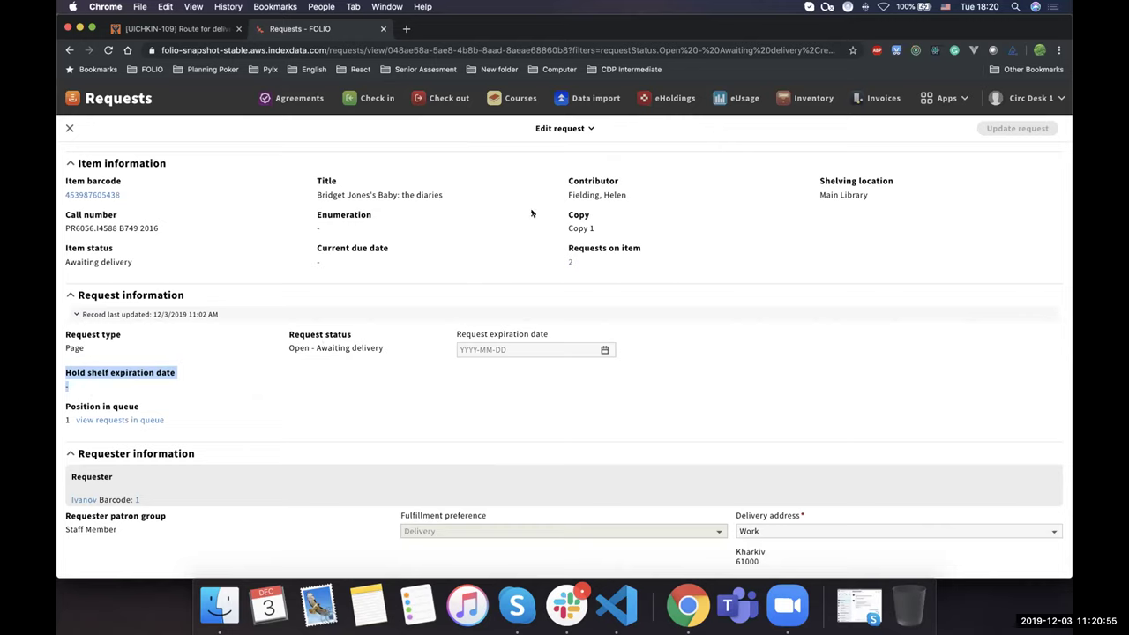
pyautogui.click(577, 126)
pyautogui.click(578, 127)
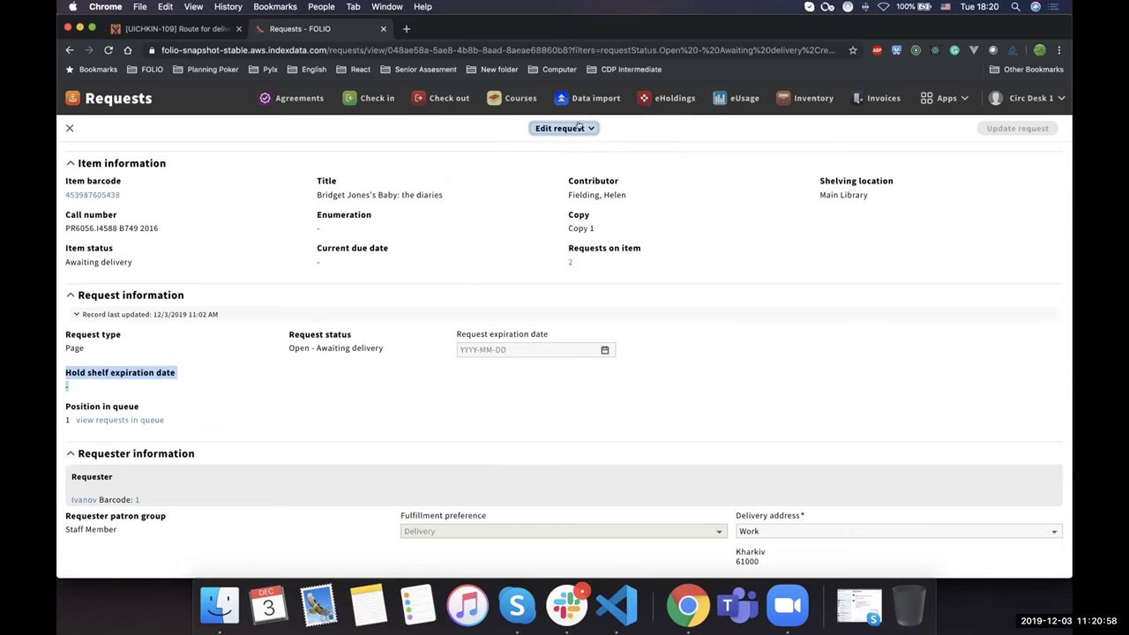
pyautogui.click(69, 128)
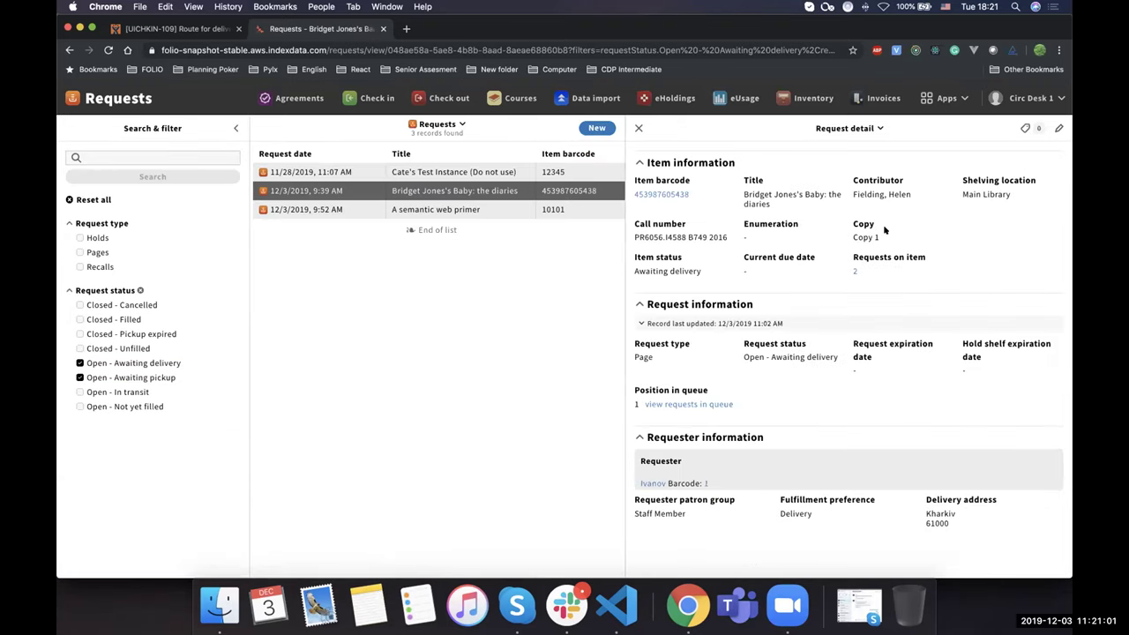
# Try to reorder the queue by moving the not-yet-filled hold above the page request, leave it in its current position, and close the request.
pyautogui.click(878, 127)
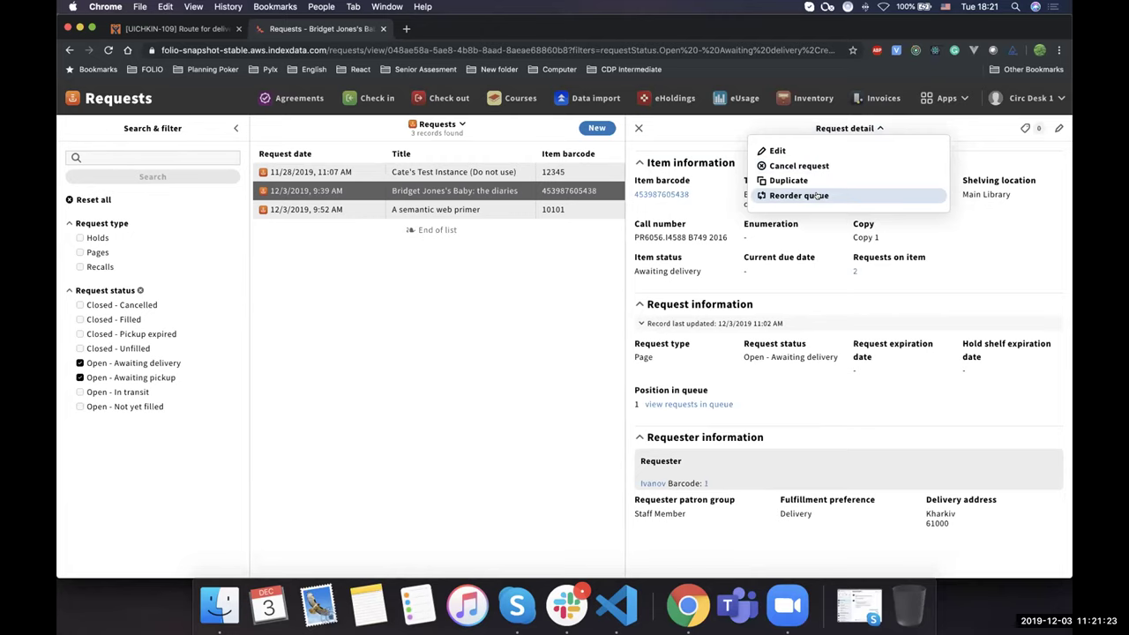
pyautogui.click(818, 196)
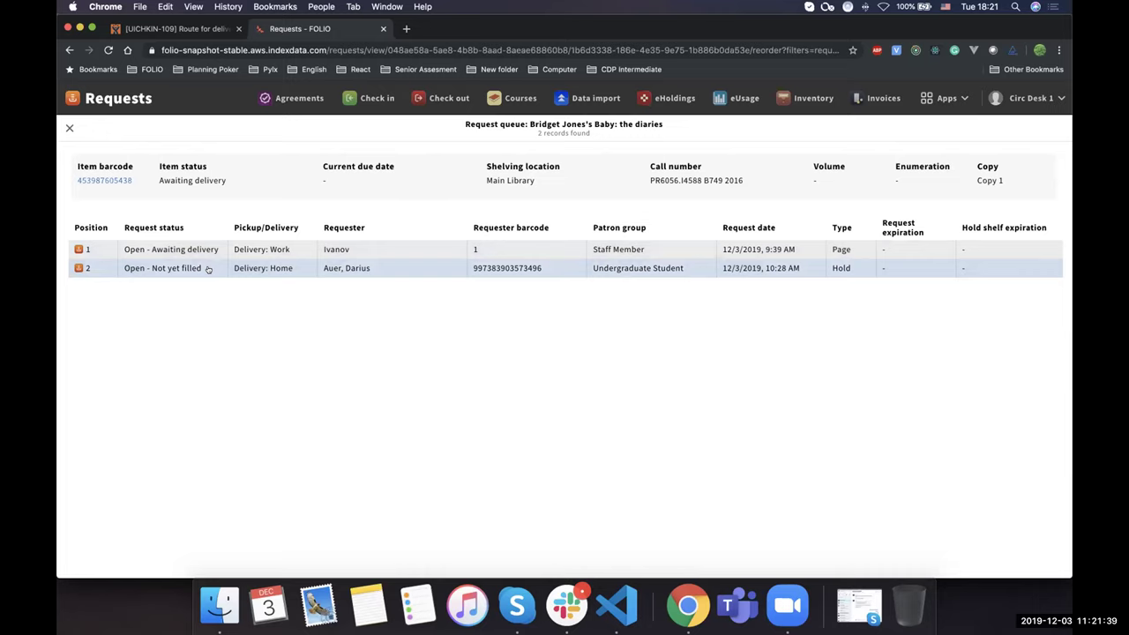
pyautogui.moveTo(208, 269); pyautogui.dragTo(209, 240)
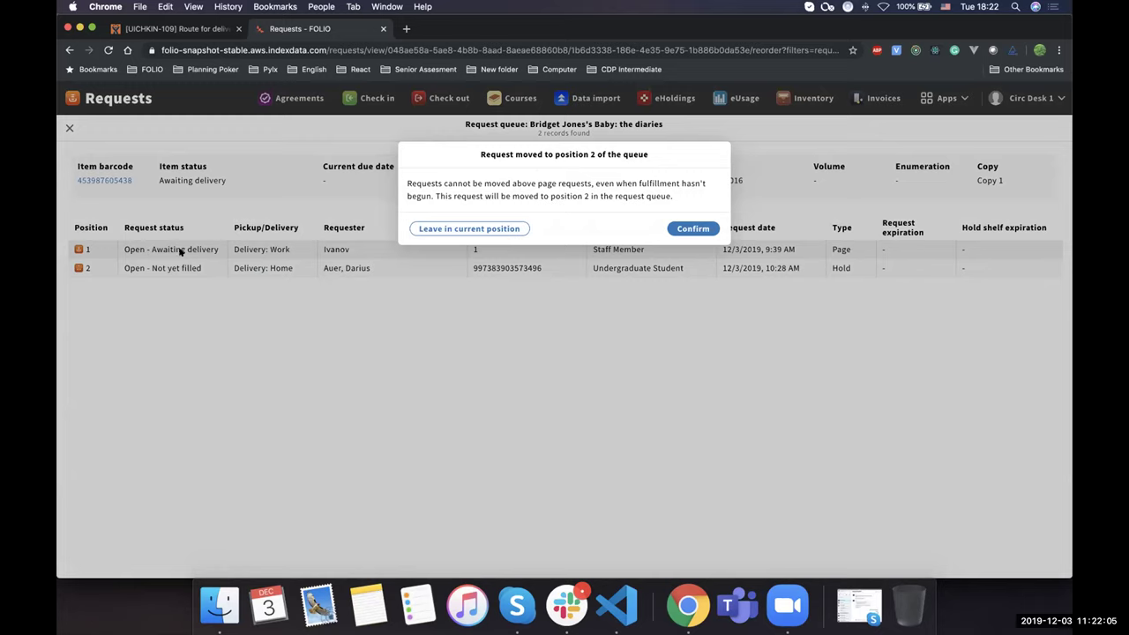
pyautogui.click(434, 228)
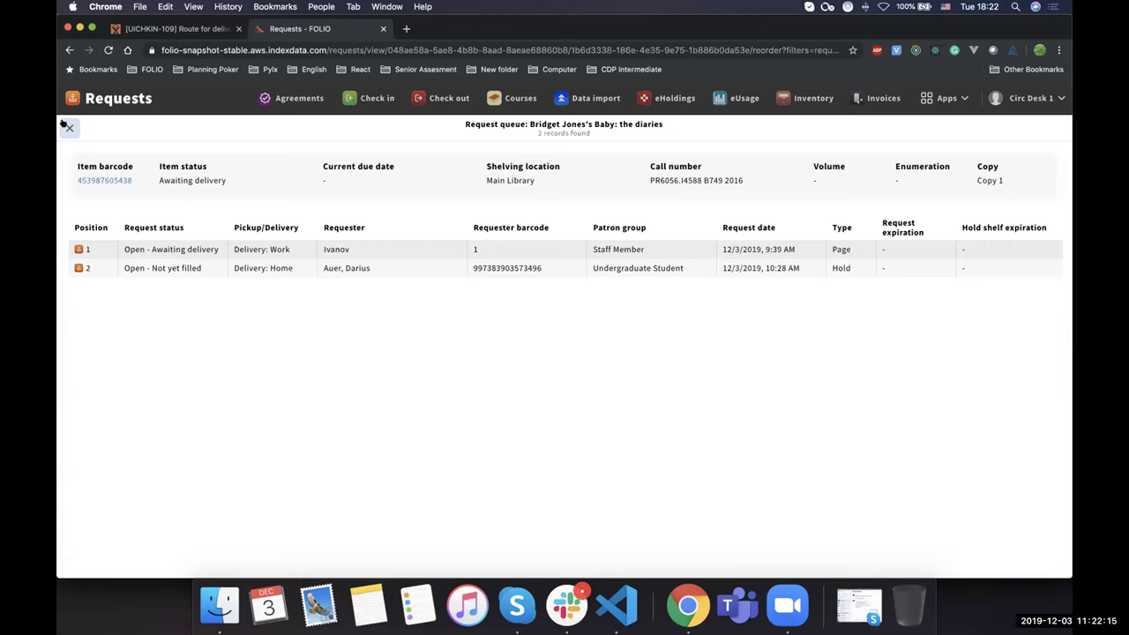
pyautogui.click(68, 127)
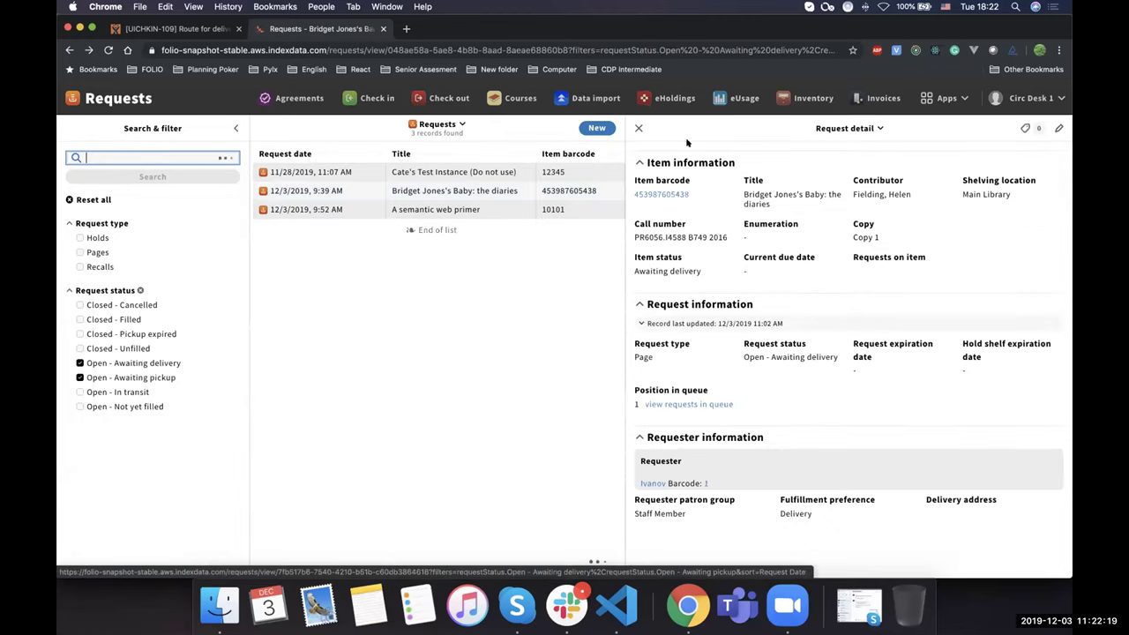
pyautogui.click(641, 128)
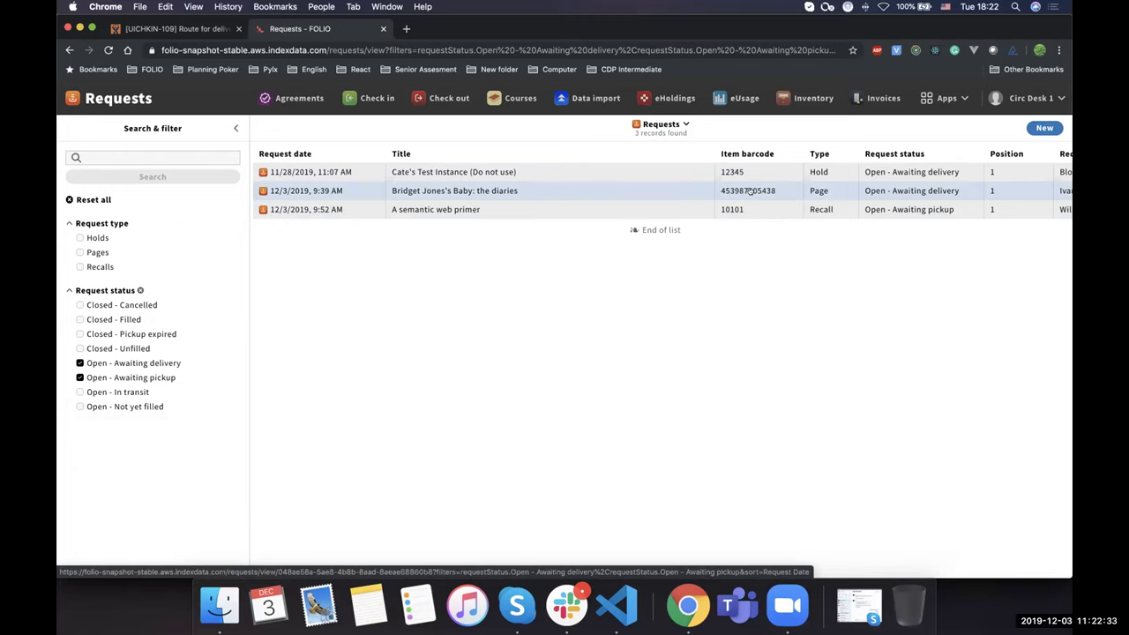
pyautogui.click(377, 98)
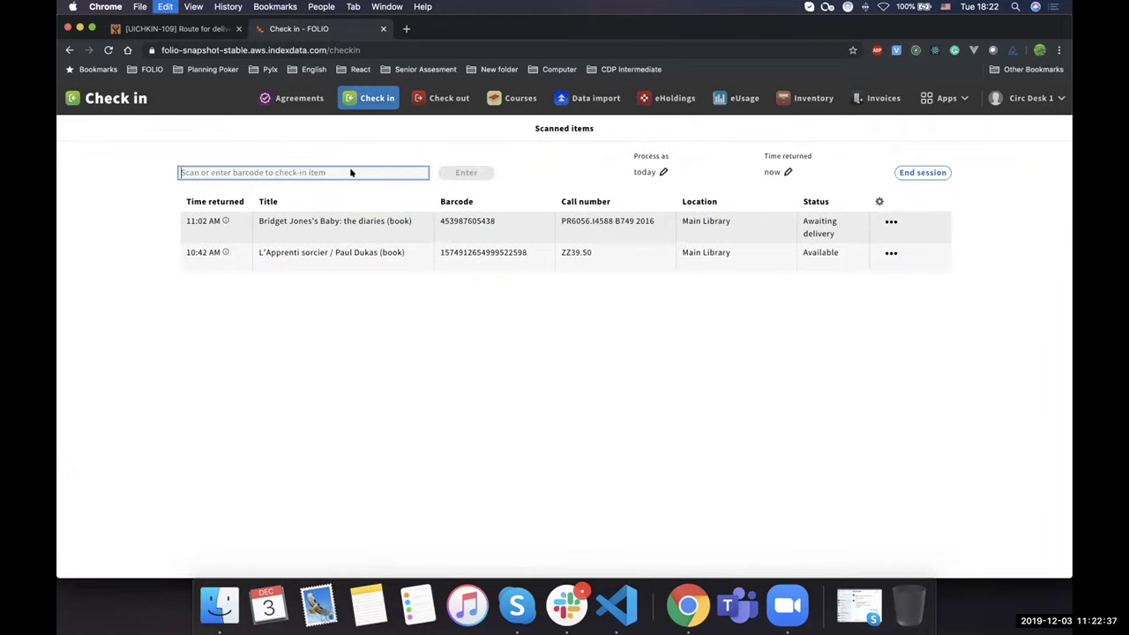
pyautogui.click(350, 172)
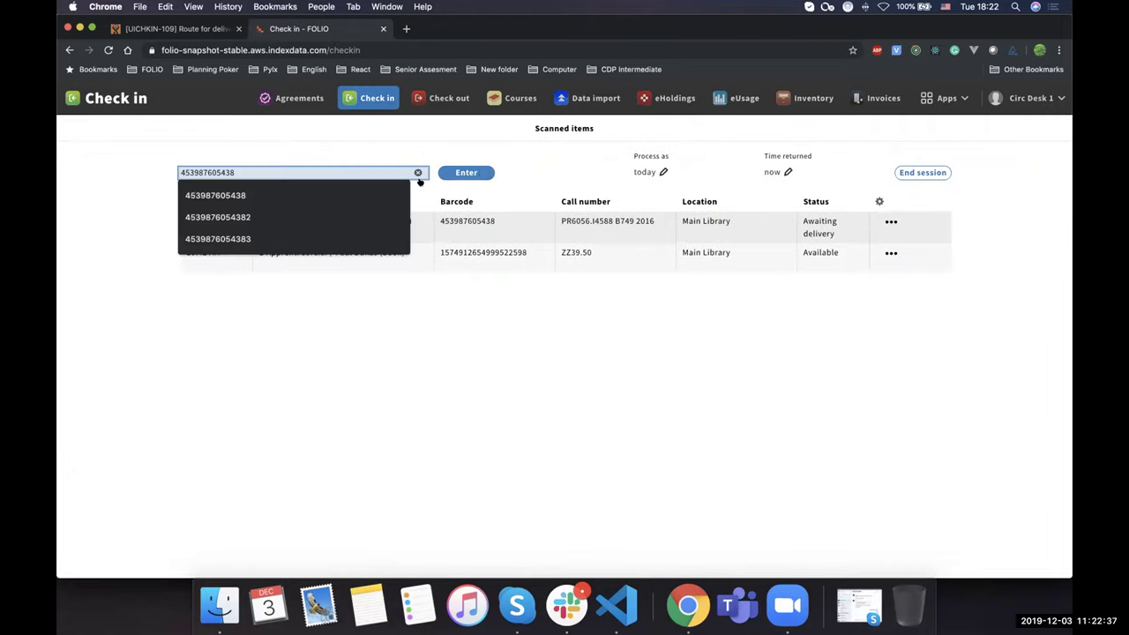
pyautogui.click(485, 172)
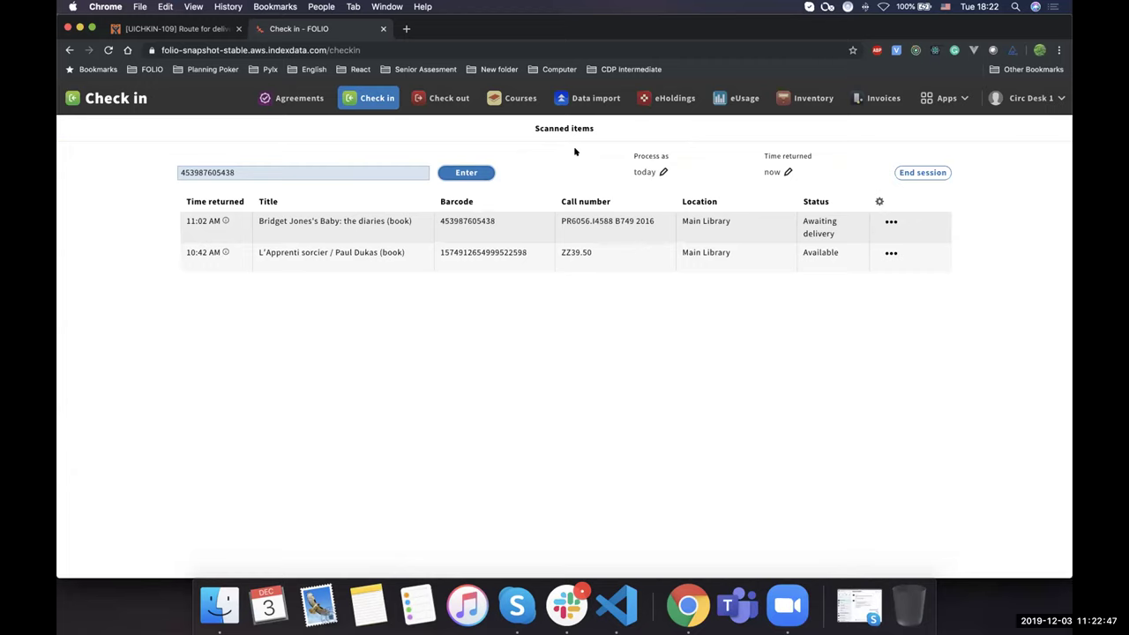
pyautogui.click(475, 173)
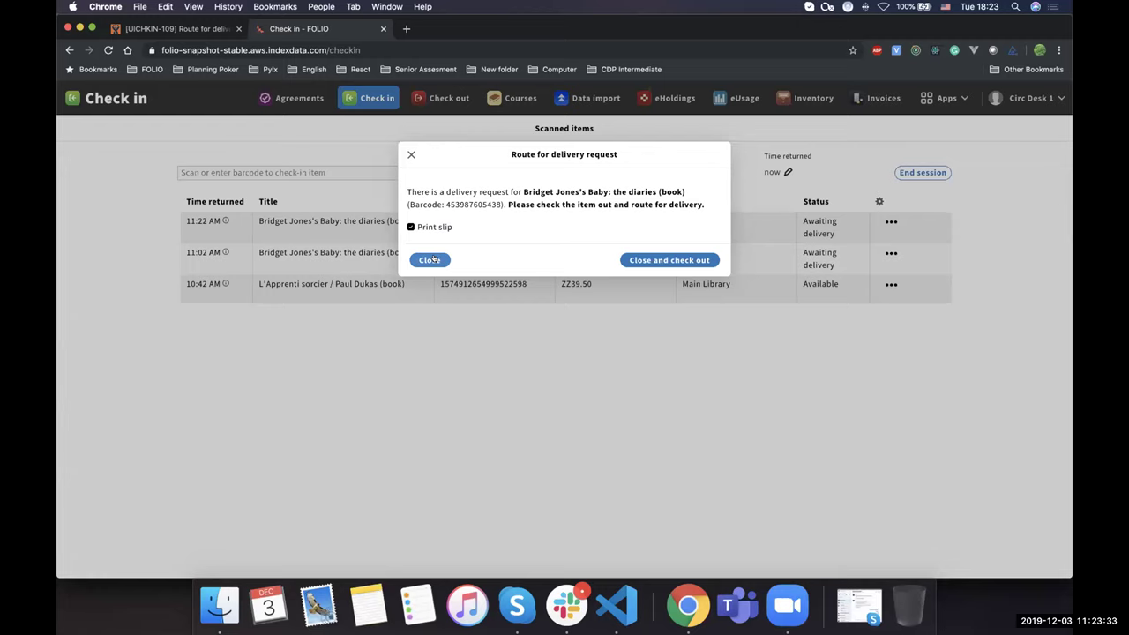
# Preview the delivery slip for the checked-in item, examine the requester name and address on it enlarged, and cancel printing.
pyautogui.click(429, 260)
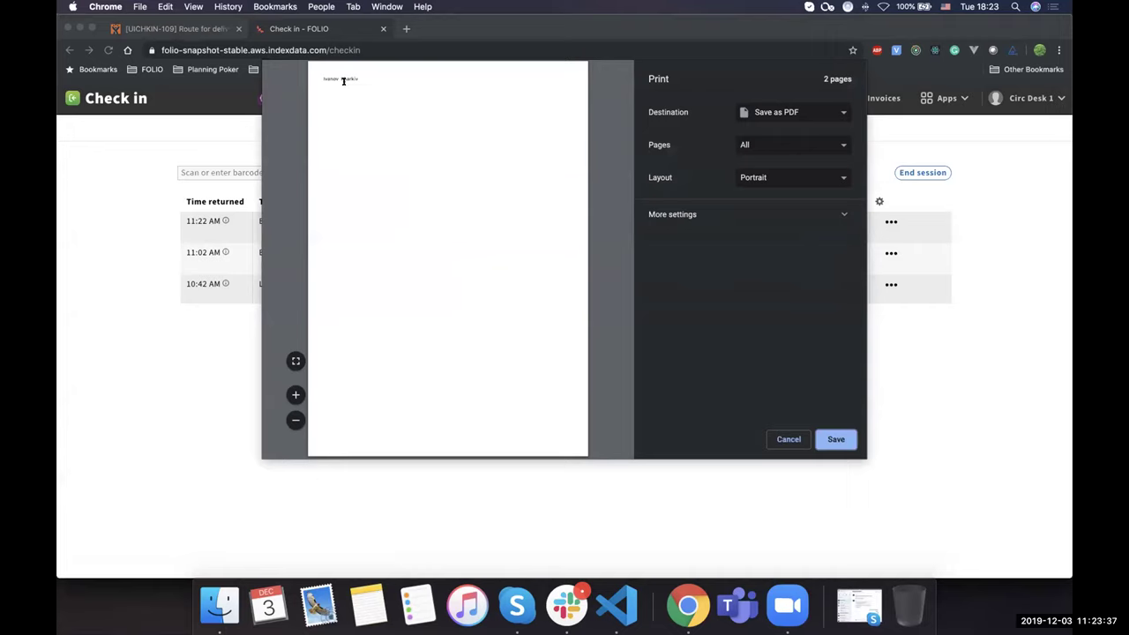
pyautogui.click(296, 394)
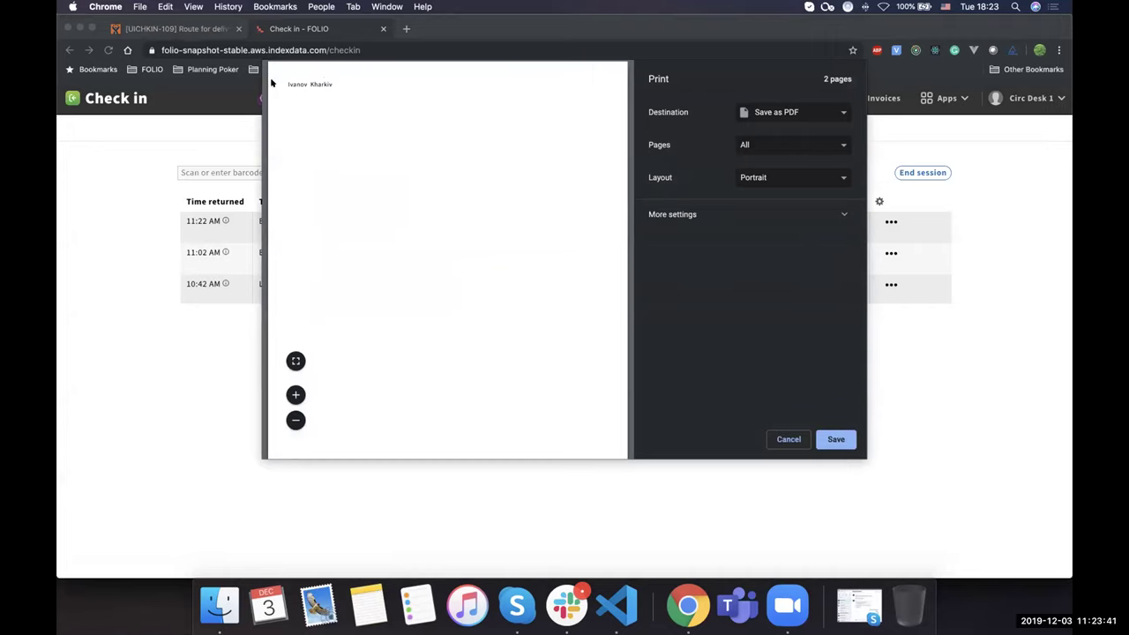
pyautogui.moveTo(311, 81); pyautogui.dragTo(285, 81)
pyautogui.click(322, 85)
pyautogui.click(789, 438)
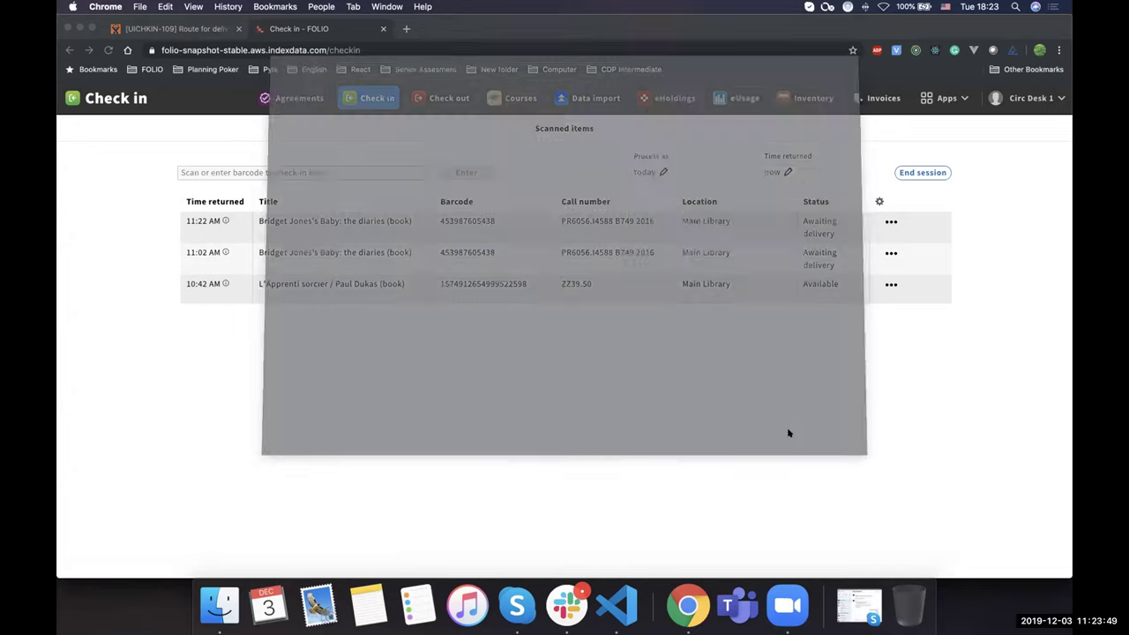
pyautogui.click(364, 174)
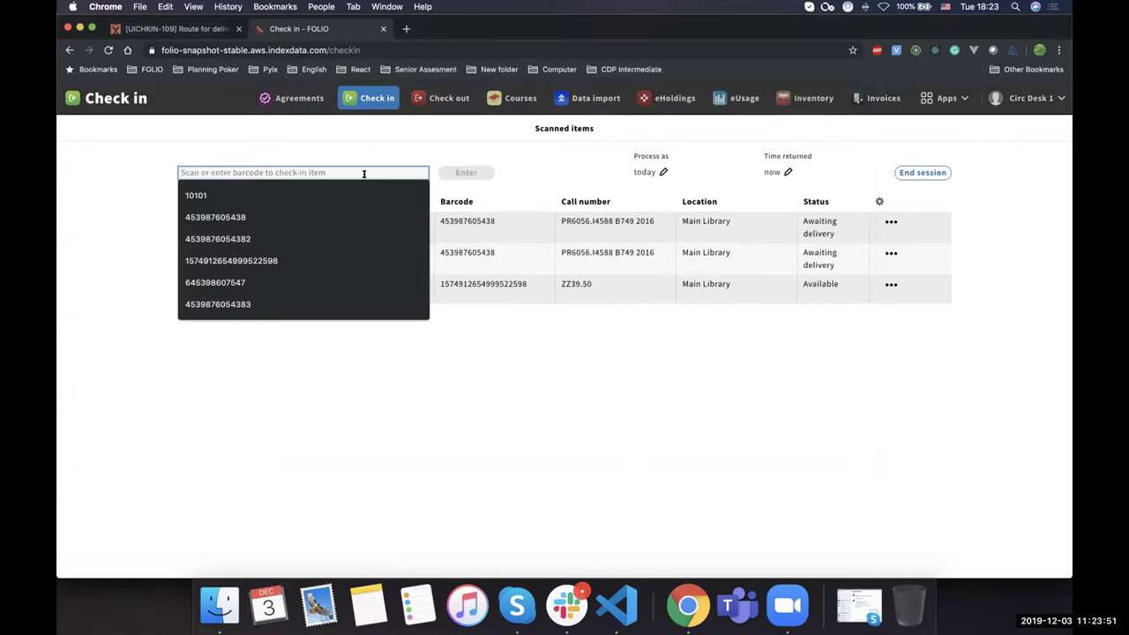
pyautogui.write('453987605438')
pyautogui.press('Tab')
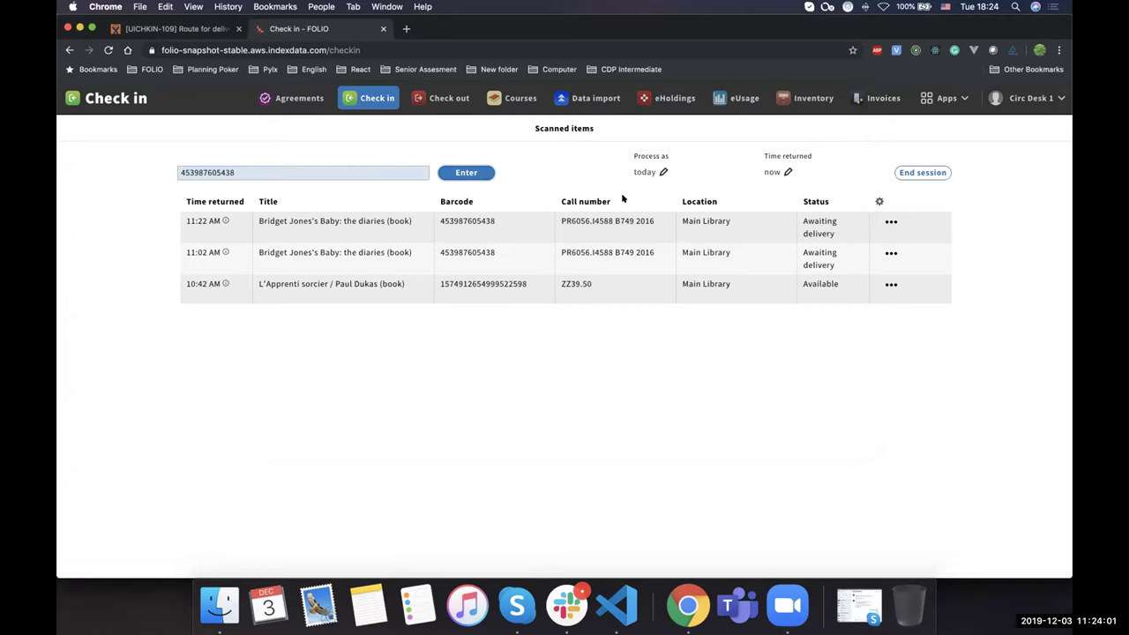
pyautogui.press('Return')
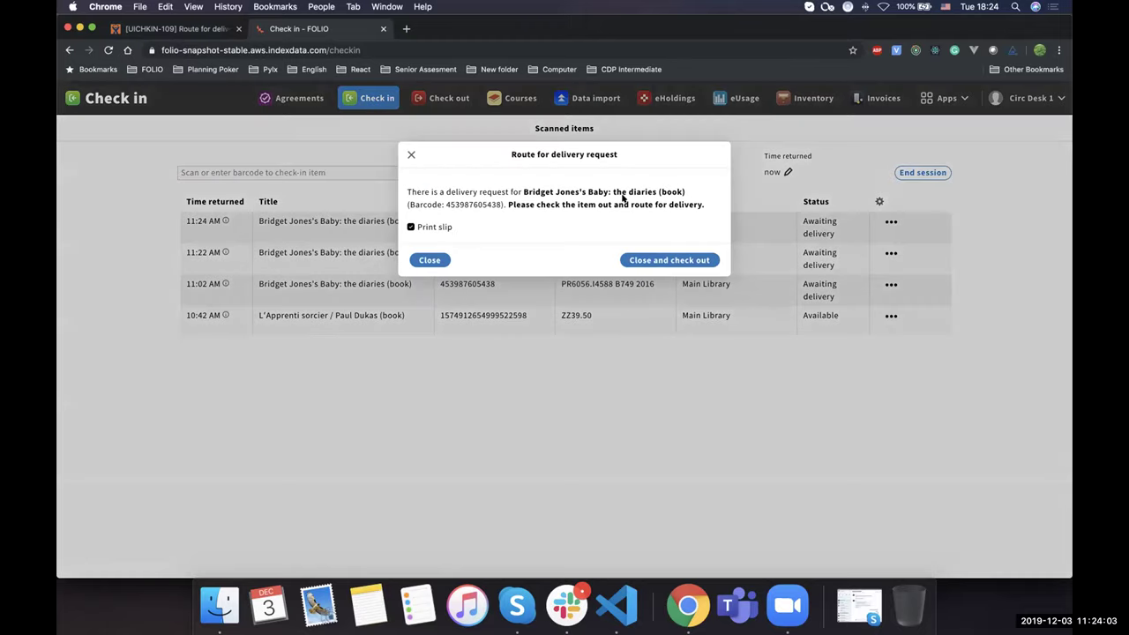
pyautogui.click(413, 228)
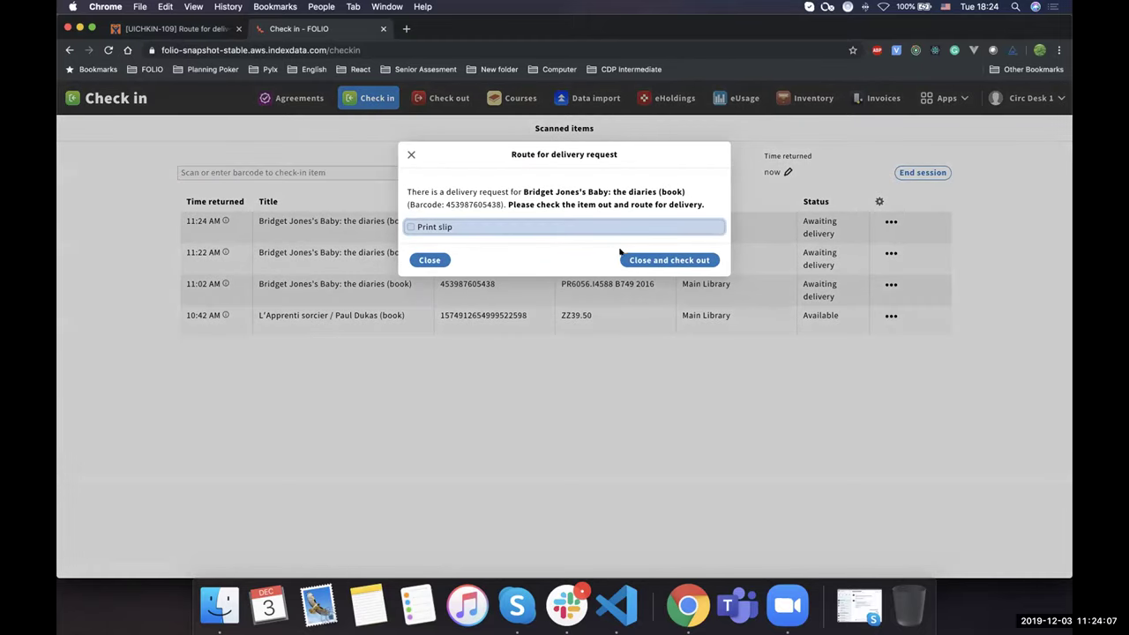
pyautogui.click(700, 260)
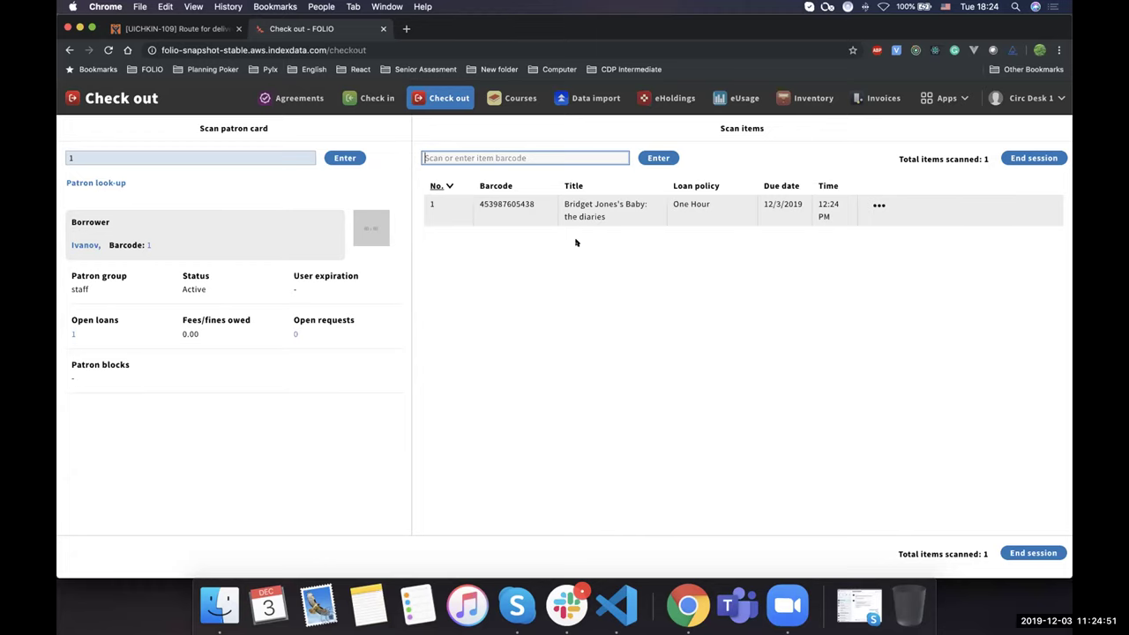
pyautogui.click(787, 605)
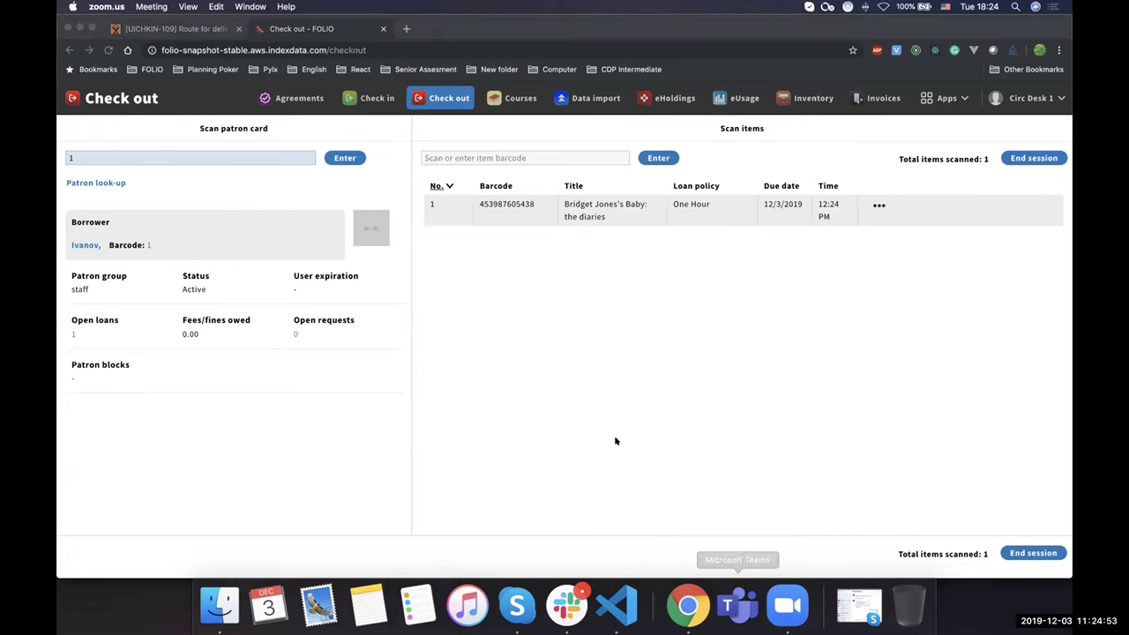
pyautogui.click(781, 358)
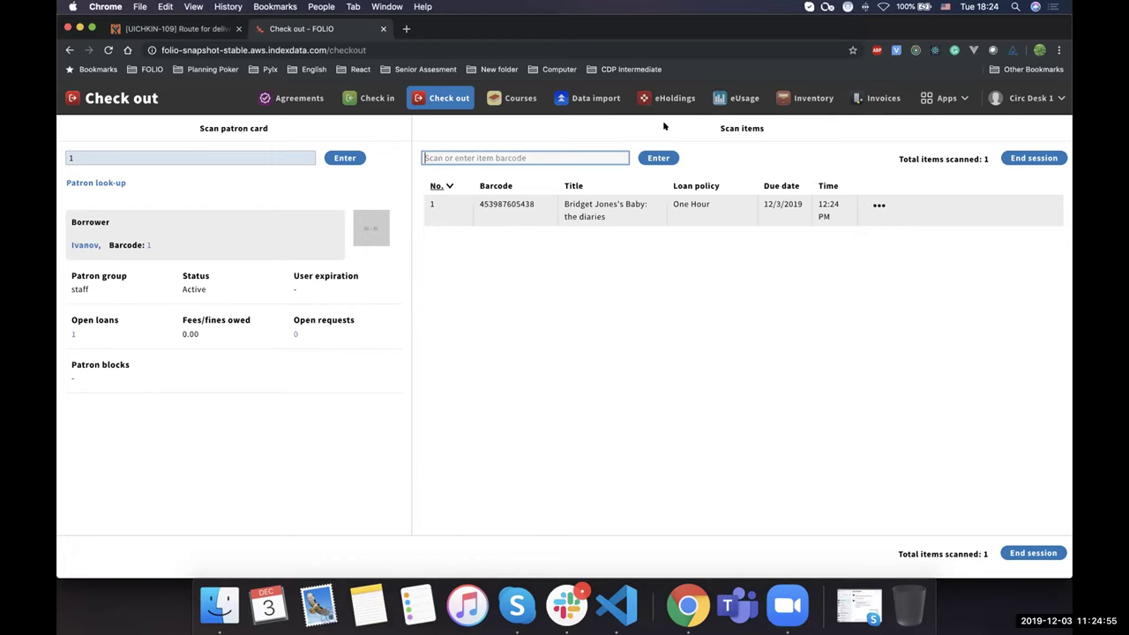
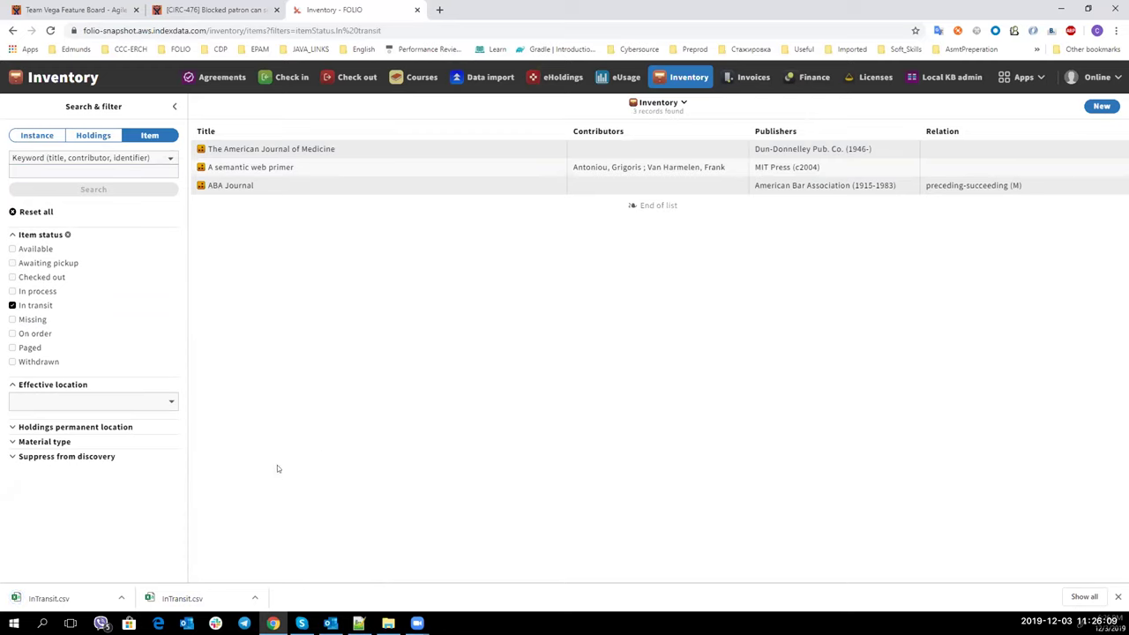
# Show the downloaded InTransit.csv report in the Downloads folder and open it in Excel.
pyautogui.click(121, 598)
pyautogui.click(152, 557)
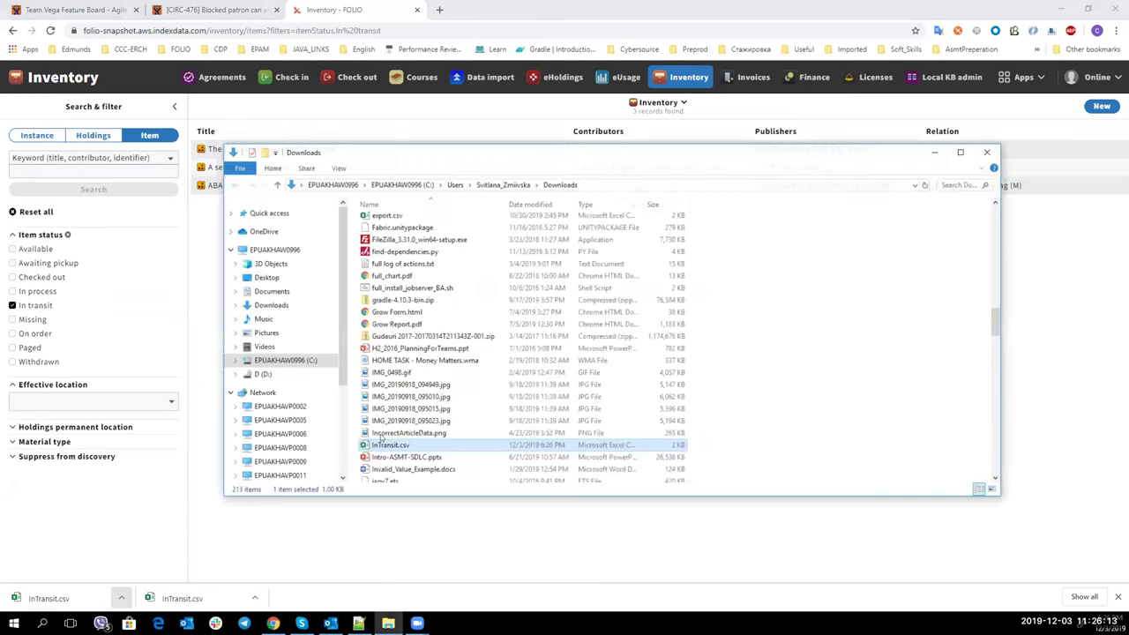
pyautogui.doubleClick(388, 438)
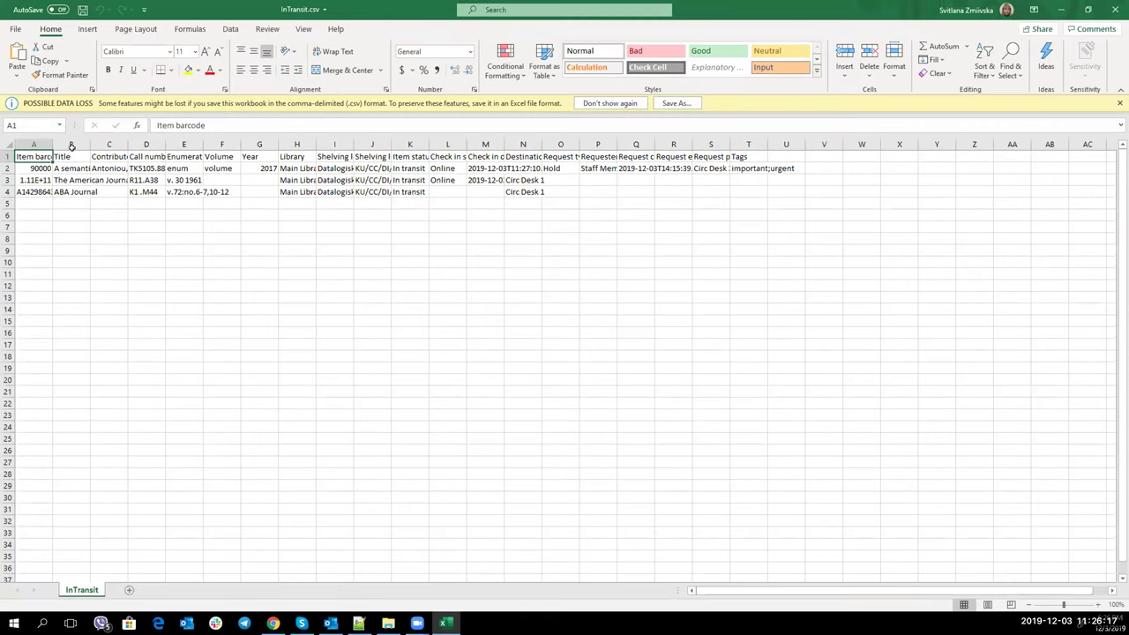
# Look over the item barcodes and the column headings of the in-transit report.
pyautogui.press('Down')
pyautogui.press('Down')
pyautogui.press('Down')
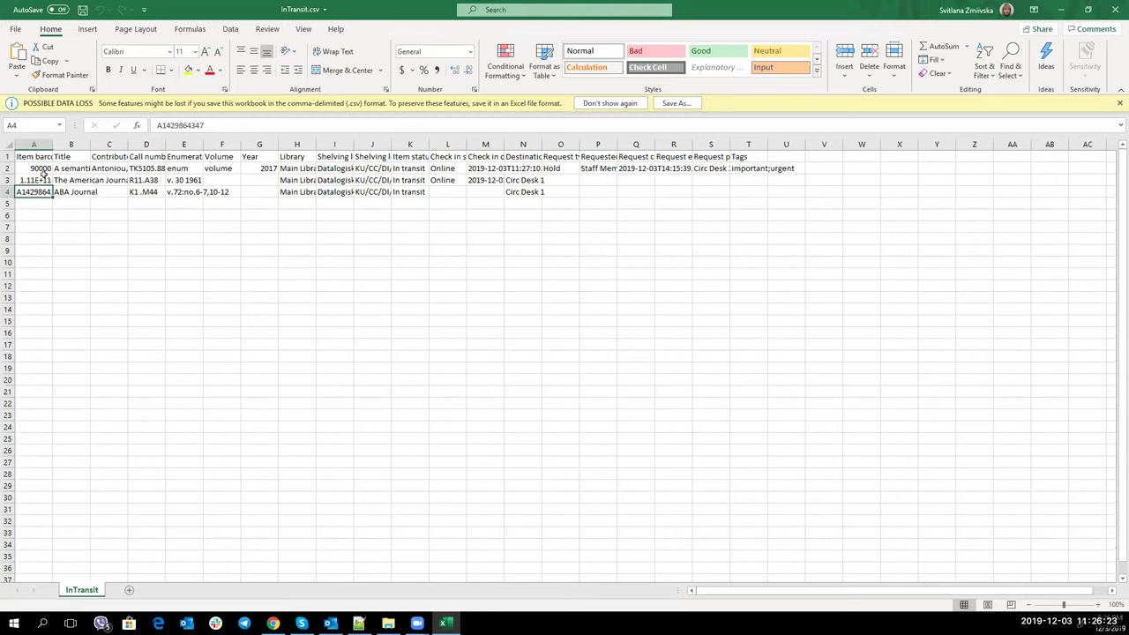
pyautogui.moveTo(33, 157); pyautogui.dragTo(335, 157)
pyautogui.click(195, 237)
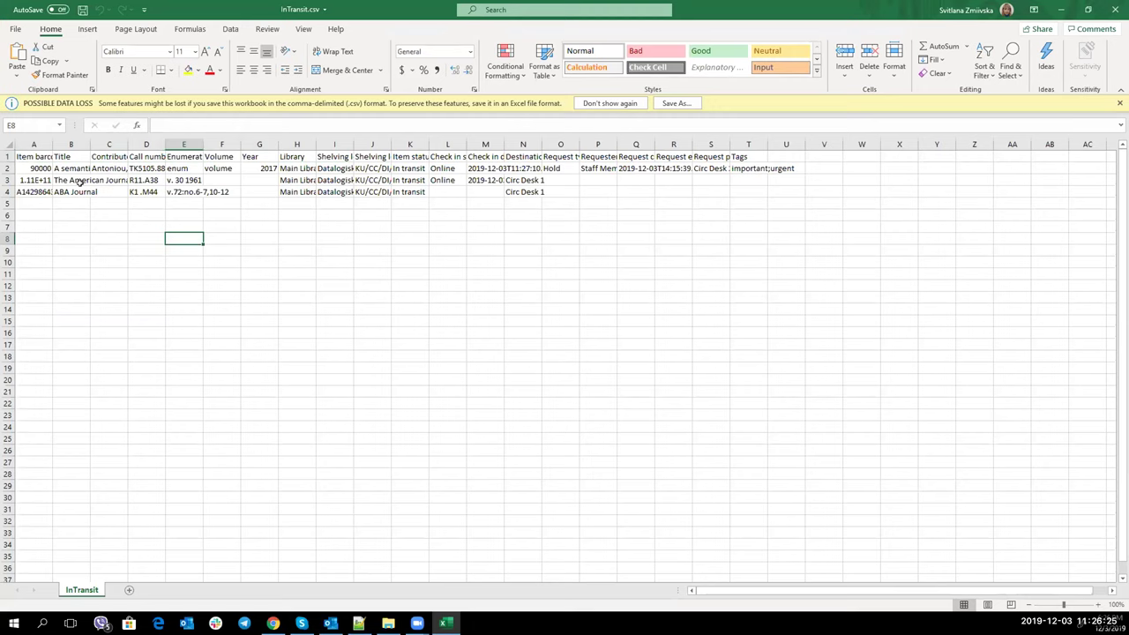
# Widen the item barcode, contributors, call number, request type, requester patron group and request creation date columns, and minimize the report.
pyautogui.moveTo(52, 143); pyautogui.dragTo(76, 144)
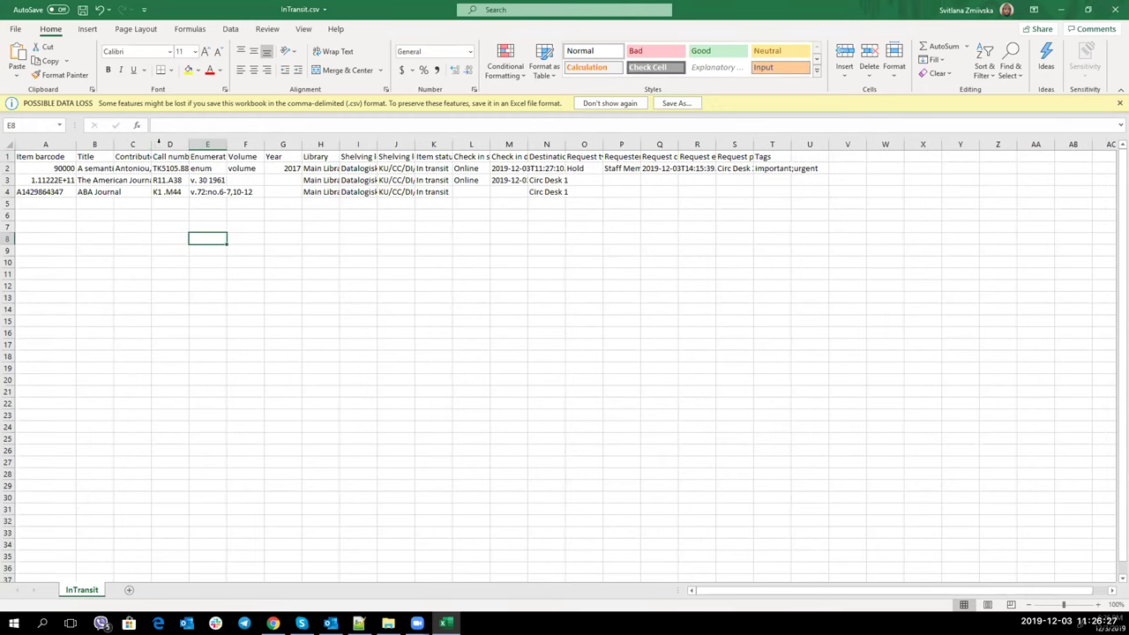
pyautogui.moveTo(151, 144); pyautogui.dragTo(216, 144)
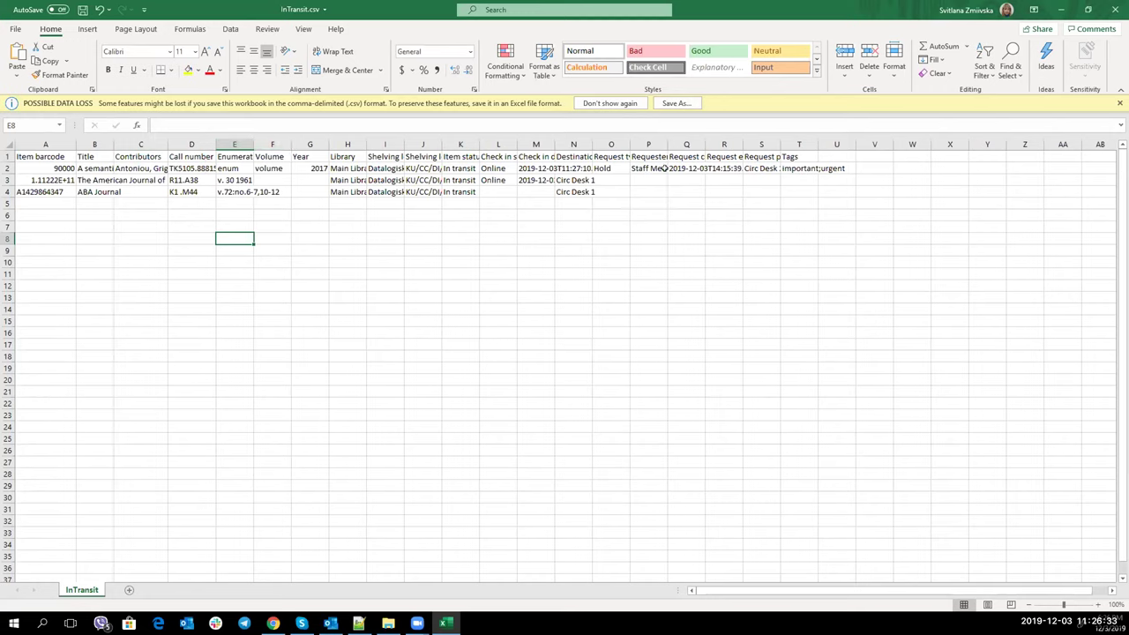
pyautogui.doubleClick(628, 144)
pyautogui.moveTo(692, 144); pyautogui.dragTo(783, 144)
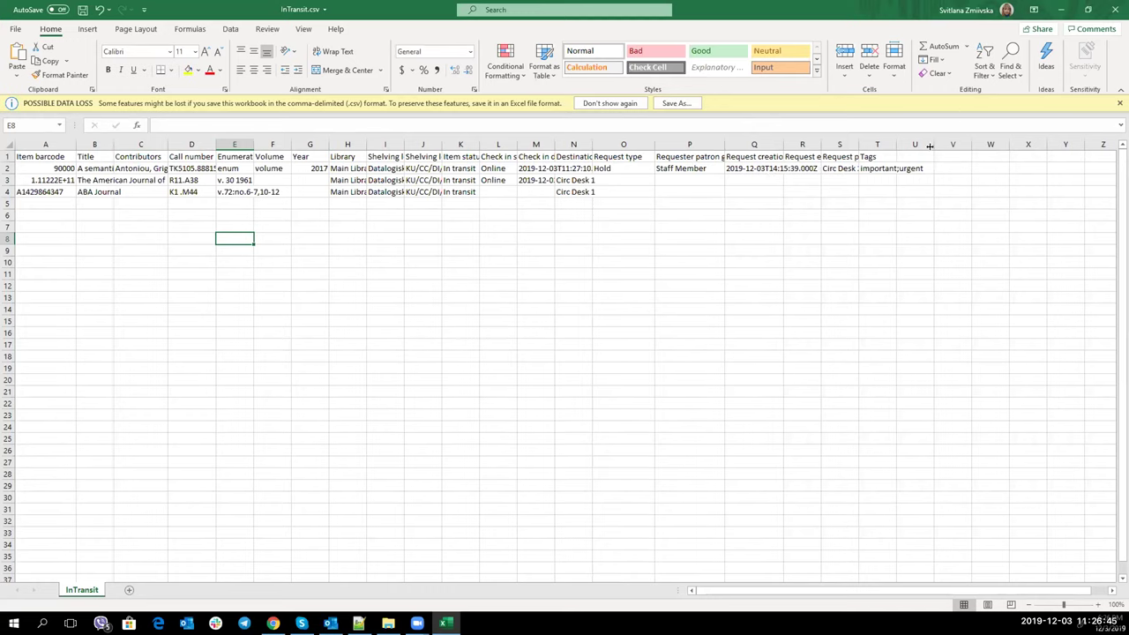
pyautogui.click(1059, 9)
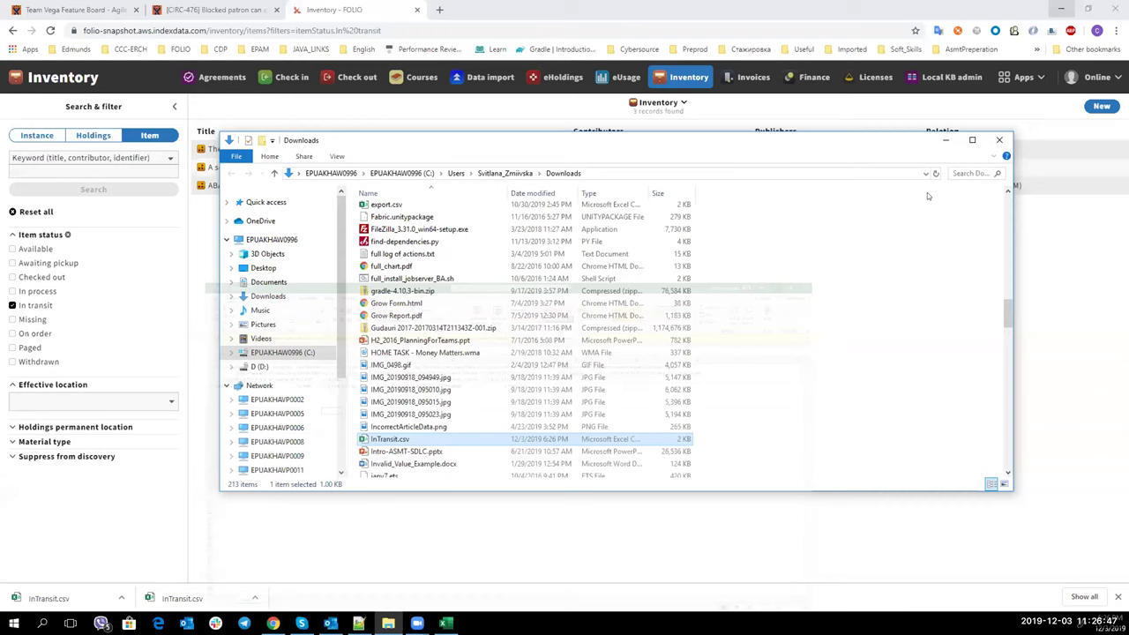
# Put away the Downloads folder window and return to the Inventory results in the browser.
pyautogui.click(933, 168)
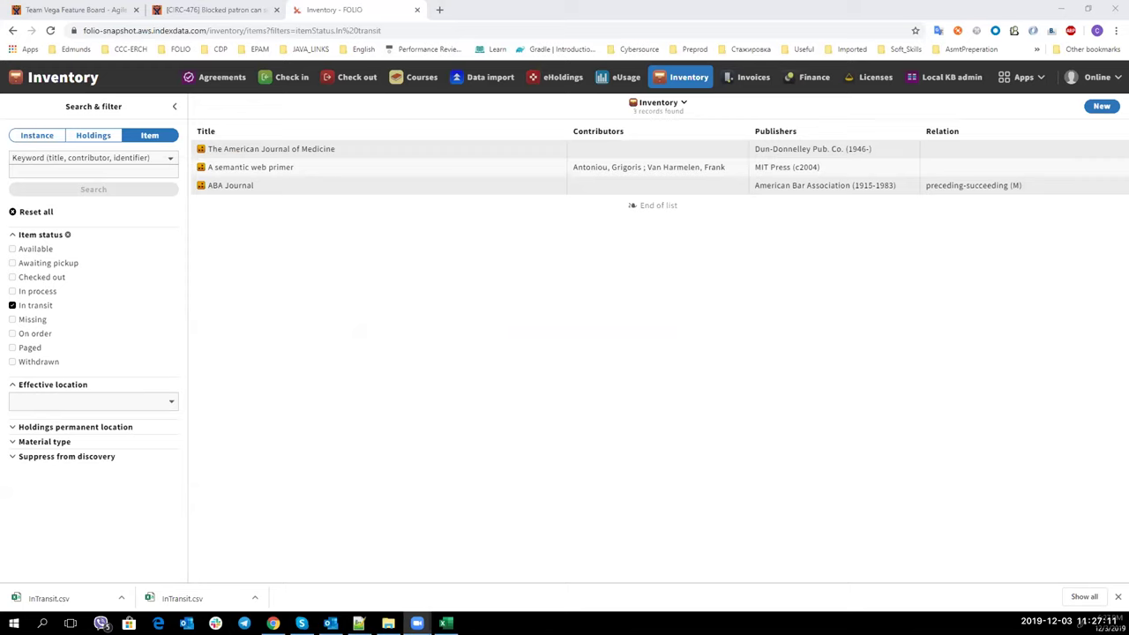
pyautogui.click(984, 375)
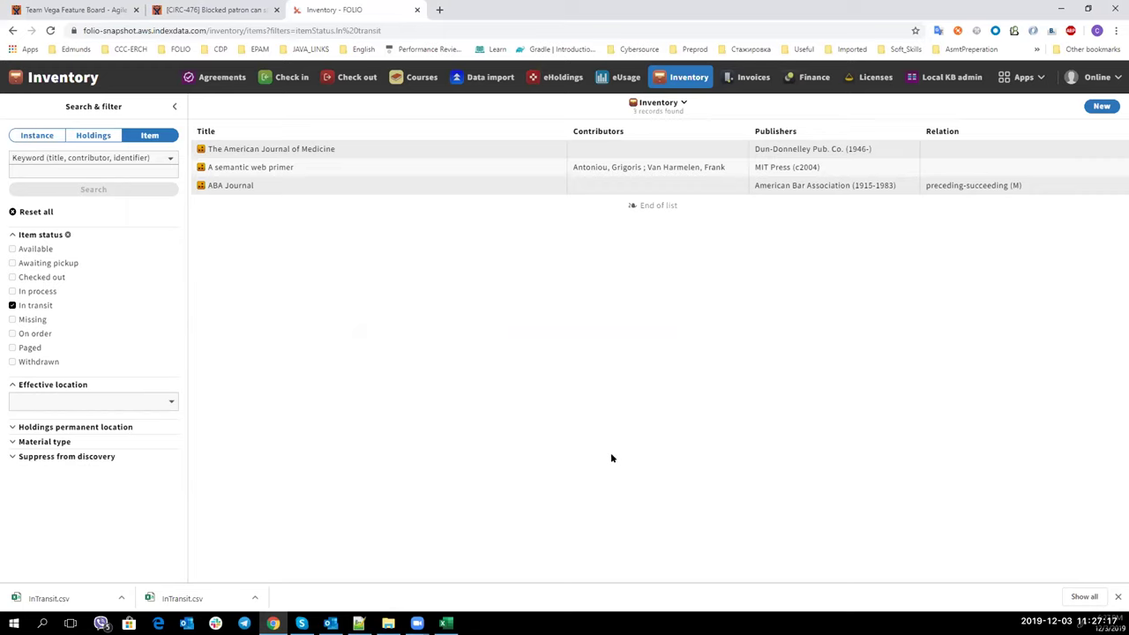
pyautogui.hotkey('alt', 'Tab')
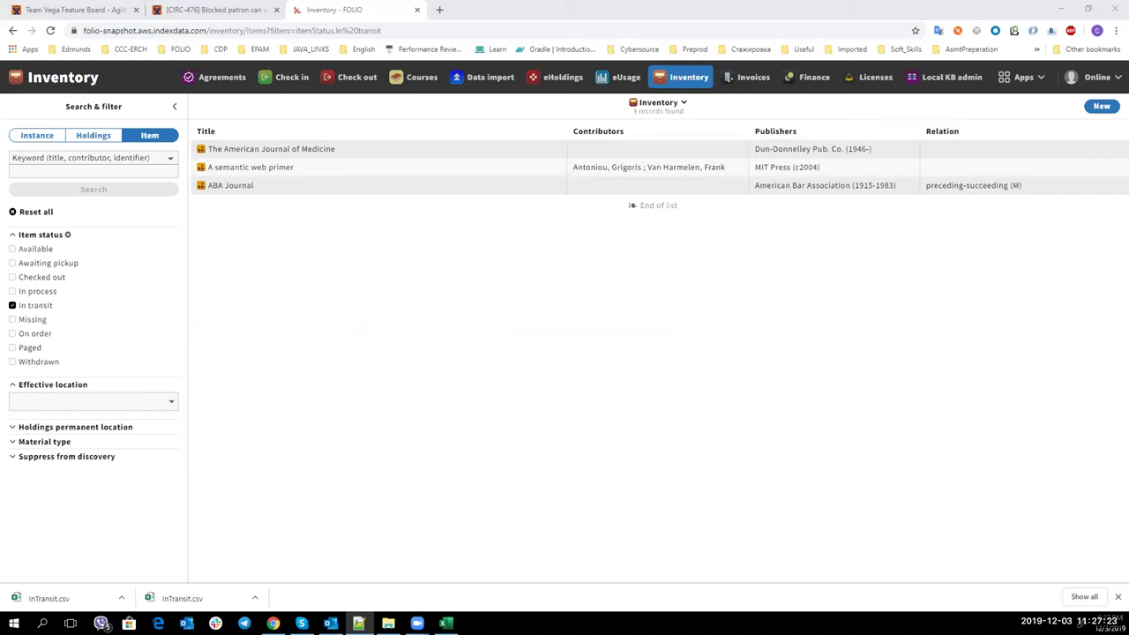
pyautogui.hotkey('alt', 'Tab')
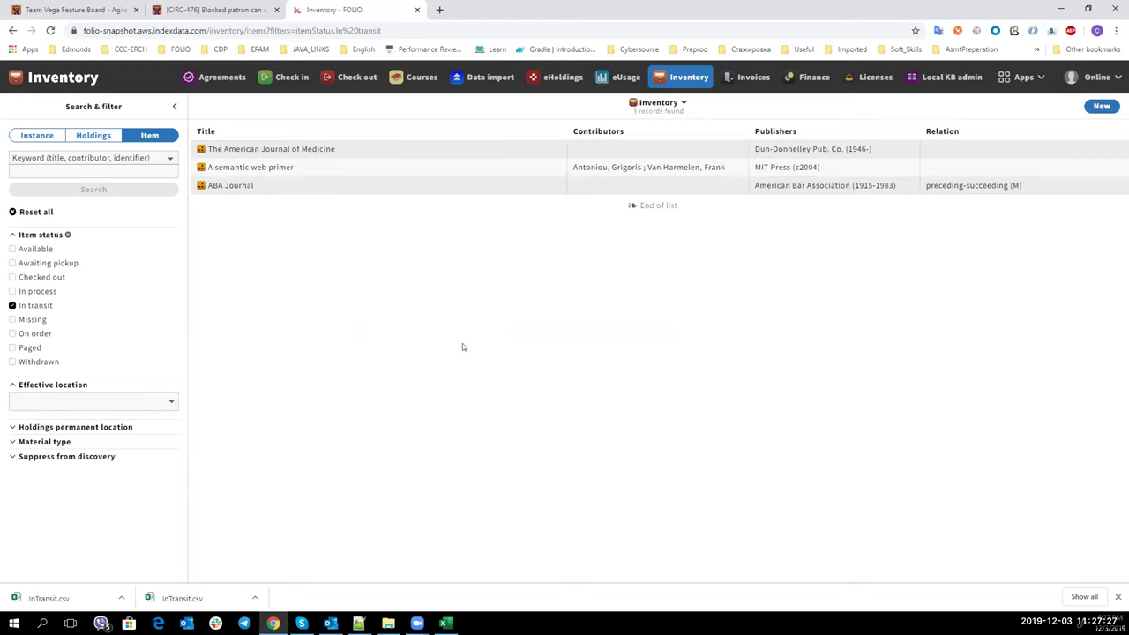
# In the Requests app, start a new request and look up the item with barcode 90000.
pyautogui.click(1019, 77)
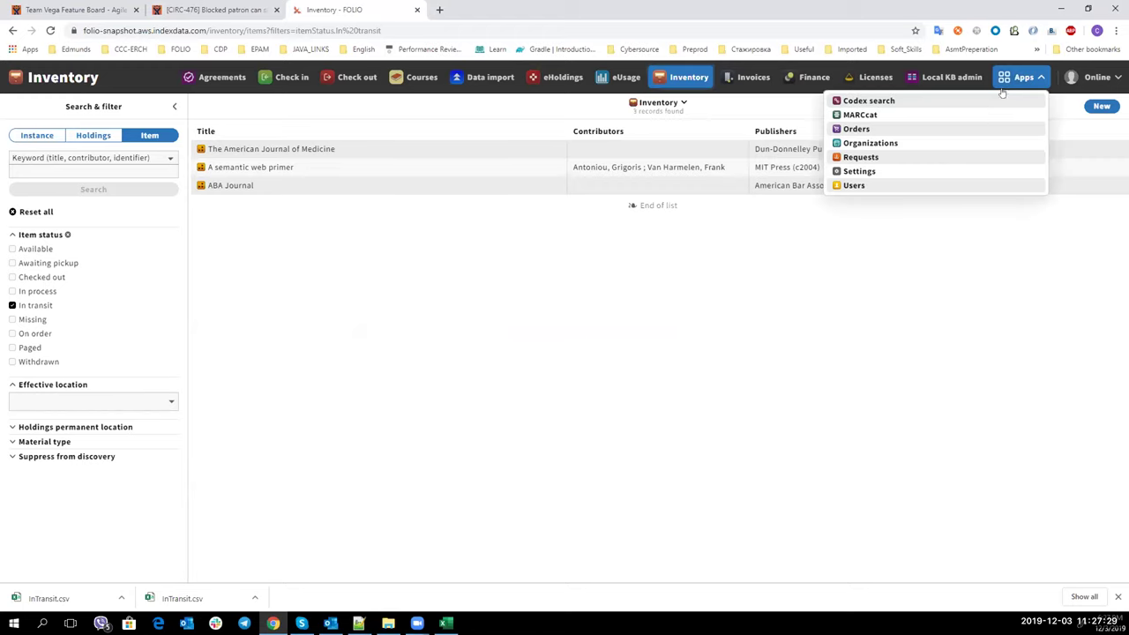
pyautogui.click(899, 157)
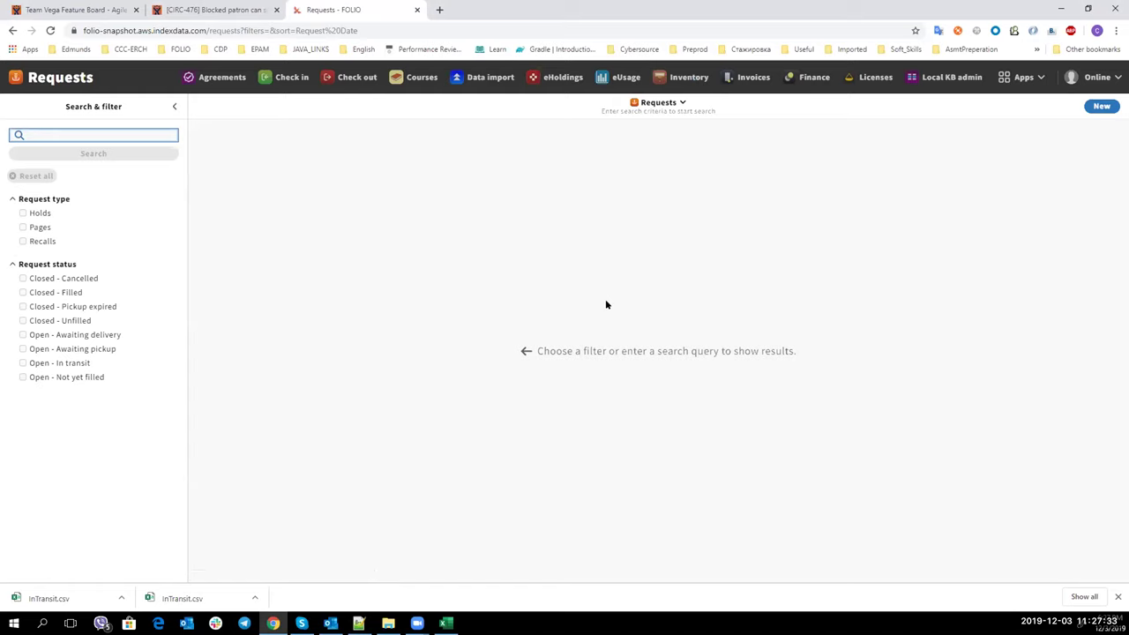
pyautogui.click(1102, 106)
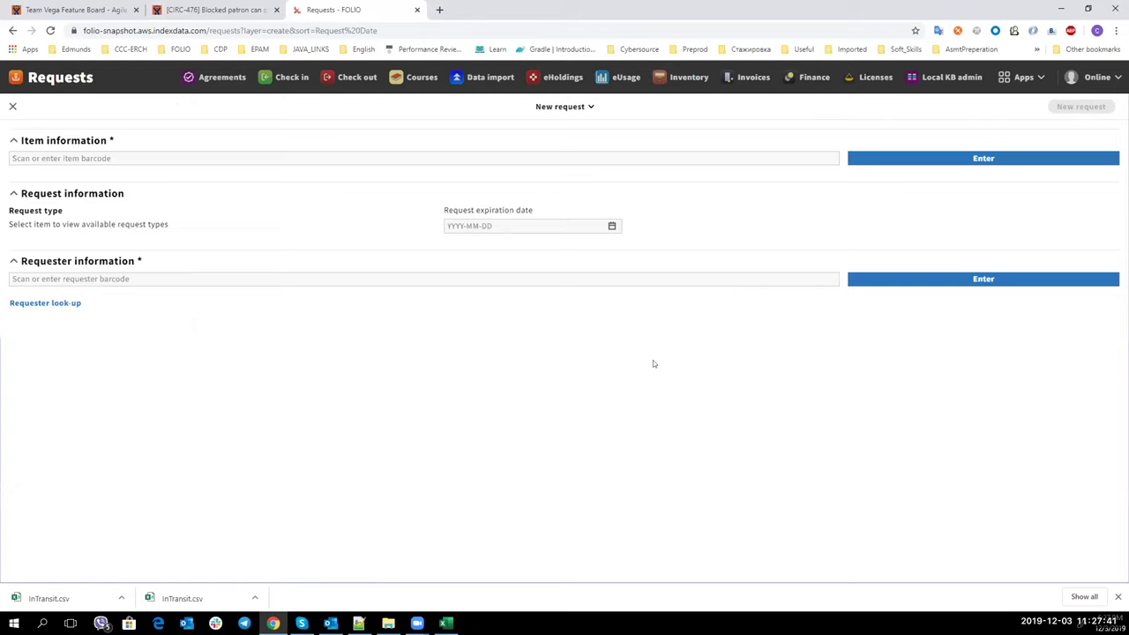
pyautogui.click(104, 158)
pyautogui.click(76, 182)
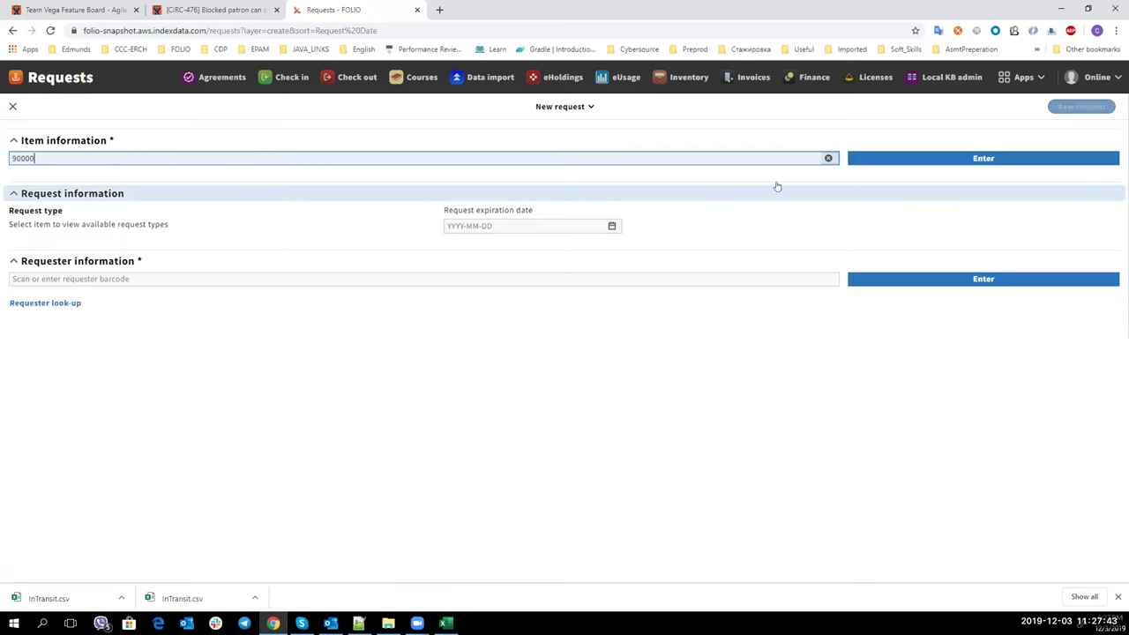
pyautogui.press('Return')
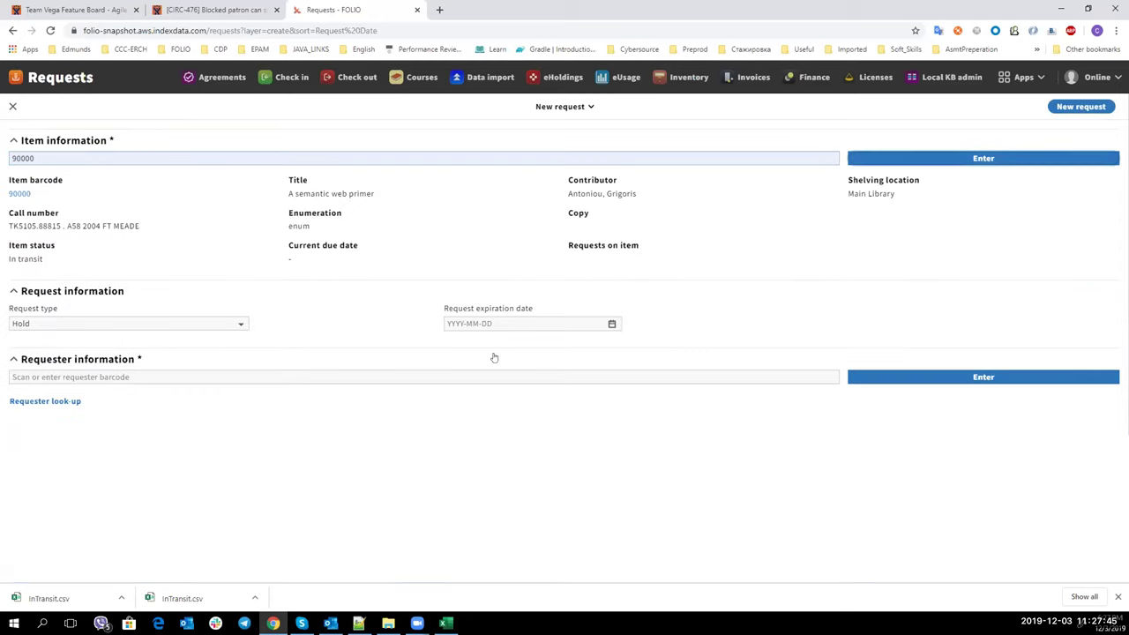
# Look up the requester by the saved requester barcode, highlight the block notice's title, and dismiss the notice.
pyautogui.click(100, 378)
pyautogui.click(88, 396)
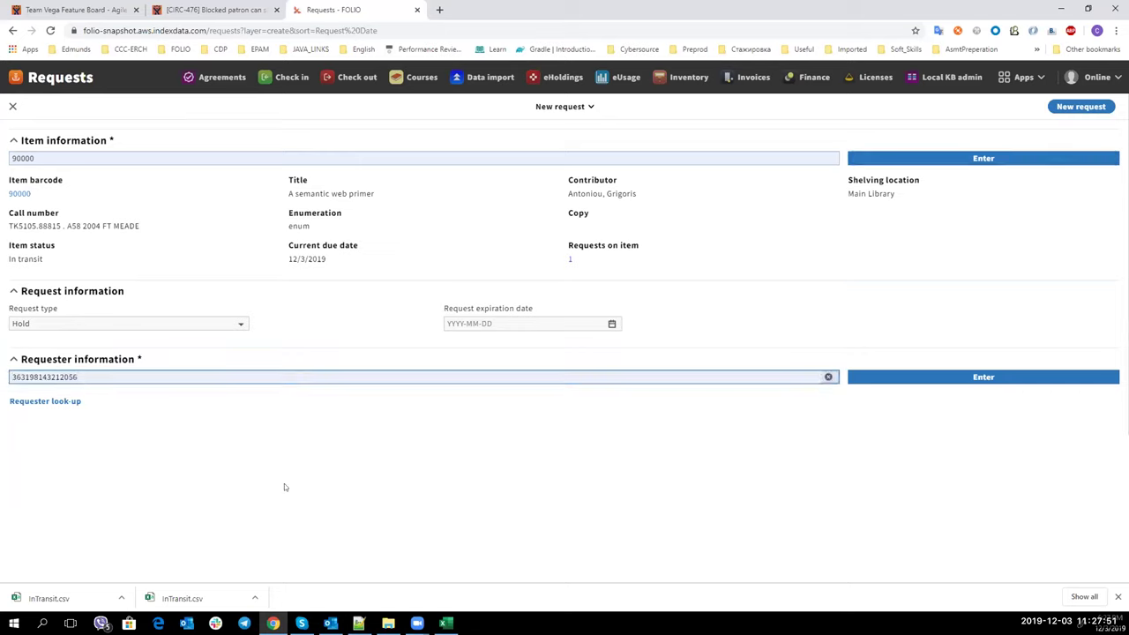
pyautogui.press('Tab')
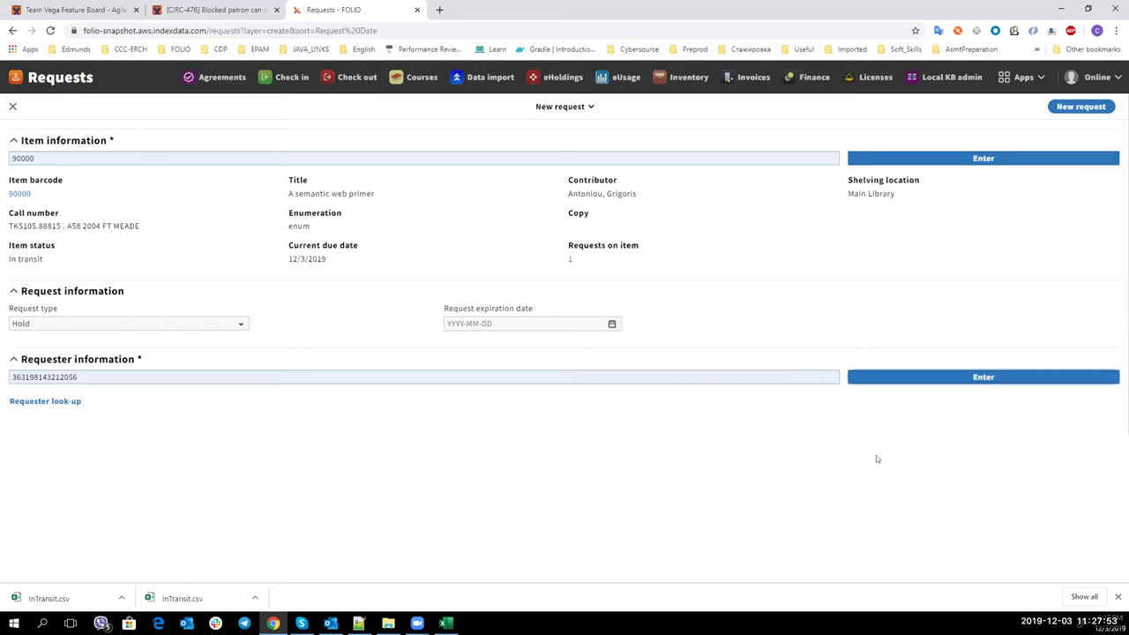
pyautogui.press('Return')
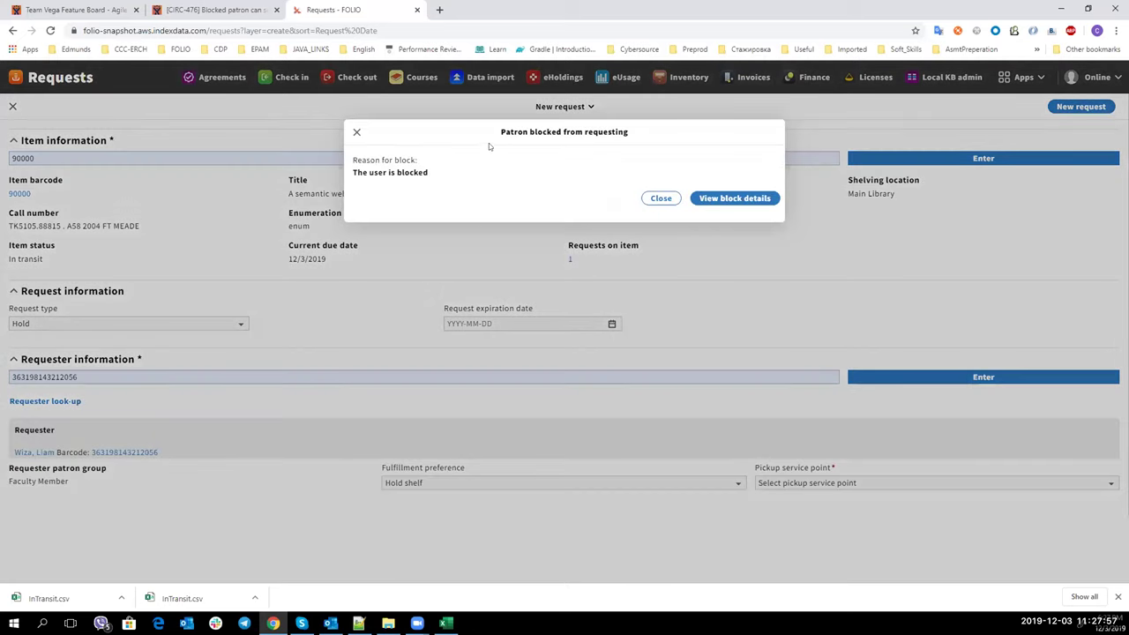
pyautogui.moveTo(496, 132); pyautogui.dragTo(627, 134)
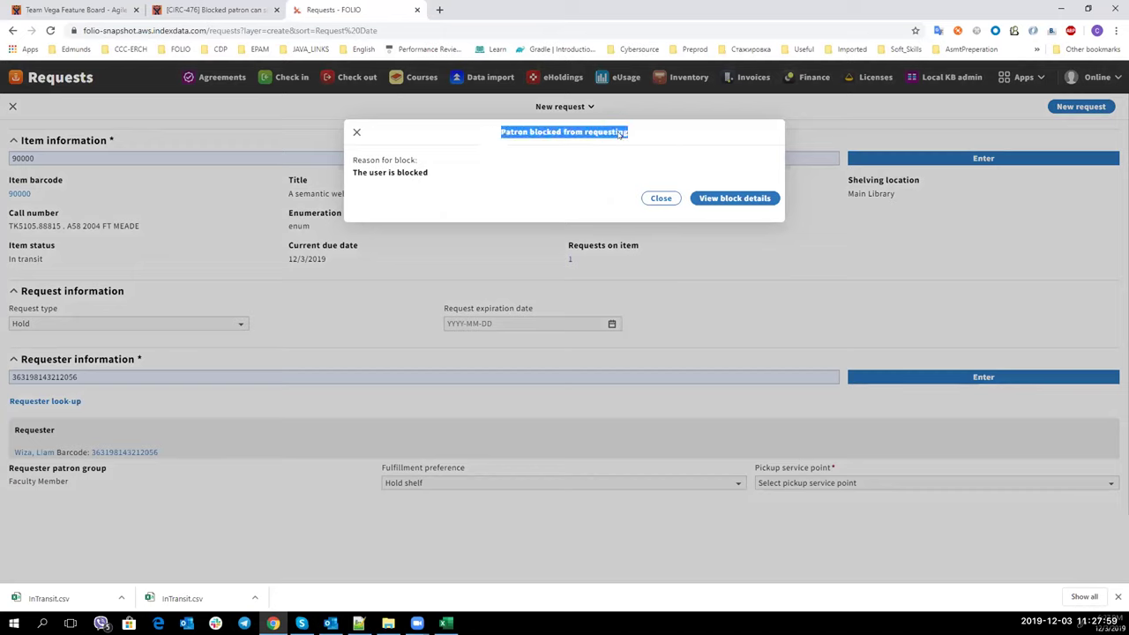
pyautogui.click(662, 197)
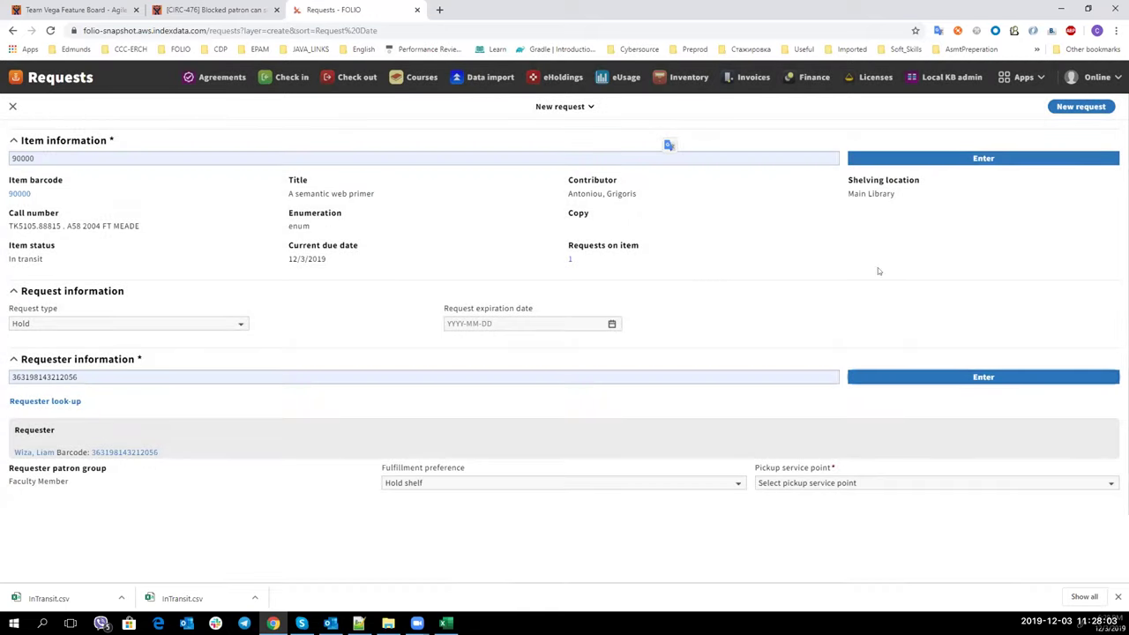
# Choose Circ Desk 2 as the pickup service point, try to submit the hold request, and highlight the resulting dialog's title.
pyautogui.click(1069, 109)
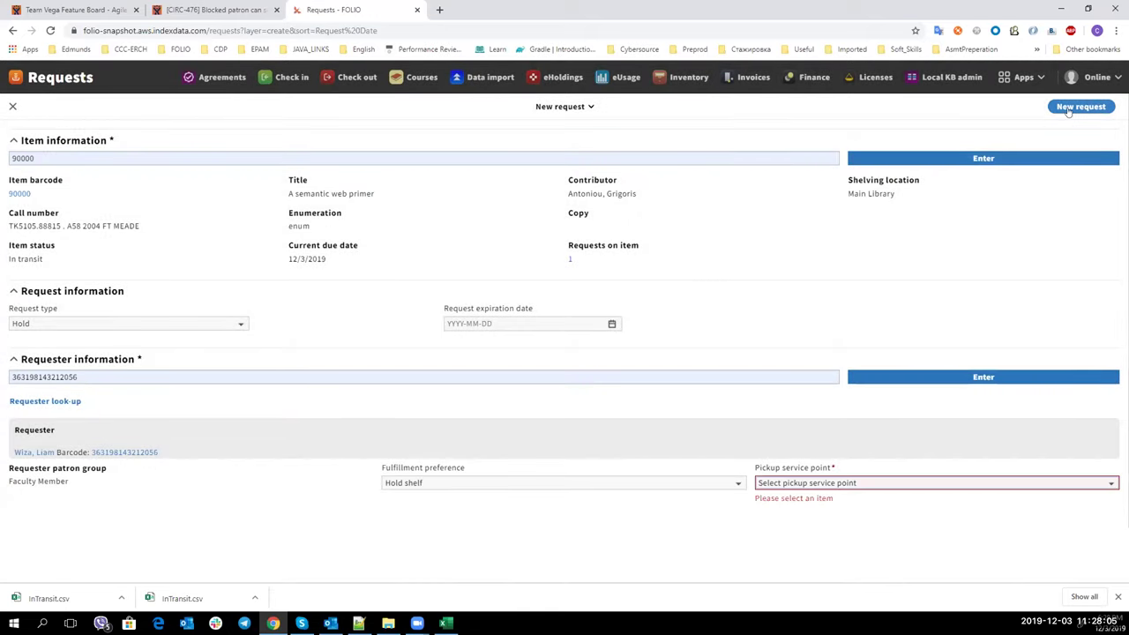
pyautogui.click(810, 483)
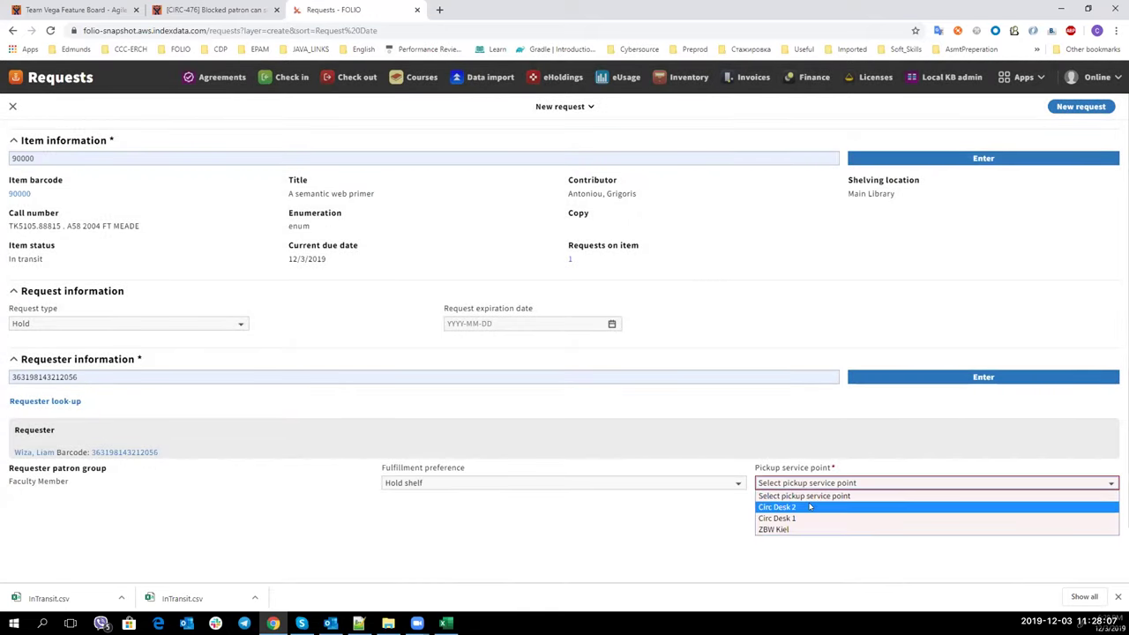
pyautogui.click(810, 508)
pyautogui.click(1080, 106)
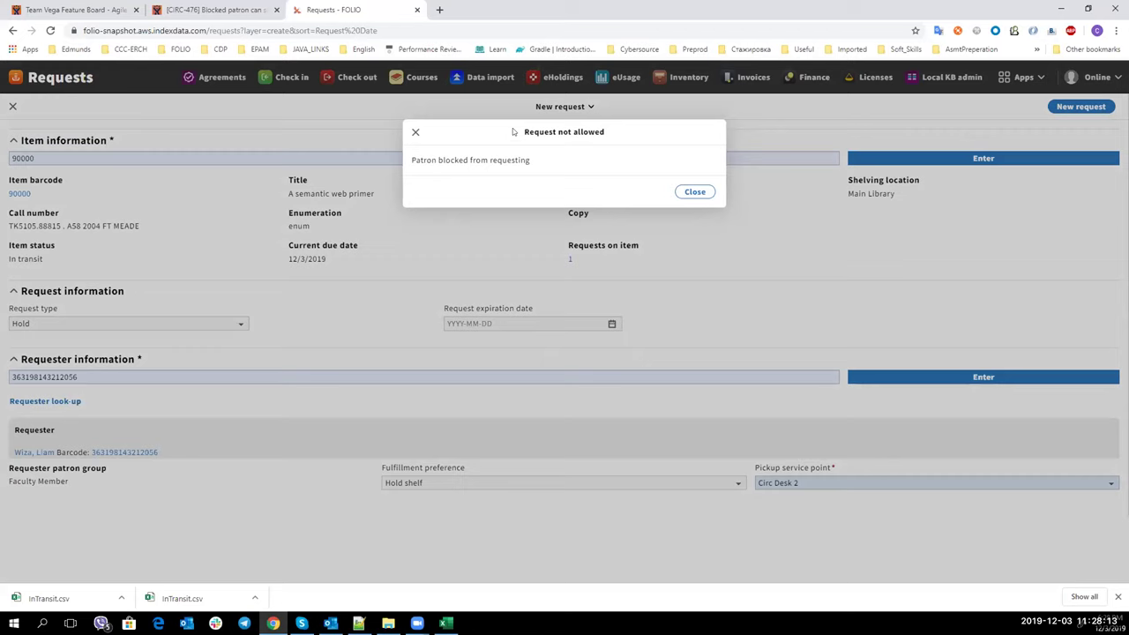
pyautogui.moveTo(522, 132); pyautogui.dragTo(625, 130)
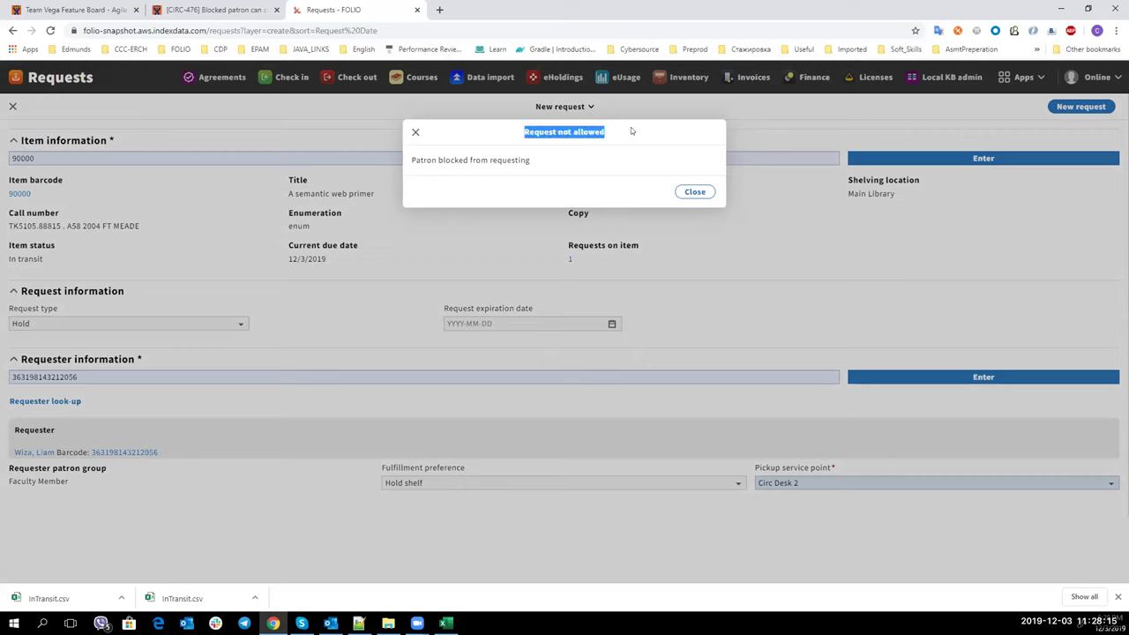
pyautogui.click(632, 130)
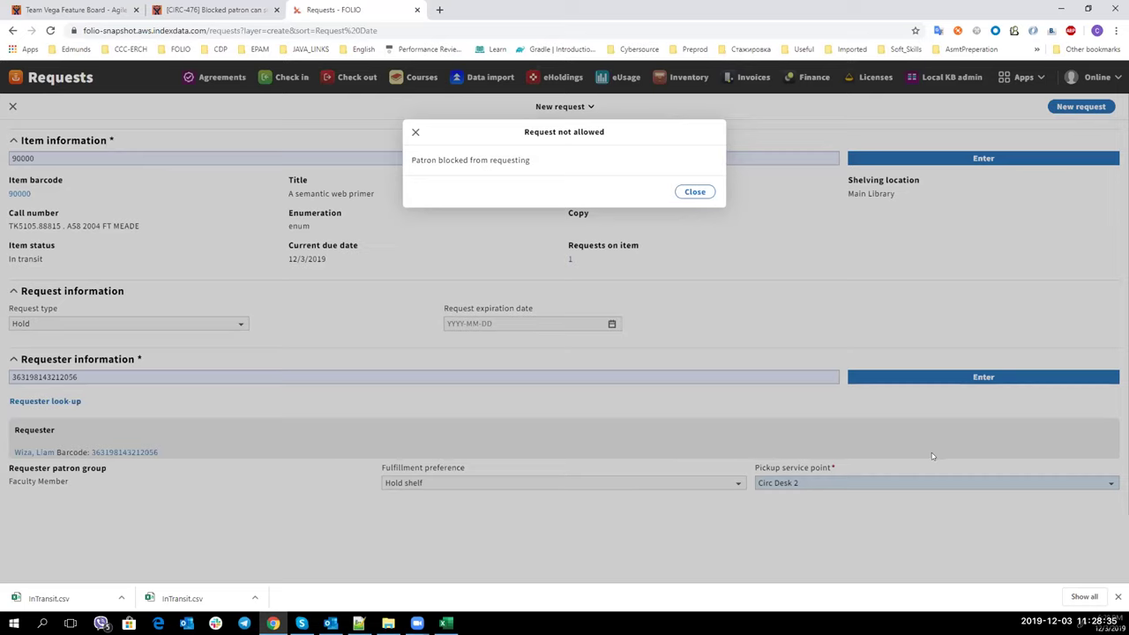
# Open the browser's developer tools on network traffic, widen them to about half the window, and reload the new request page.
pyautogui.rightClick(786, 225)
pyautogui.click(823, 381)
pyautogui.click(867, 68)
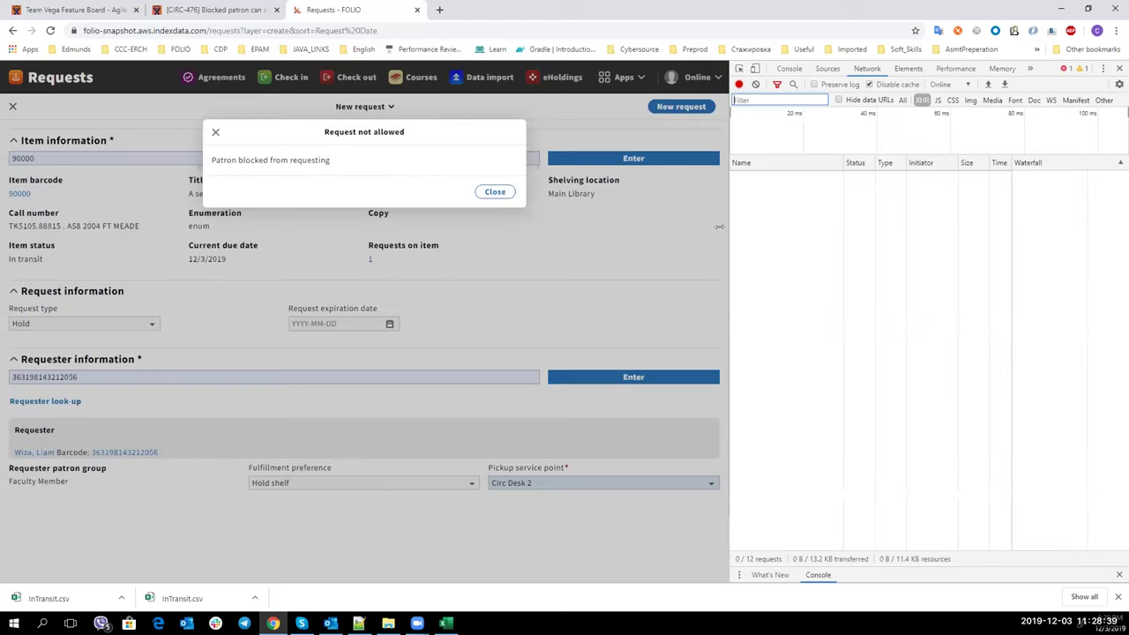
pyautogui.moveTo(726, 227); pyautogui.dragTo(569, 224)
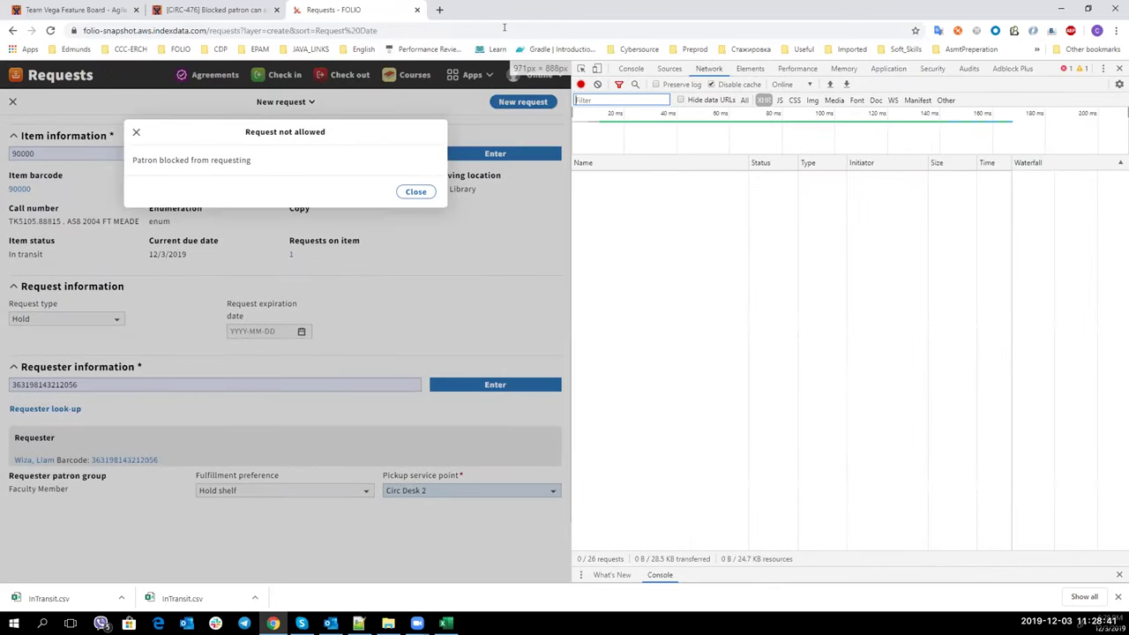
pyautogui.click(504, 28)
pyautogui.press('Return')
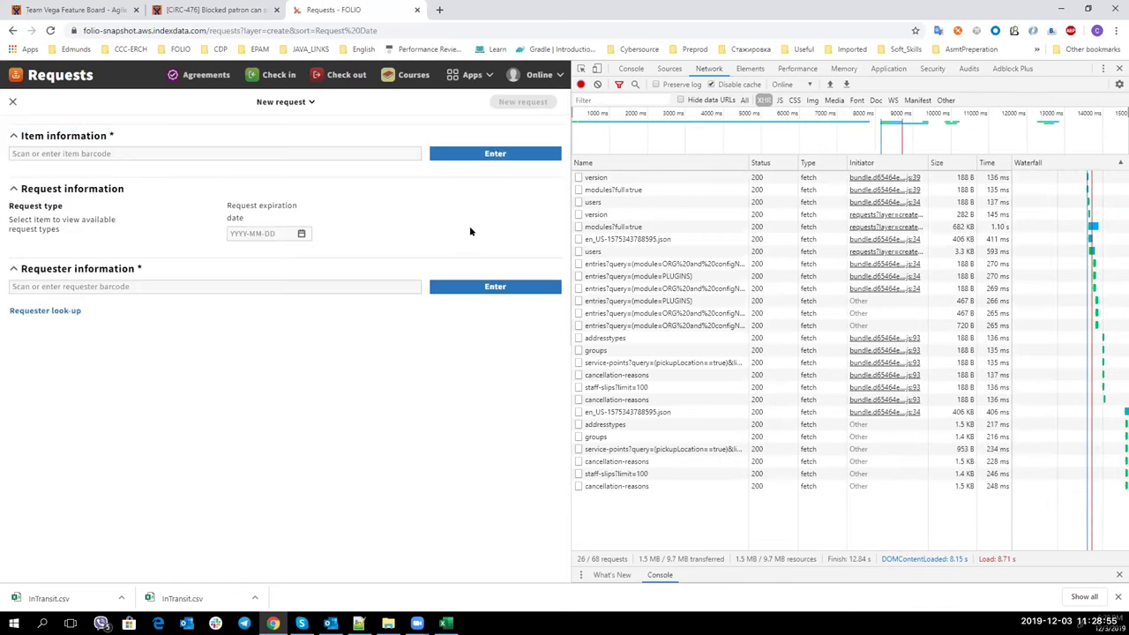
# Enter item barcode 90000 and the saved requester barcode in the reloaded request form, and dismiss the patron block notice.
pyautogui.click(308, 151)
pyautogui.click(70, 170)
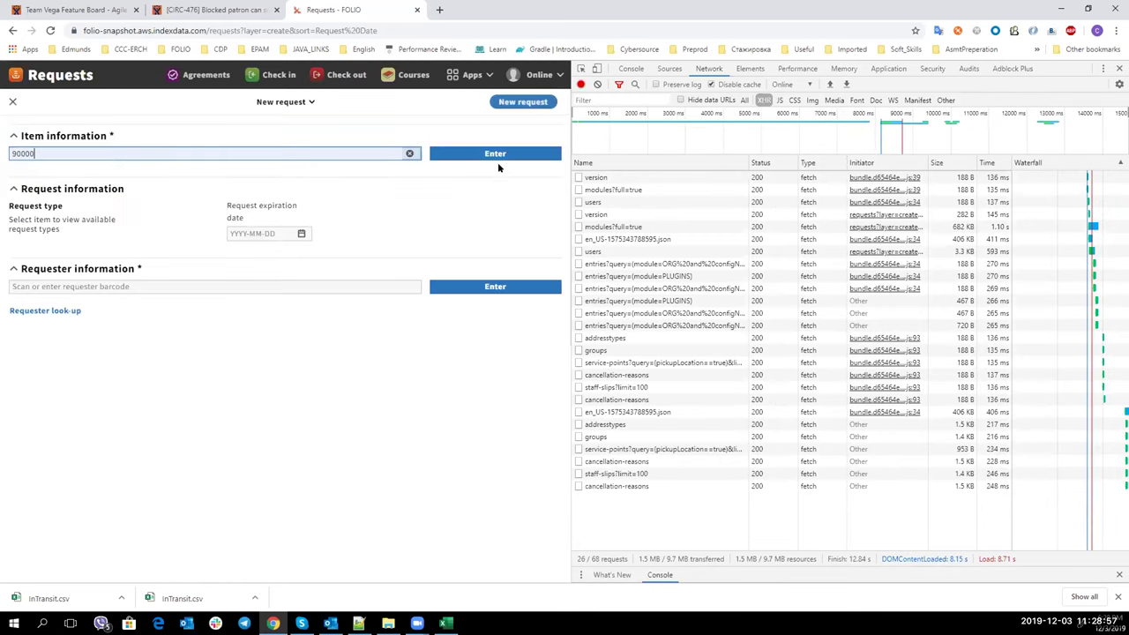
pyautogui.click(496, 155)
pyautogui.click(77, 386)
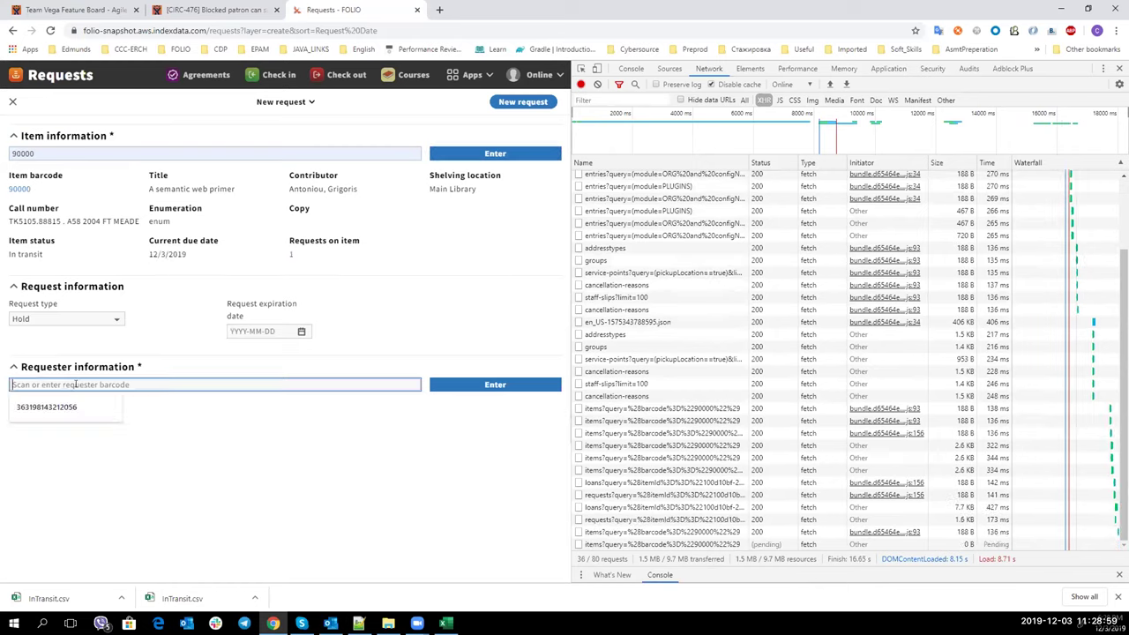
pyautogui.click(69, 404)
pyautogui.click(495, 390)
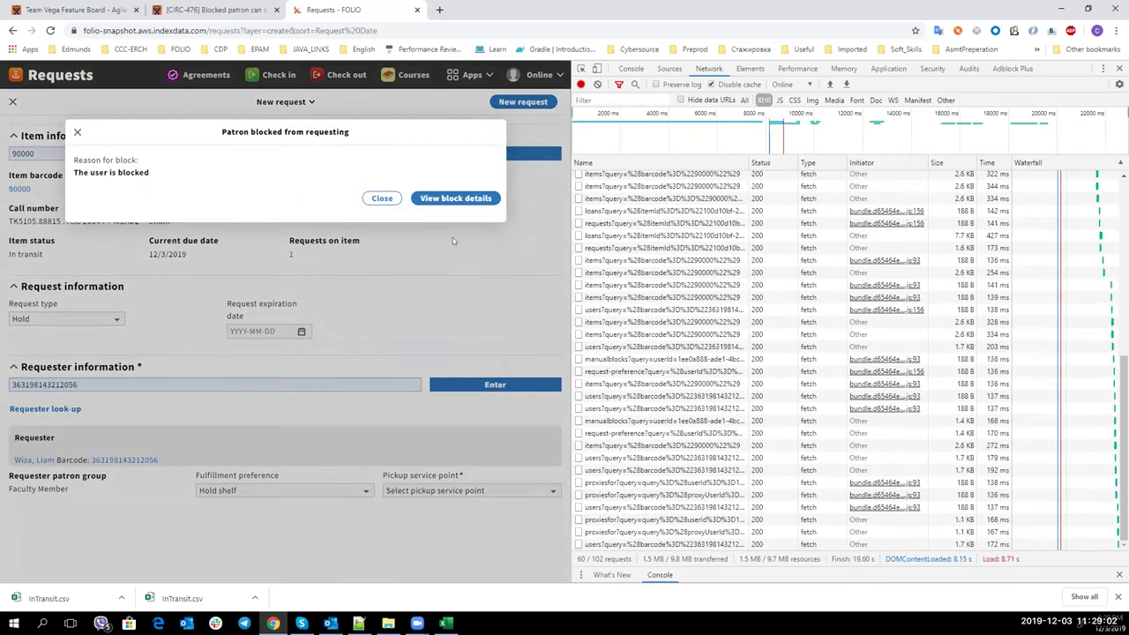
pyautogui.click(382, 197)
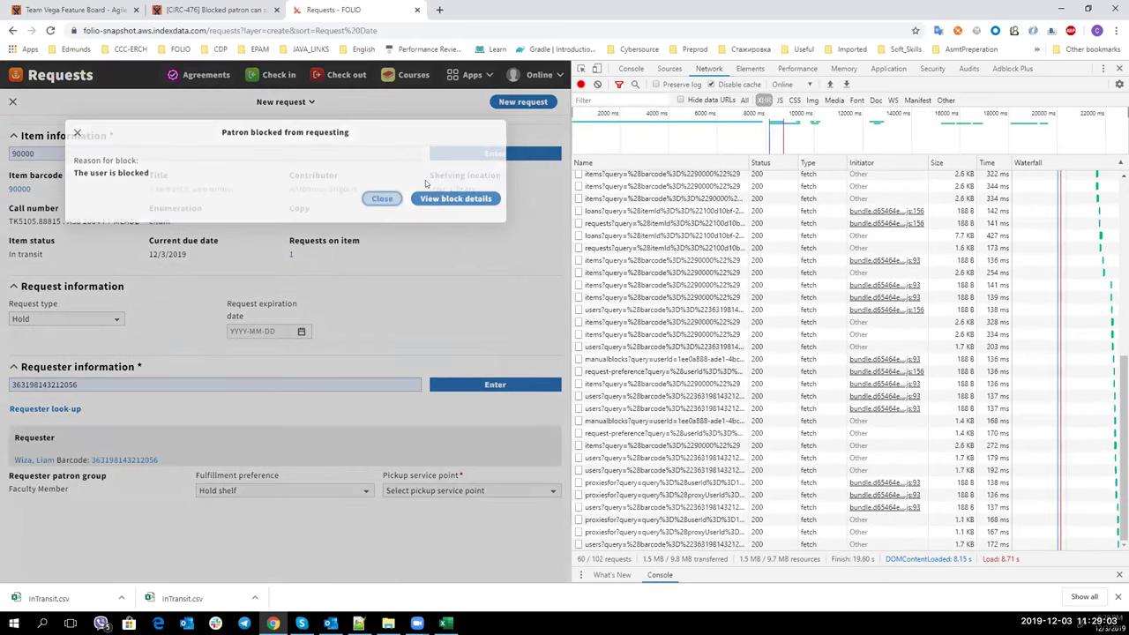
# Set the pickup service point to Circ Desk 2 and try again to submit the blocked patron's request.
pyautogui.click(468, 490)
pyautogui.click(423, 521)
pyautogui.click(520, 103)
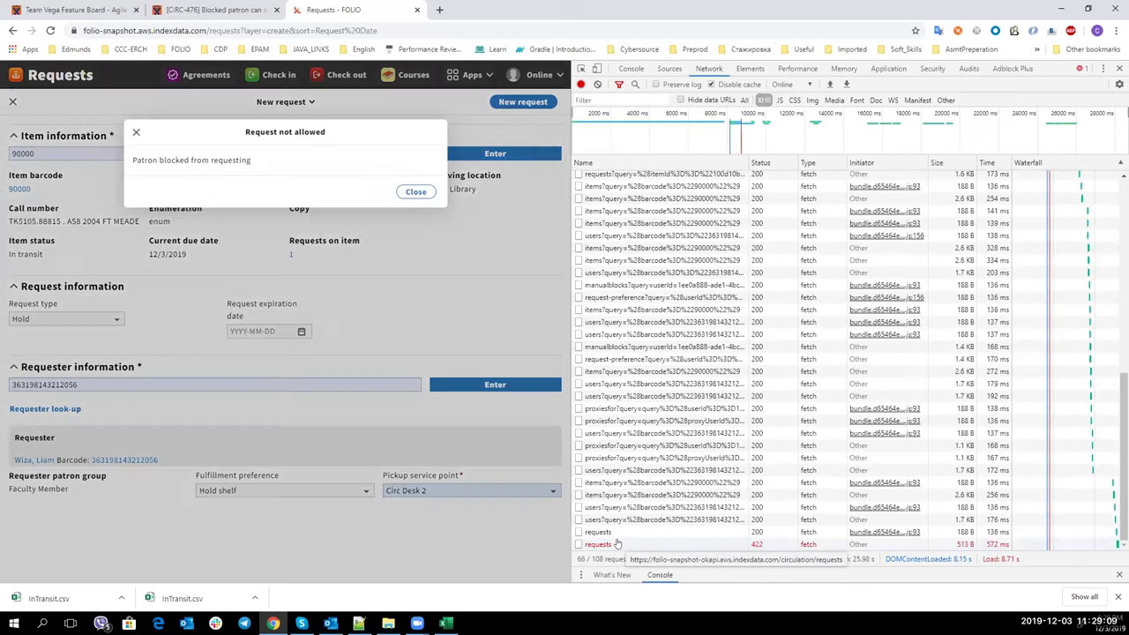
# Preview the response of the last requests call, expand its first error, and highlight the message text.
pyautogui.click(602, 544)
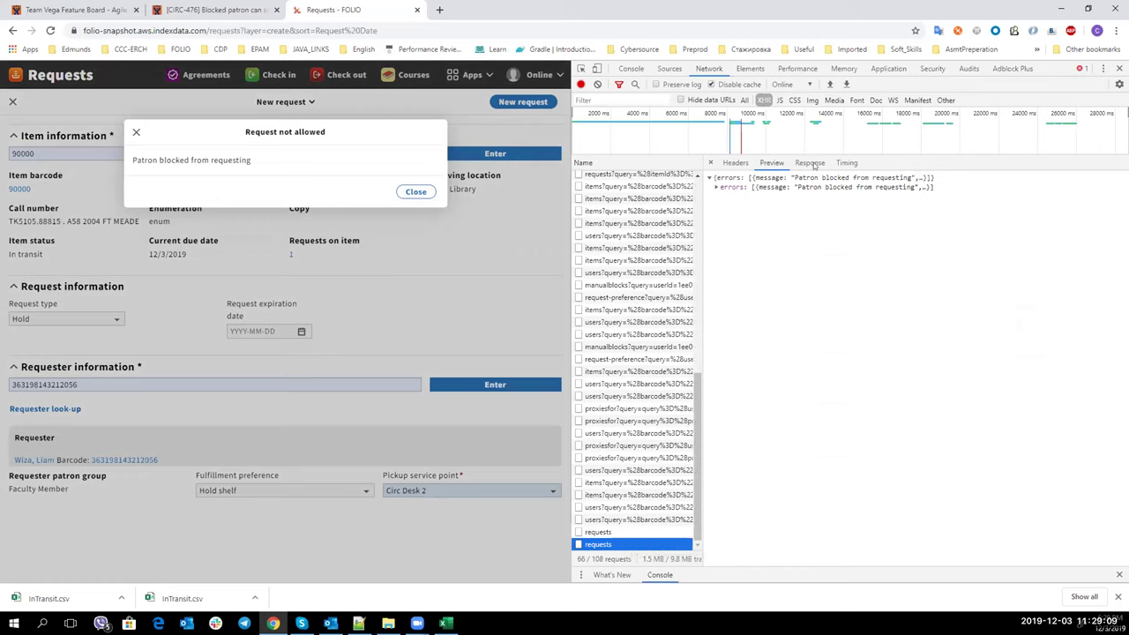
pyautogui.click(746, 187)
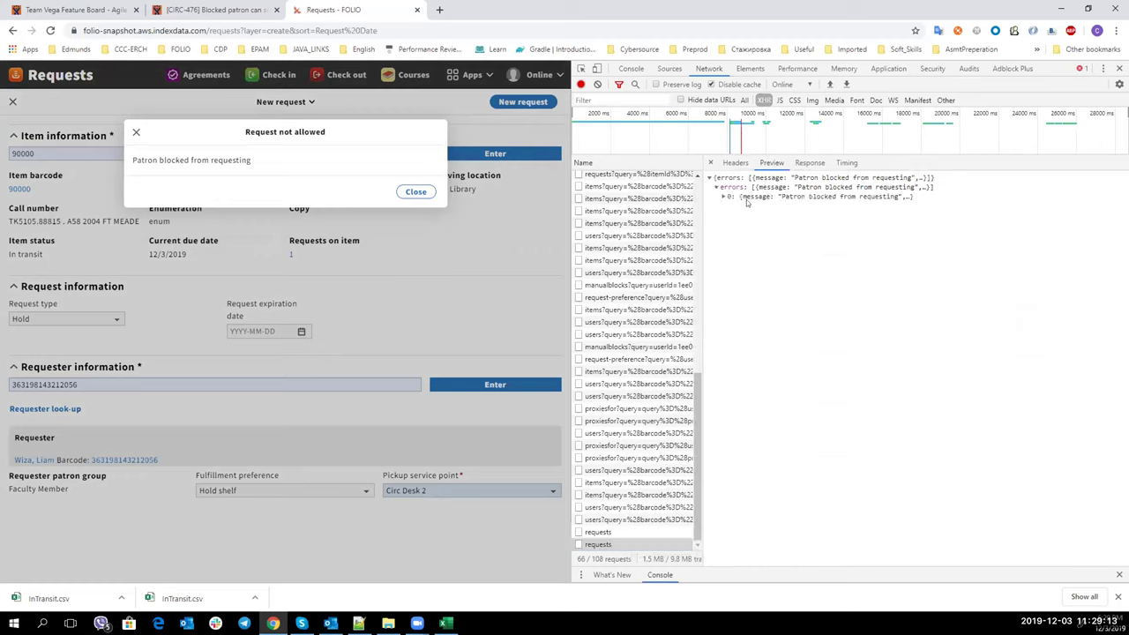
pyautogui.click(747, 196)
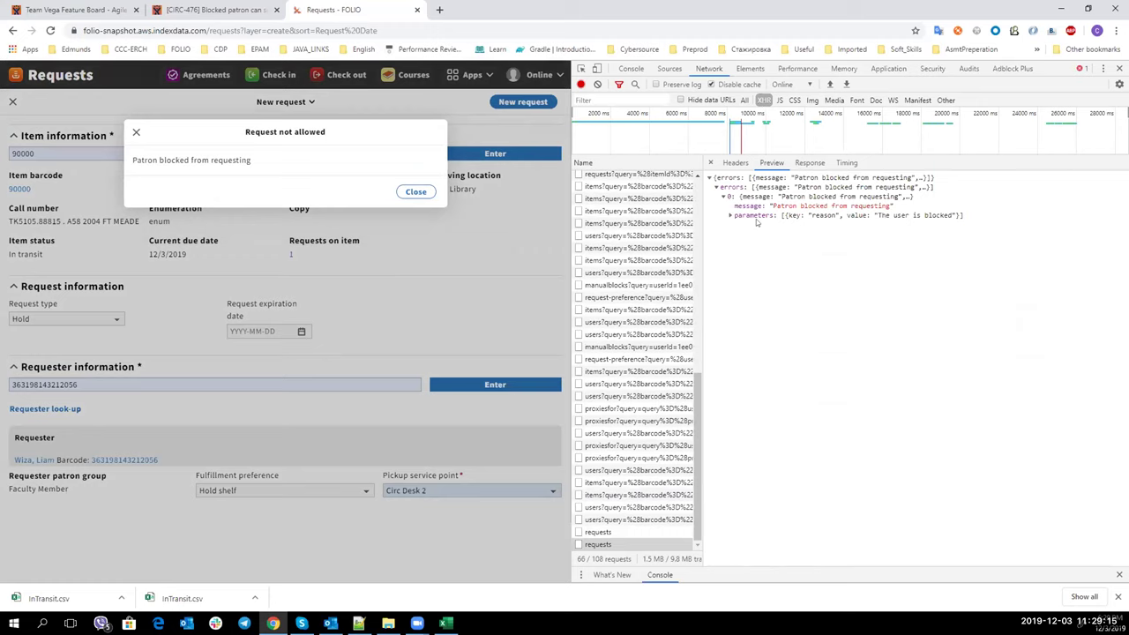
pyautogui.moveTo(772, 208); pyautogui.dragTo(886, 209)
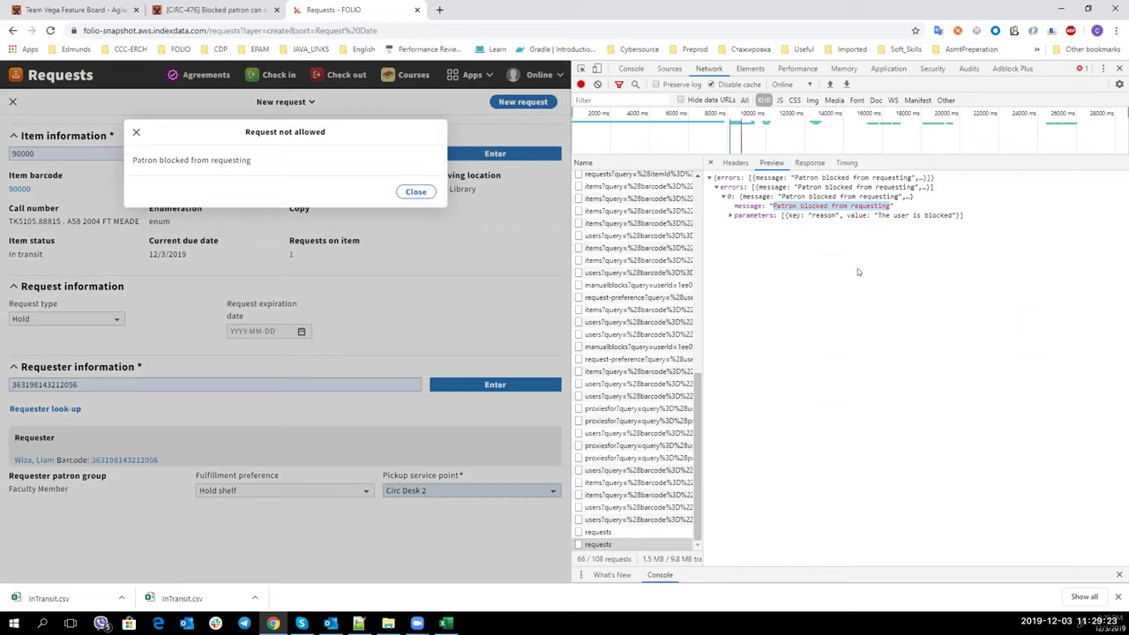
# Check the headers of the last requests call and return to its response preview.
pyautogui.click(744, 164)
pyautogui.moveTo(1028, 194); pyautogui.dragTo(798, 194)
pyautogui.click(832, 221)
pyautogui.click(771, 163)
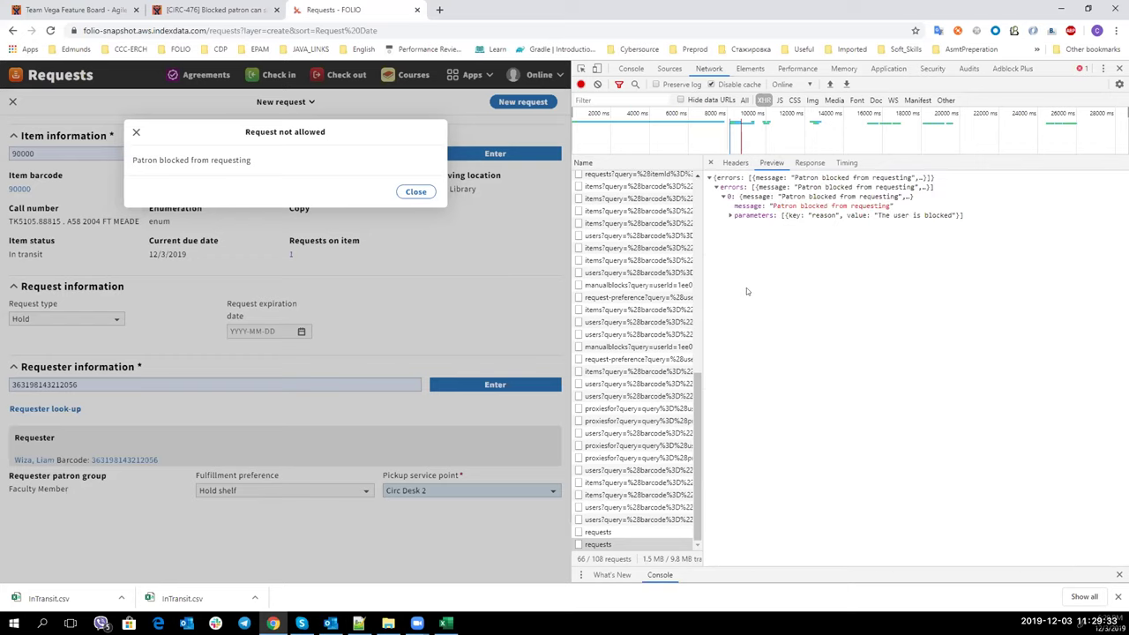
# Dismiss the "Request not allowed" dialog and switch to Zoom.
pyautogui.press('Tab')
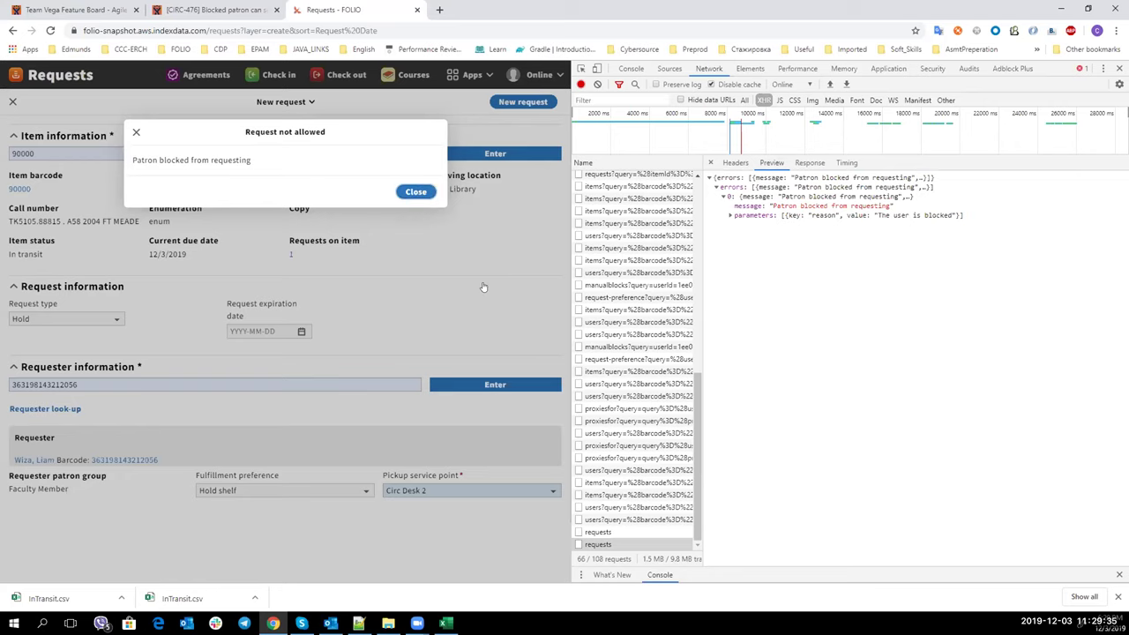
pyautogui.press('Return')
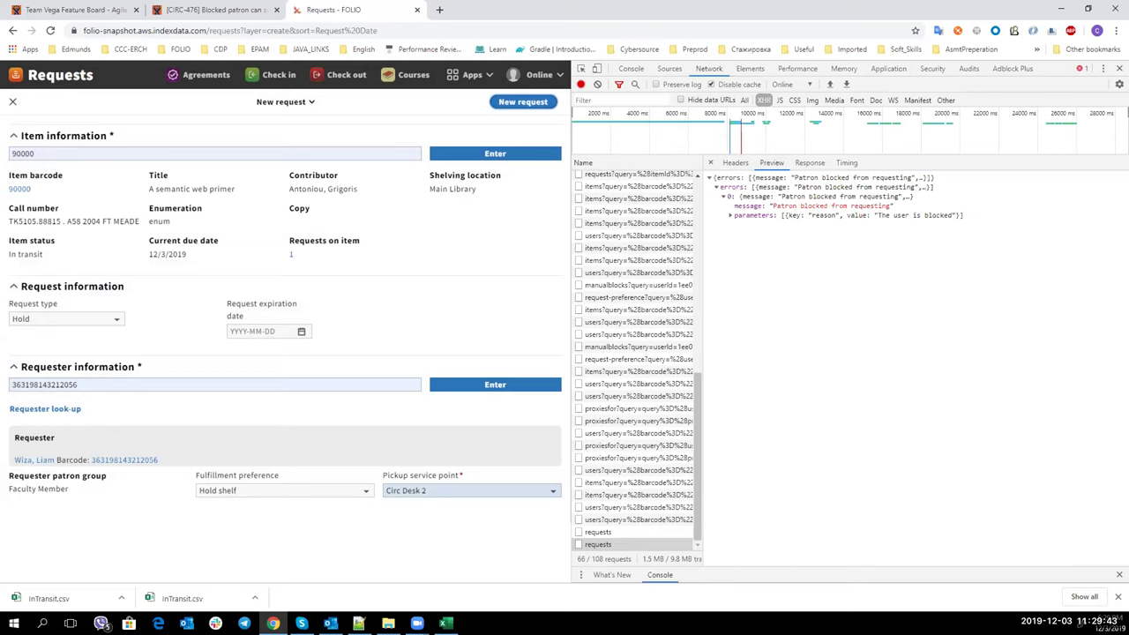
pyautogui.click(417, 623)
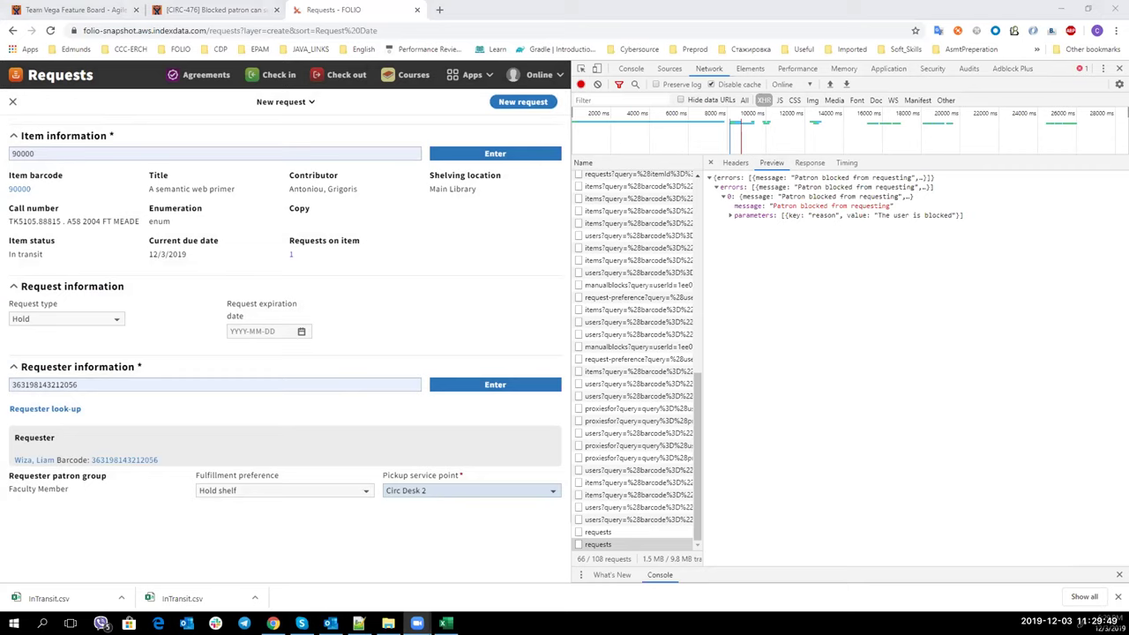
# Switch from Zoom back to Chrome with the new request.
pyautogui.hotkey('alt', 'Tab')
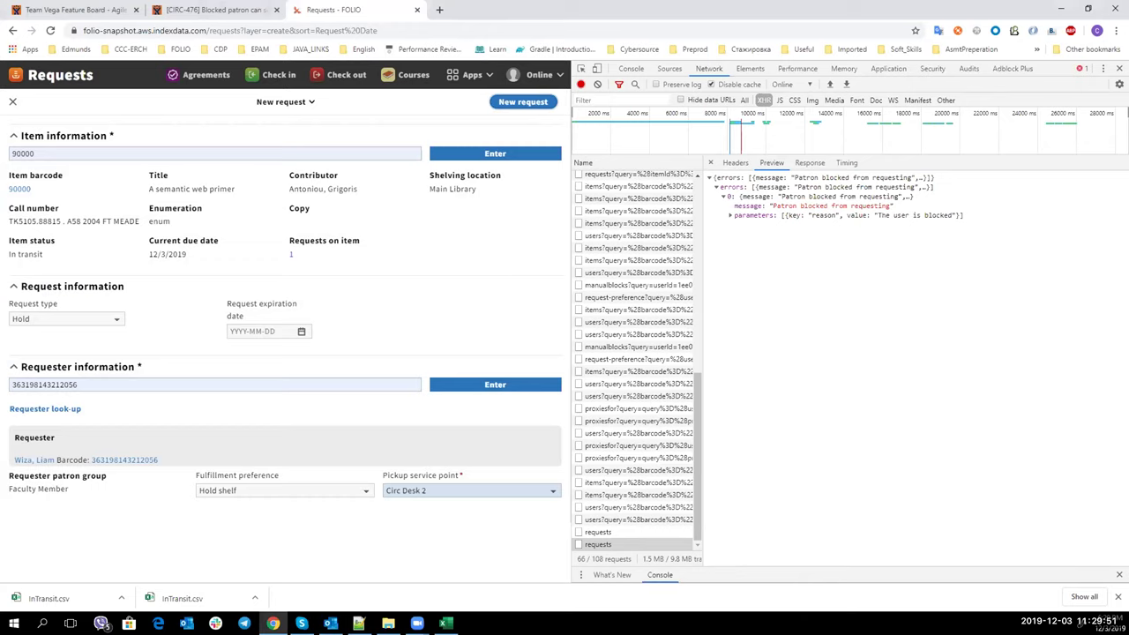
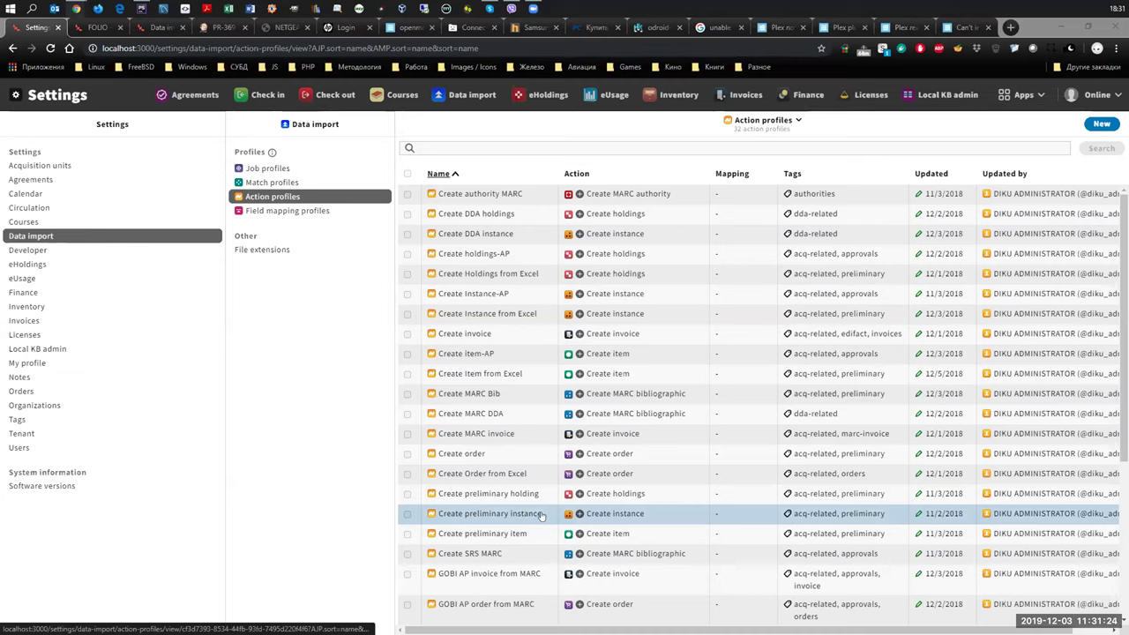
# Open the Create order action profile in the Data import settings and review its associated field mapping and job profiles.
pyautogui.click(484, 454)
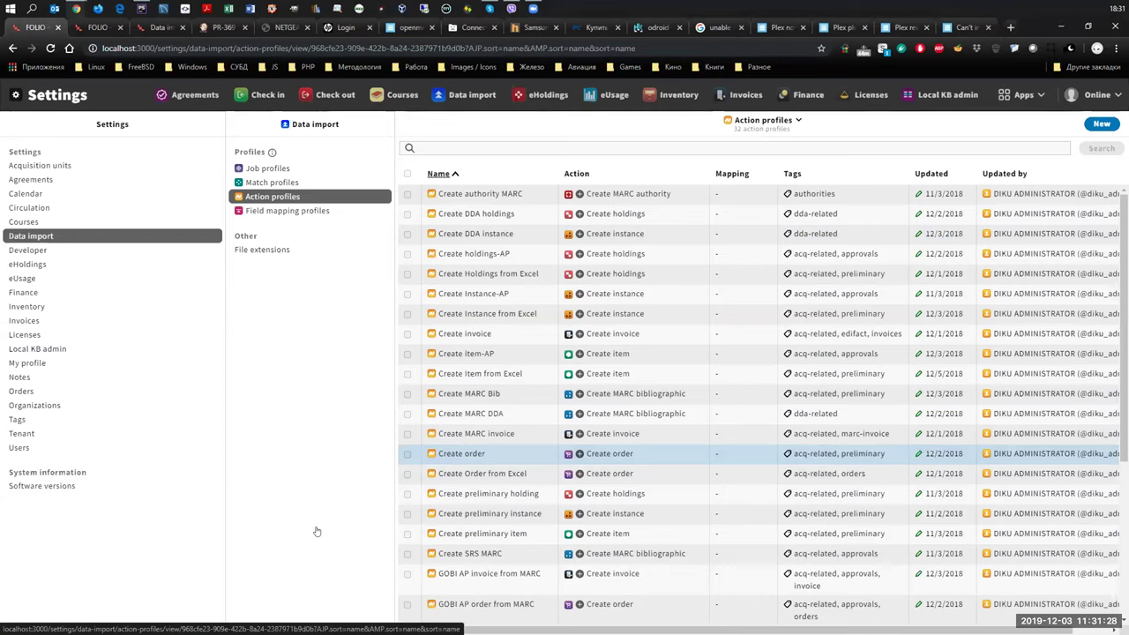
pyautogui.click(451, 453)
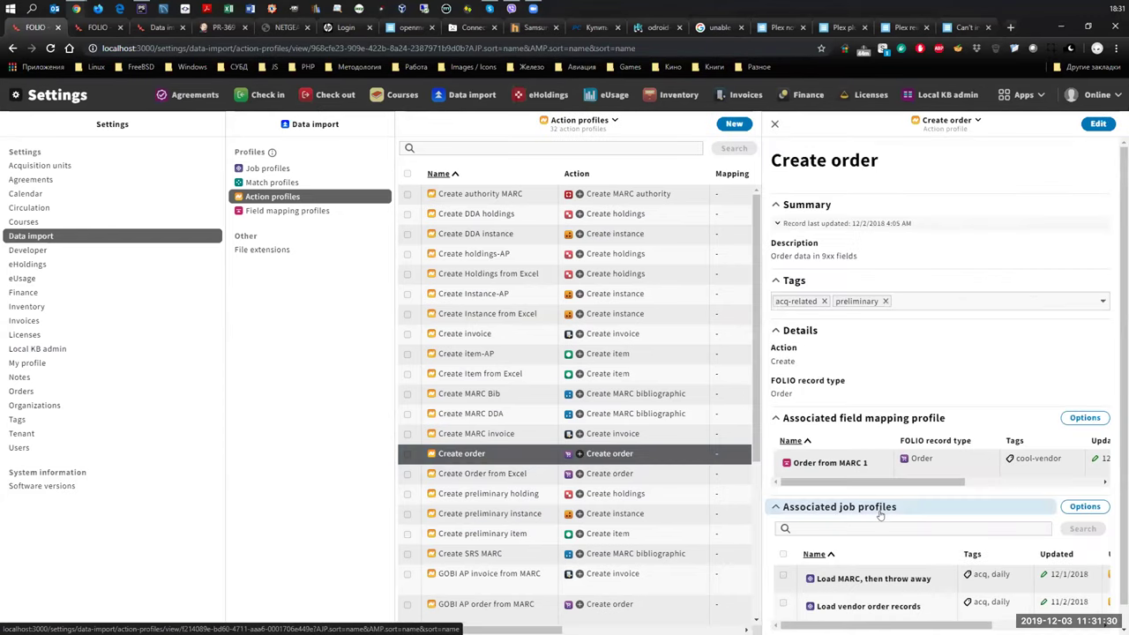
pyautogui.scroll(-1, 988, 382)
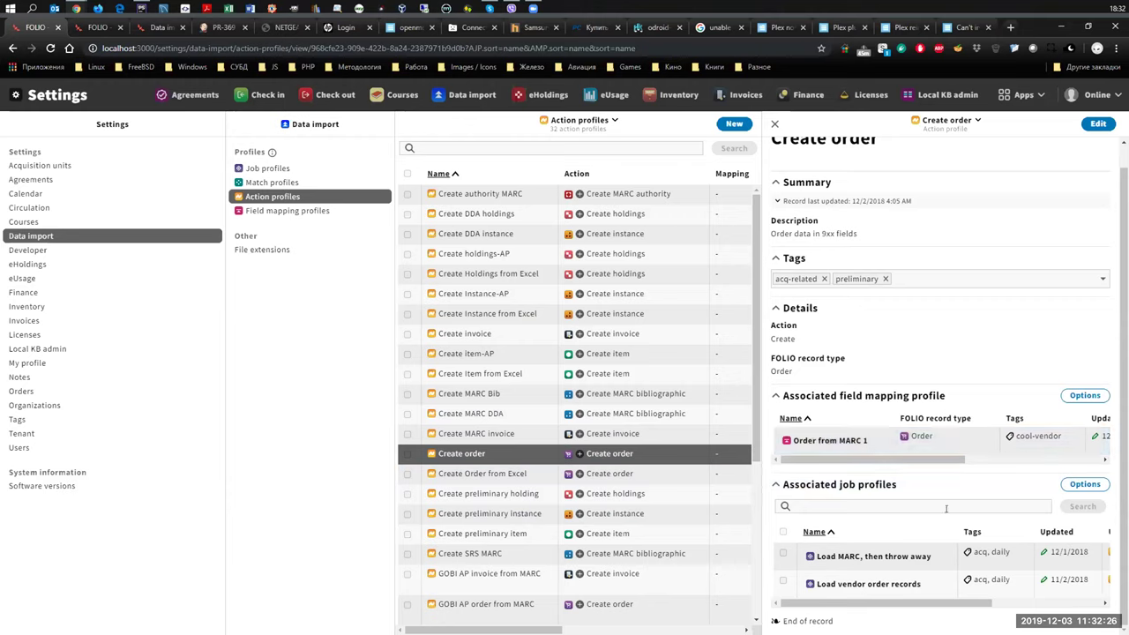
# View the linked Order from MARC 1 field mapping profile, and return to the associated profiles of the Create order action profile.
pyautogui.click(822, 441)
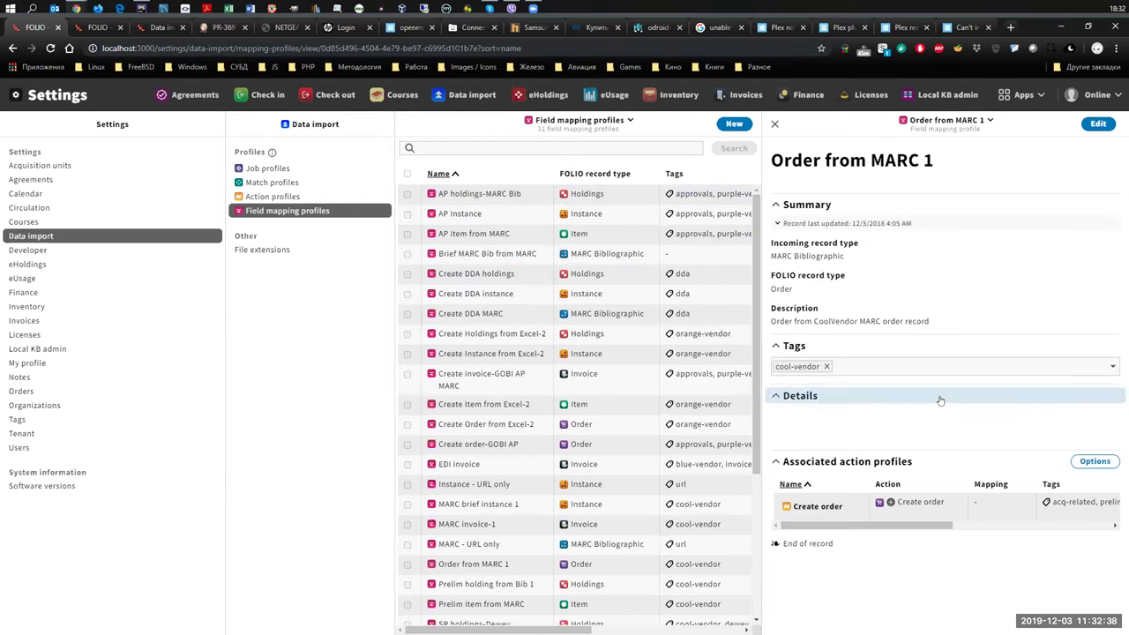
pyautogui.click(264, 195)
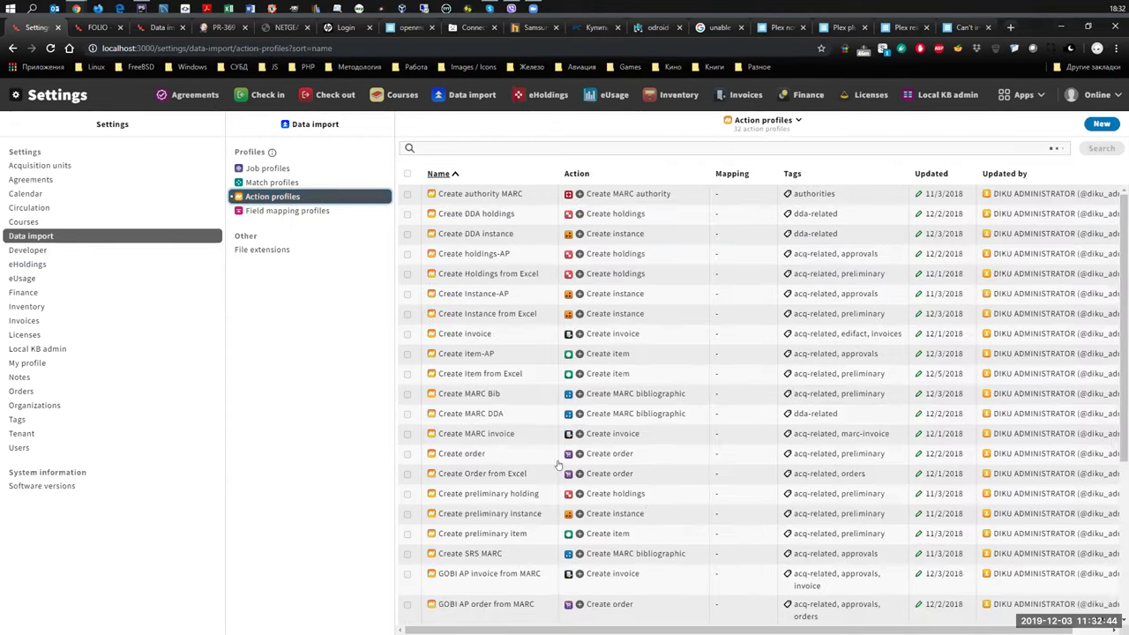
pyautogui.click(472, 453)
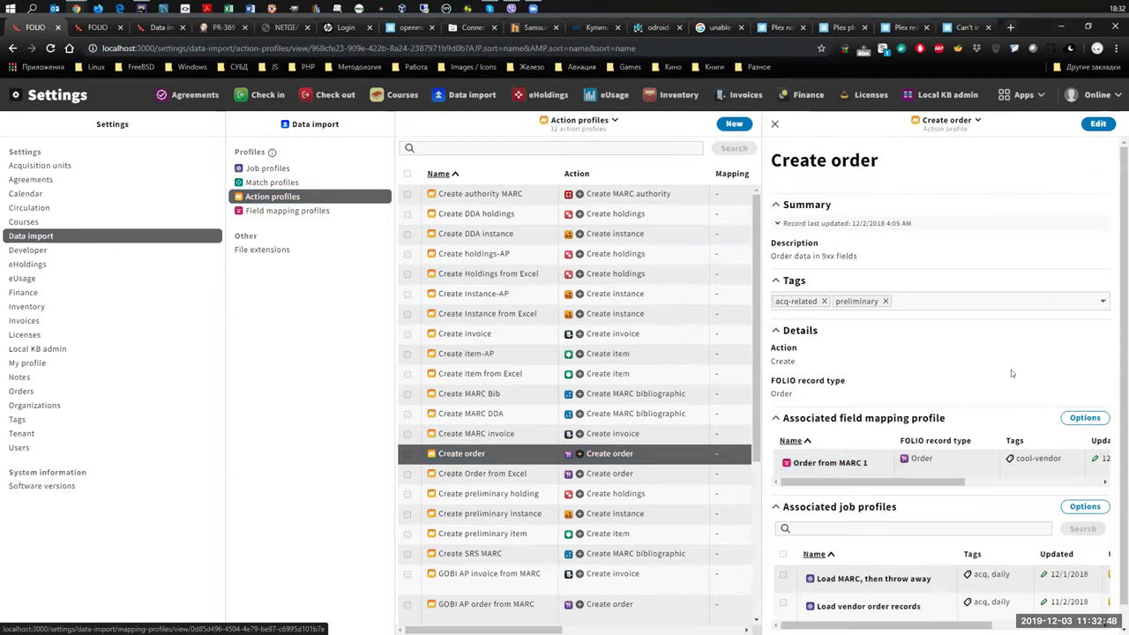
pyautogui.scroll(-1, 1015, 529)
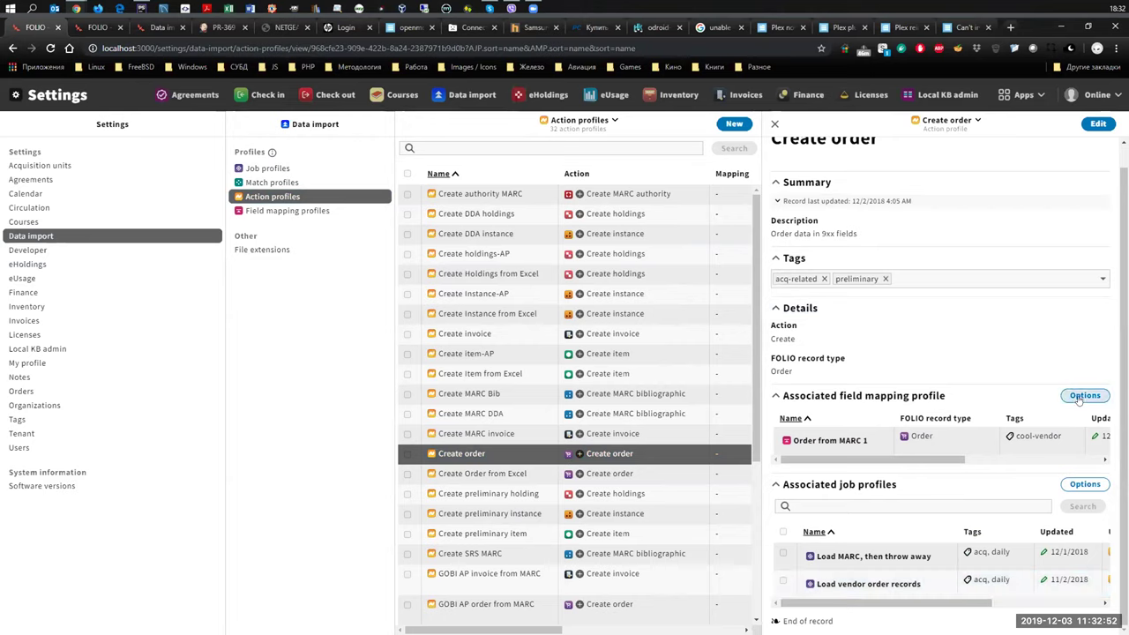
pyautogui.hscroll(3, 1063, 608)
pyautogui.hscroll(-3, 1063, 609)
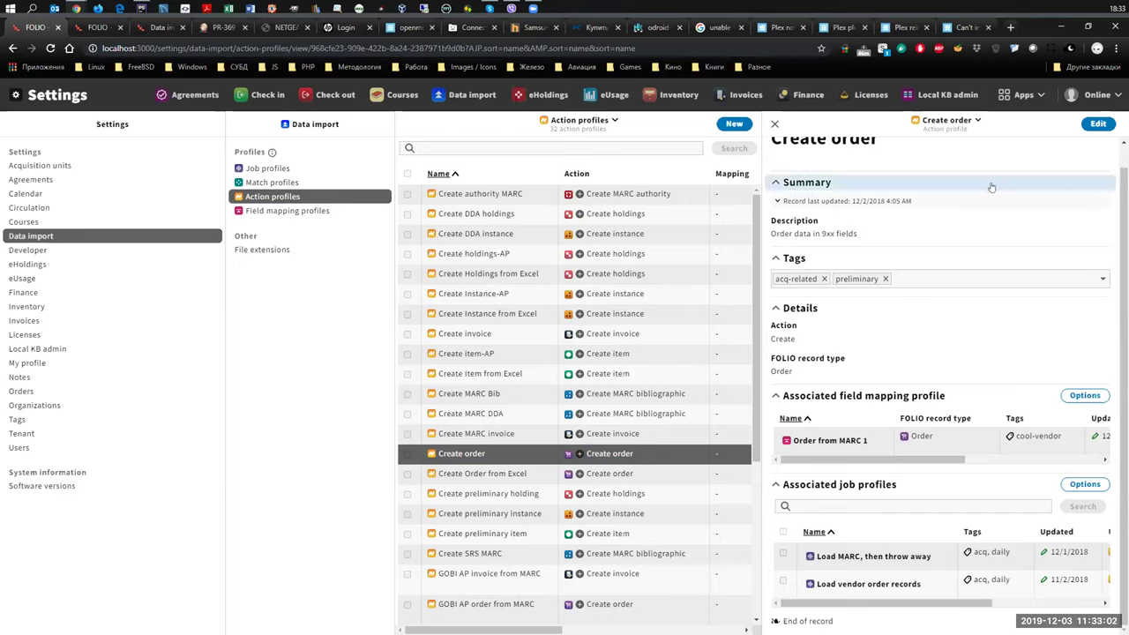
# Open the Create order action profile for editing and inspect the associated field mapping profile's columns up to Unlink.
pyautogui.click(1097, 124)
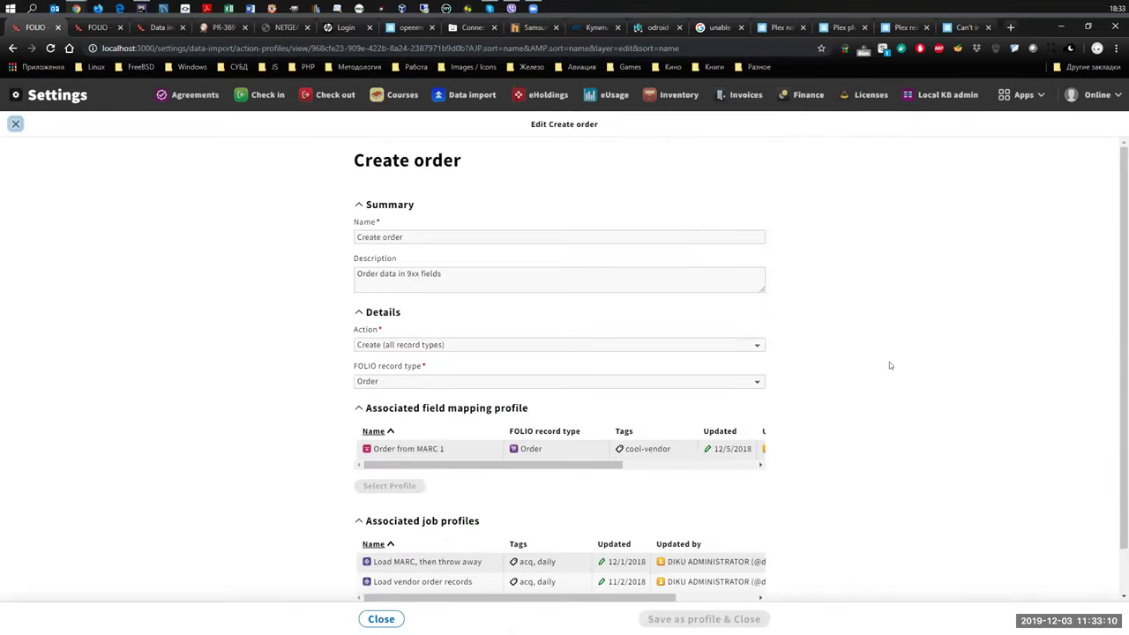
pyautogui.scroll(-1, 902, 352)
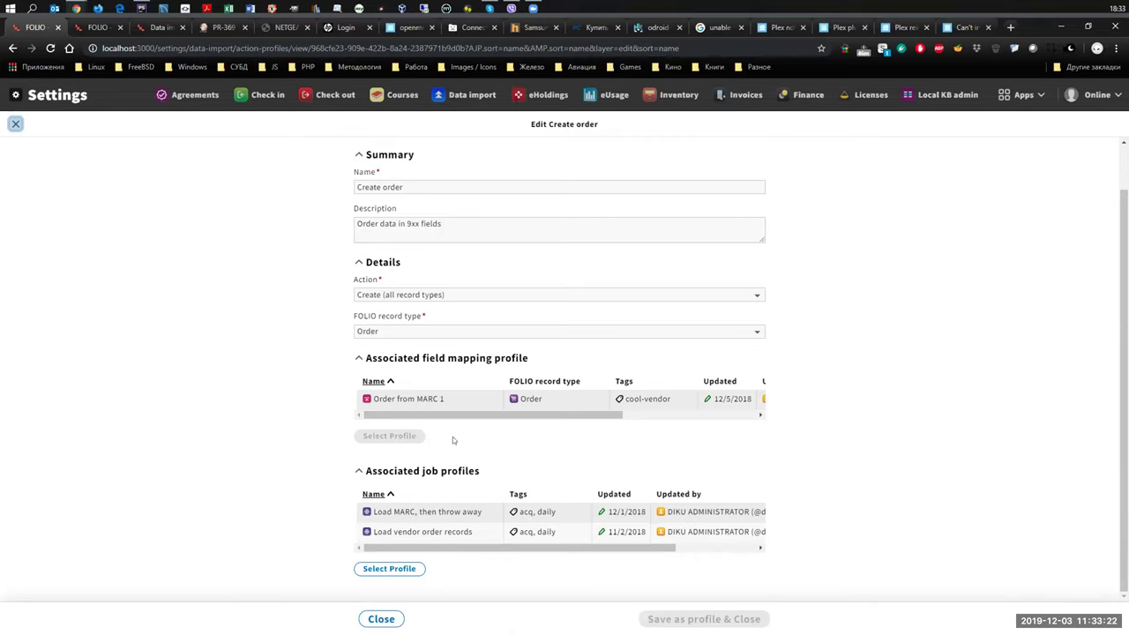
pyautogui.click(396, 399)
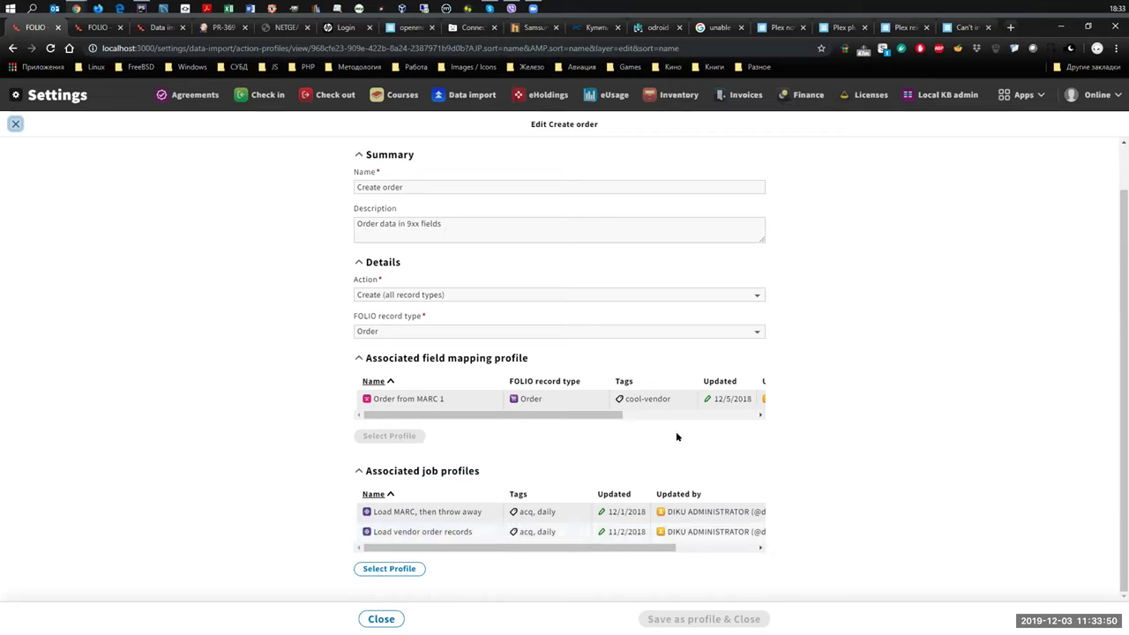
pyautogui.moveTo(570, 415); pyautogui.dragTo(749, 419)
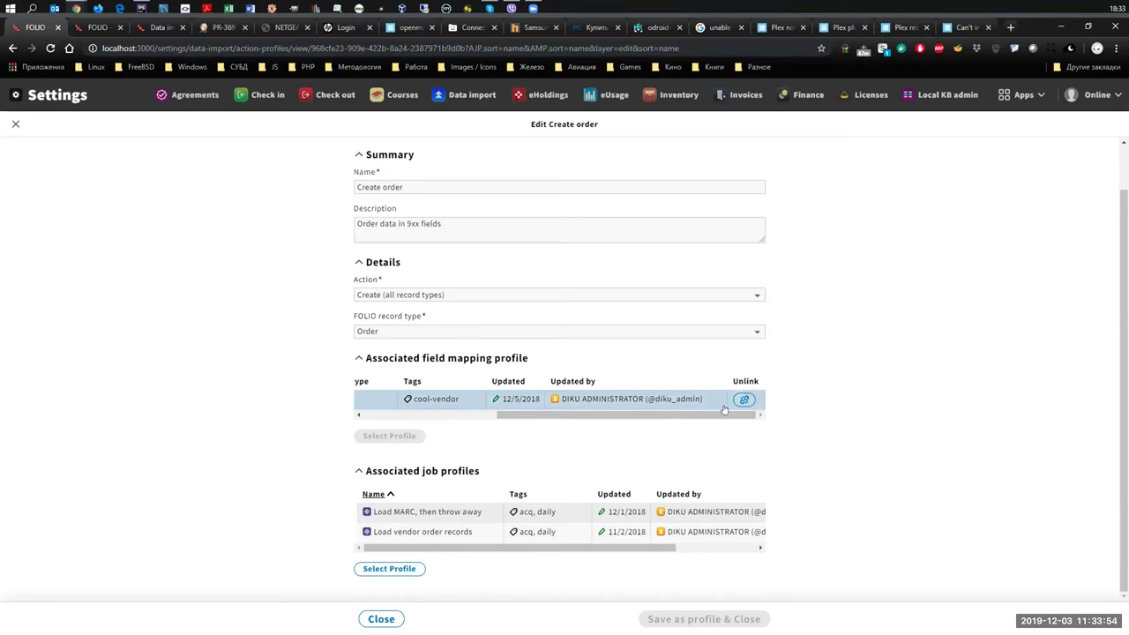
pyautogui.moveTo(668, 419); pyautogui.dragTo(465, 412)
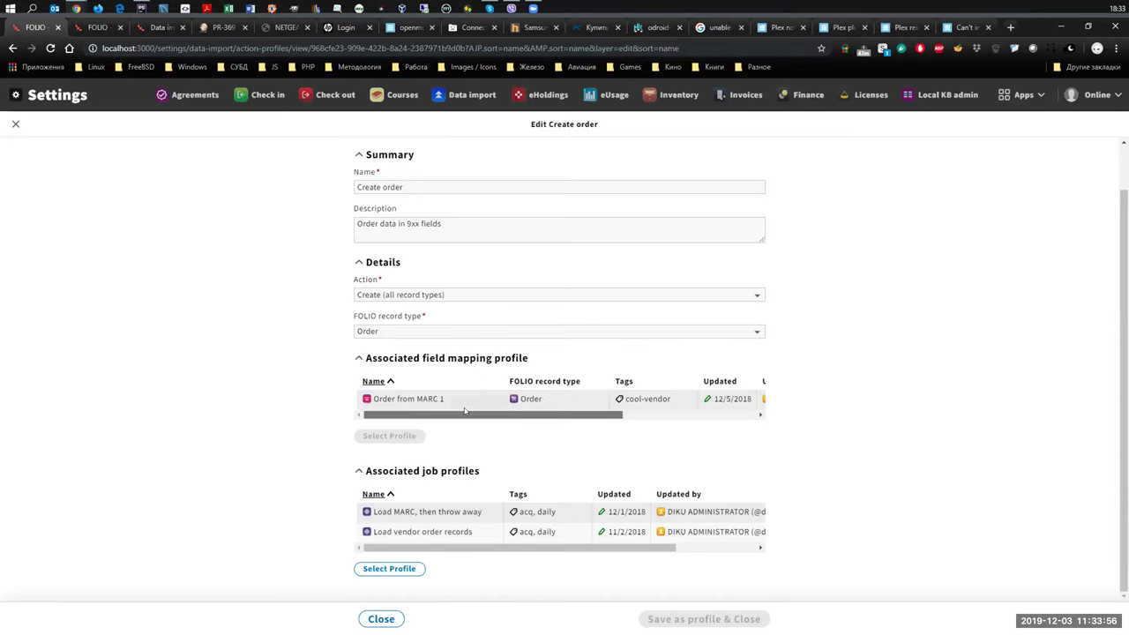
pyautogui.moveTo(565, 413); pyautogui.dragTo(525, 420)
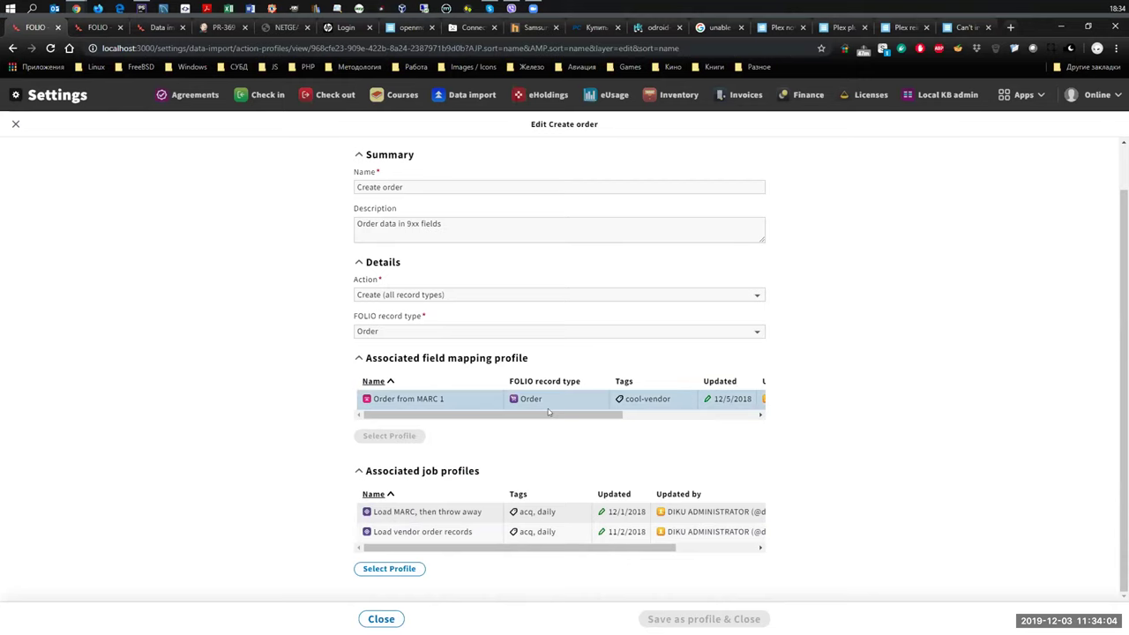
pyautogui.moveTo(565, 412); pyautogui.dragTo(733, 421)
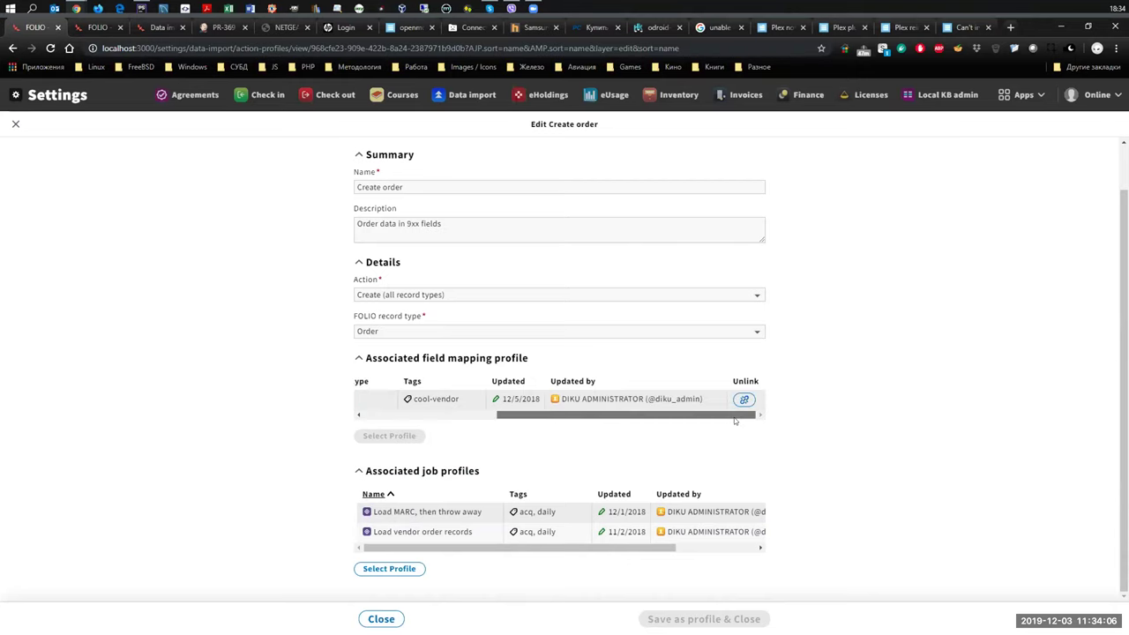
pyautogui.moveTo(659, 420); pyautogui.dragTo(527, 418)
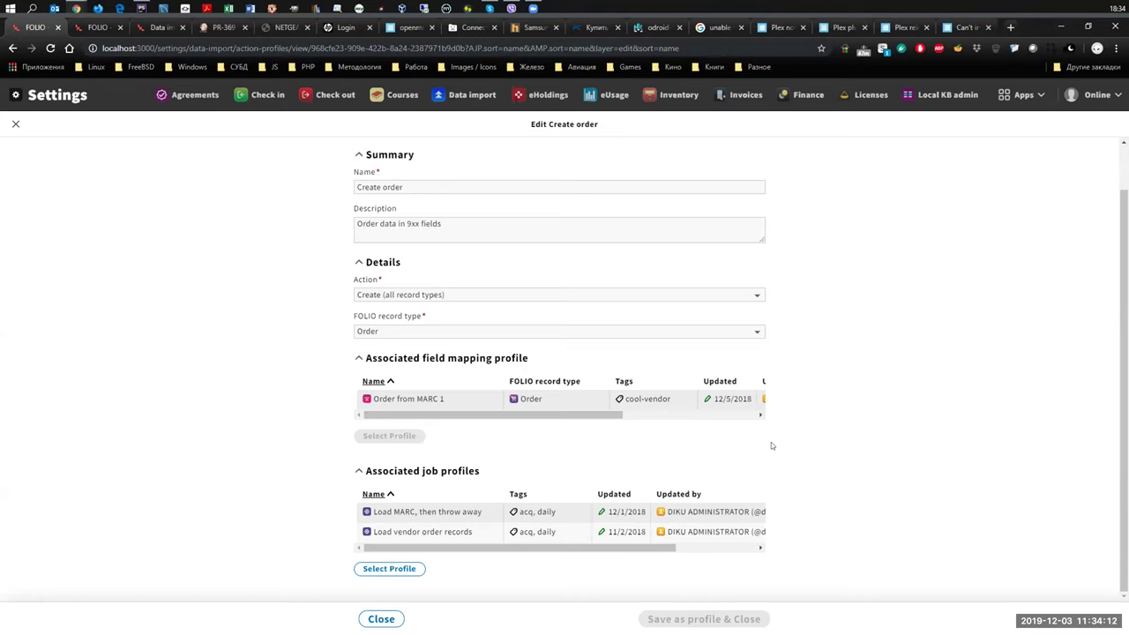
# Open the job profile selection, search it for "Load", and clear the search.
pyautogui.click(385, 570)
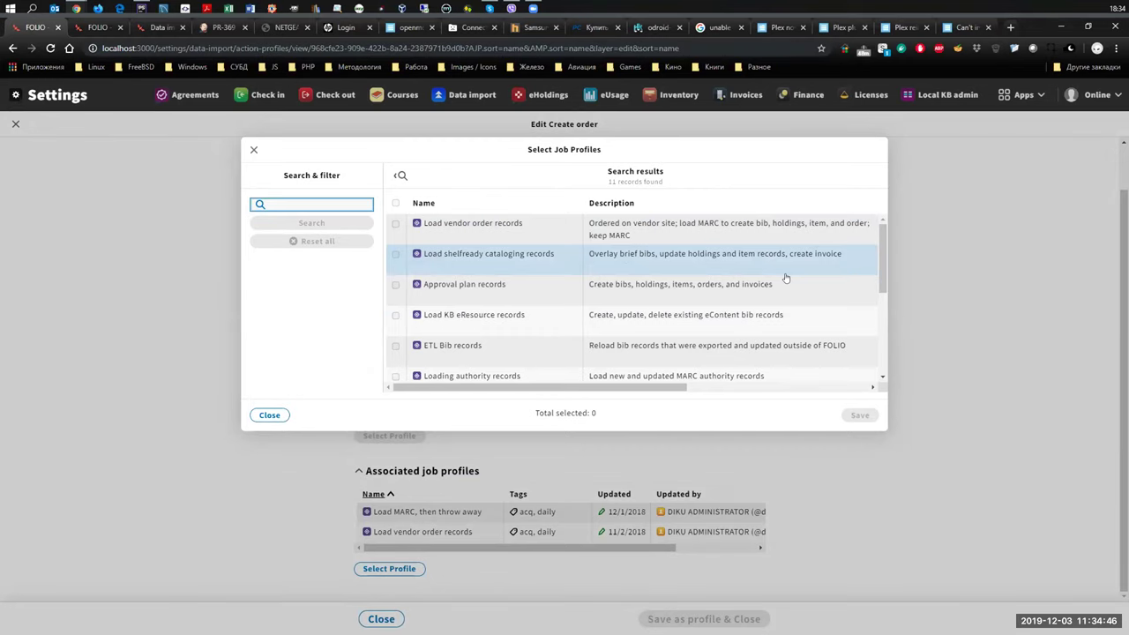
pyautogui.click(305, 202)
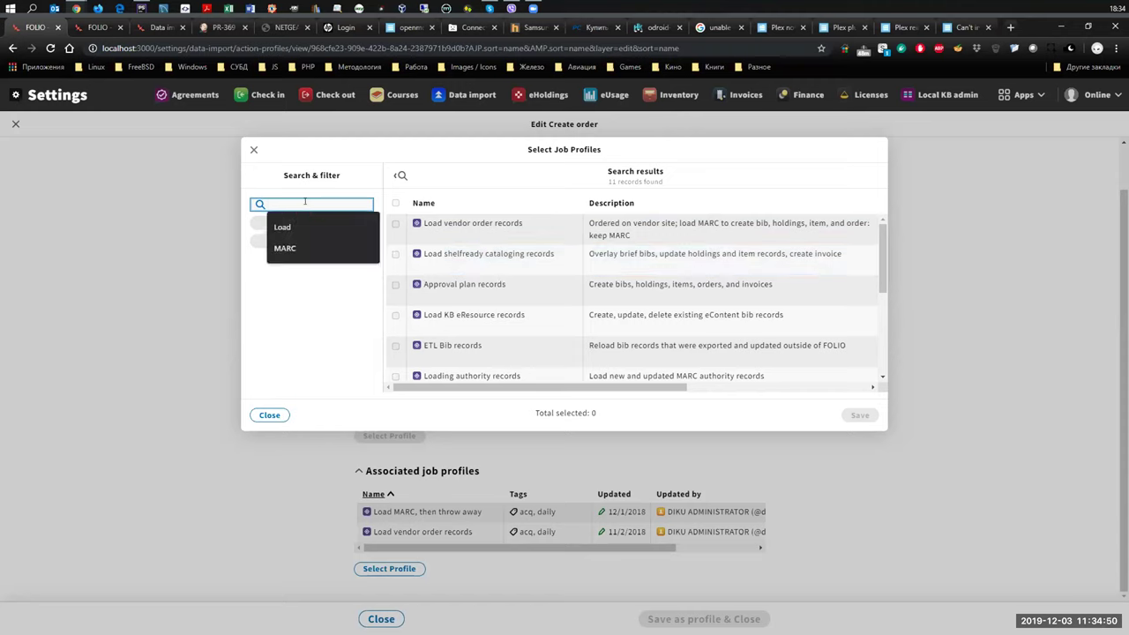
pyautogui.click(296, 226)
pyautogui.click(301, 225)
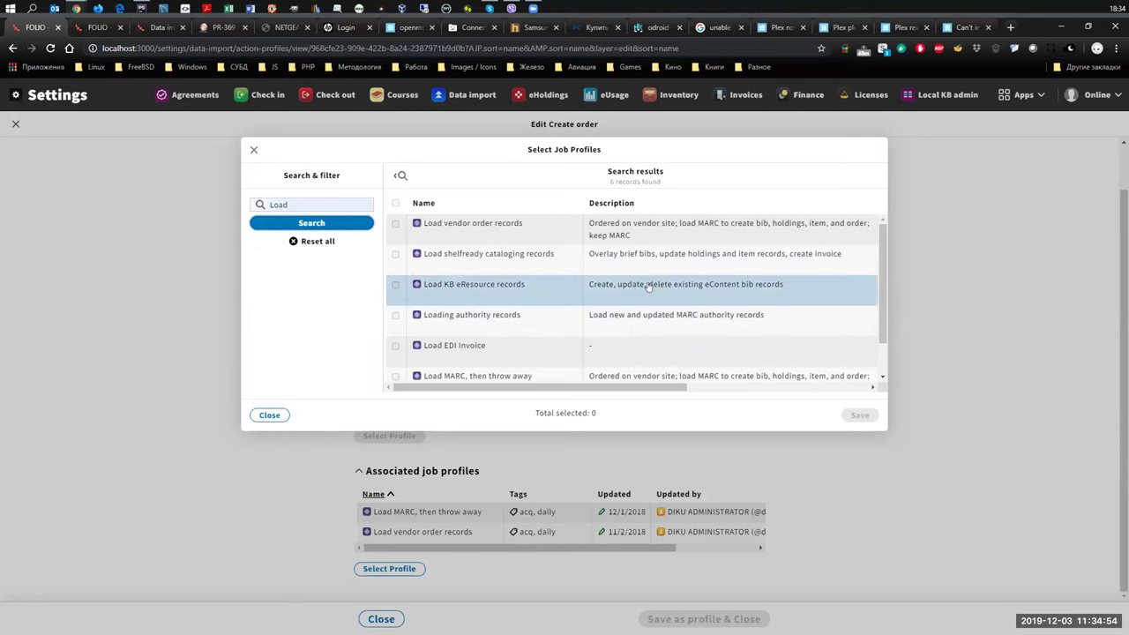
pyautogui.scroll(-2, 651, 289)
pyautogui.scroll(2, 648, 286)
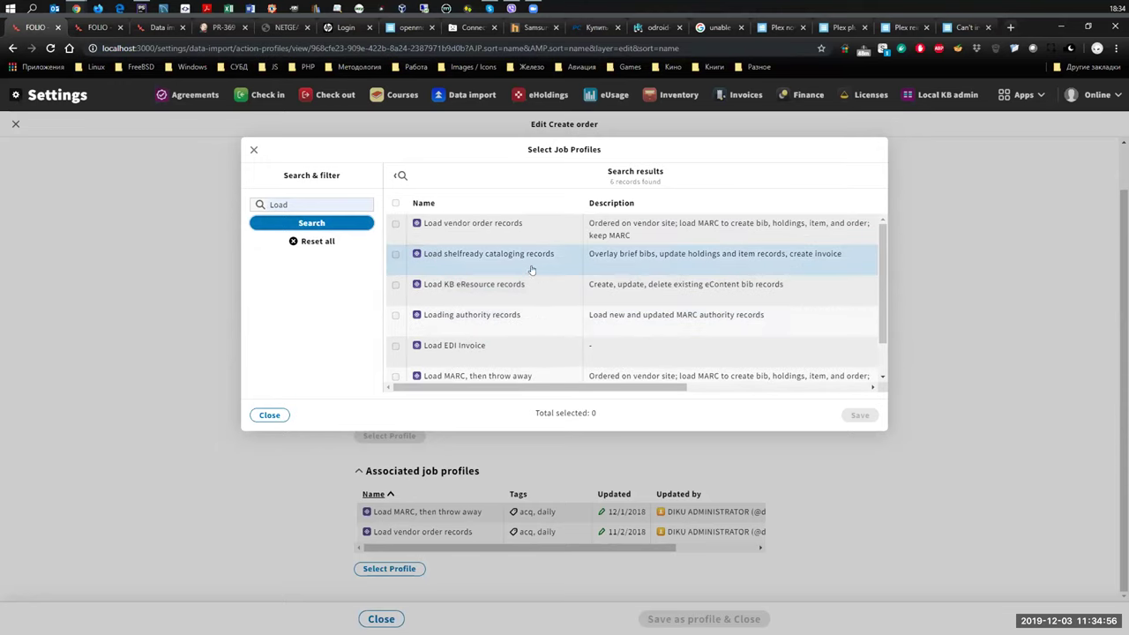
pyautogui.moveTo(304, 207); pyautogui.dragTo(222, 200)
pyautogui.press('BackSpace')
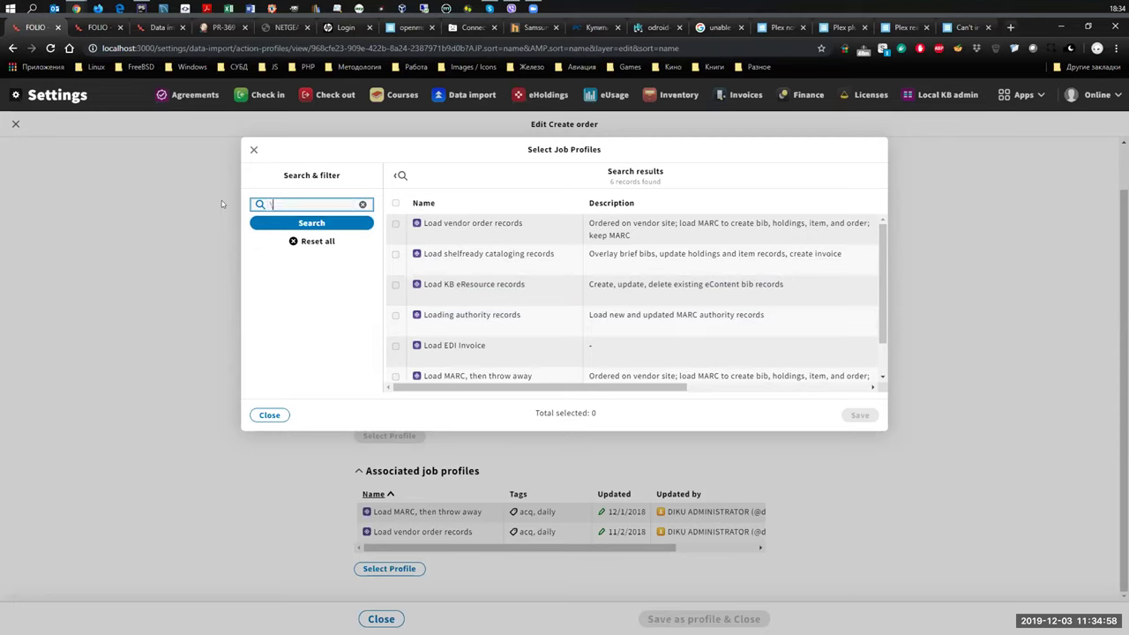
pyautogui.click(361, 205)
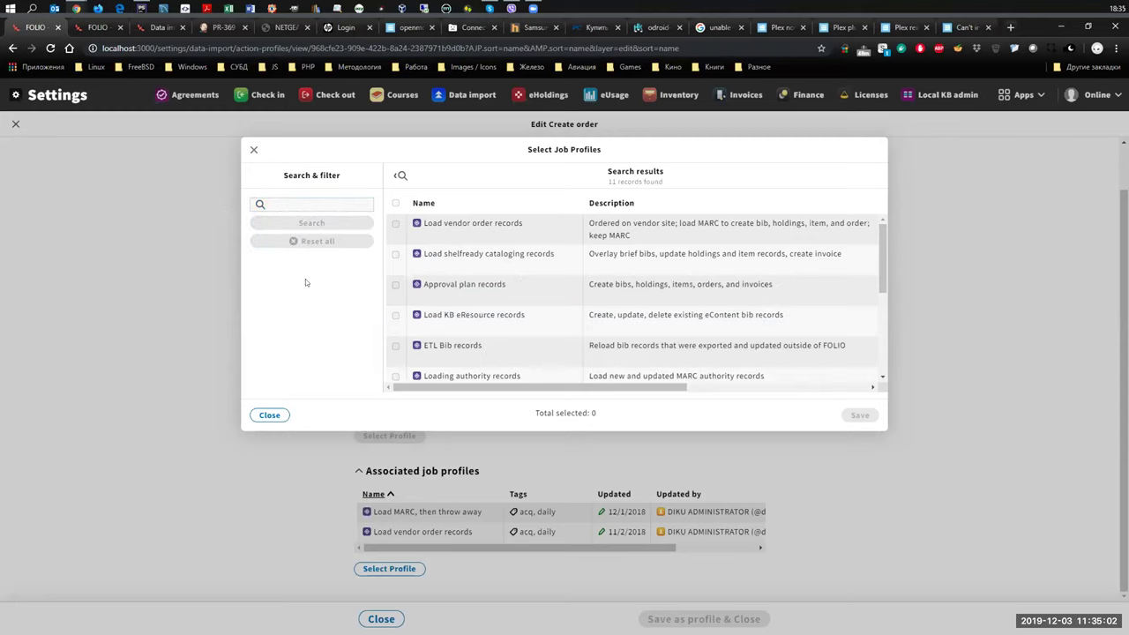
# Link the Load vendor order records and Approval plan records job profiles to the Create order action profile.
pyautogui.click(395, 223)
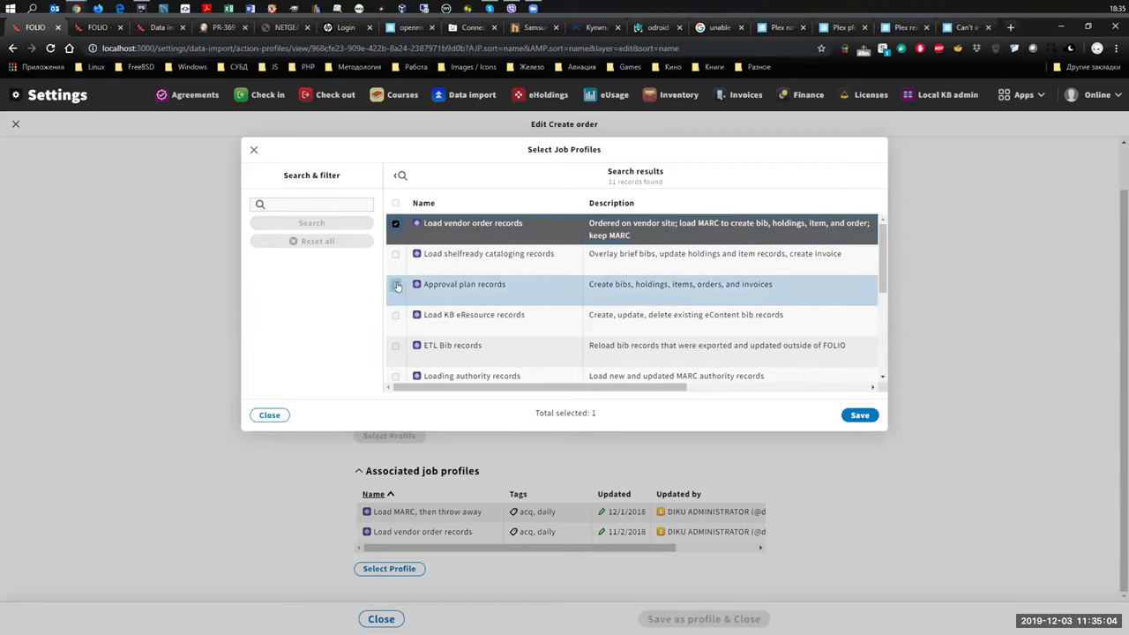
pyautogui.click(396, 285)
pyautogui.click(860, 417)
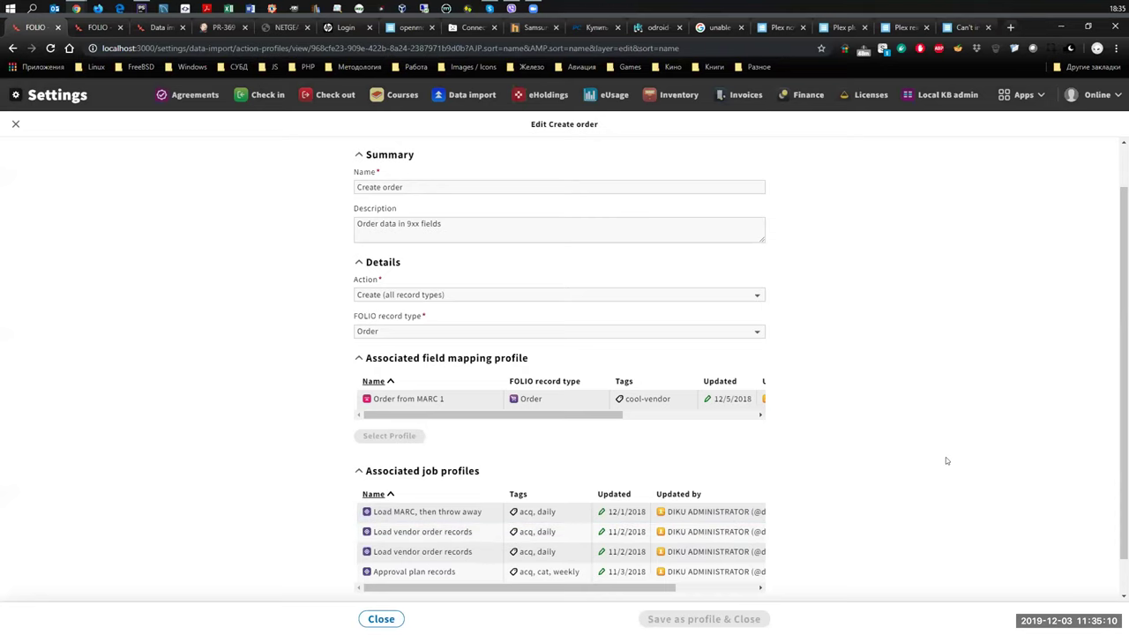
# Unlink the first of the duplicate Load vendor order records job profiles from the action profile.
pyautogui.scroll(-1, 946, 456)
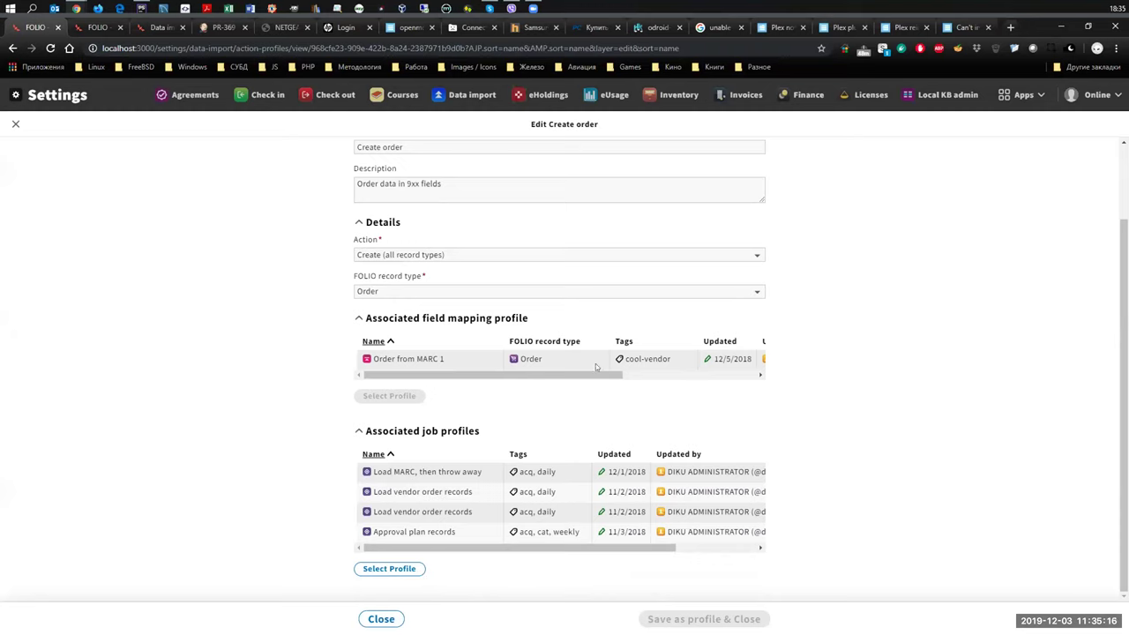
pyautogui.moveTo(666, 548); pyautogui.dragTo(746, 549)
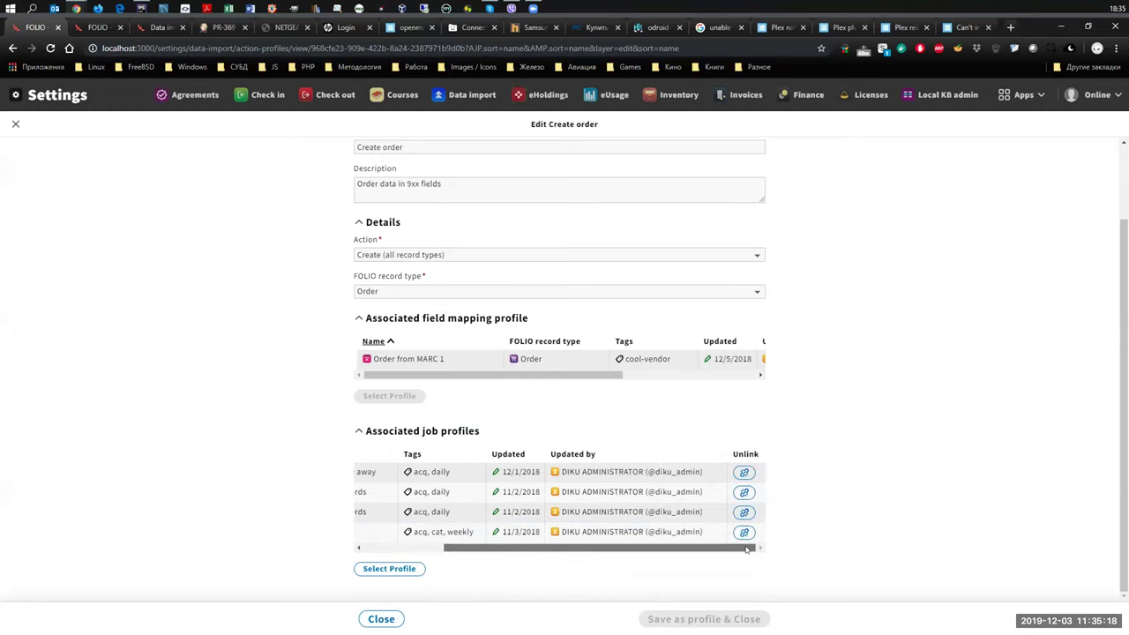
pyautogui.click(744, 491)
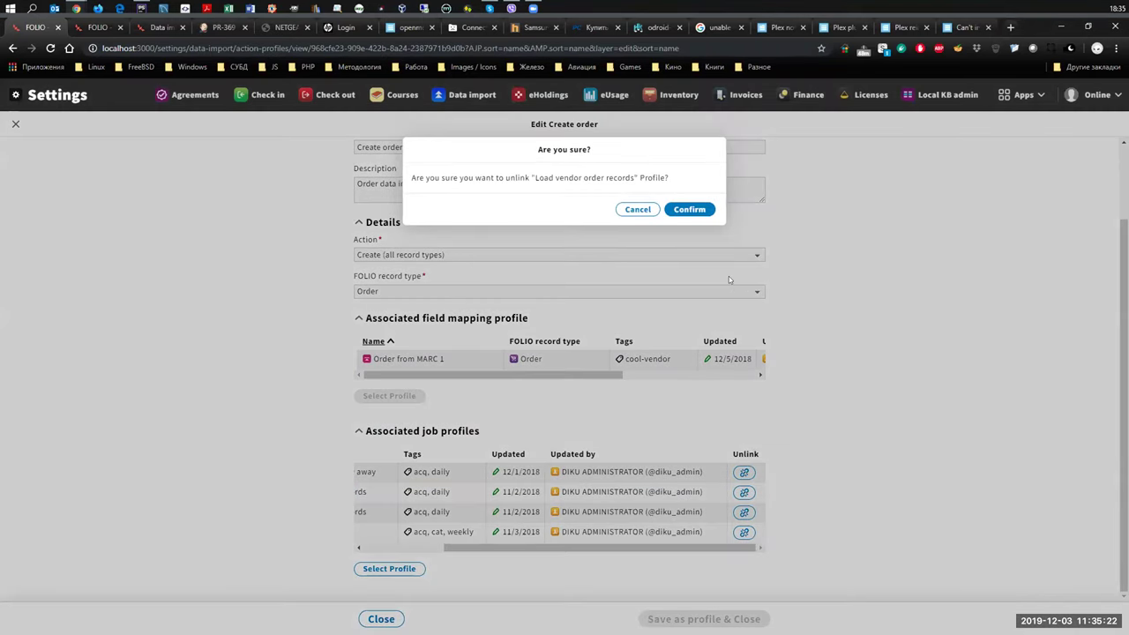
pyautogui.click(685, 212)
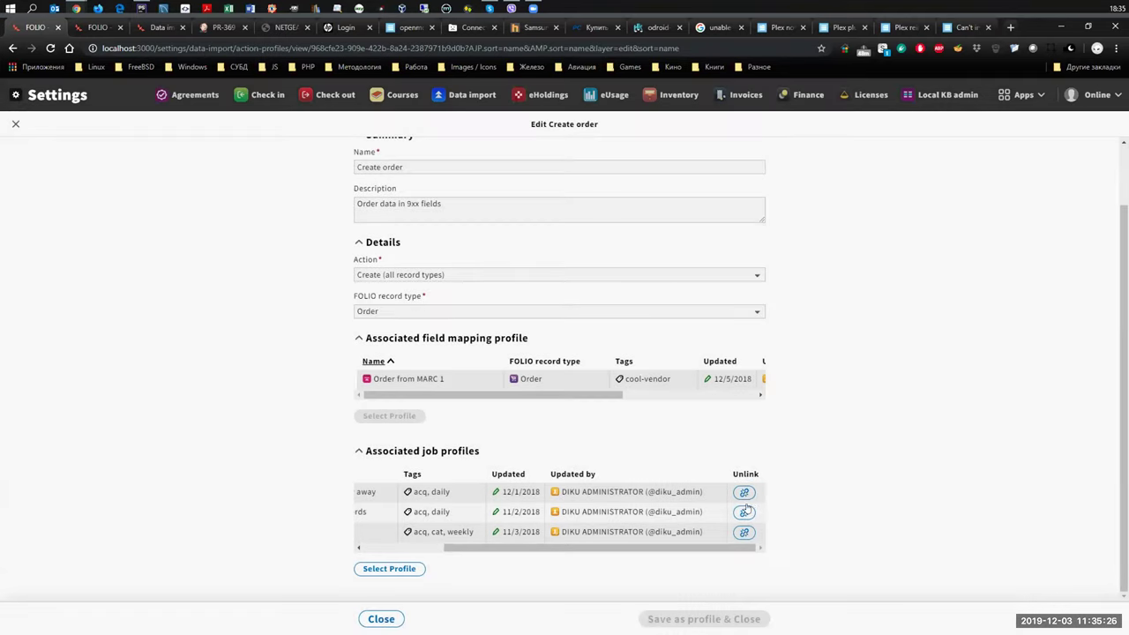
# Unlink the Order from MARC 1 field mapping profile from the action profile.
pyautogui.moveTo(615, 395); pyautogui.dragTo(715, 399)
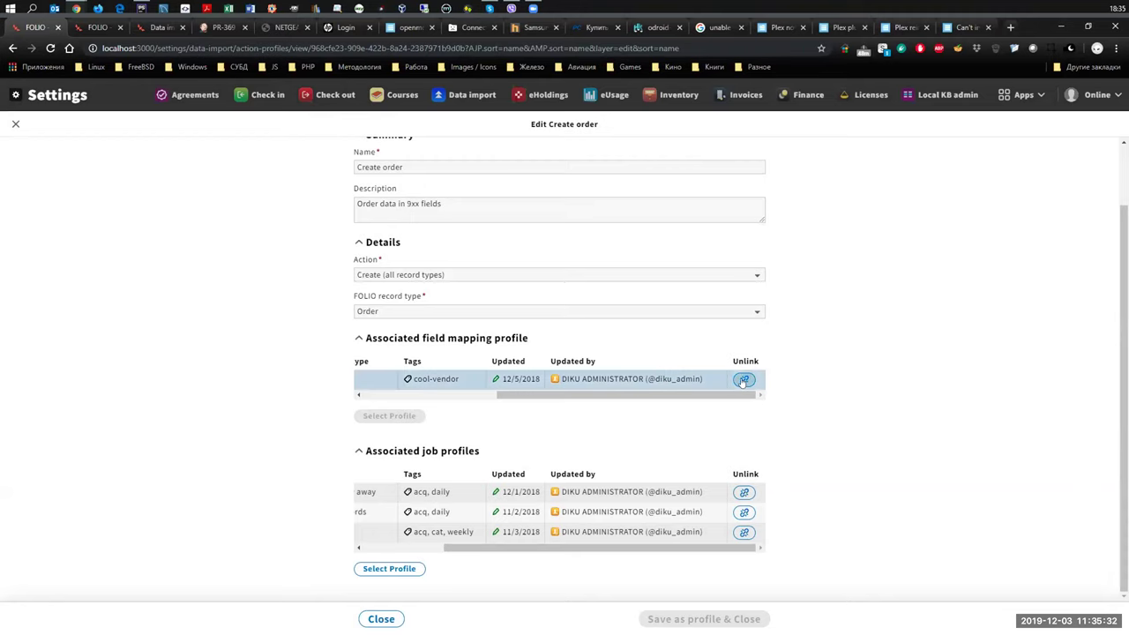
pyautogui.click(744, 380)
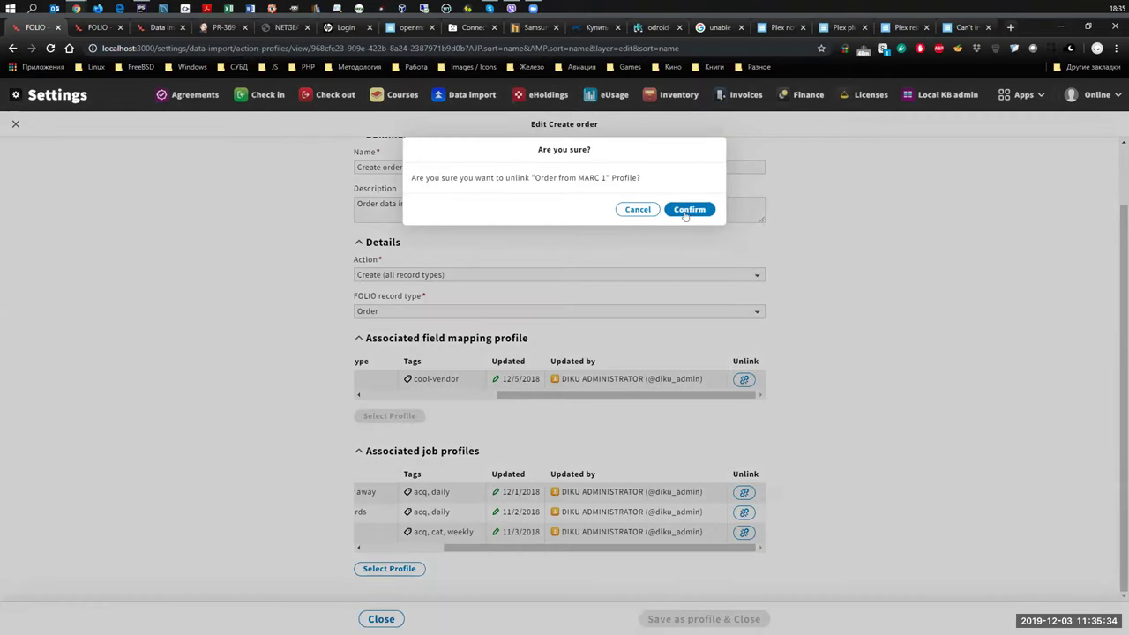
pyautogui.click(690, 210)
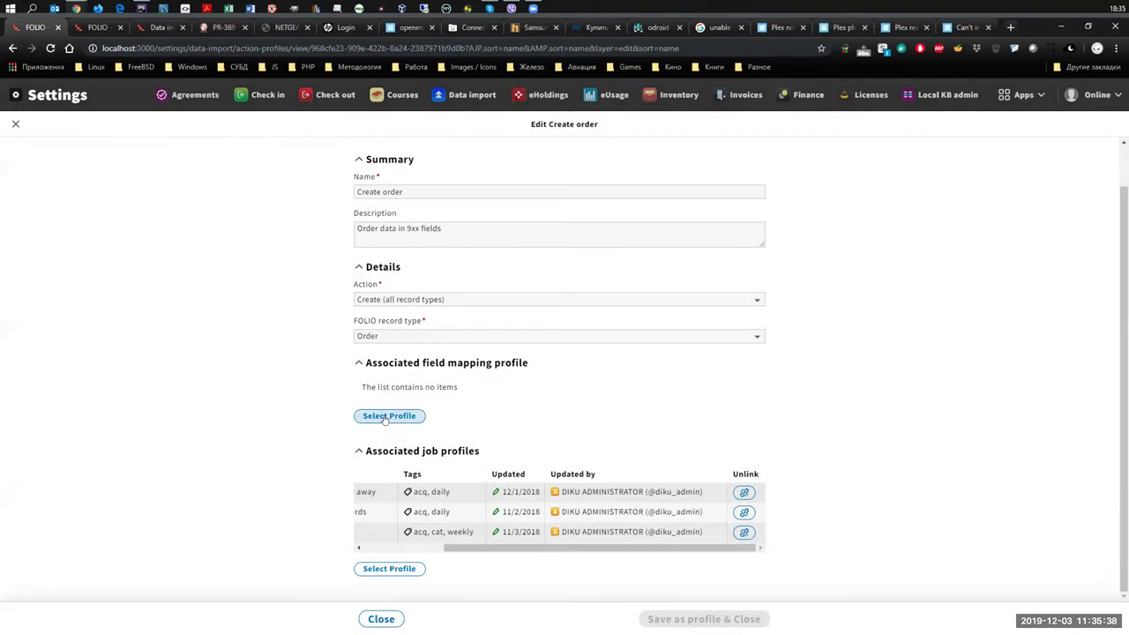
# Link the Prelim item from MARC field mapping profile to the Create order action profile, relinking it from Create preliminary item.
pyautogui.click(398, 418)
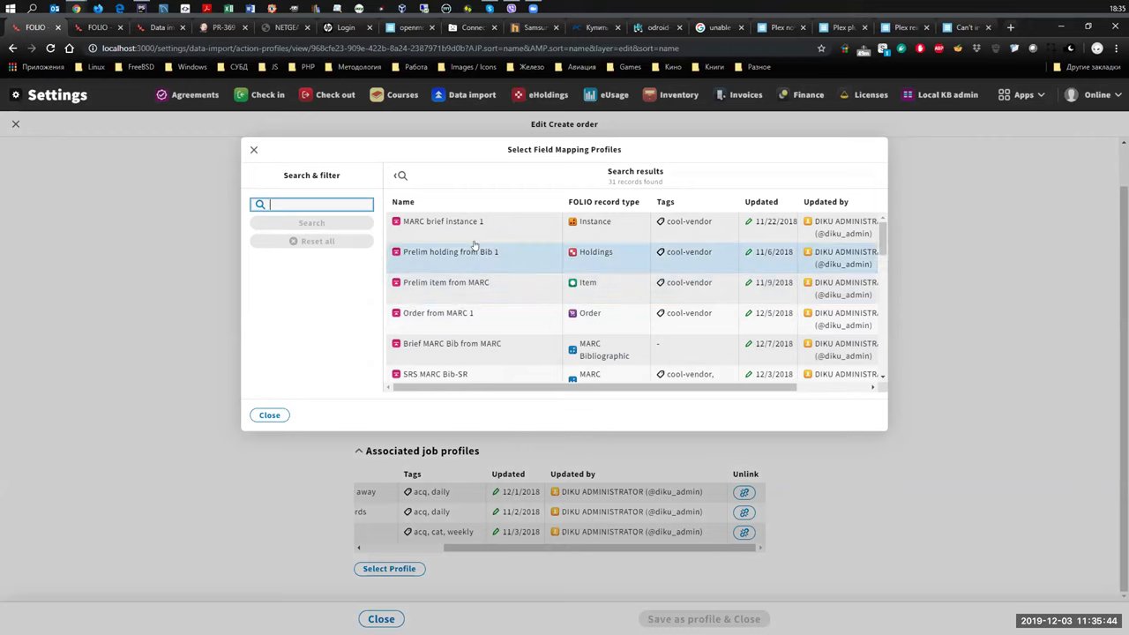
pyautogui.click(510, 297)
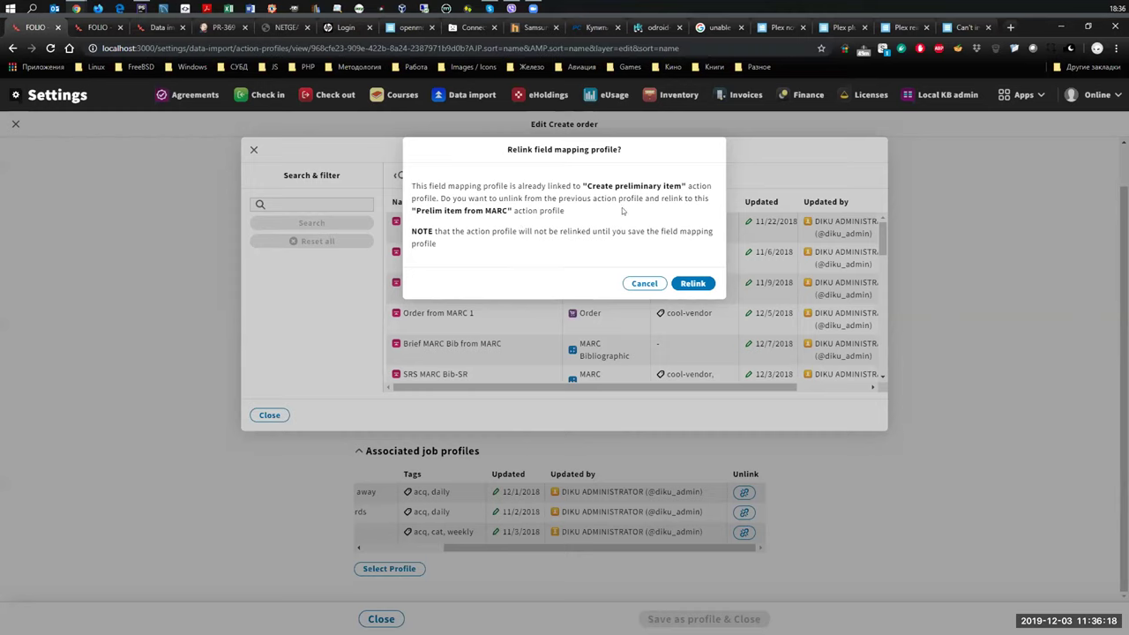
pyautogui.click(682, 287)
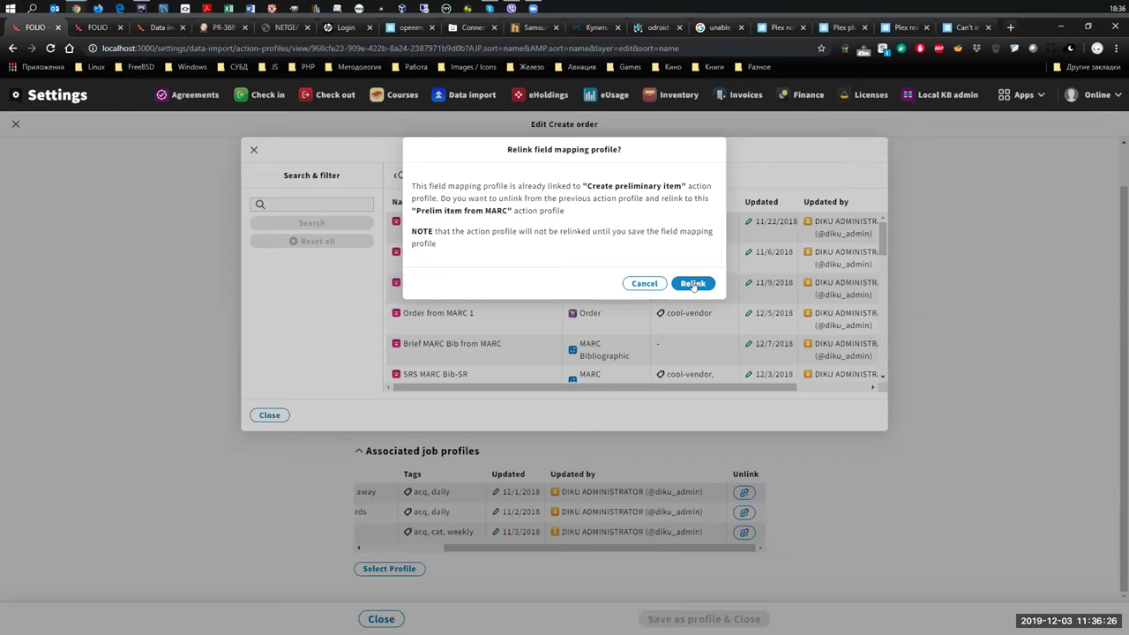
pyautogui.click(694, 284)
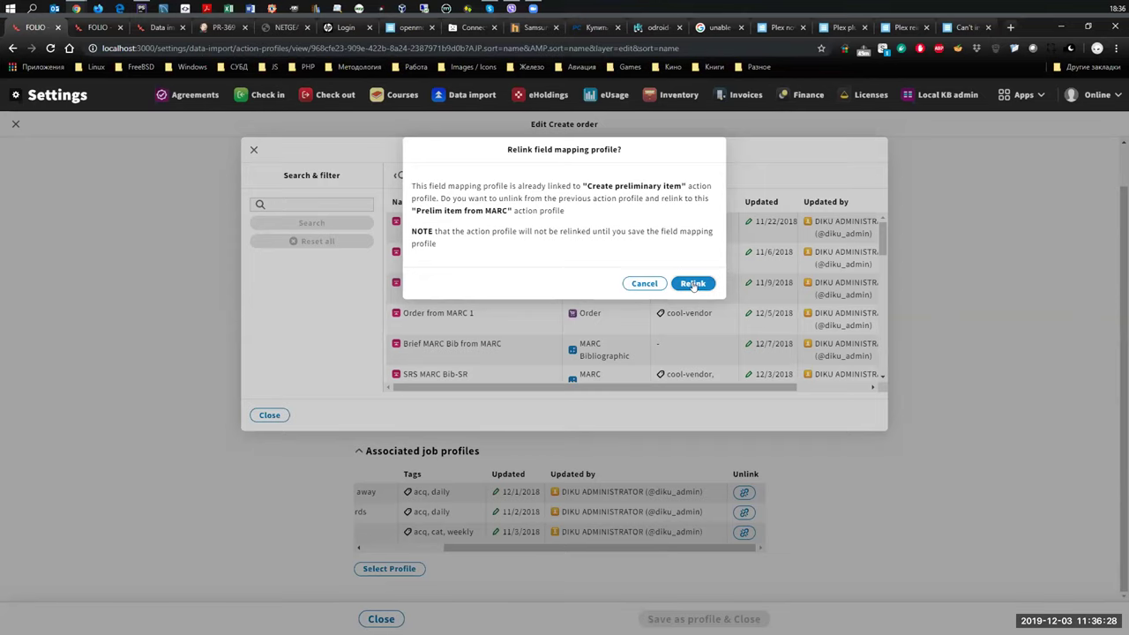
pyautogui.moveTo(567, 395); pyautogui.dragTo(796, 394)
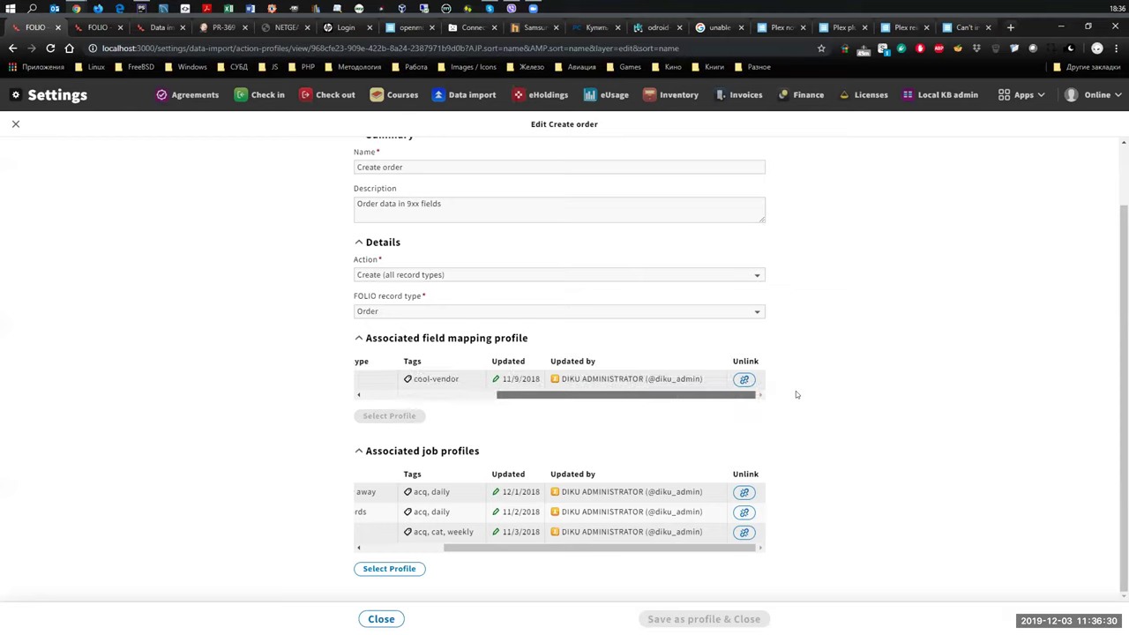
pyautogui.moveTo(728, 399); pyautogui.dragTo(493, 399)
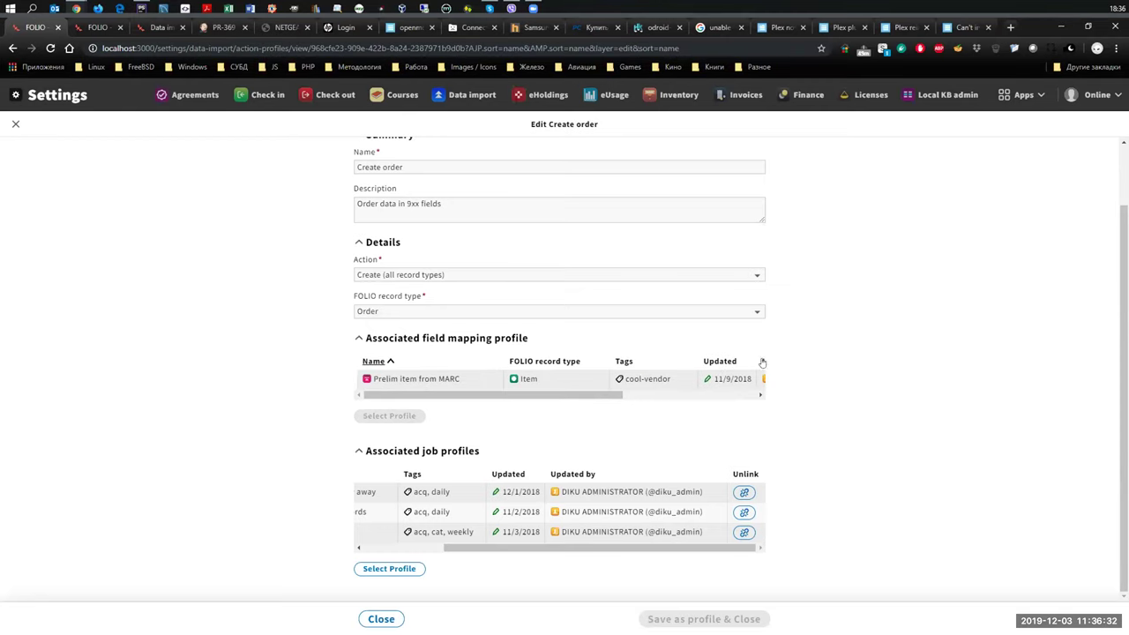
pyautogui.scroll(2, 877, 337)
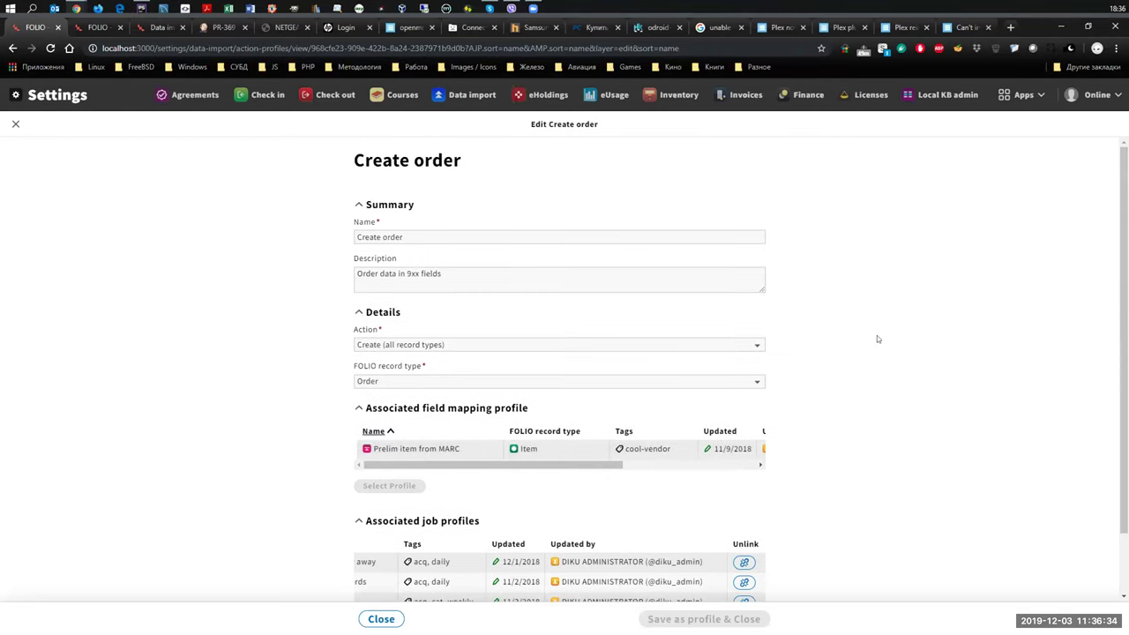
pyautogui.scroll(-2, 877, 339)
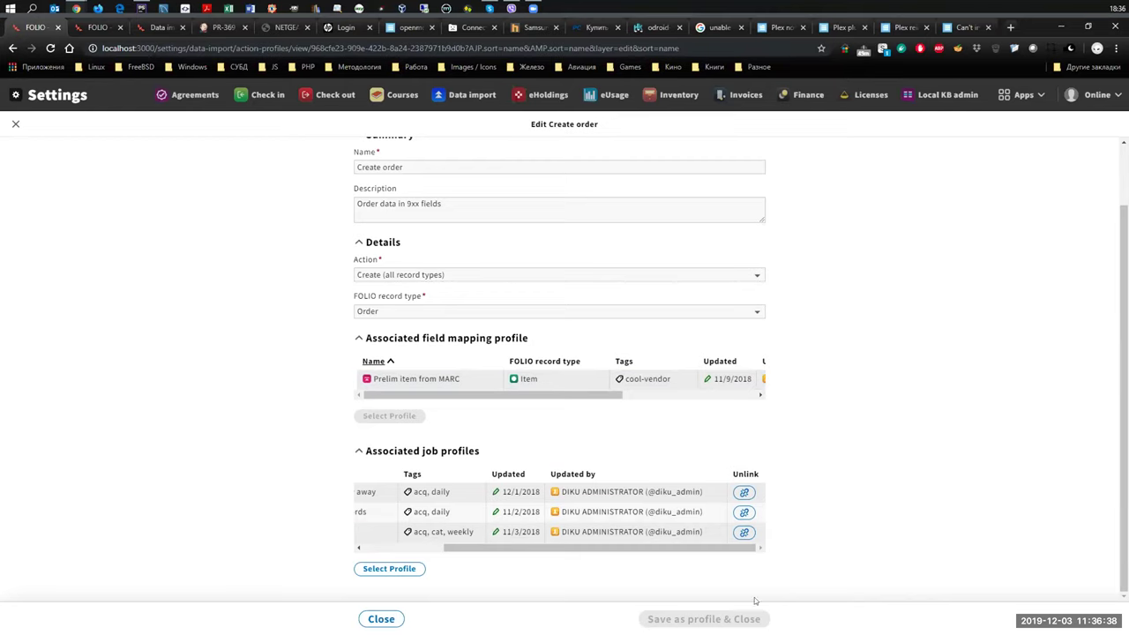
pyautogui.scroll(2, 895, 342)
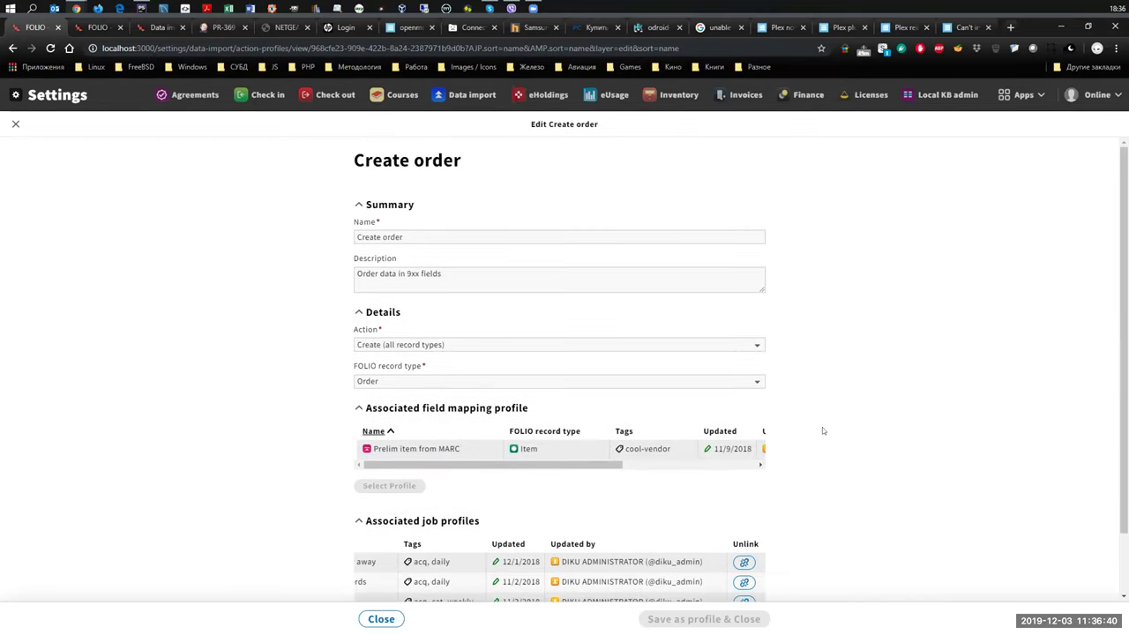
pyautogui.scroll(-2, 993, 408)
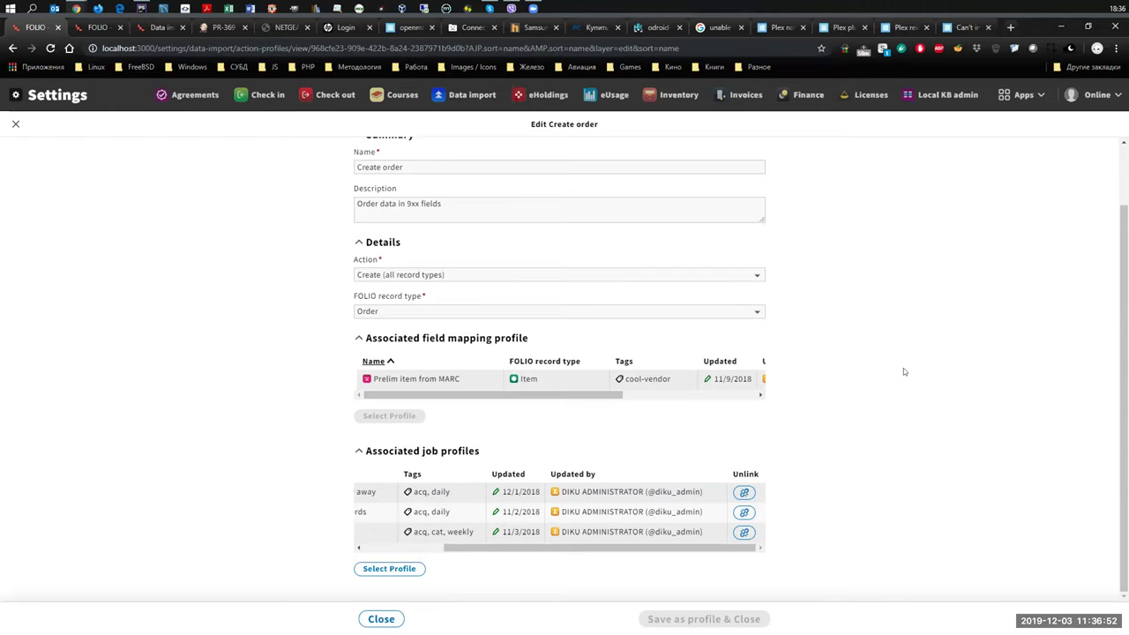
pyautogui.scroll(1, 901, 379)
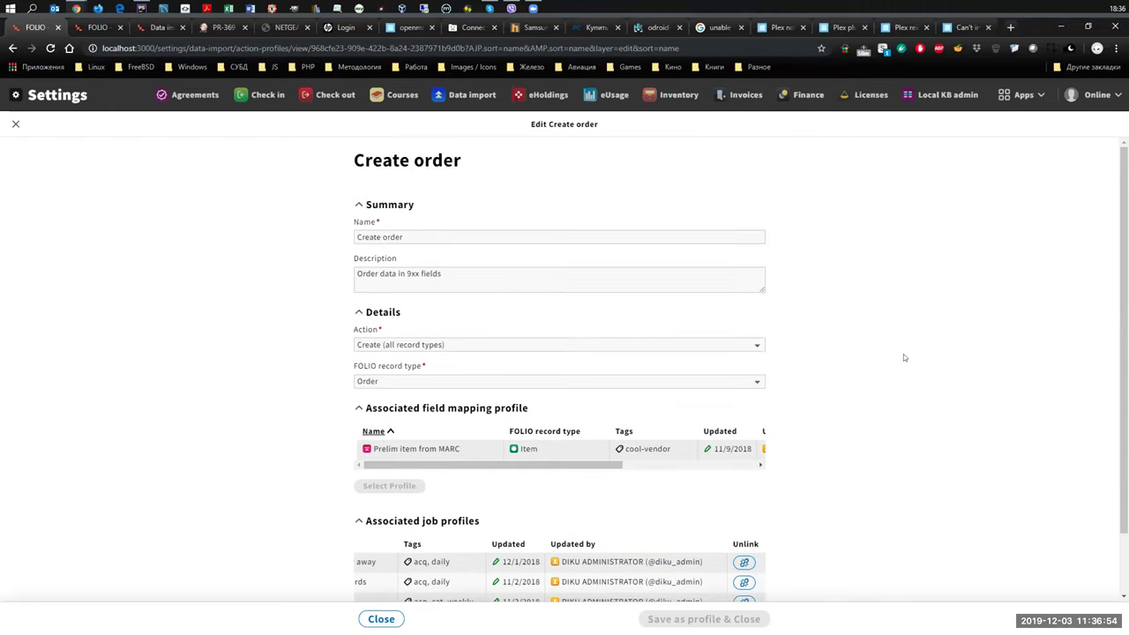
# Leave the Create order form, inspect the edit form of the "Instance - URL only" field mapping profile, and close it without edits.
pyautogui.click(15, 124)
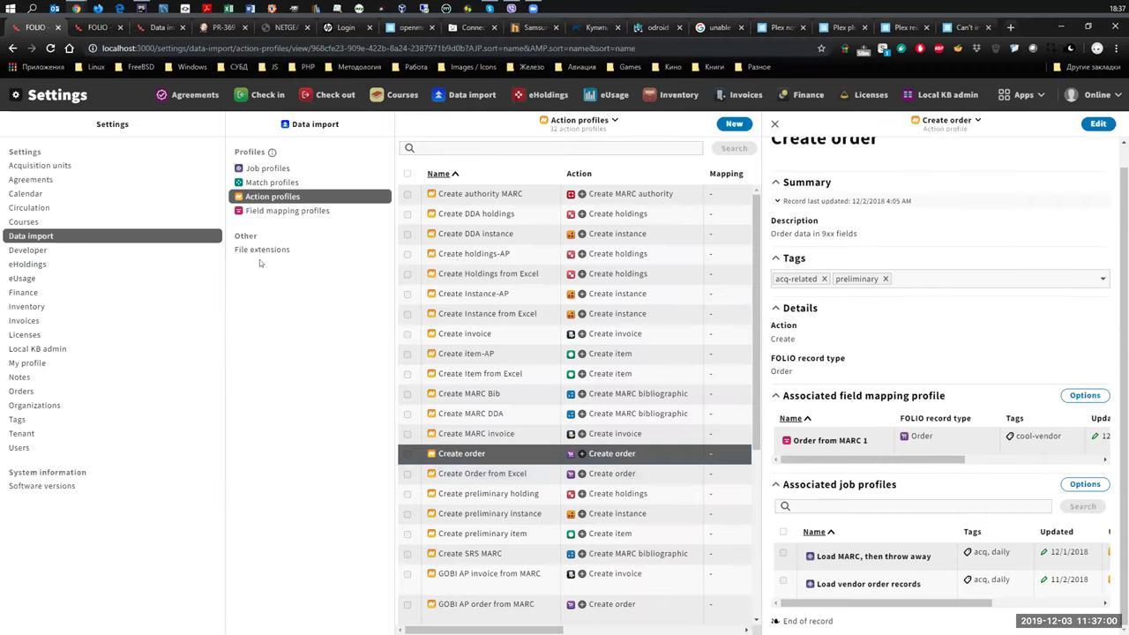
pyautogui.click(266, 213)
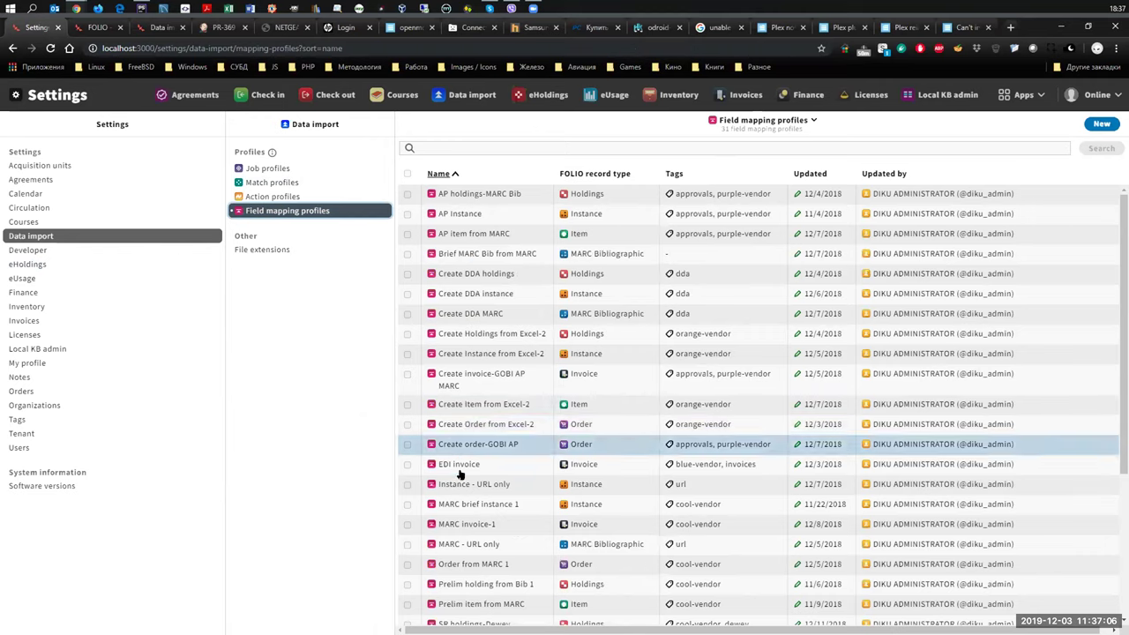
pyautogui.click(460, 487)
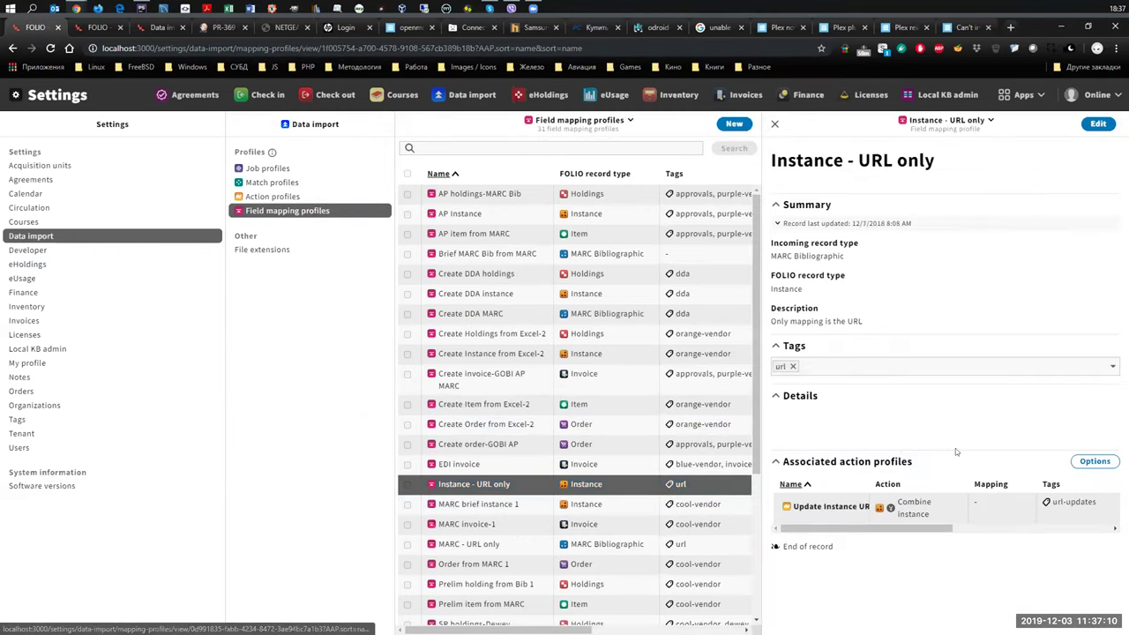
pyautogui.click(1098, 125)
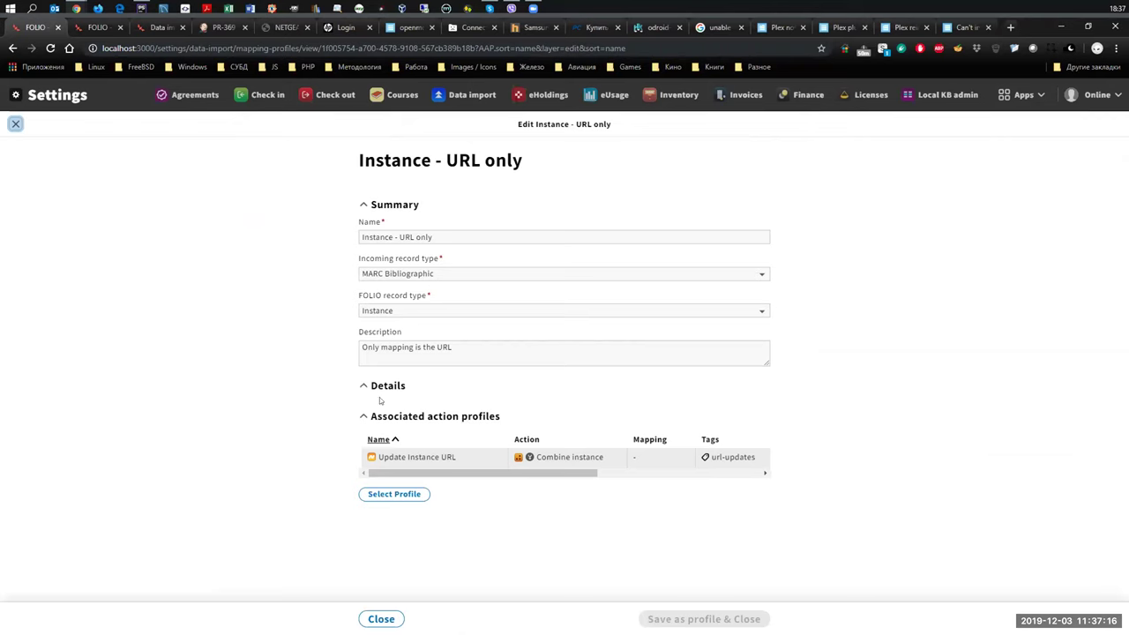
pyautogui.click(15, 124)
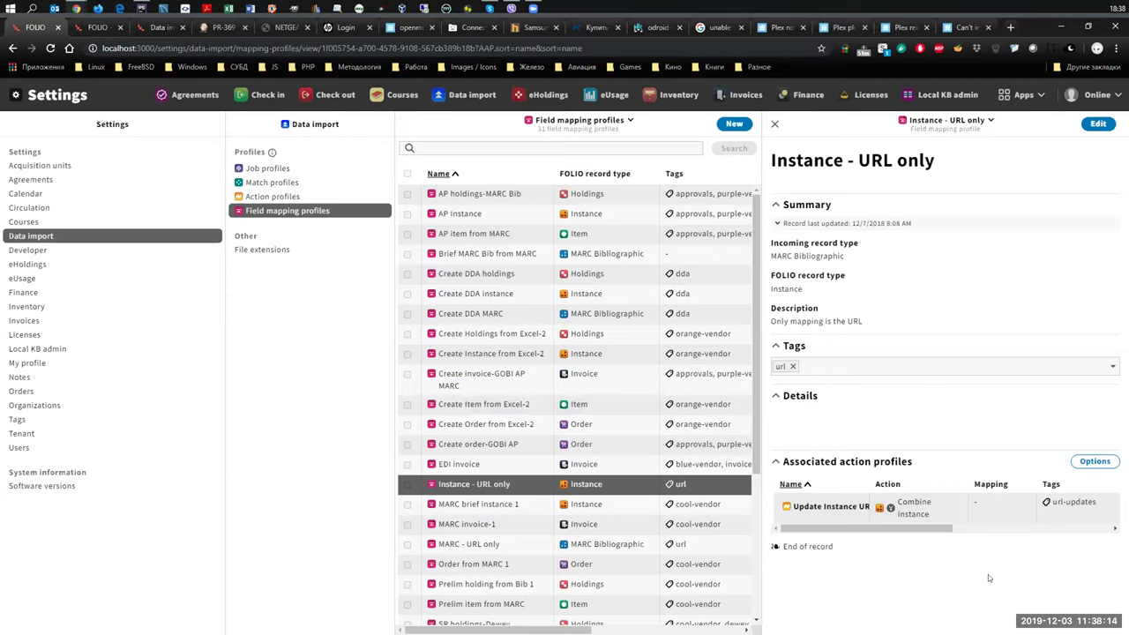
# Review the details, match criteria and associated job profiles of the "MARC Identifiers" match profile.
pyautogui.click(273, 183)
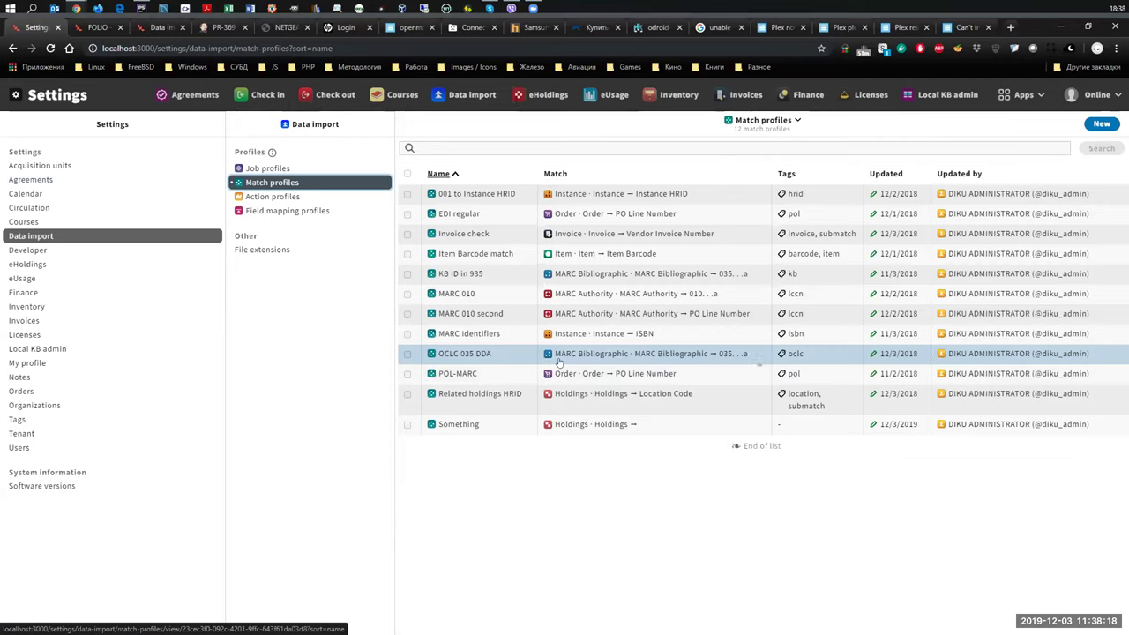
pyautogui.click(446, 333)
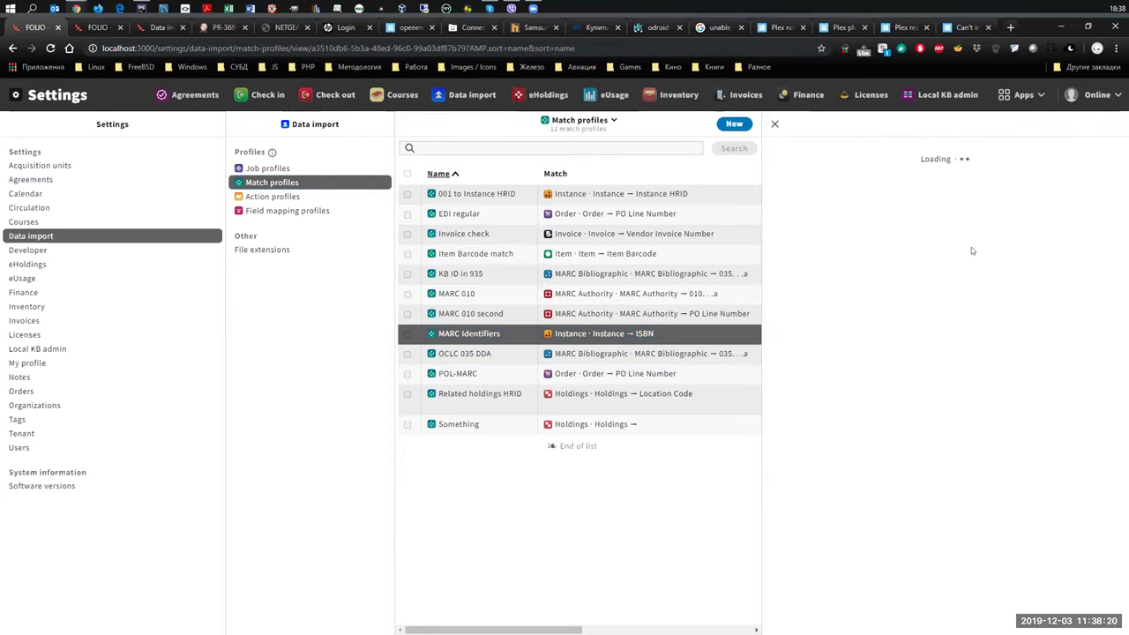
pyautogui.scroll(-5, 972, 252)
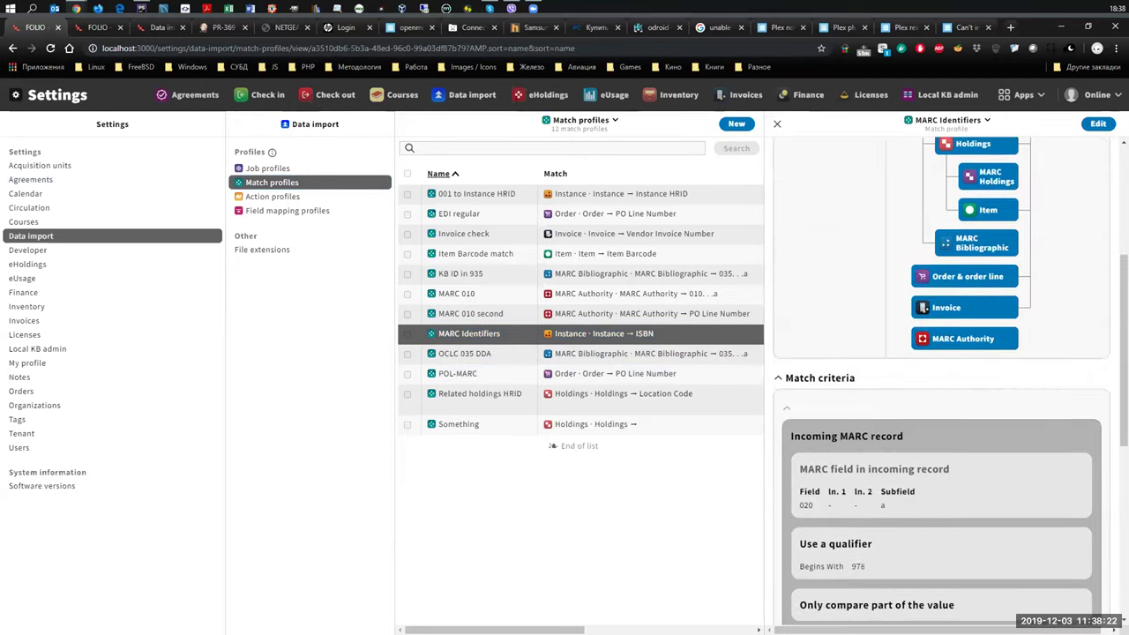
pyautogui.scroll(-6, 952, 522)
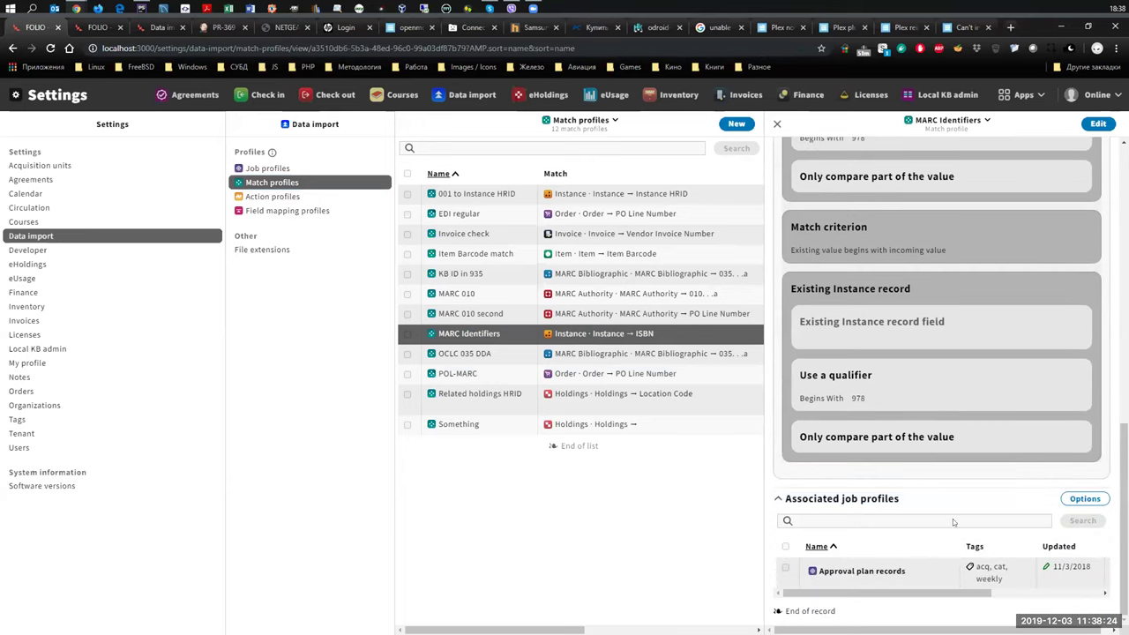
pyautogui.scroll(10, 953, 522)
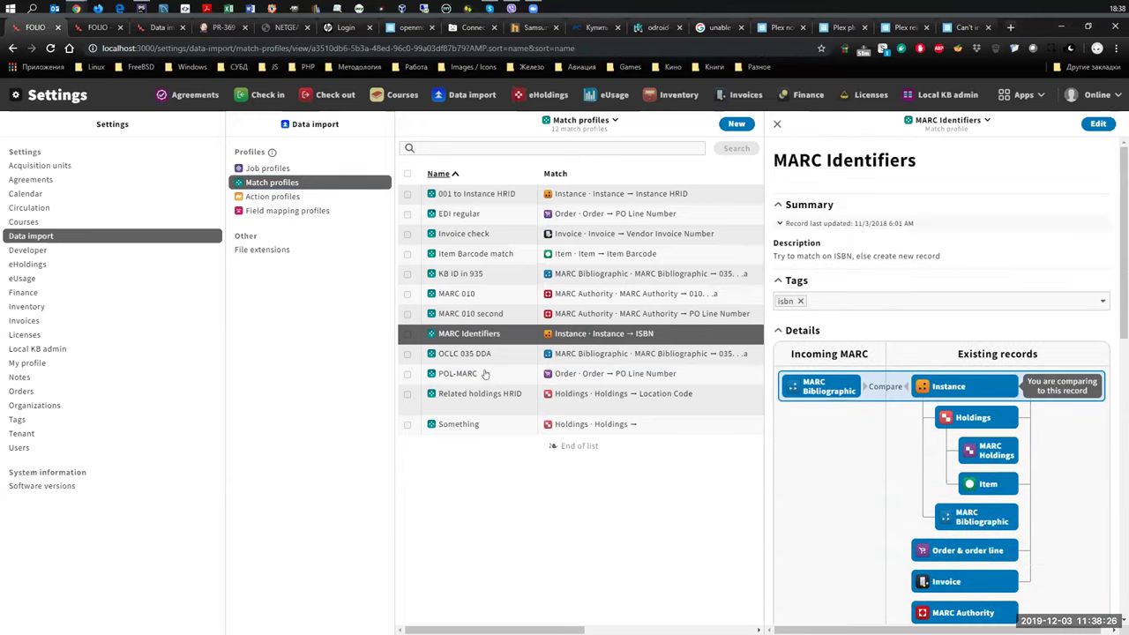
# Leave the match profile for the action profiles list, minimize the browser and switch to Zoom.
pyautogui.click(280, 196)
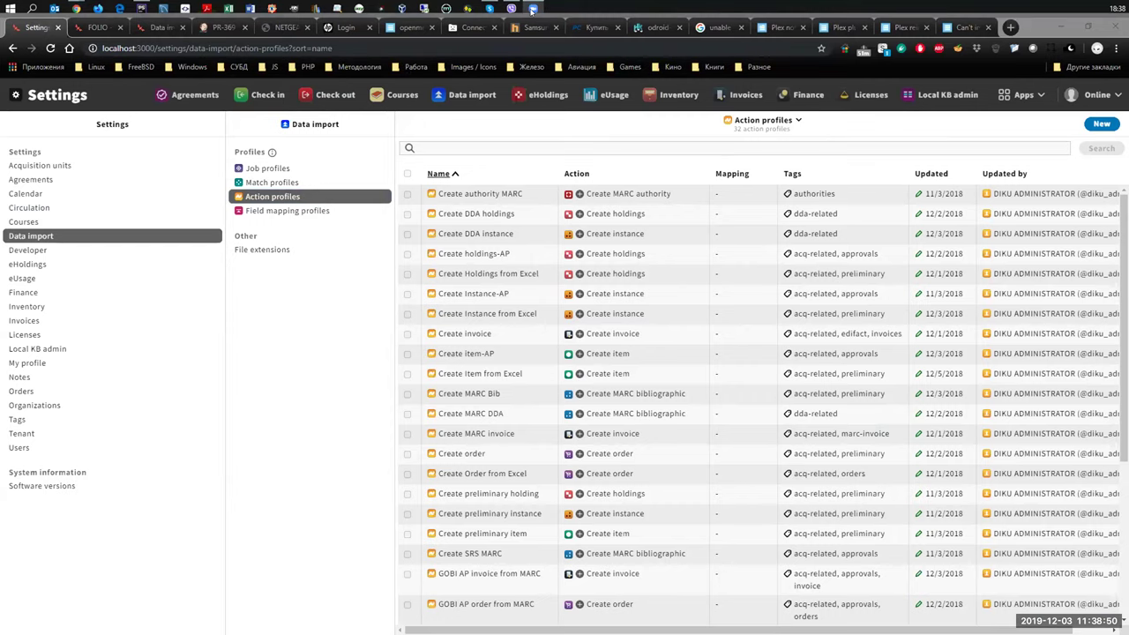
pyautogui.click(1061, 28)
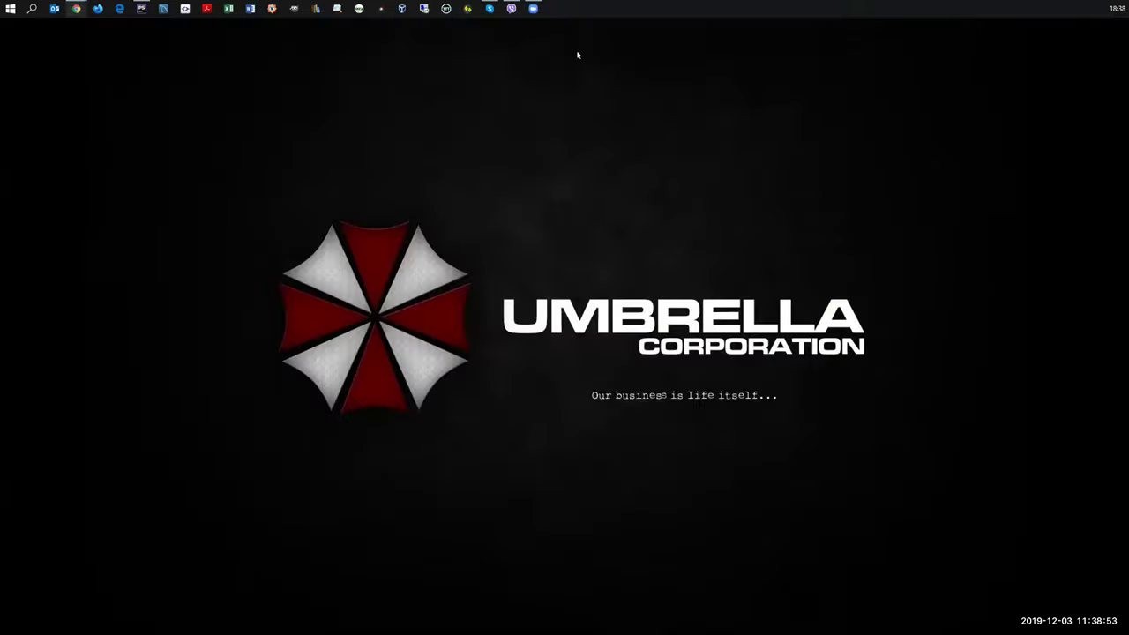
pyautogui.rightClick(533, 11)
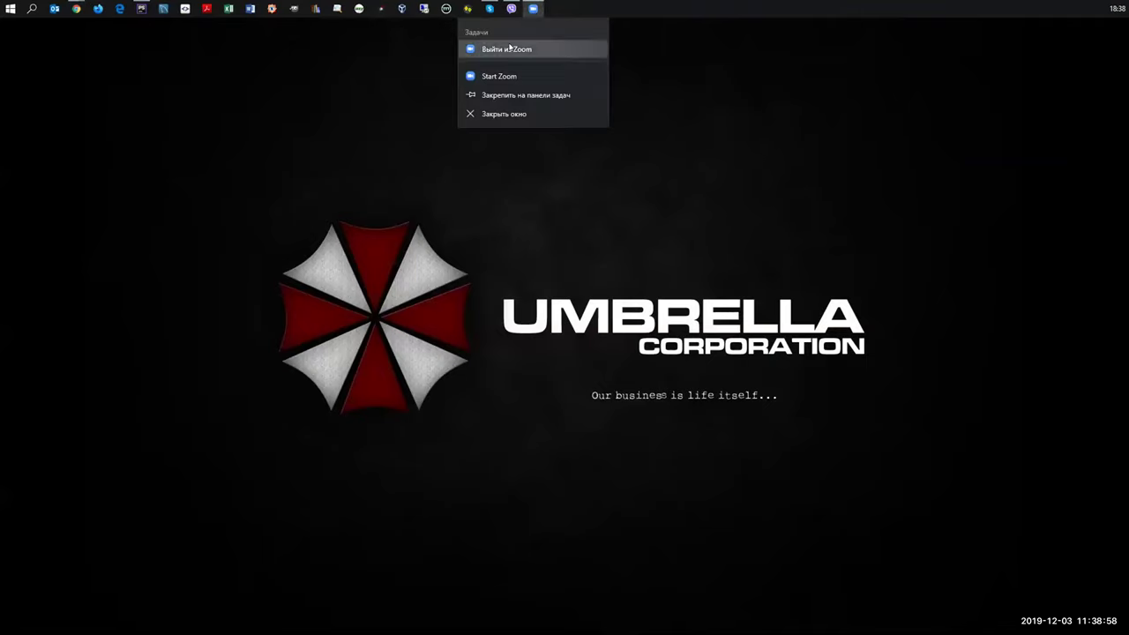
pyautogui.click(504, 79)
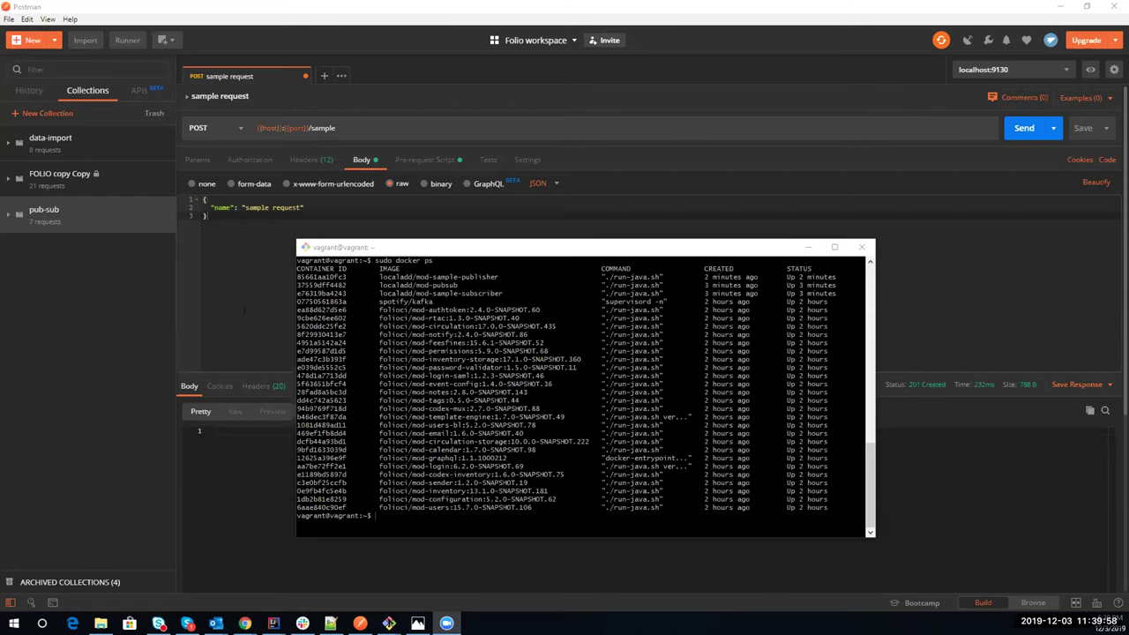
# Highlight the mod-sample-publisher, mod-pubsub and mod-sample-subscriber containers in the docker ps output, singling out the subscriber.
pyautogui.click(362, 277)
pyautogui.moveTo(362, 277); pyautogui.dragTo(514, 292)
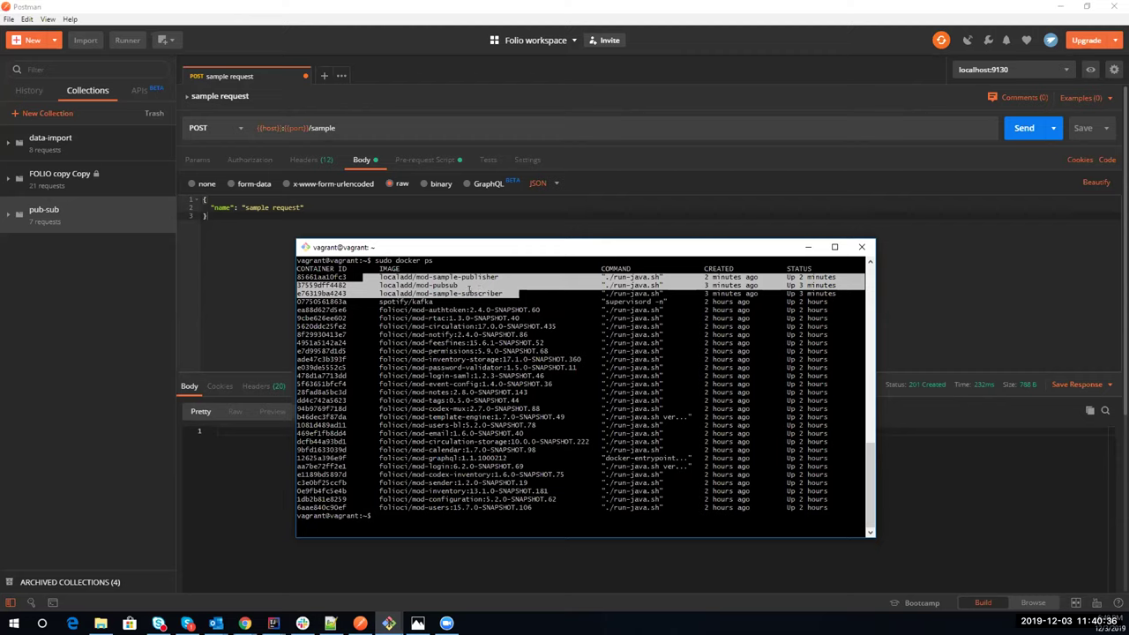
pyautogui.moveTo(457, 293); pyautogui.dragTo(505, 293)
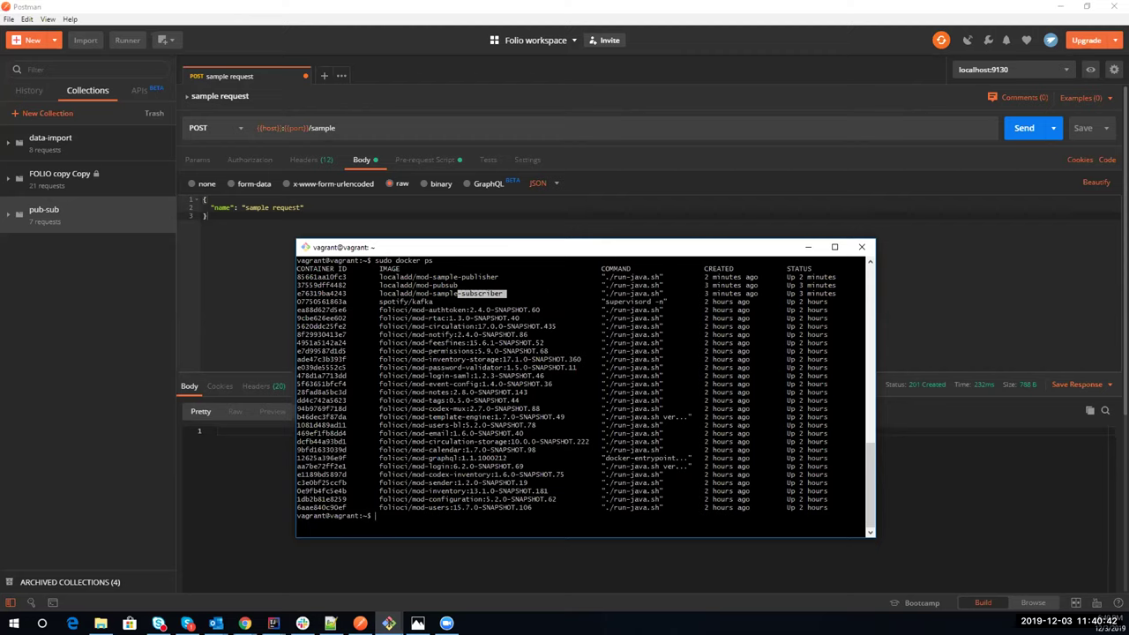
# Minimize the terminal and send the POST sample request with "sample request" as the name in its body.
pyautogui.click(808, 247)
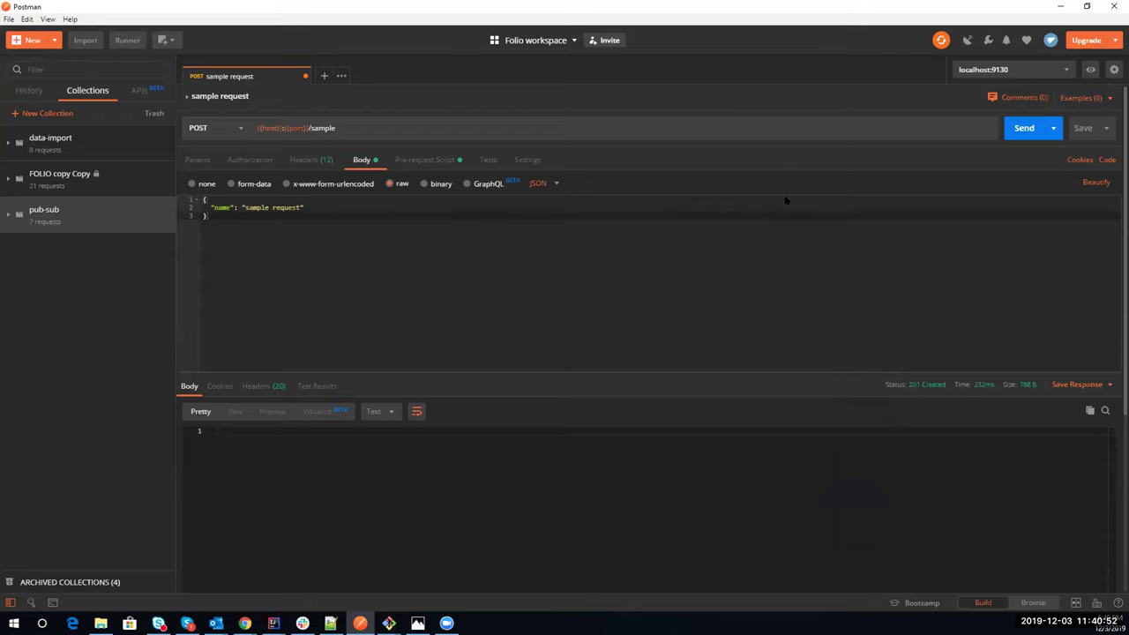
pyautogui.click(1026, 128)
# Examine the latest event entries in the mod-pubsub and mod-sample-subscriber terminal logs, and return to Postman.
pyautogui.click(389, 624)
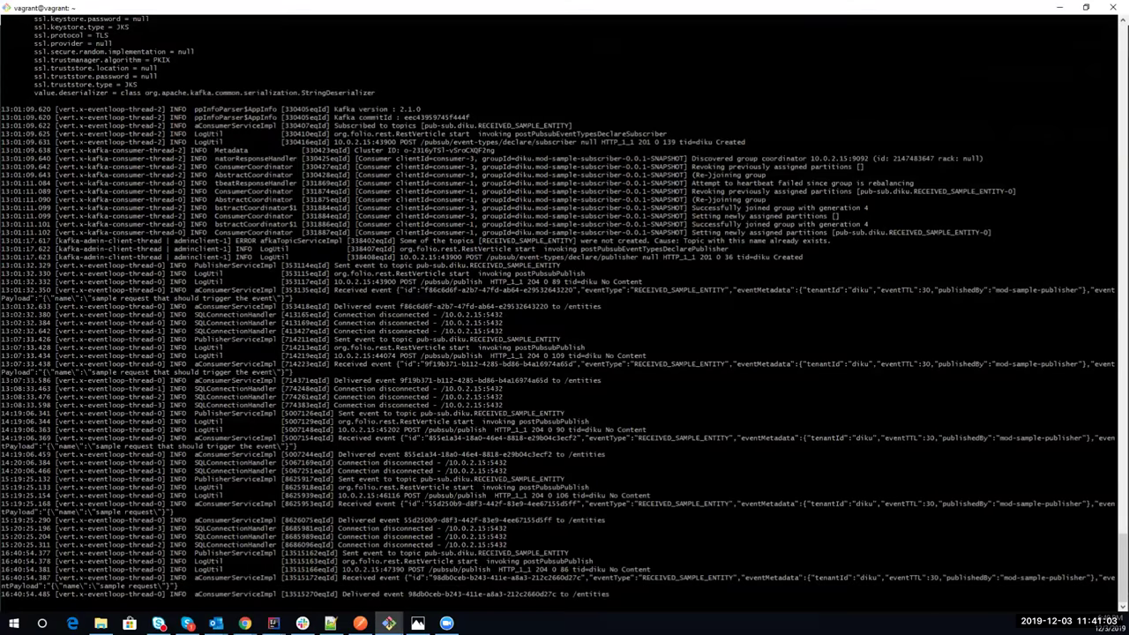
pyautogui.moveTo(338, 577); pyautogui.dragTo(611, 594)
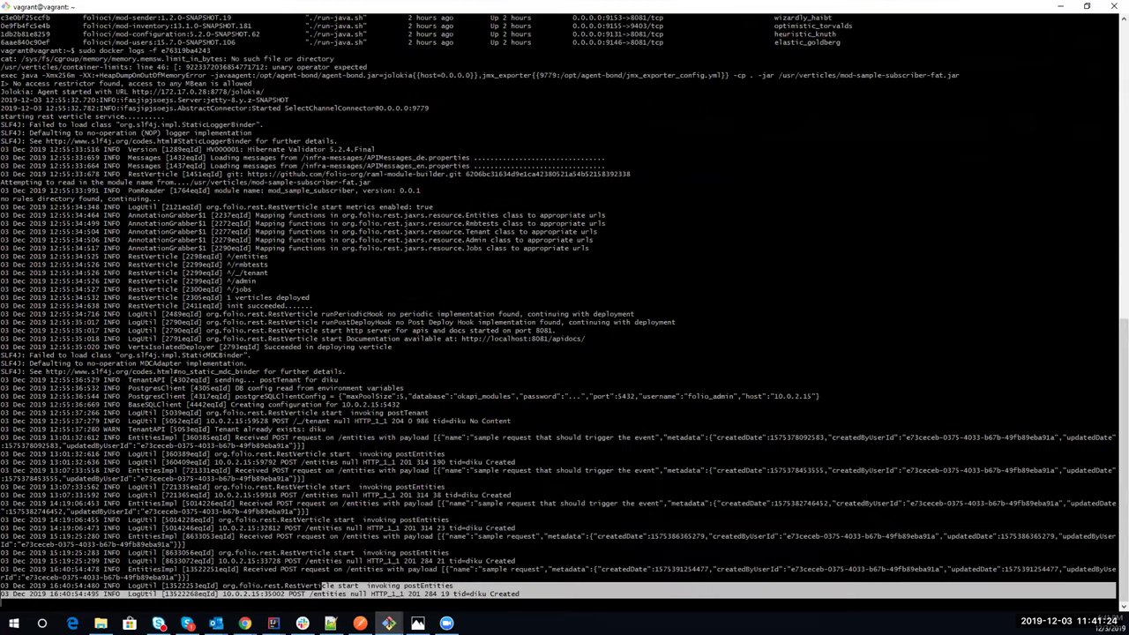
pyautogui.hotkey('alt', 'Tab')
pyautogui.hotkey('alt', 'Tab')
pyautogui.press('Tab')
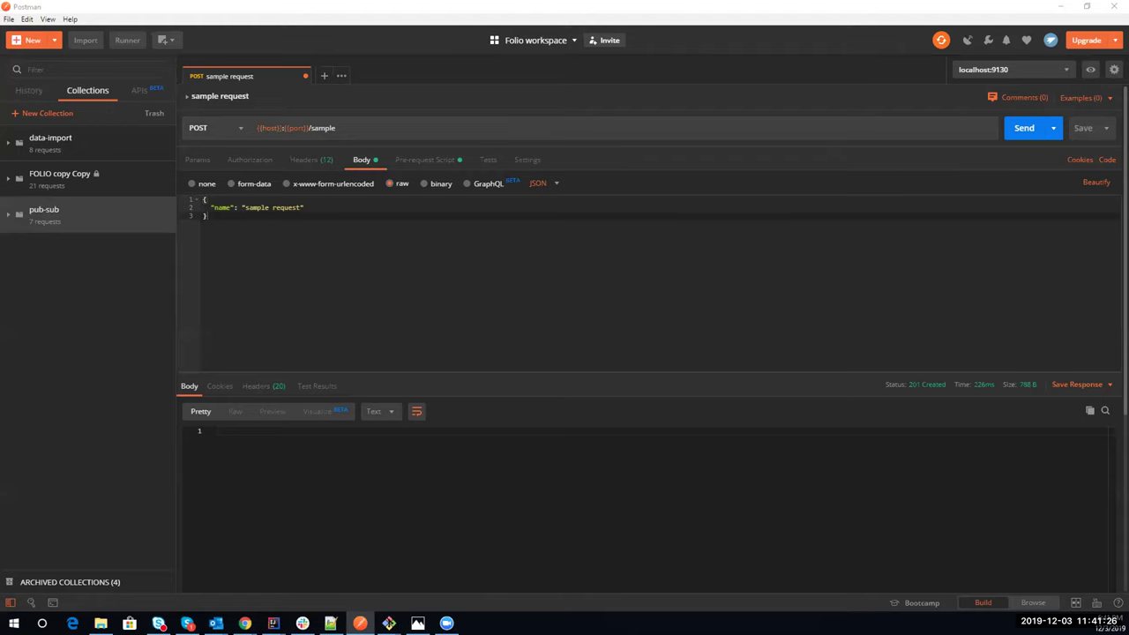
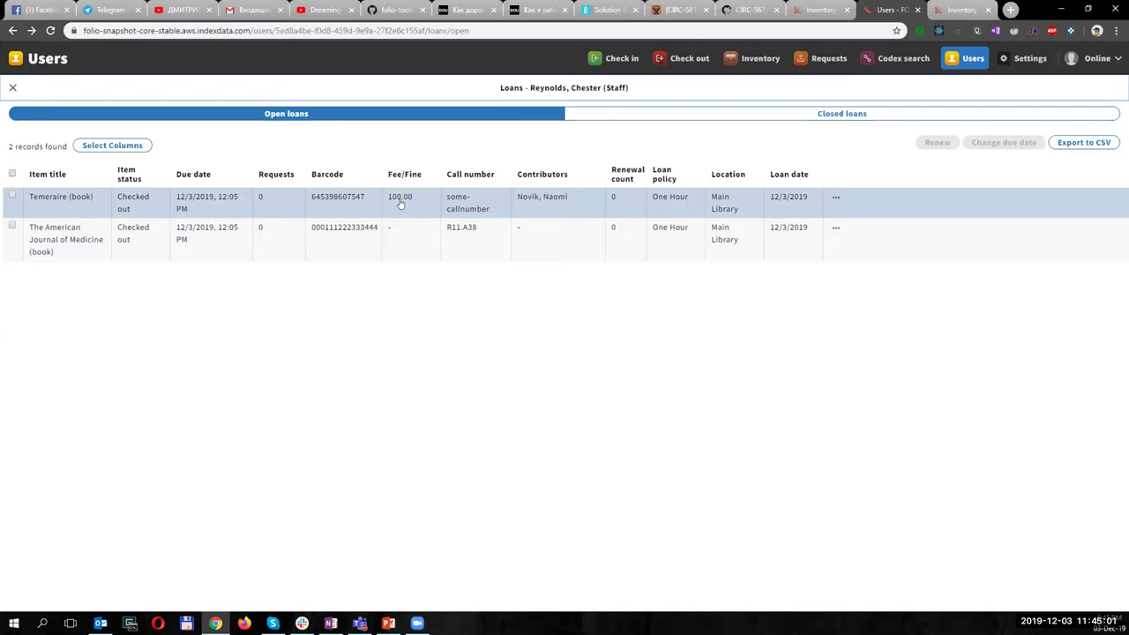
# Review the circulation loan history settings for anonymizing closed loans, keeping the interval of 1 minute after the loan closes.
pyautogui.click(1025, 59)
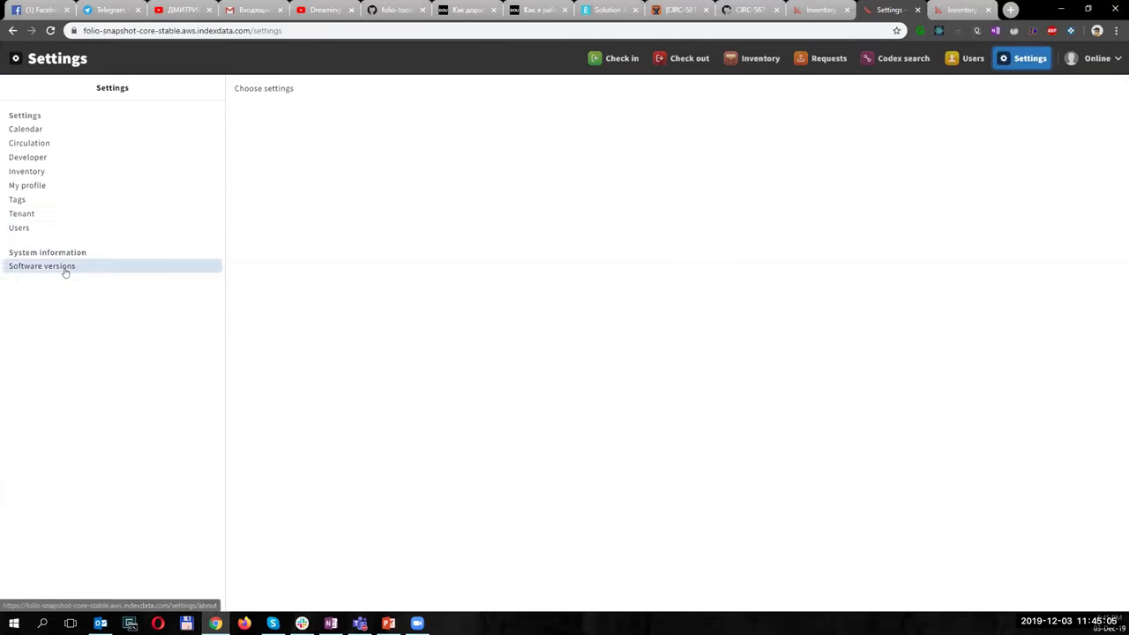
pyautogui.click(53, 145)
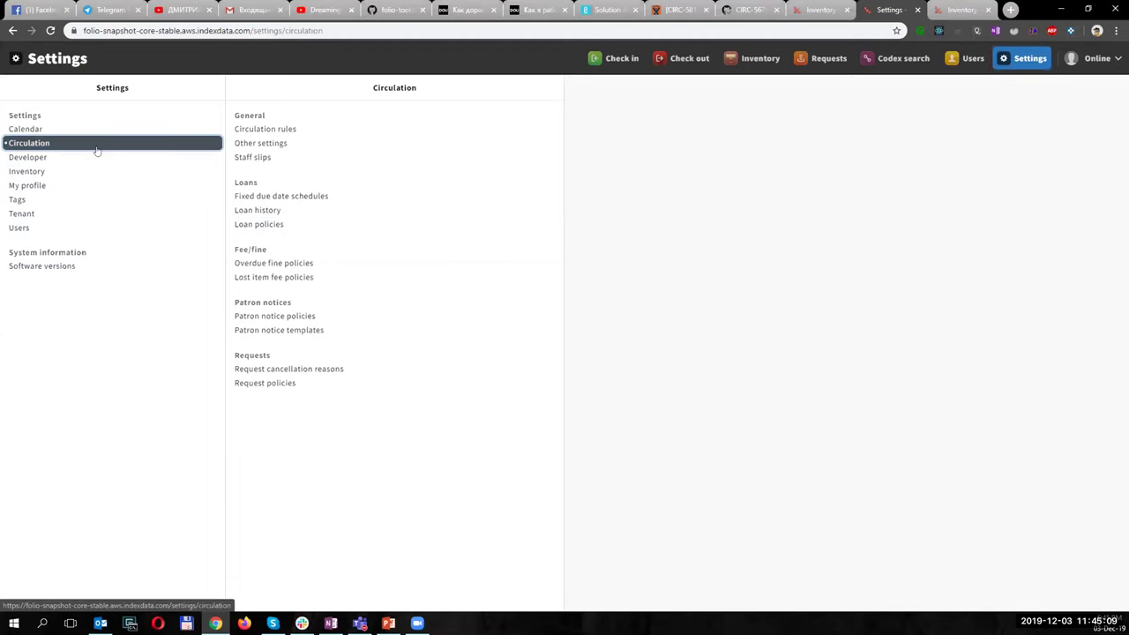
pyautogui.click(260, 211)
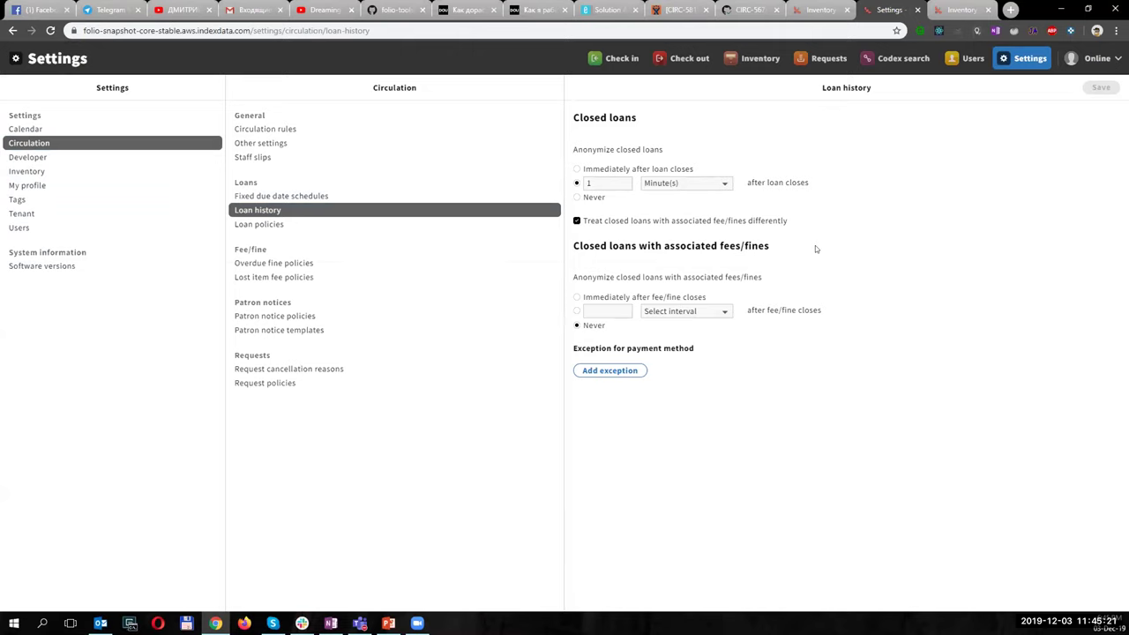
pyautogui.click(663, 172)
pyautogui.click(578, 183)
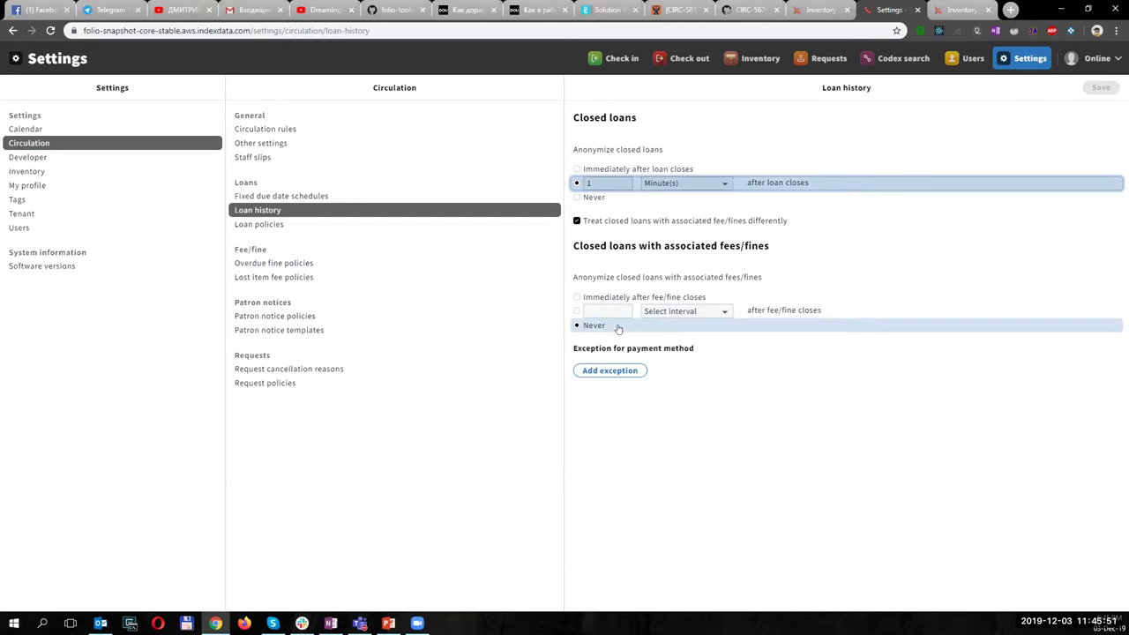
pyautogui.click(617, 60)
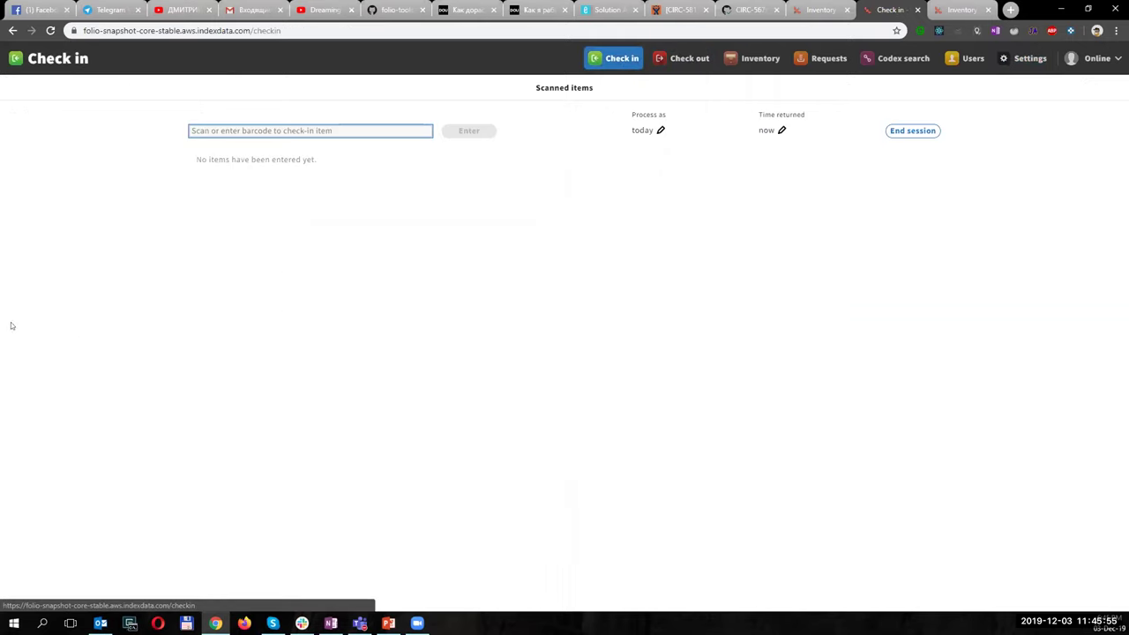
pyautogui.hotkey('alt', 'Tab')
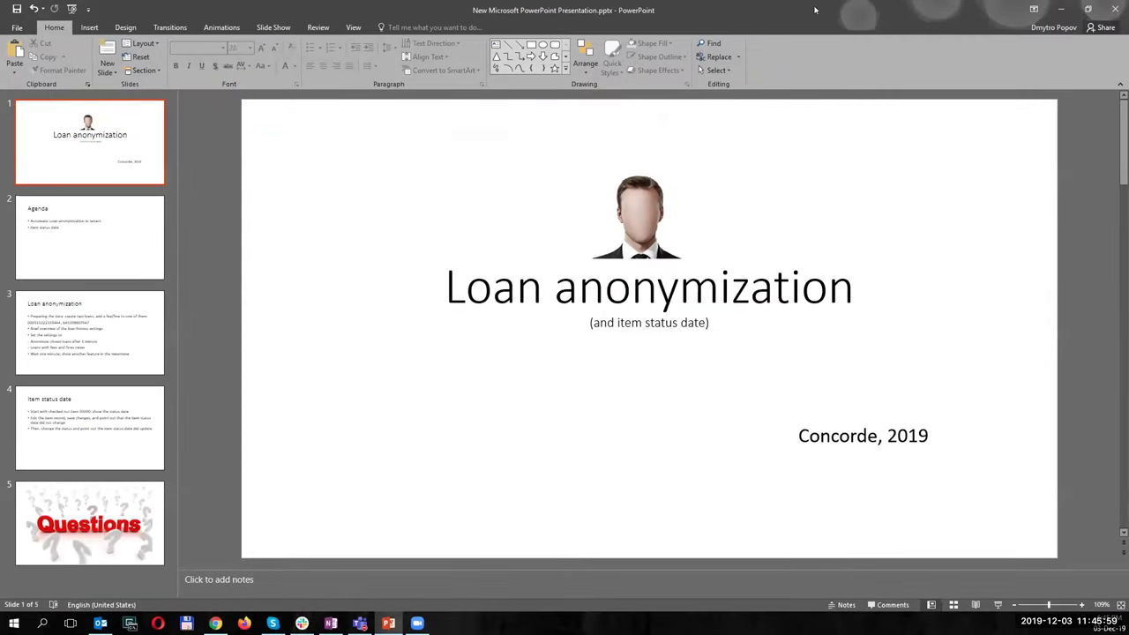
pyautogui.hotkey('alt', 'Tab')
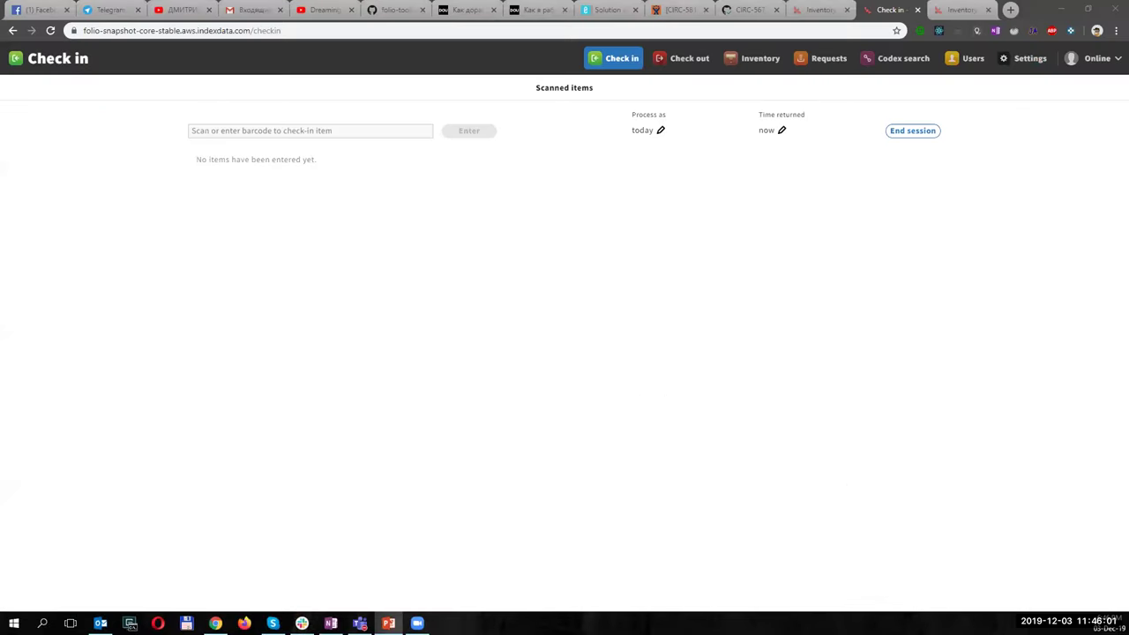
pyautogui.click(335, 131)
pyautogui.click(227, 194)
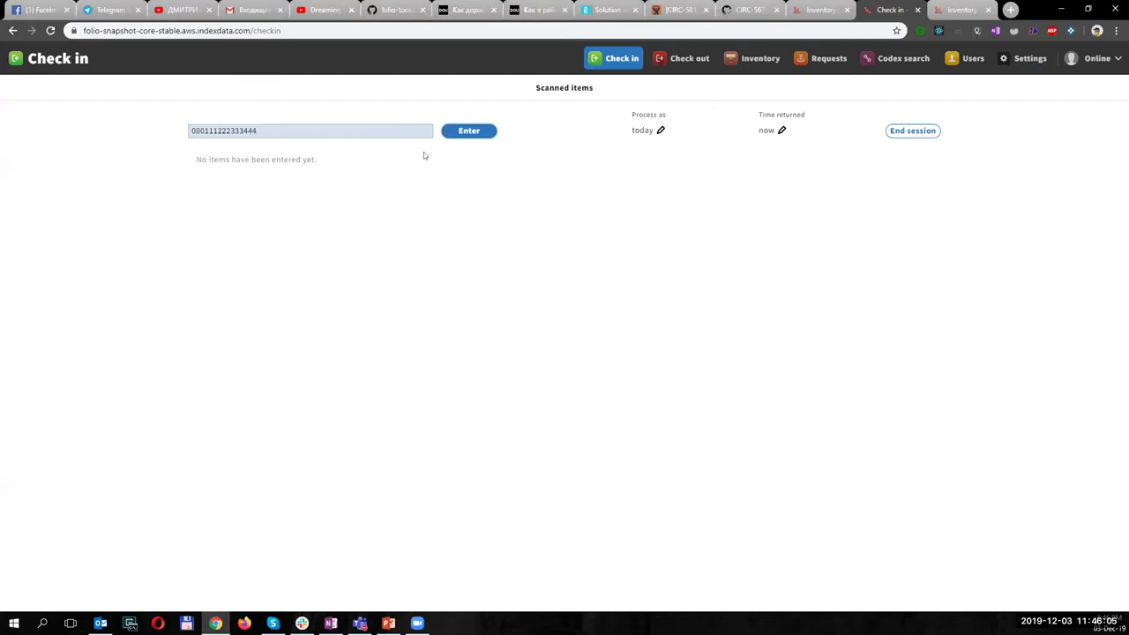
pyautogui.press('Return')
pyautogui.click(684, 218)
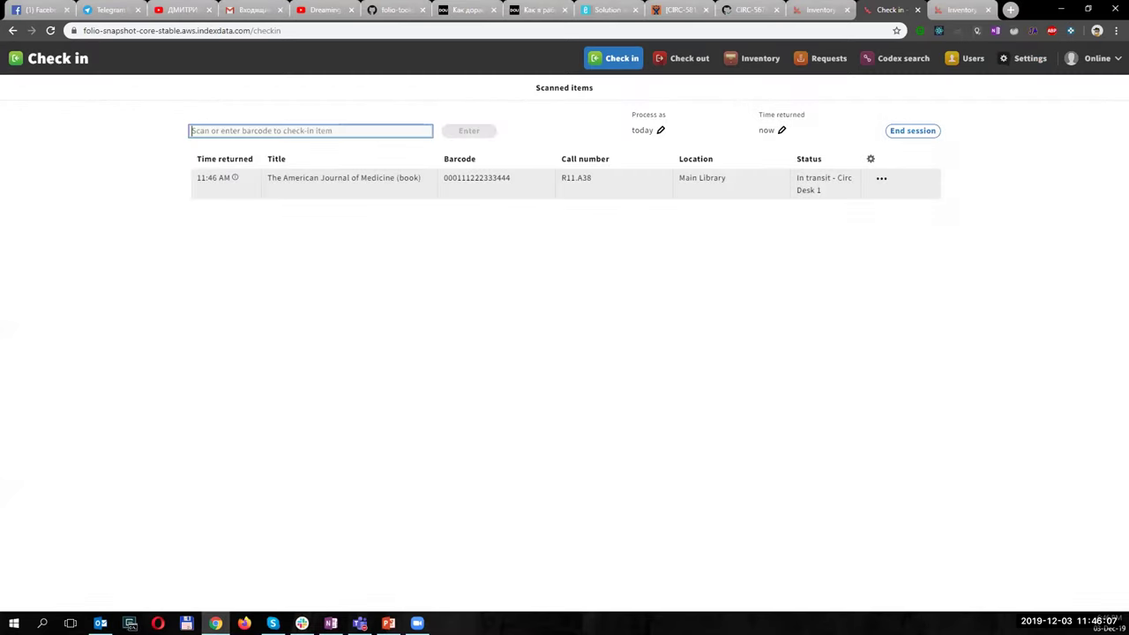
pyautogui.hotkey('alt', 'Tab')
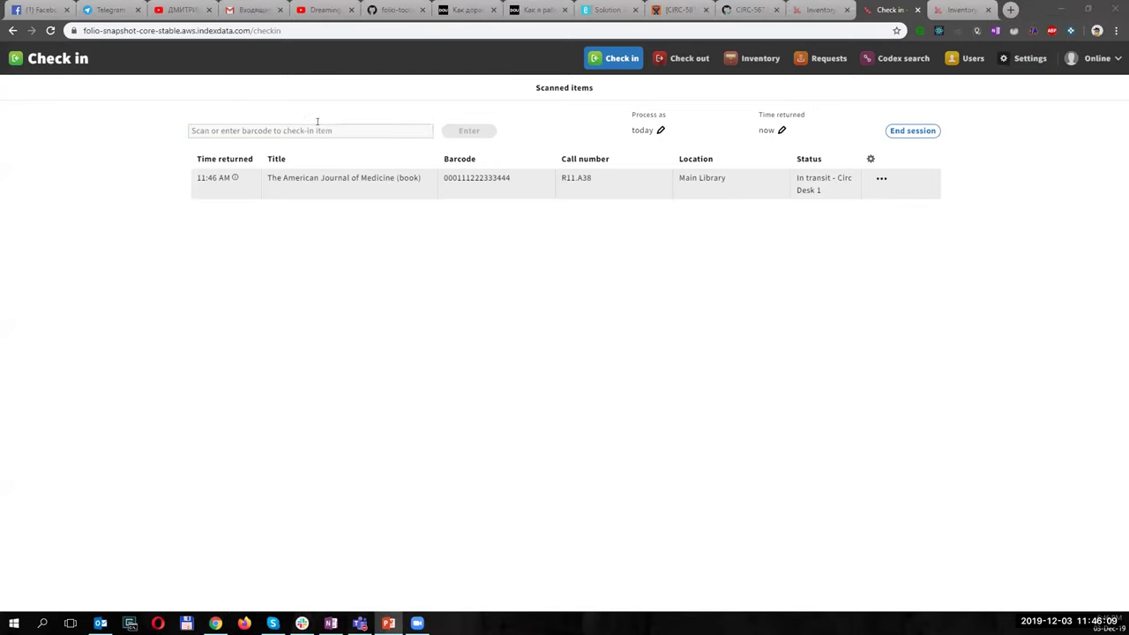
pyautogui.click(317, 129)
pyautogui.click(265, 184)
pyautogui.click(472, 132)
pyautogui.moveTo(453, 172); pyautogui.dragTo(701, 210)
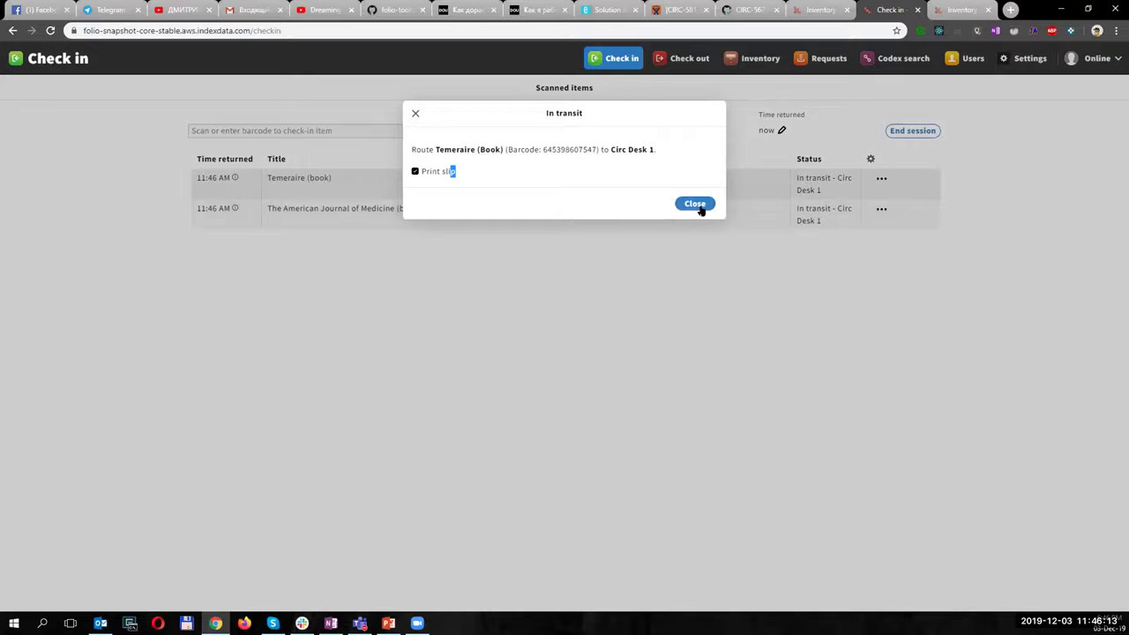
pyautogui.click(700, 209)
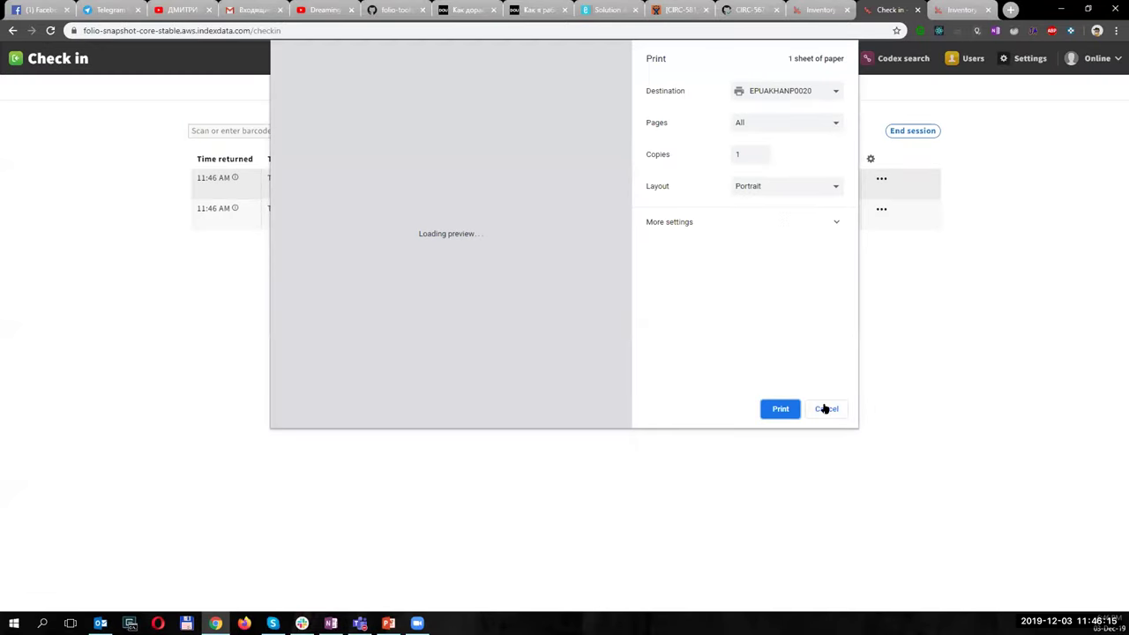
pyautogui.click(826, 408)
# Return to the patron's loans in Users and show the closed loans.
pyautogui.click(965, 61)
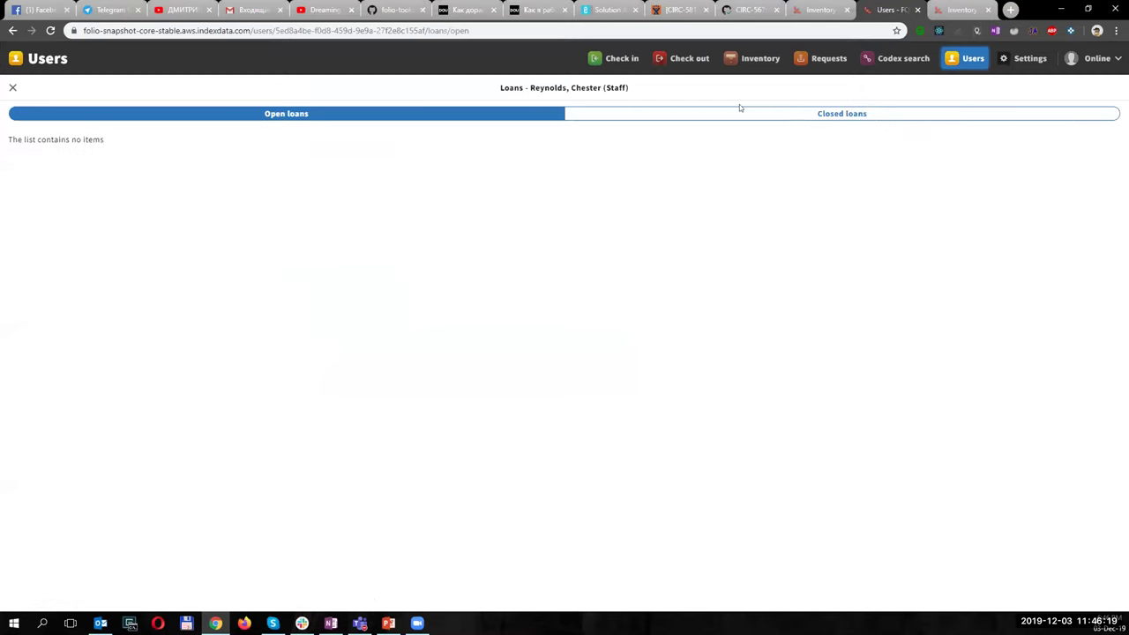
pyautogui.click(756, 113)
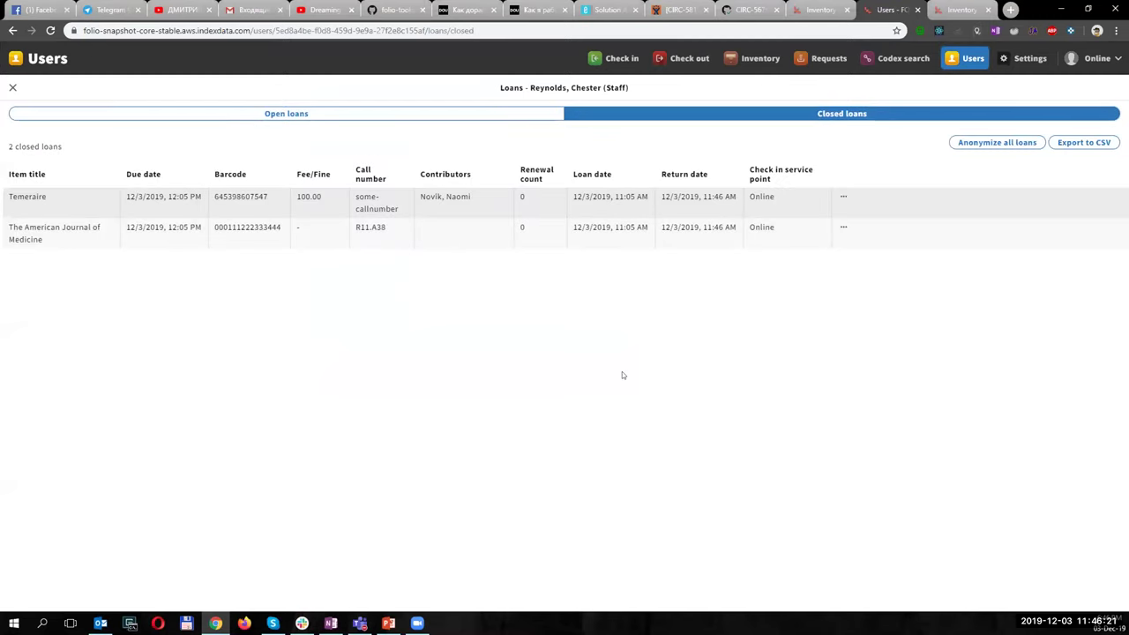
# Refresh the patron's closed loans and search the Inventory items by barcode for 90000.
pyautogui.press('F5')
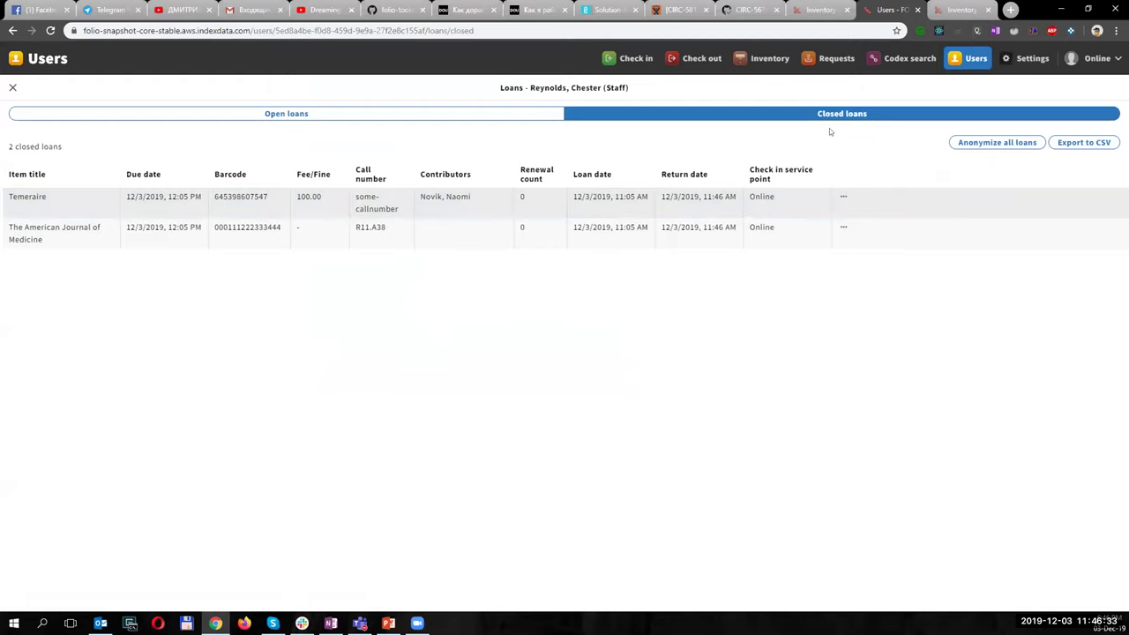
pyautogui.click(697, 59)
pyautogui.click(628, 56)
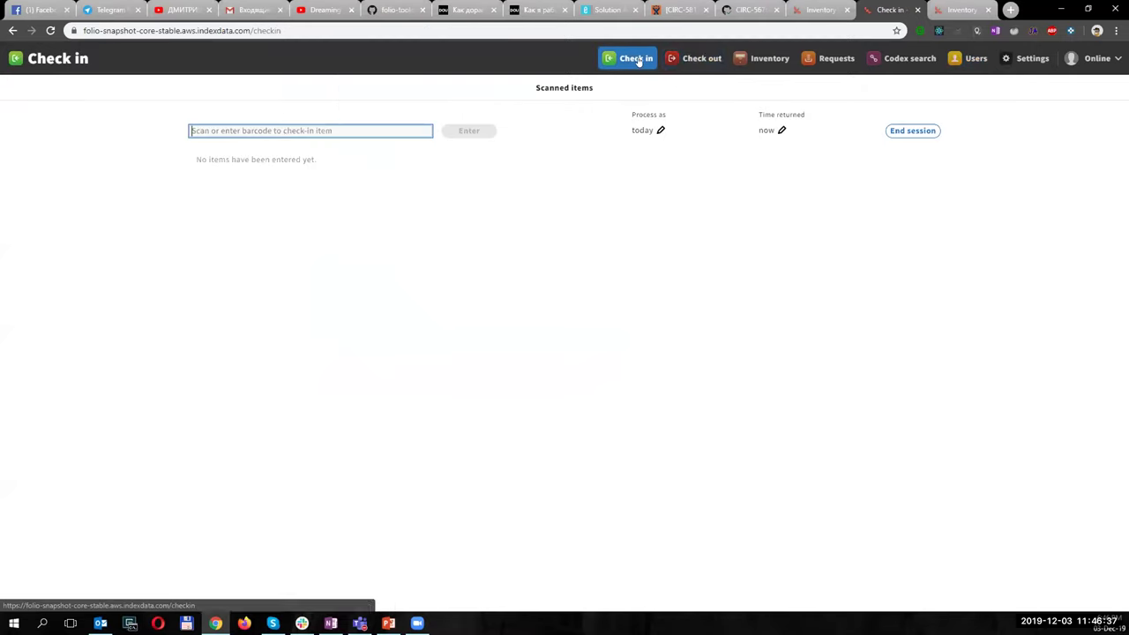
pyautogui.click(751, 62)
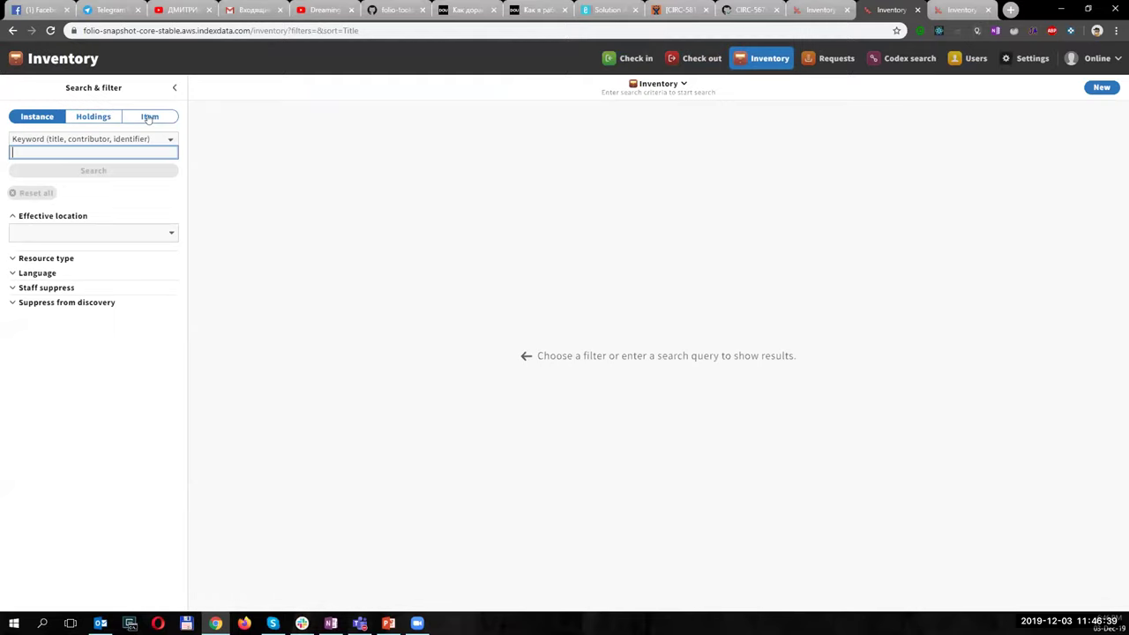
pyautogui.click(139, 140)
pyautogui.click(88, 165)
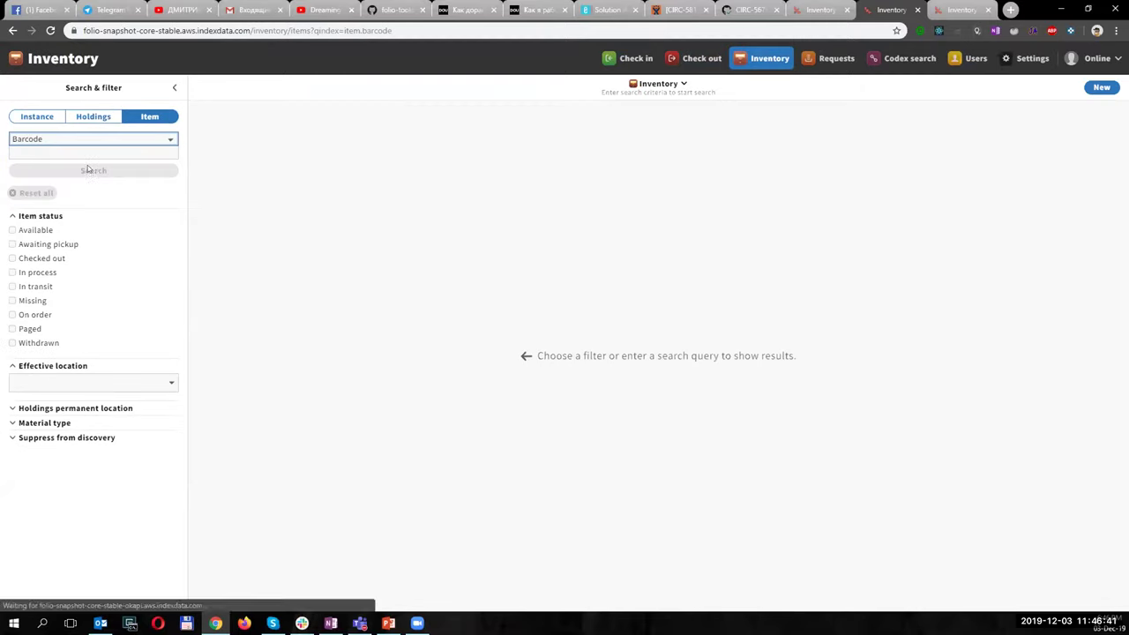
pyautogui.click(98, 152)
pyautogui.write('9')
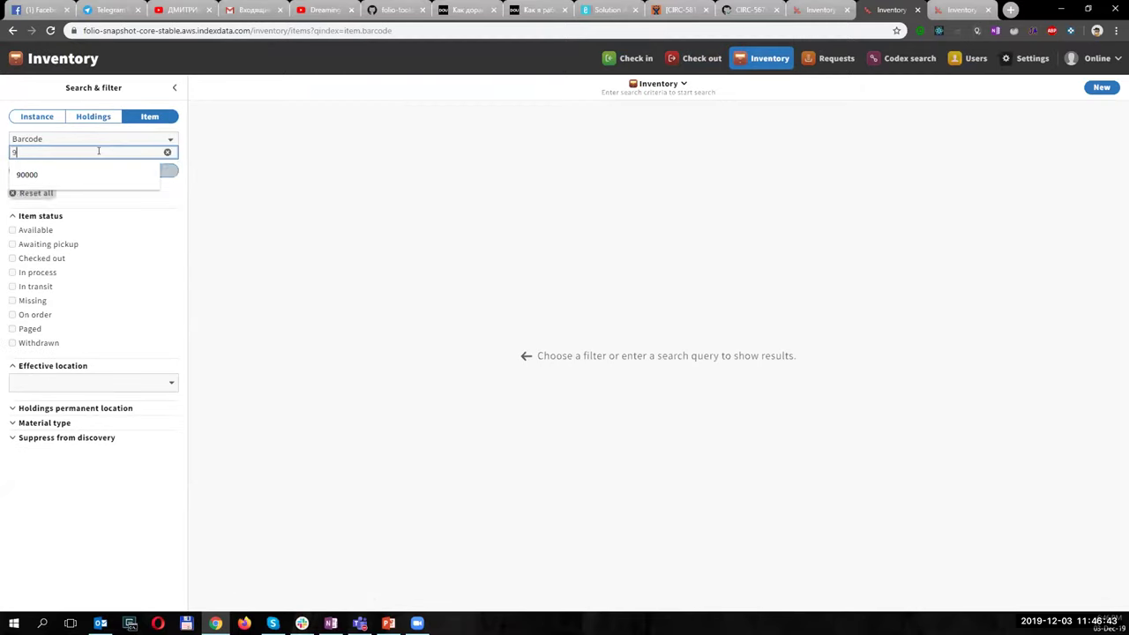
pyautogui.write('0000')
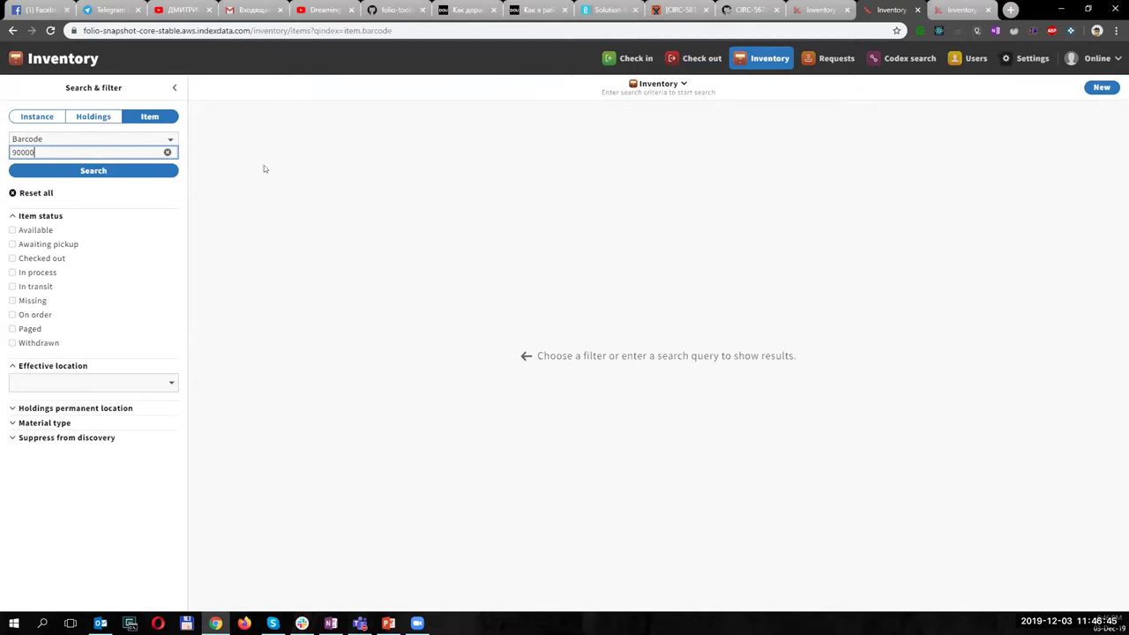
pyautogui.click(144, 170)
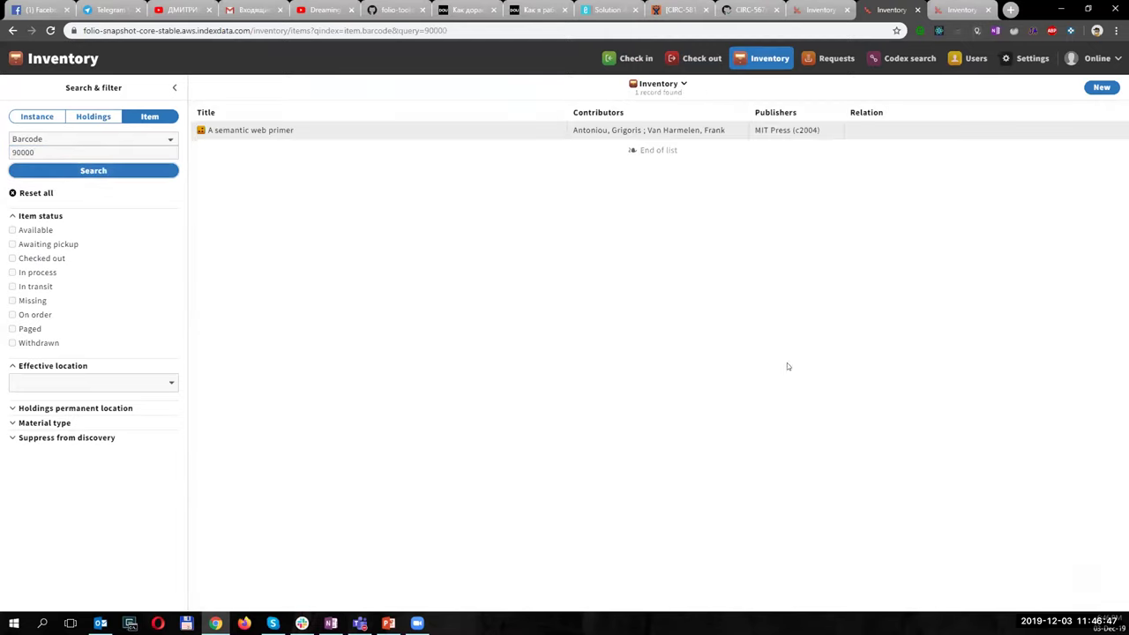
# Open item 90000 of A semantic web primer and examine its item status date and record update date.
pyautogui.click(323, 130)
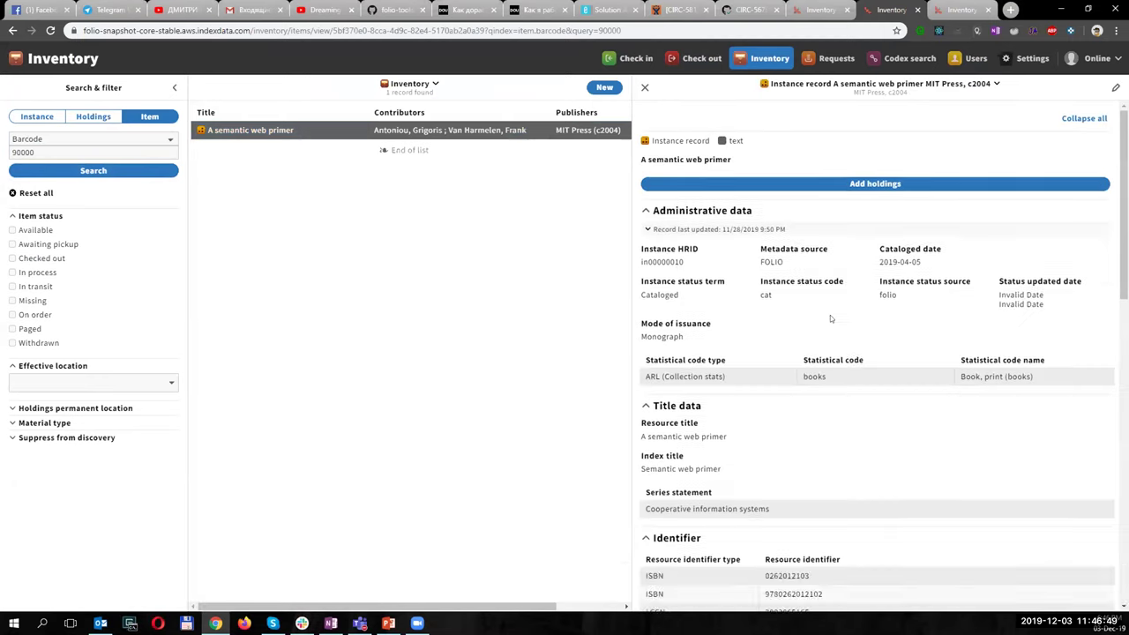
pyautogui.scroll(-5, 897, 467)
pyautogui.scroll(2, 858, 451)
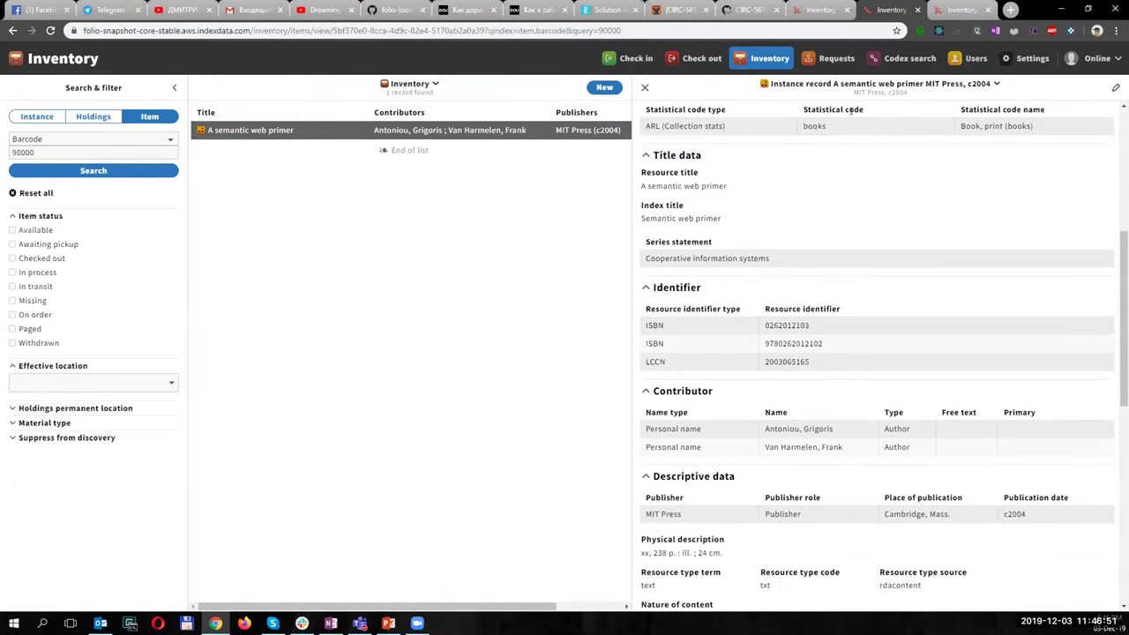
pyautogui.scroll(5, 733, 248)
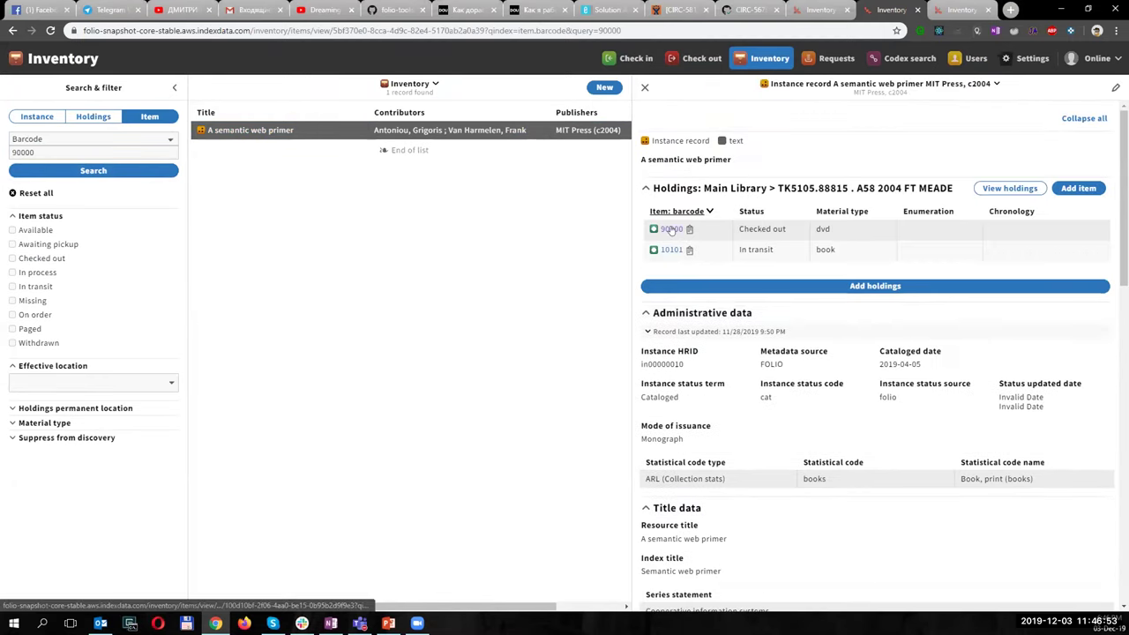
pyautogui.click(670, 230)
pyautogui.scroll(-5, 283, 378)
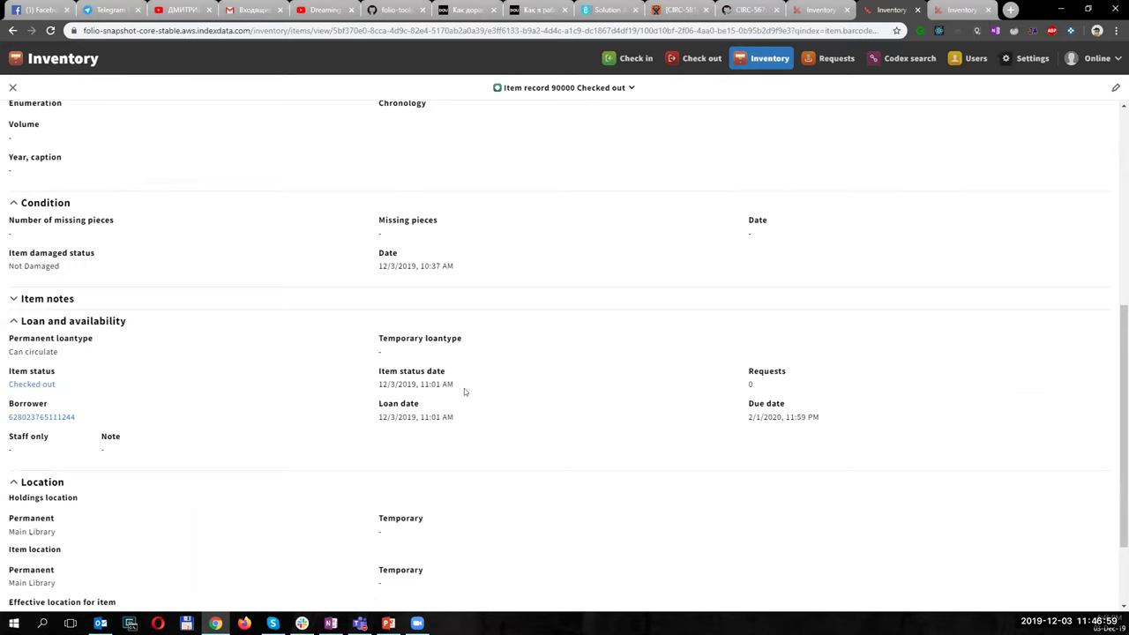
pyautogui.moveTo(455, 384); pyautogui.dragTo(377, 384)
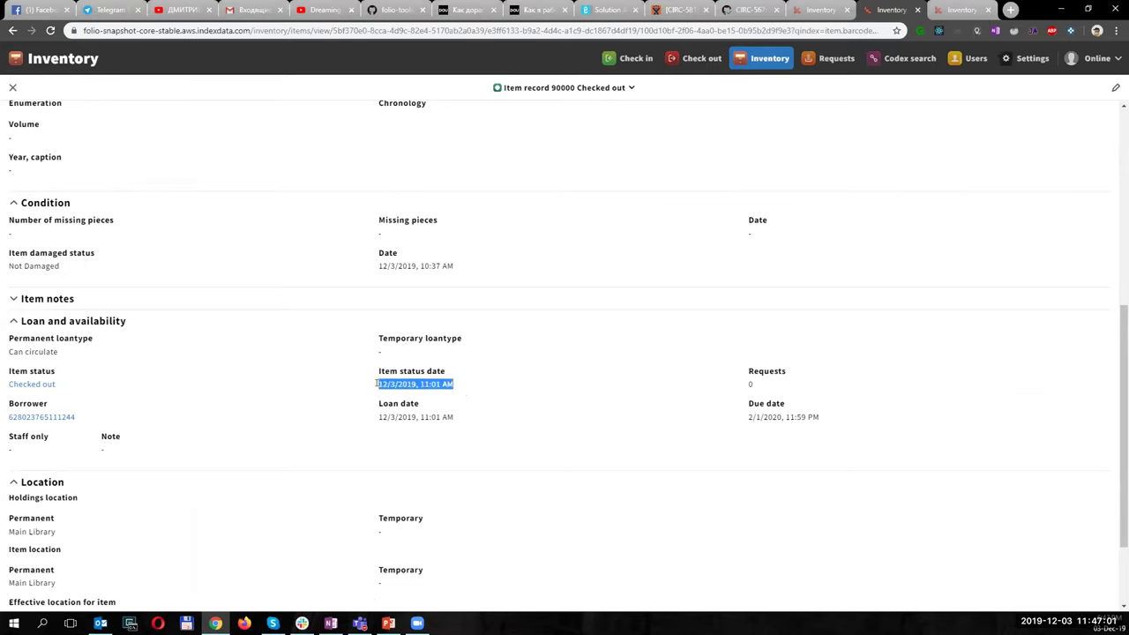
pyautogui.click(457, 389)
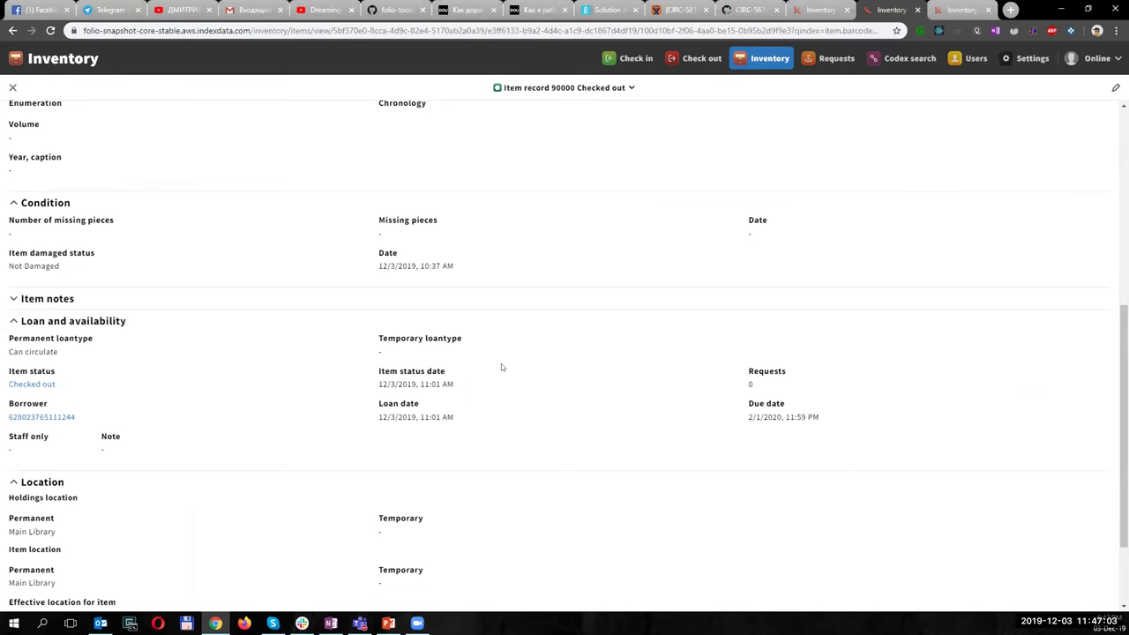
pyautogui.scroll(5, 670, 434)
pyautogui.scroll(-3, 710, 351)
pyautogui.scroll(3, 551, 357)
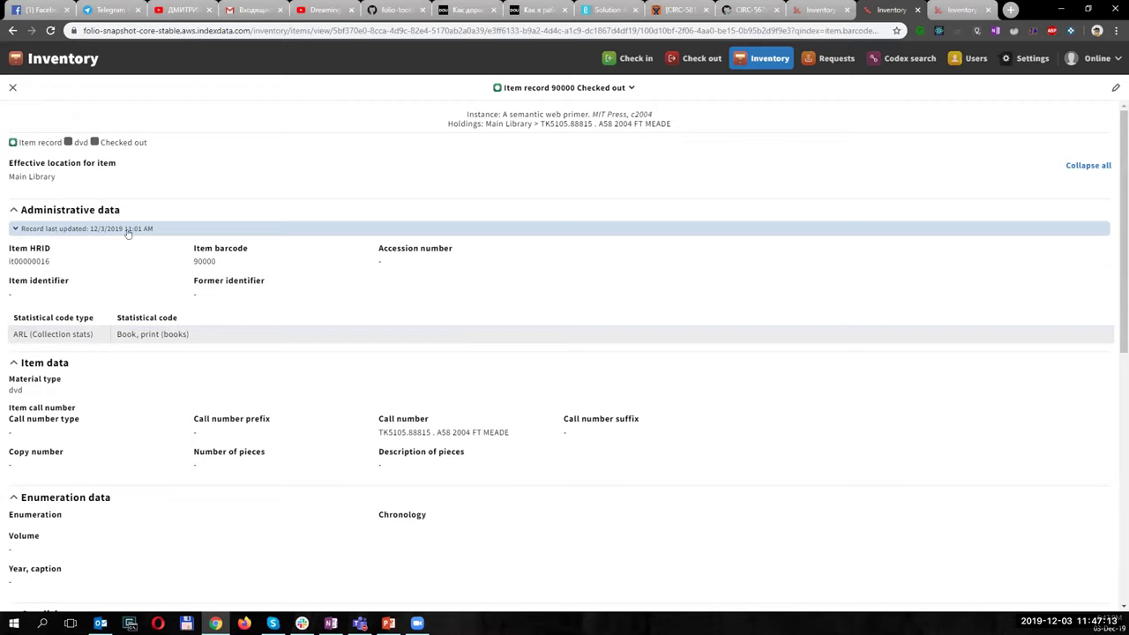
# Edit the item record, set its material type to electronic resource, and save it.
pyautogui.click(625, 88)
pyautogui.click(507, 109)
pyautogui.scroll(-5, 284, 340)
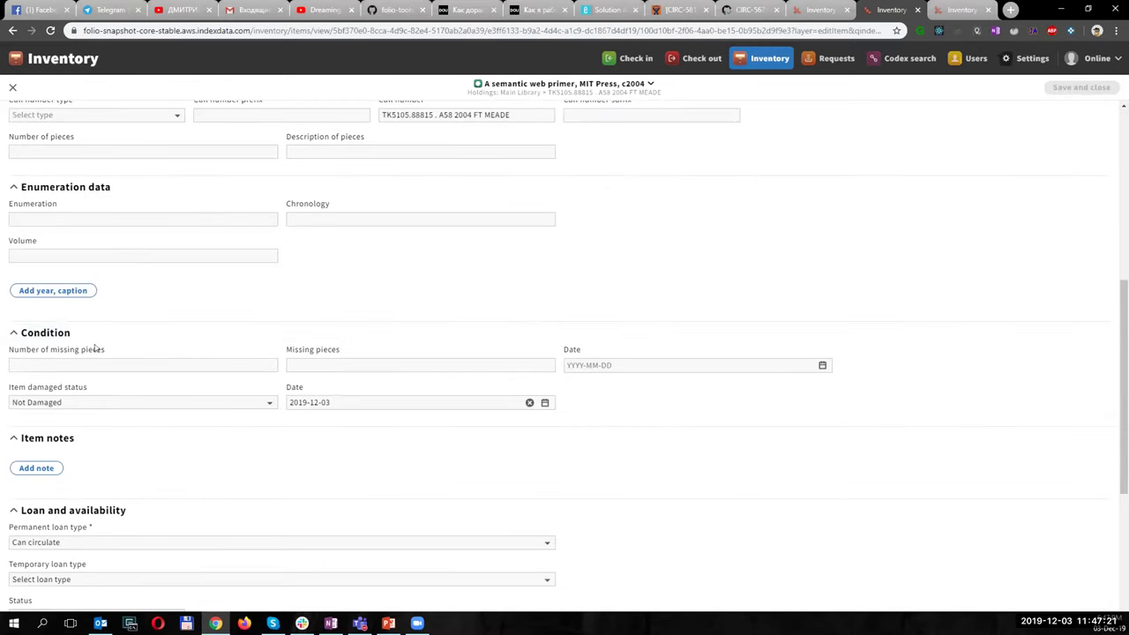
pyautogui.scroll(2, 95, 352)
pyautogui.scroll(3, 84, 241)
pyautogui.click(184, 334)
pyautogui.click(212, 381)
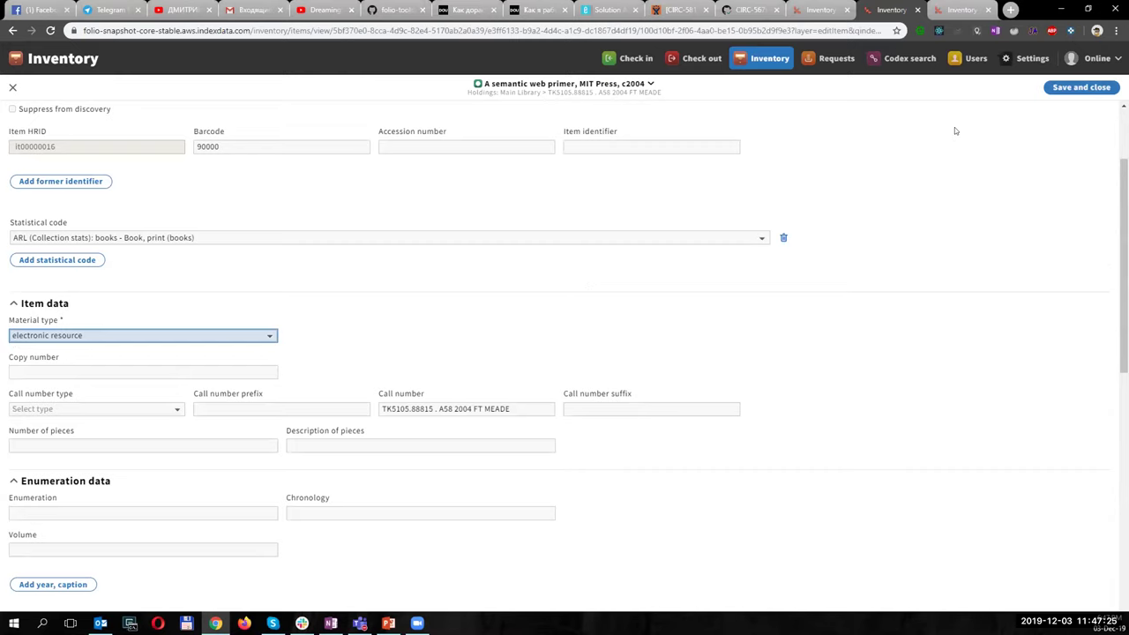
pyautogui.click(1082, 86)
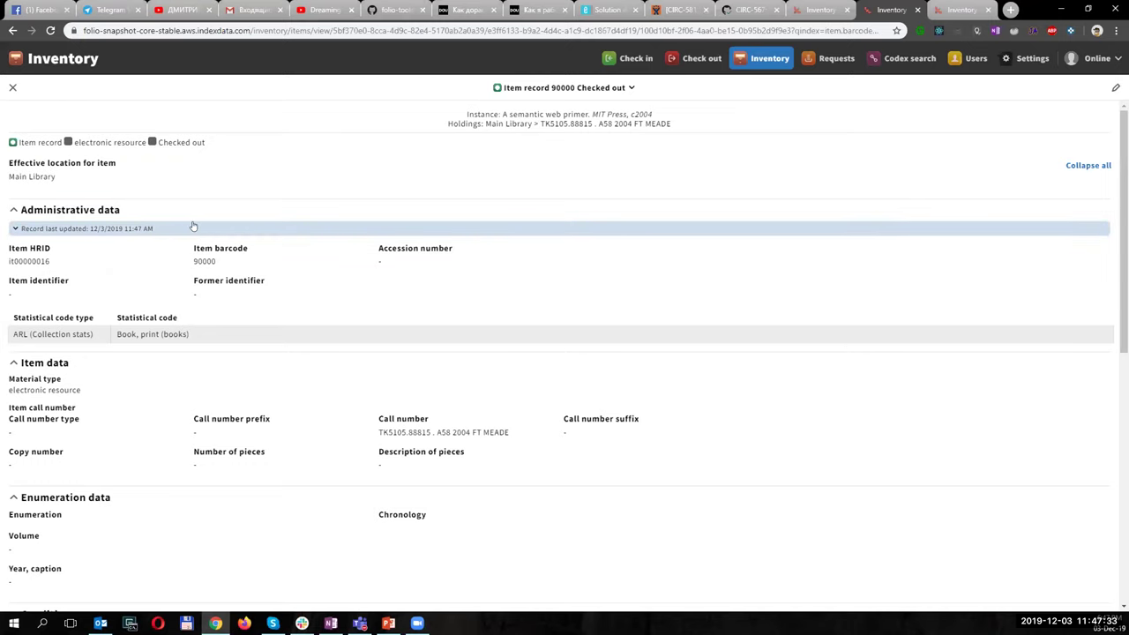
# Compare the saved item's record update date with its item status date under Loan and availability.
pyautogui.scroll(-2, 551, 441)
pyautogui.scroll(-1, 512, 406)
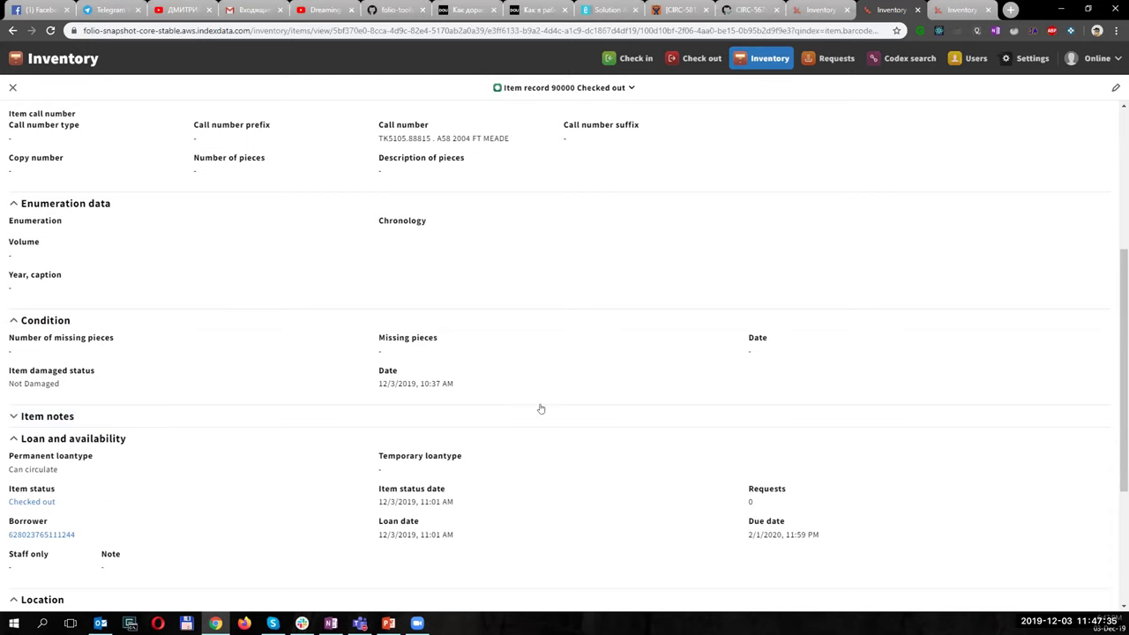
pyautogui.scroll(-2, 540, 409)
pyautogui.tripleClick(451, 327)
pyautogui.click(466, 326)
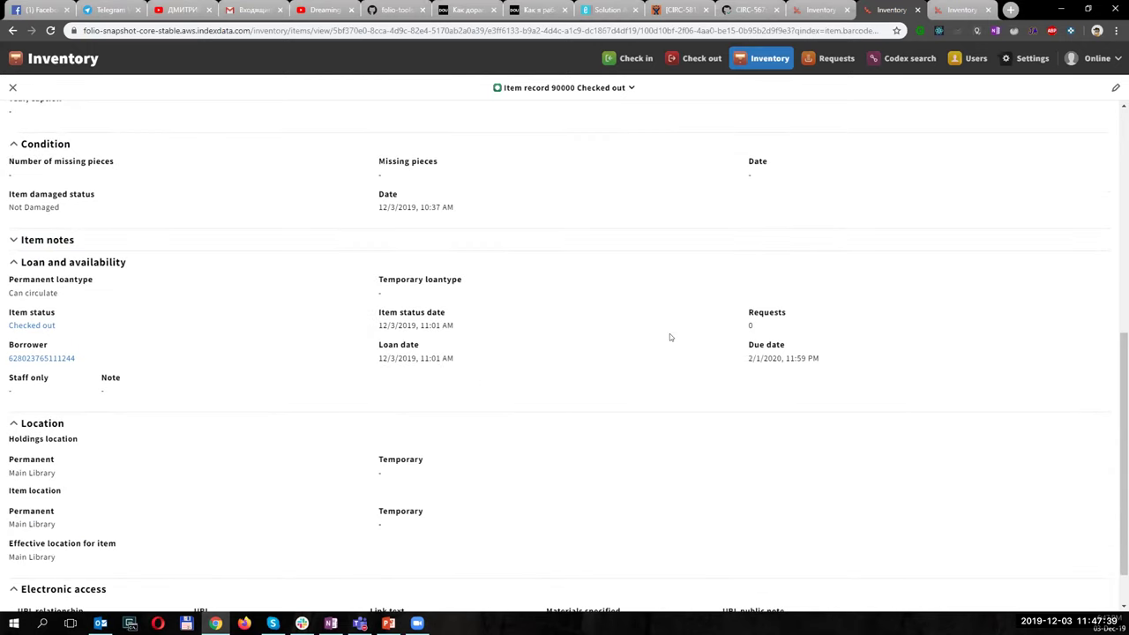
pyautogui.scroll(5, 544, 303)
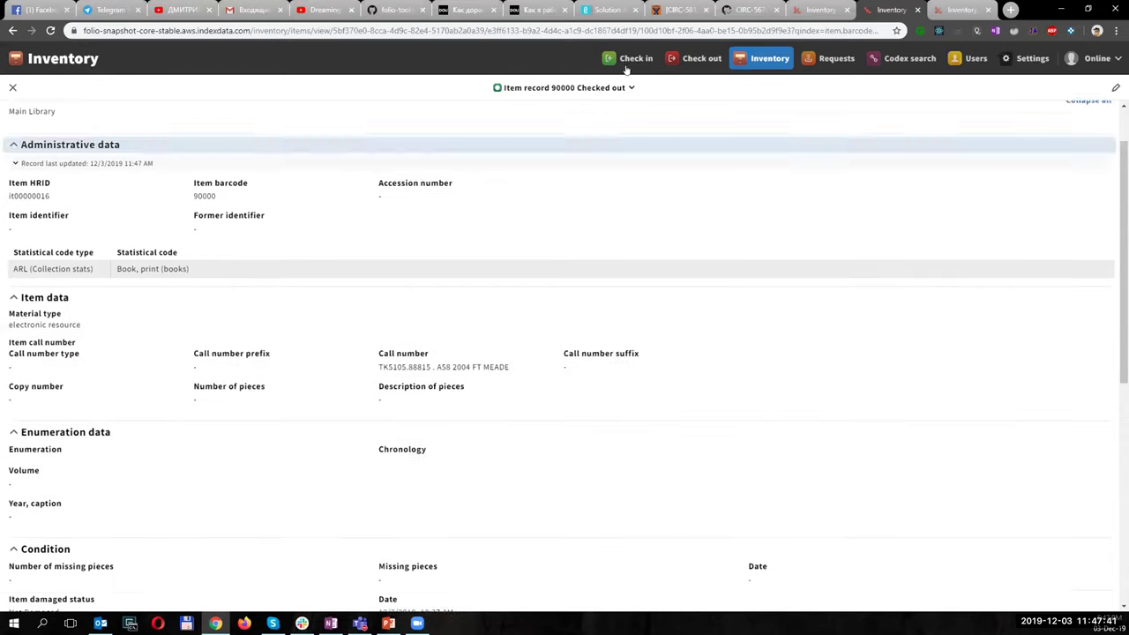
# Check in the item with barcode 90000 and close its in-transit routing notice.
pyautogui.click(627, 58)
pyautogui.click(274, 131)
pyautogui.write('9')
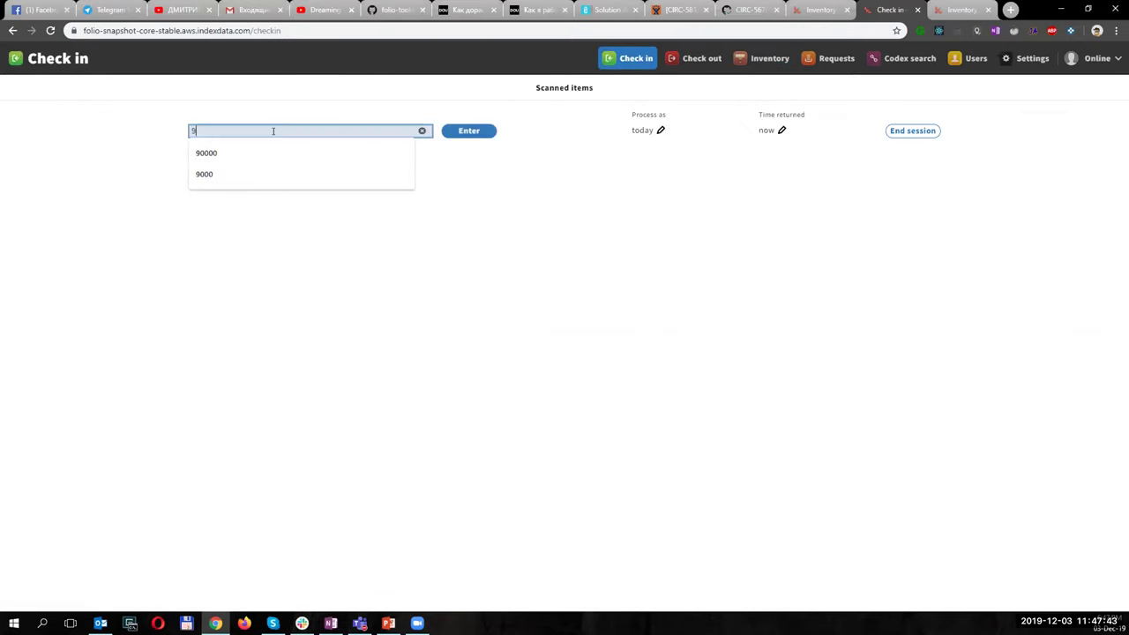
pyautogui.write('0000')
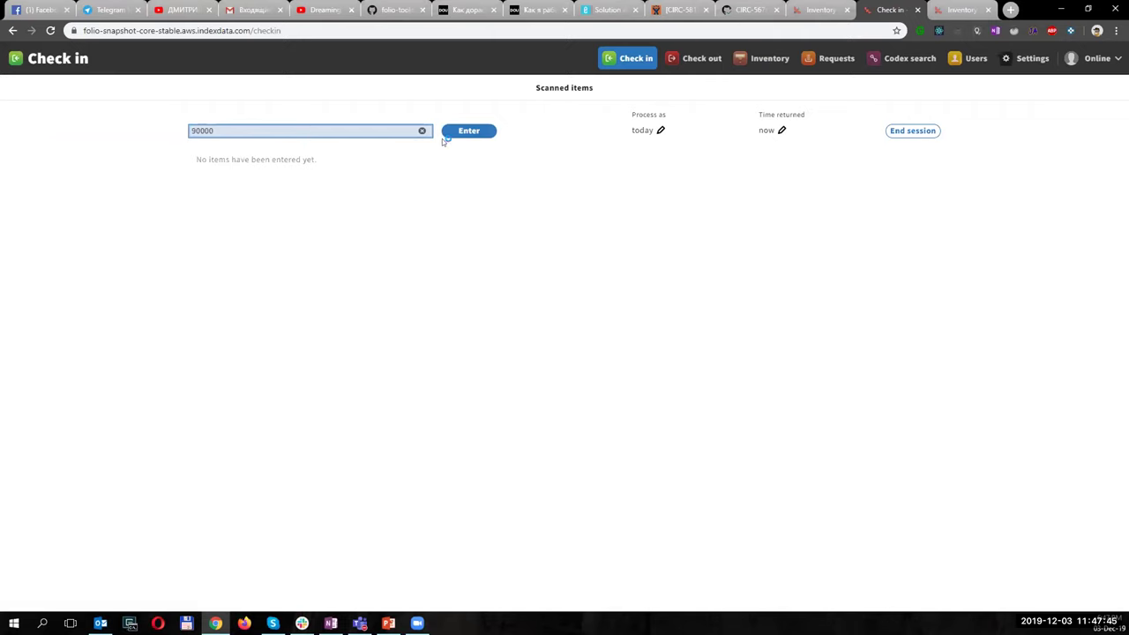
pyautogui.click(461, 131)
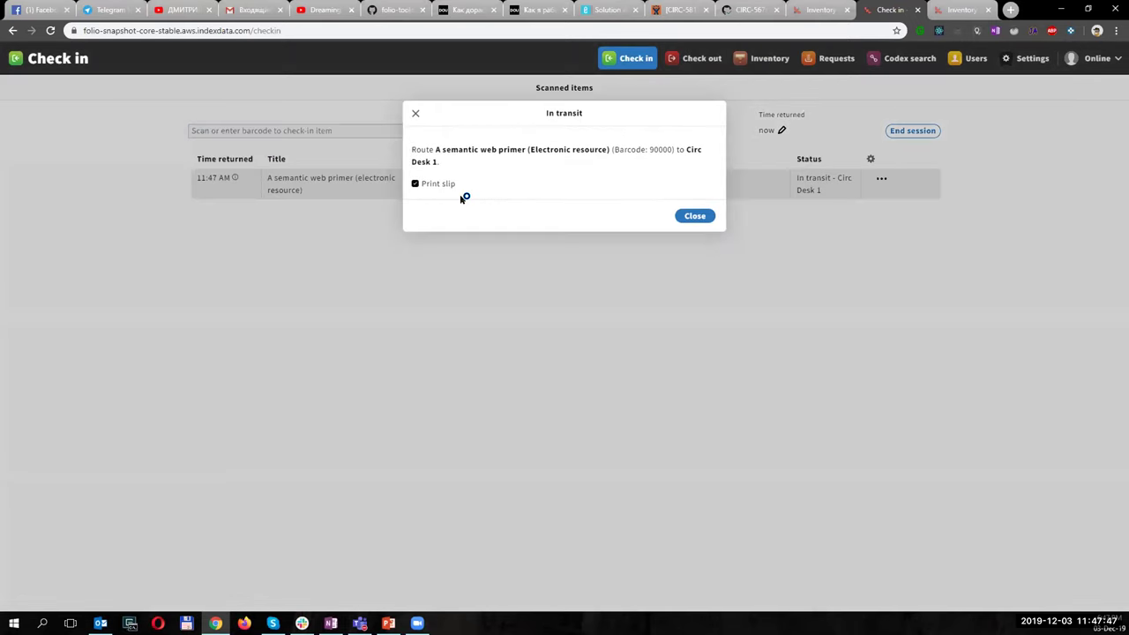
pyautogui.click(695, 215)
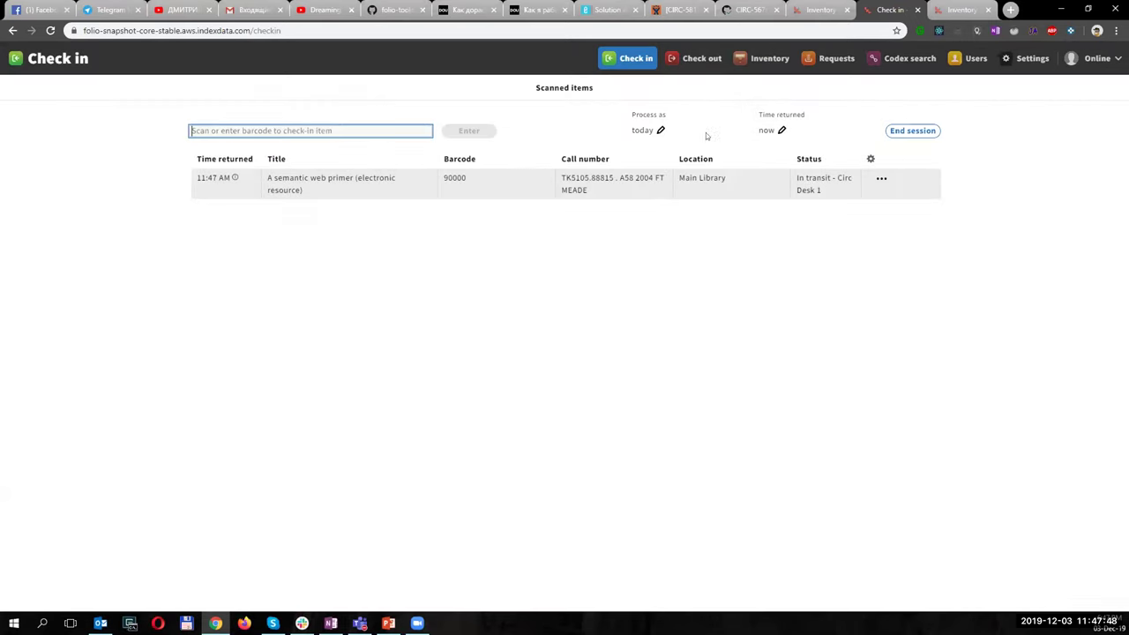
# Open the checked-in item's details, reload the record, and examine its status and item status date.
pyautogui.click(881, 180)
pyautogui.click(776, 166)
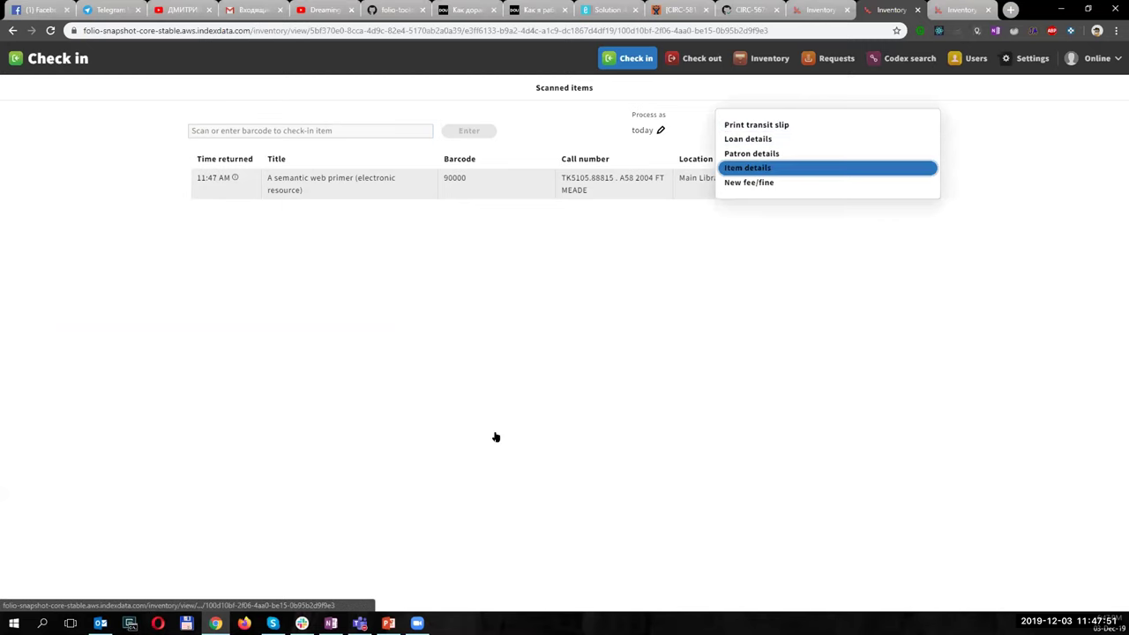
pyautogui.scroll(-10, 503, 456)
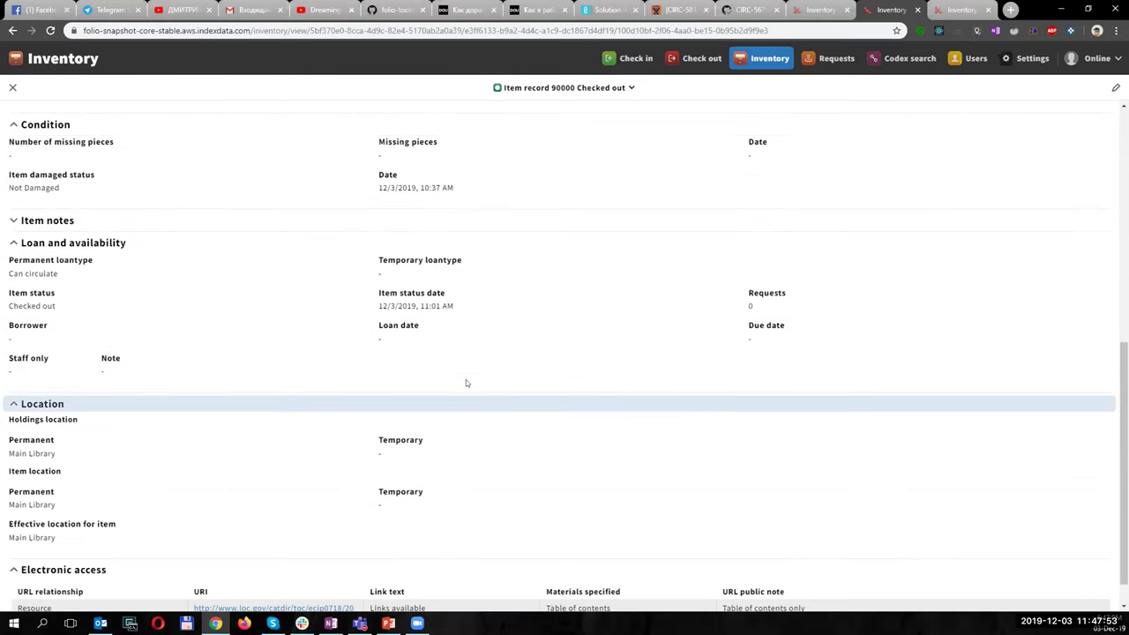
pyautogui.scroll(1, 481, 406)
pyautogui.press('F5')
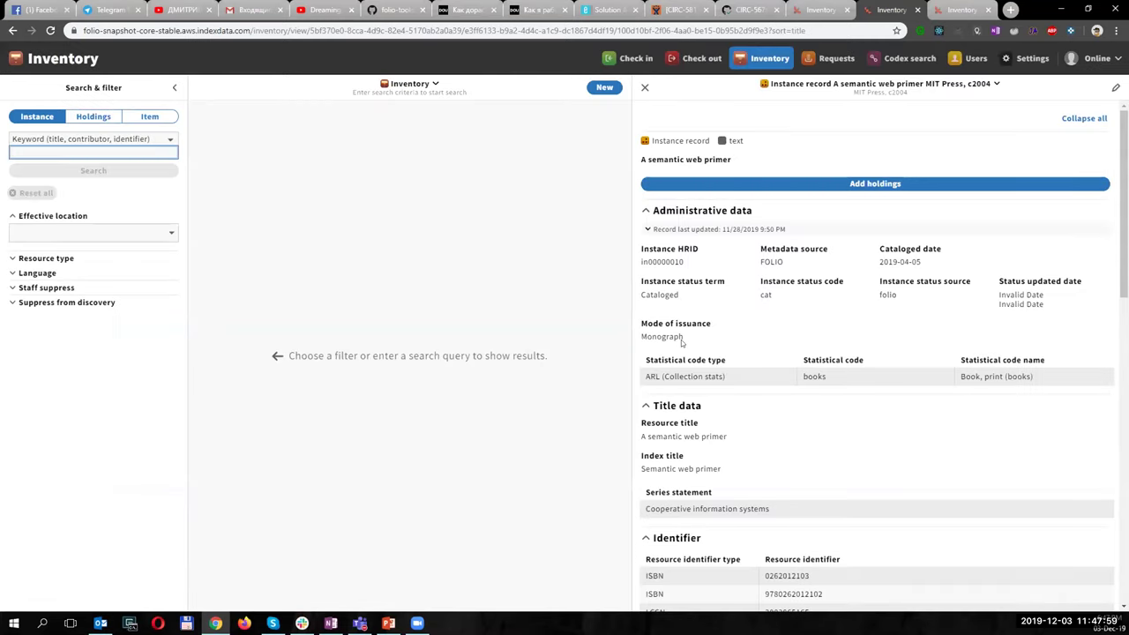
pyautogui.tripleClick(437, 384)
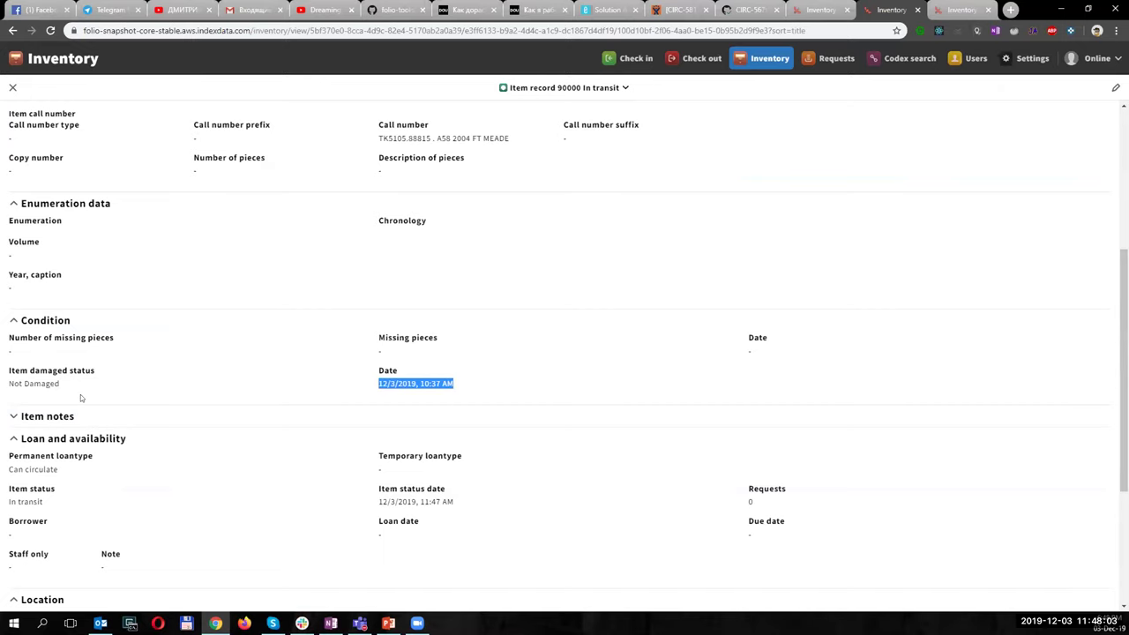
pyautogui.scroll(-2, 426, 400)
pyautogui.scroll(-1, 453, 388)
pyautogui.moveTo(452, 325); pyautogui.dragTo(370, 329)
pyautogui.click(632, 315)
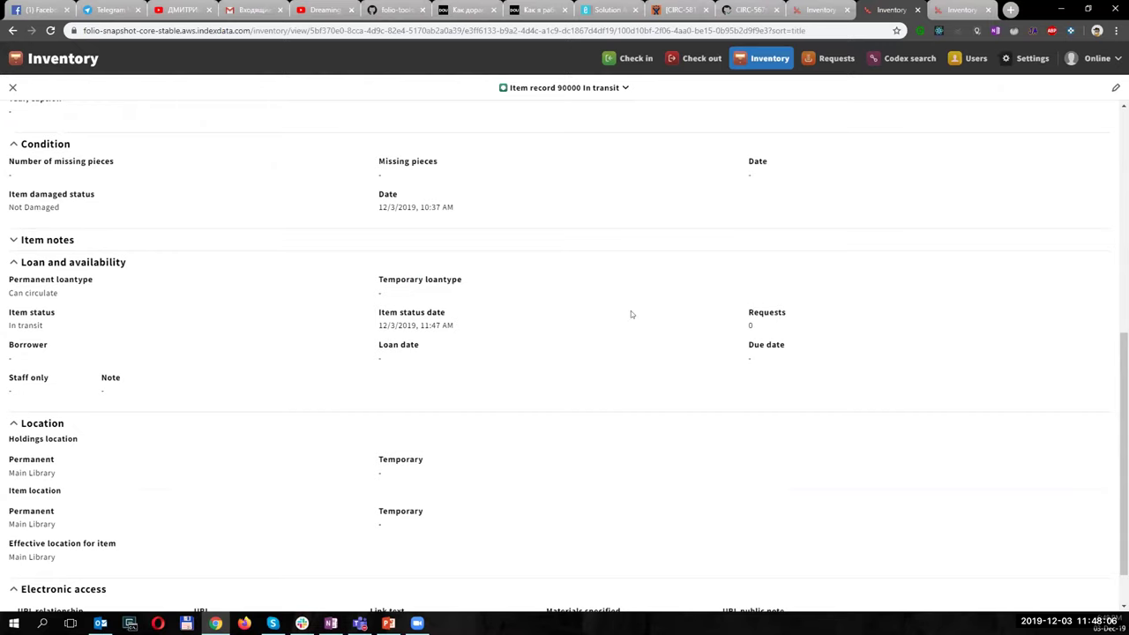
# Find the patron in Users by first name to review their closed loans, and switch back to the PowerPoint presentation.
pyautogui.click(974, 59)
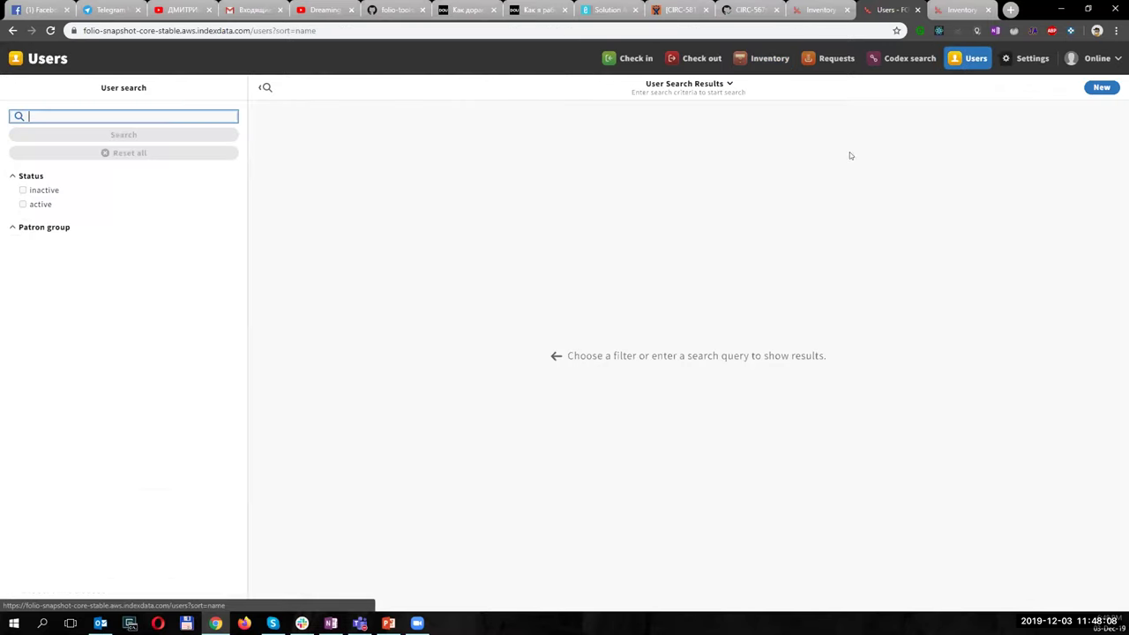
pyautogui.click(71, 115)
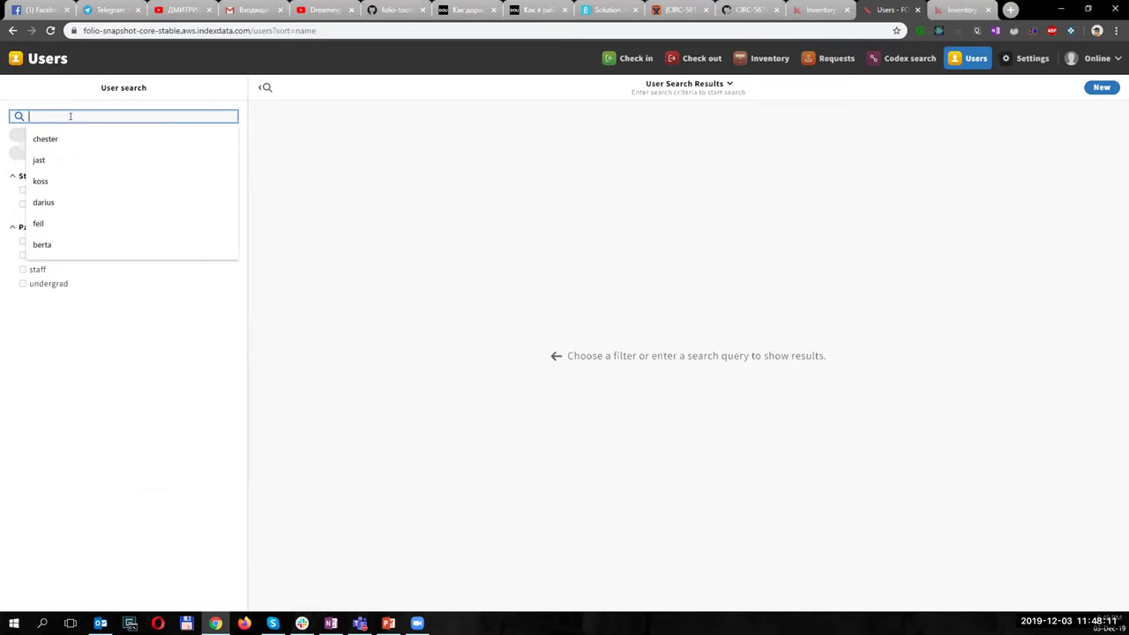
pyautogui.write('chester')
pyautogui.click(144, 134)
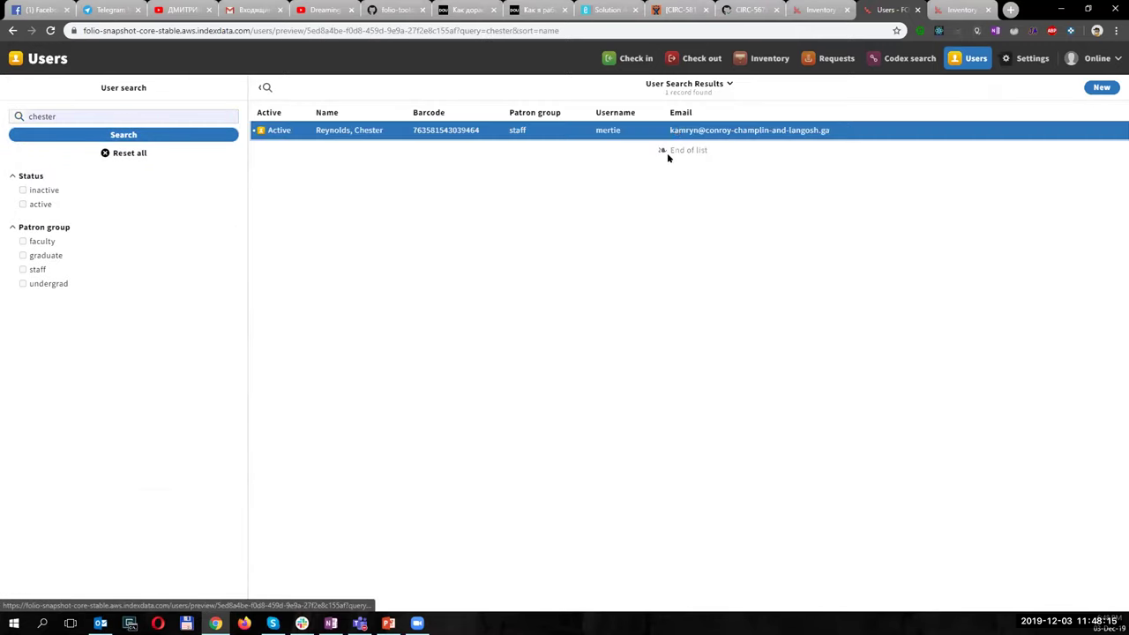
pyautogui.click(663, 413)
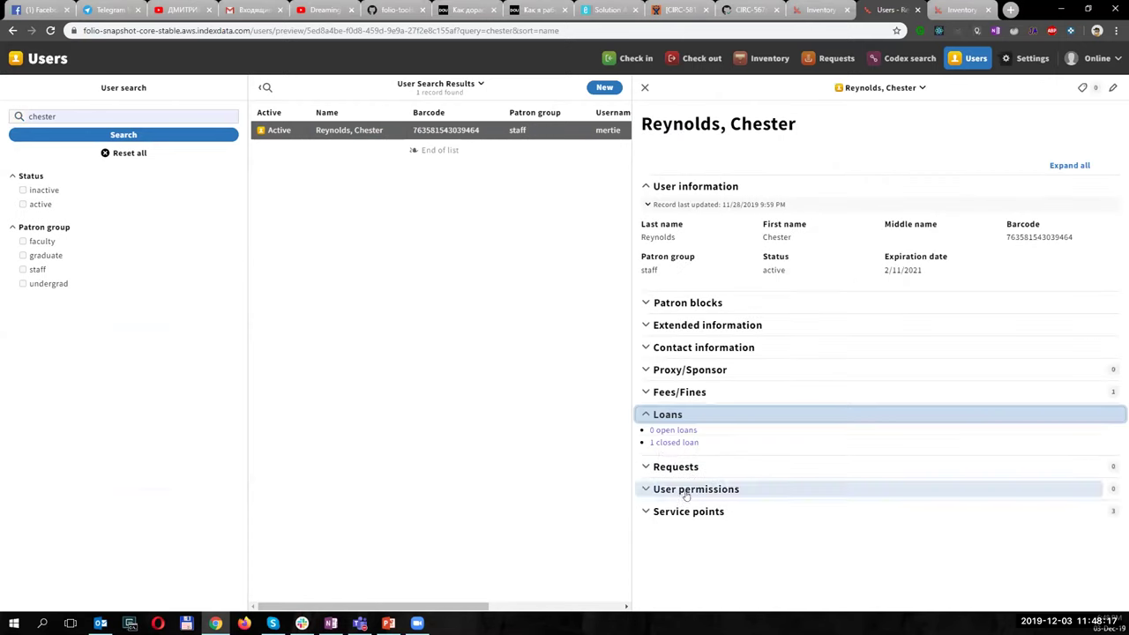
pyautogui.click(673, 441)
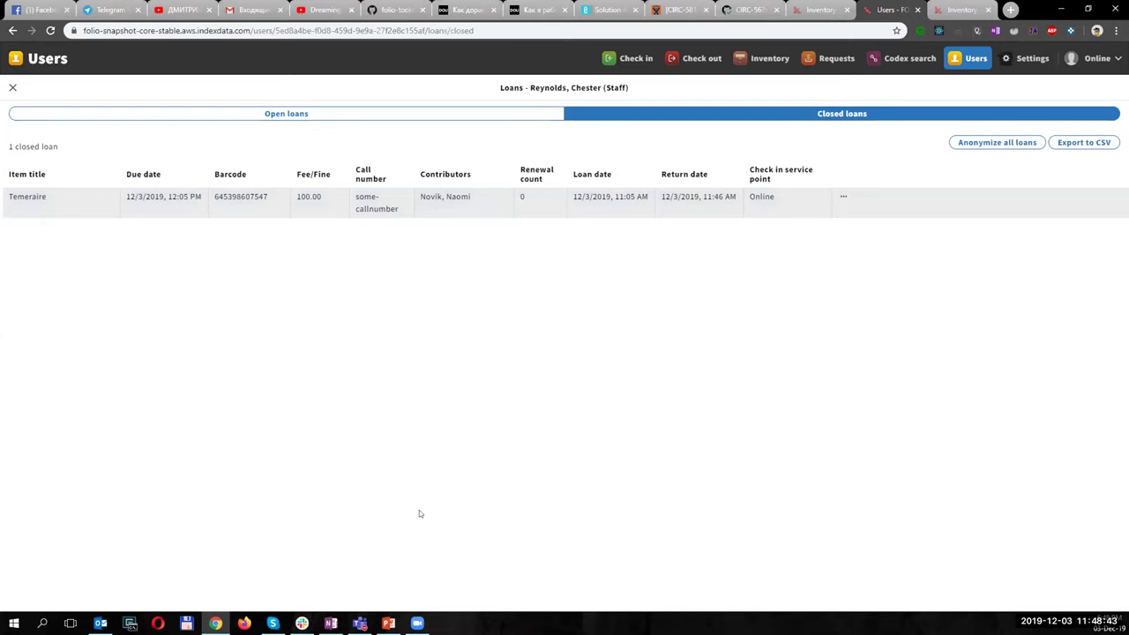
pyautogui.hotkey('alt', 'Tab')
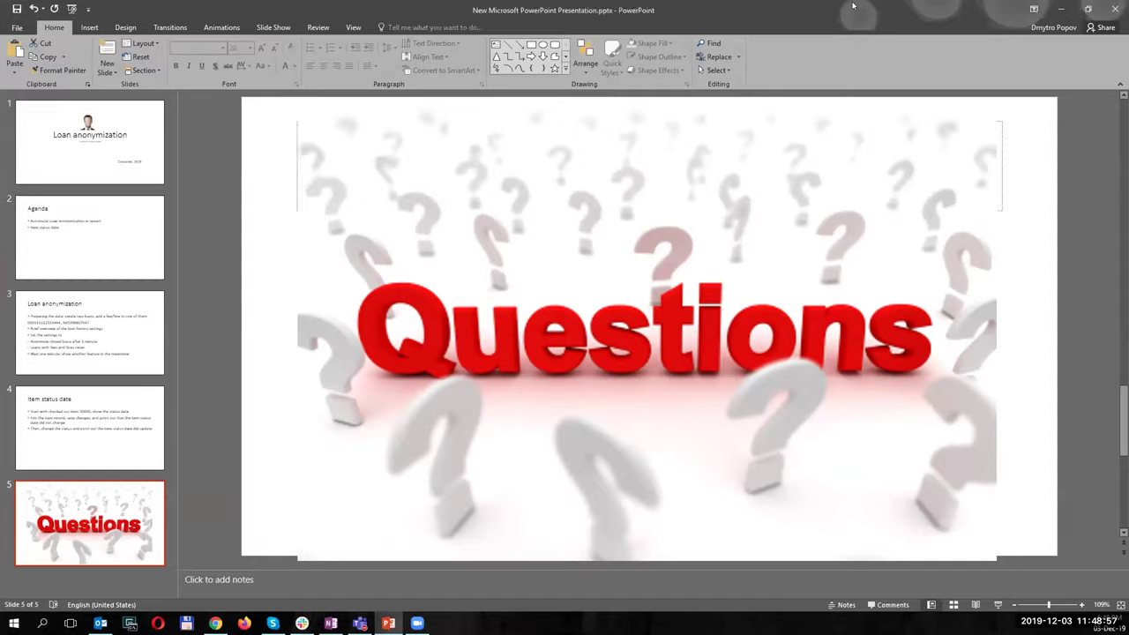
# Switch from the presentation to FOLIO, review the lost item fee policies in Circulation settings, and return to the circulation rules.
pyautogui.hotkey('alt', 'Tab')
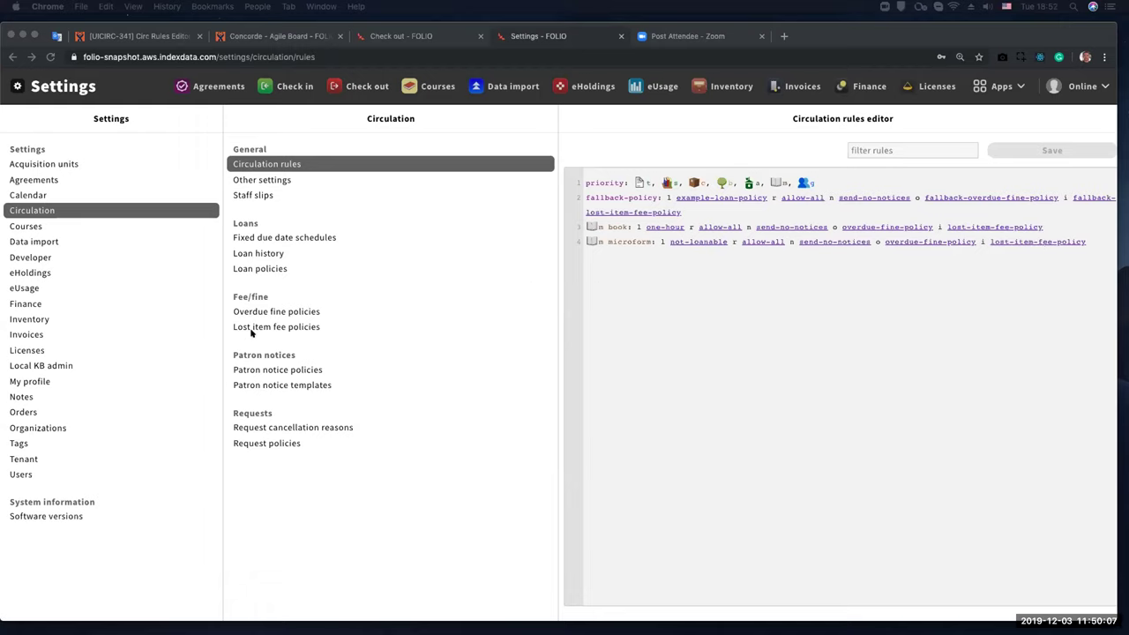
pyautogui.click(299, 328)
pyautogui.click(299, 328)
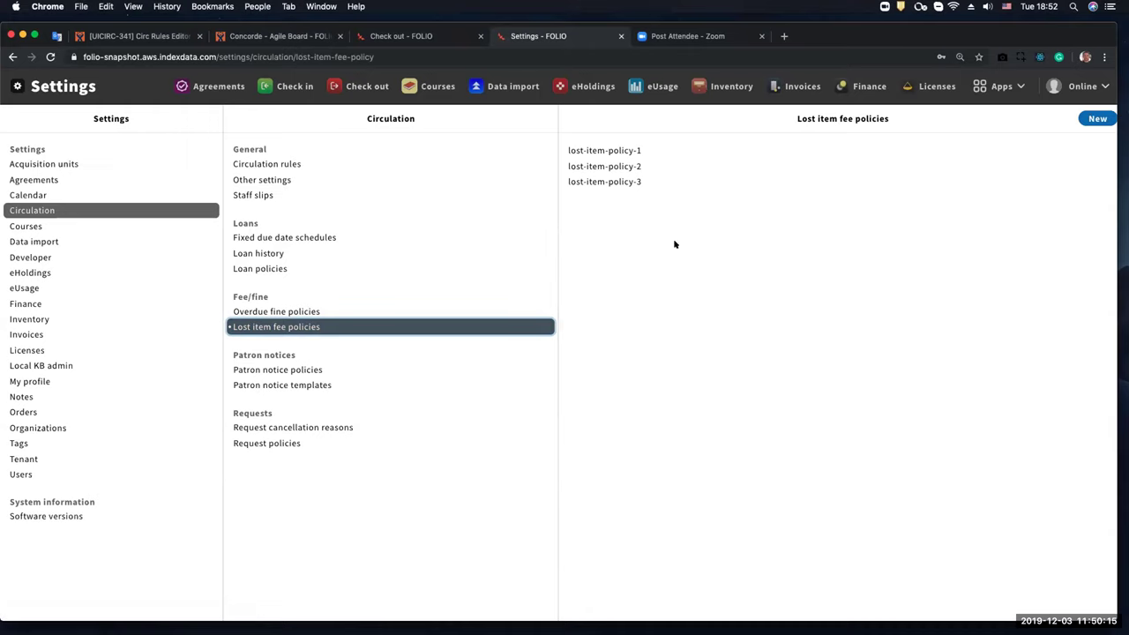
pyautogui.click(234, 163)
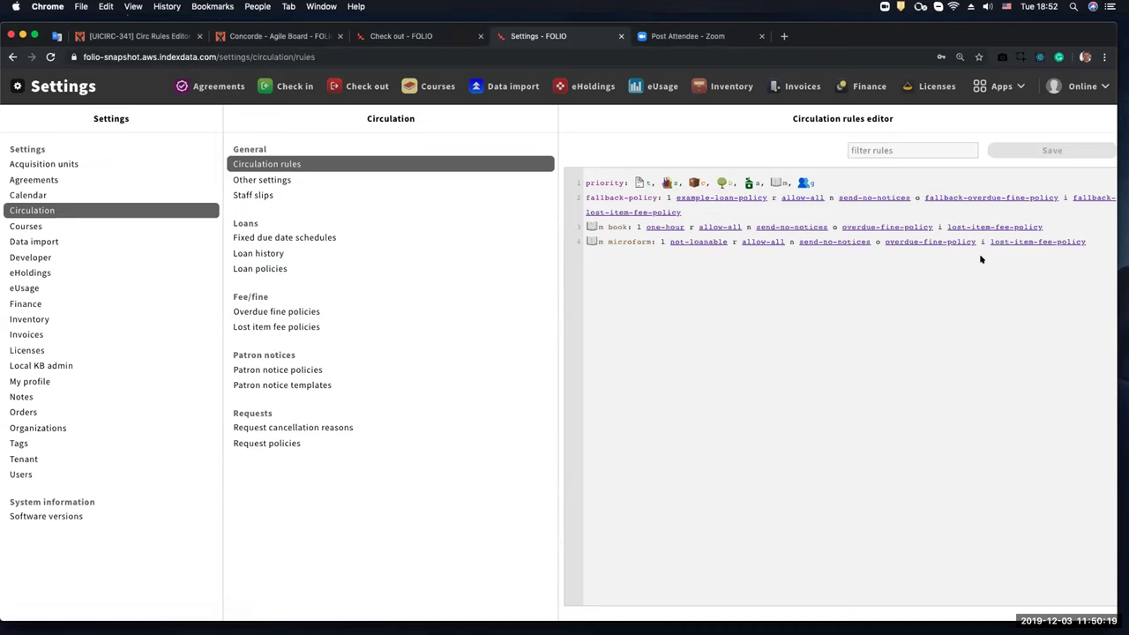
# Replace the lost item fee policy in the microform circulation rule with lost-item-policy-3.
pyautogui.moveTo(976, 239); pyautogui.dragTo(1089, 242)
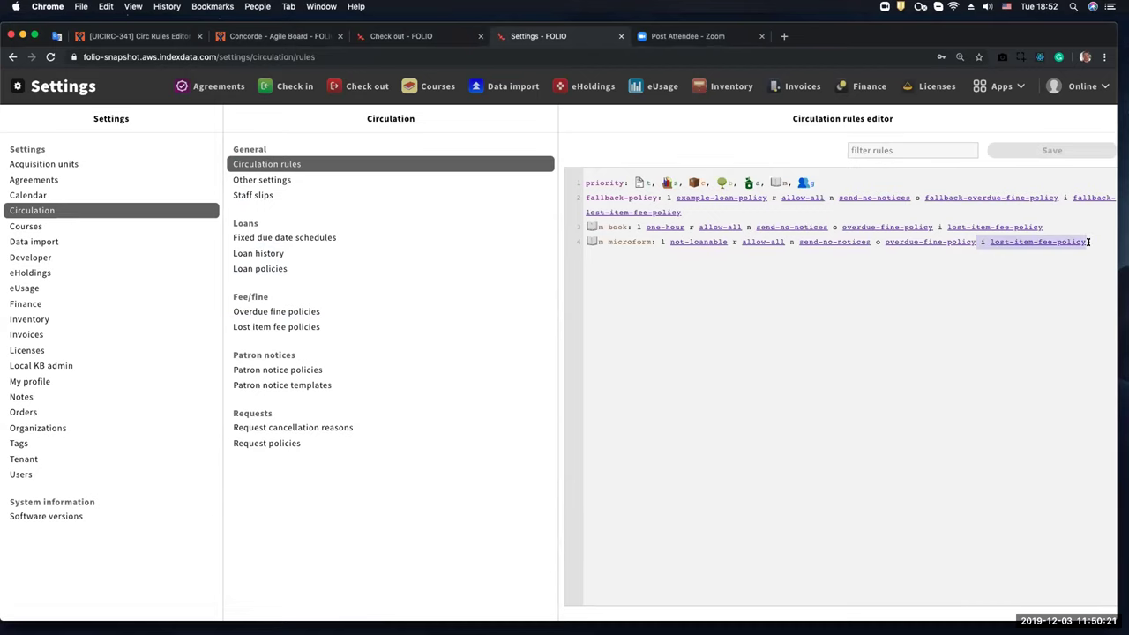
pyautogui.press('BackSpace')
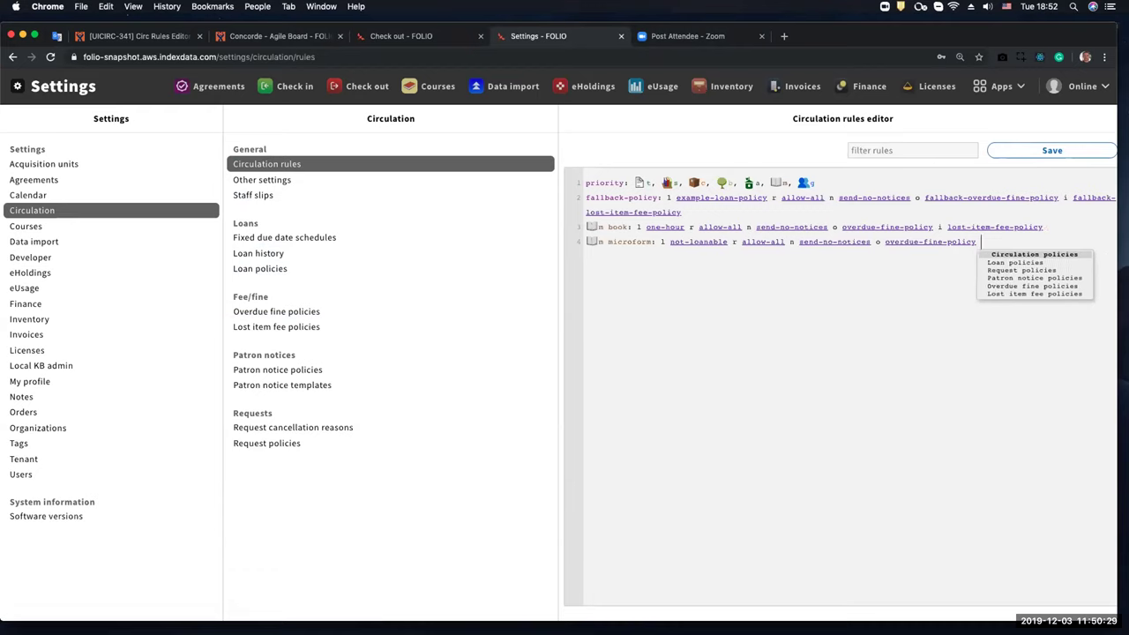
pyautogui.click(1029, 294)
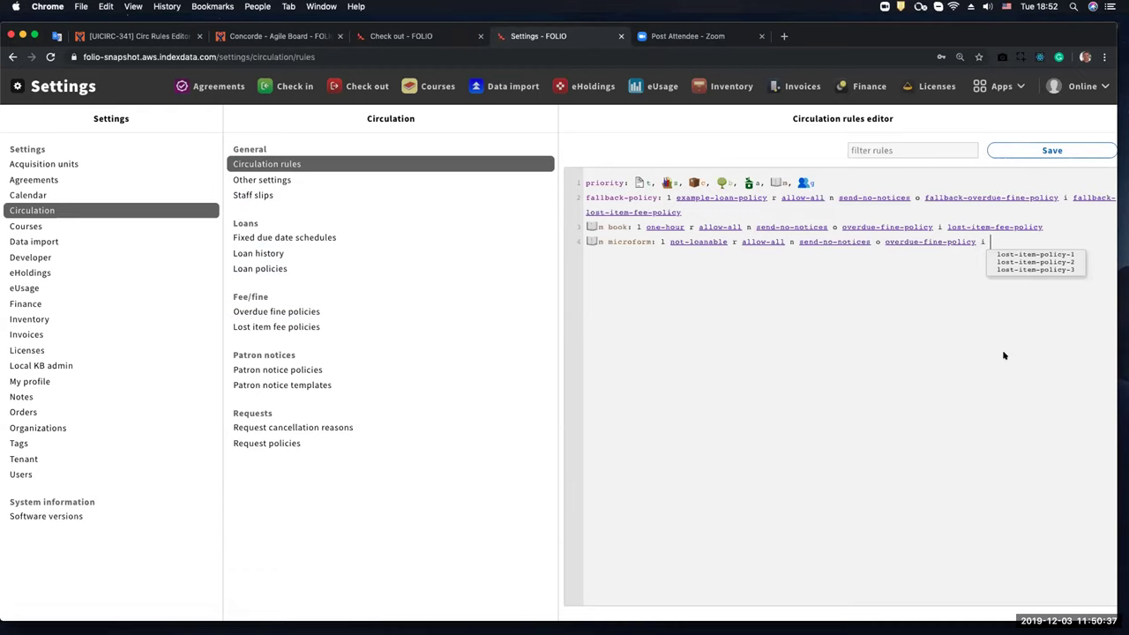
pyautogui.click(1039, 269)
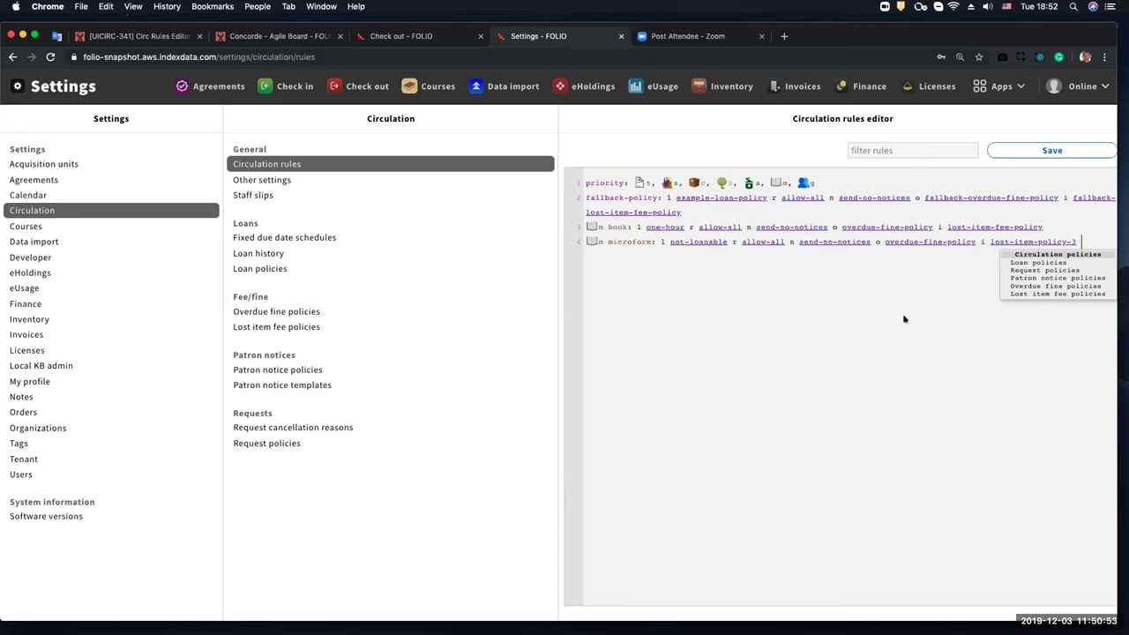
# Remove the lost item fee policy from the microform rule and try to save the circulation rules.
pyautogui.doubleClick(981, 241)
pyautogui.moveTo(984, 240); pyautogui.dragTo(1078, 240)
pyautogui.press('BackSpace')
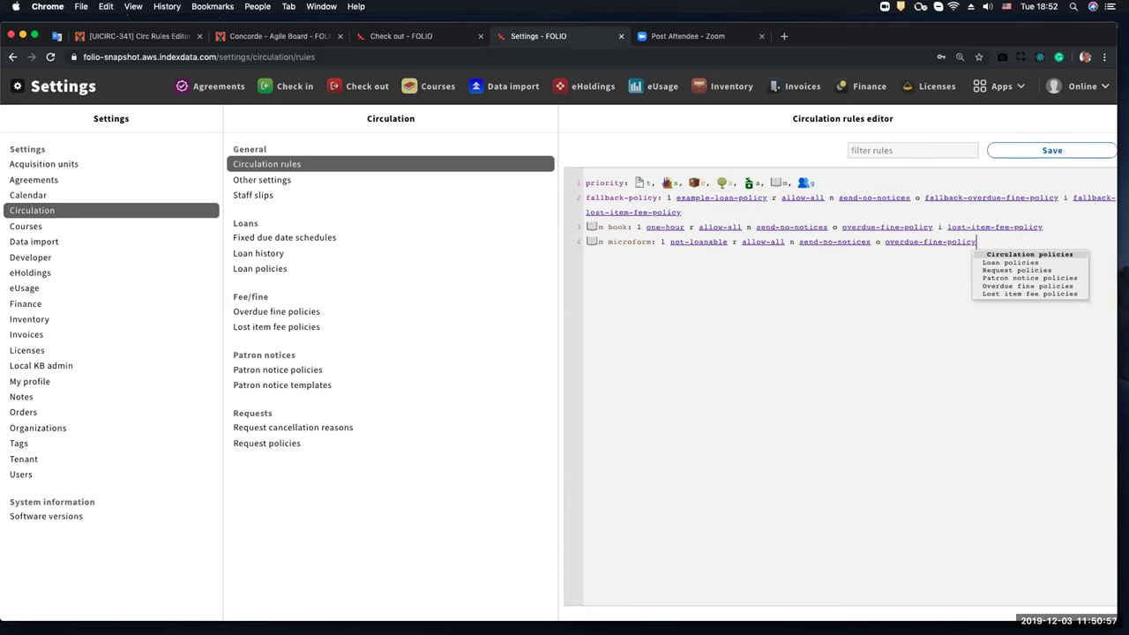
pyautogui.click(1055, 150)
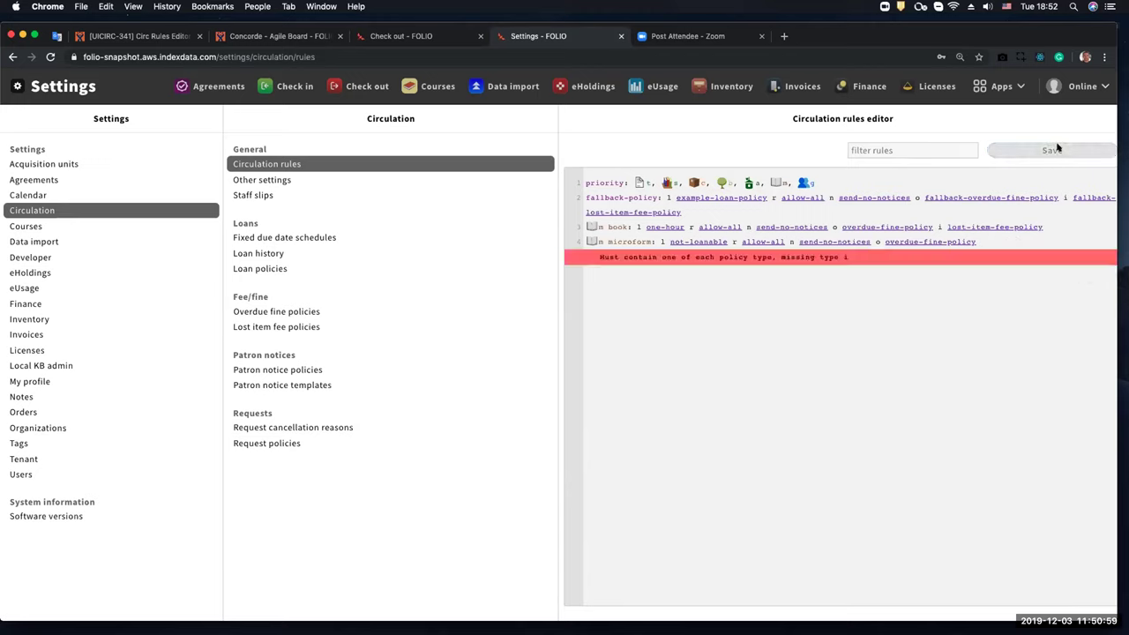
# Add only the policy type letter i, without a policy name, to the microform rule and try to save.
pyautogui.click(1019, 241)
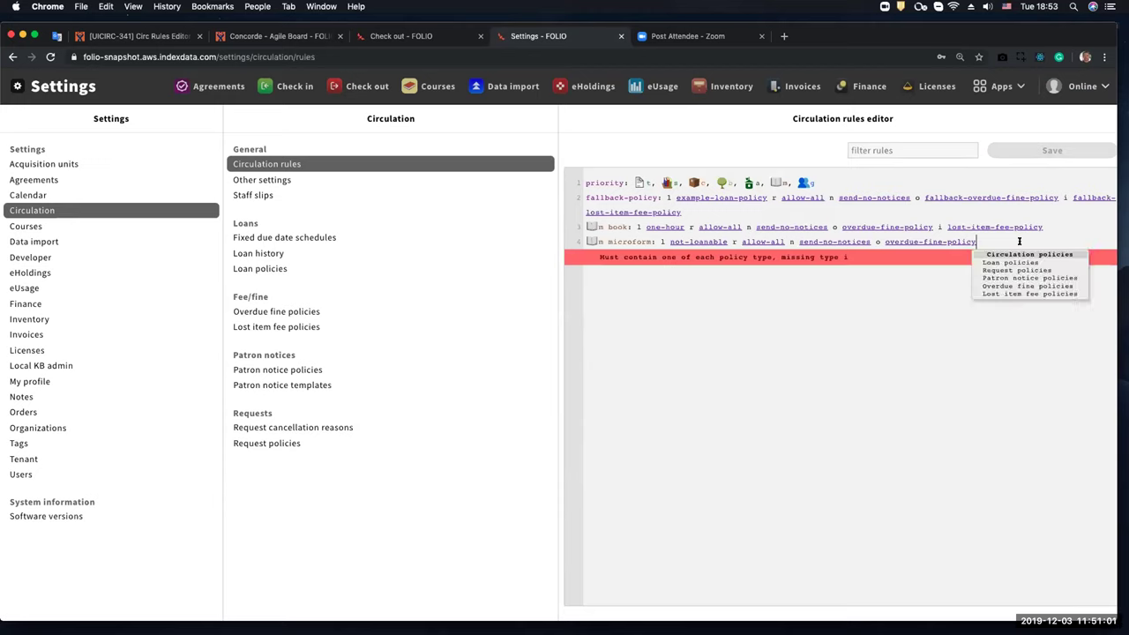
pyautogui.write('i')
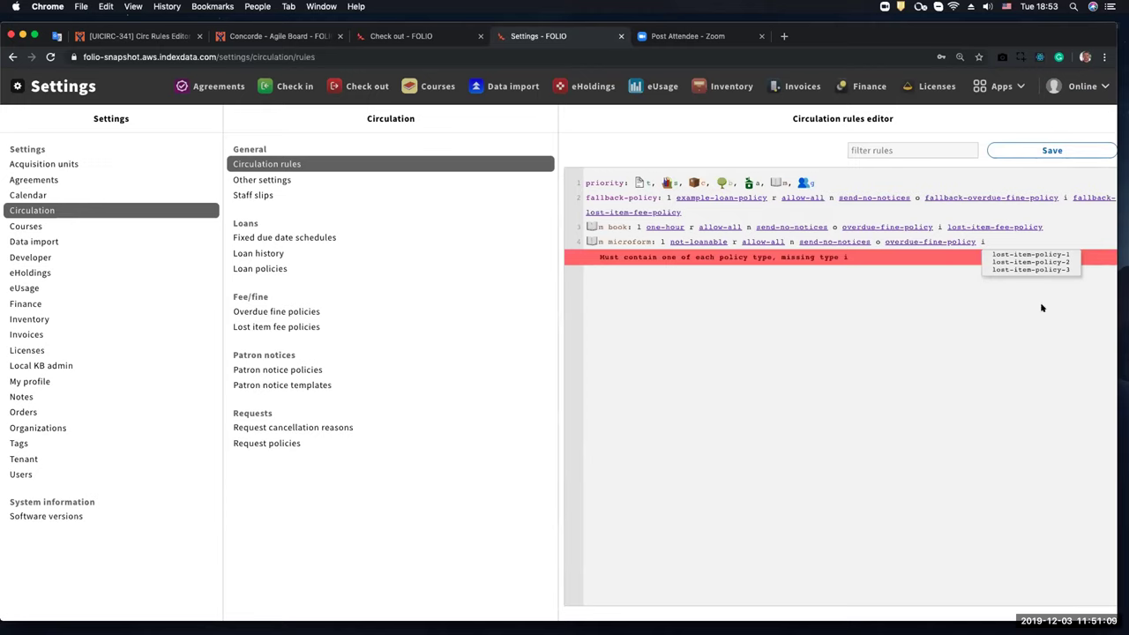
pyautogui.click(1076, 152)
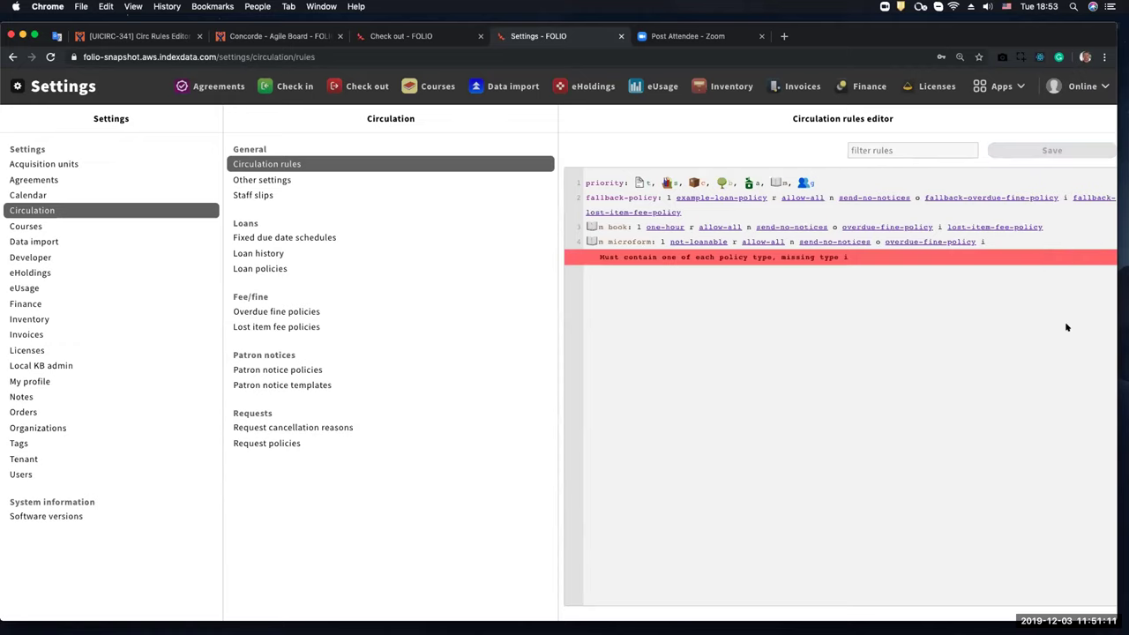
pyautogui.click(1019, 233)
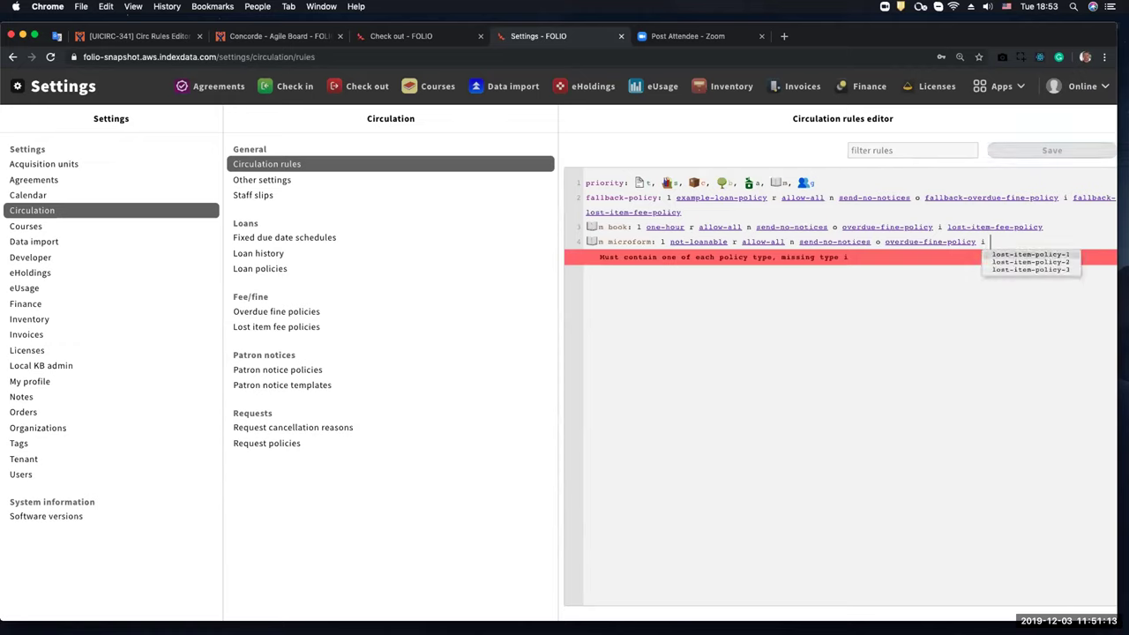
pyautogui.click(1051, 150)
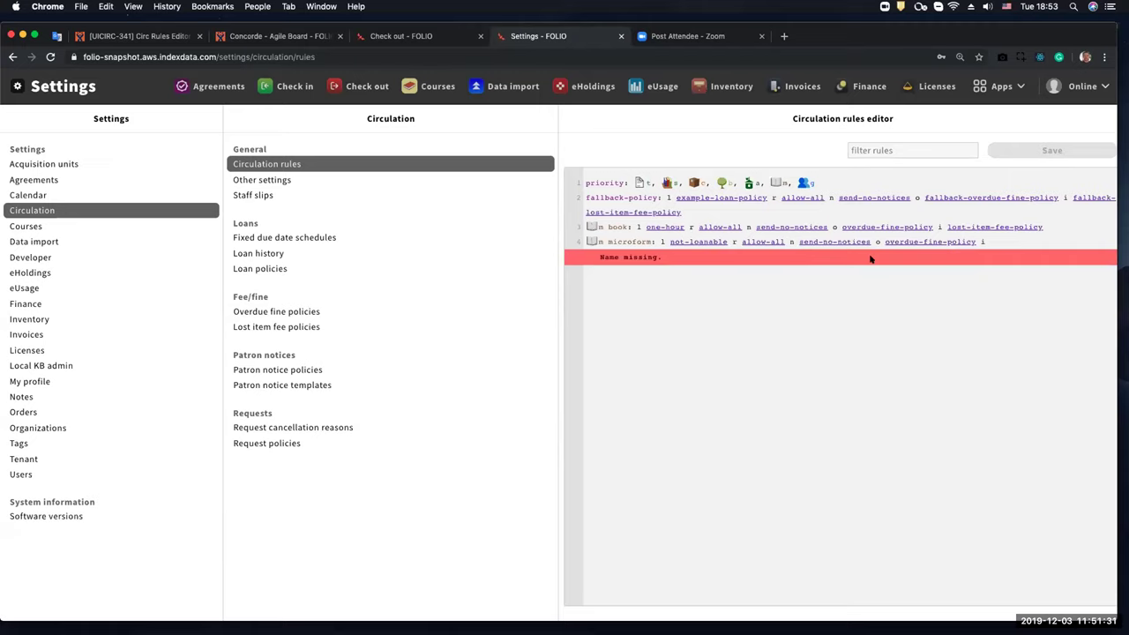
pyautogui.click(367, 86)
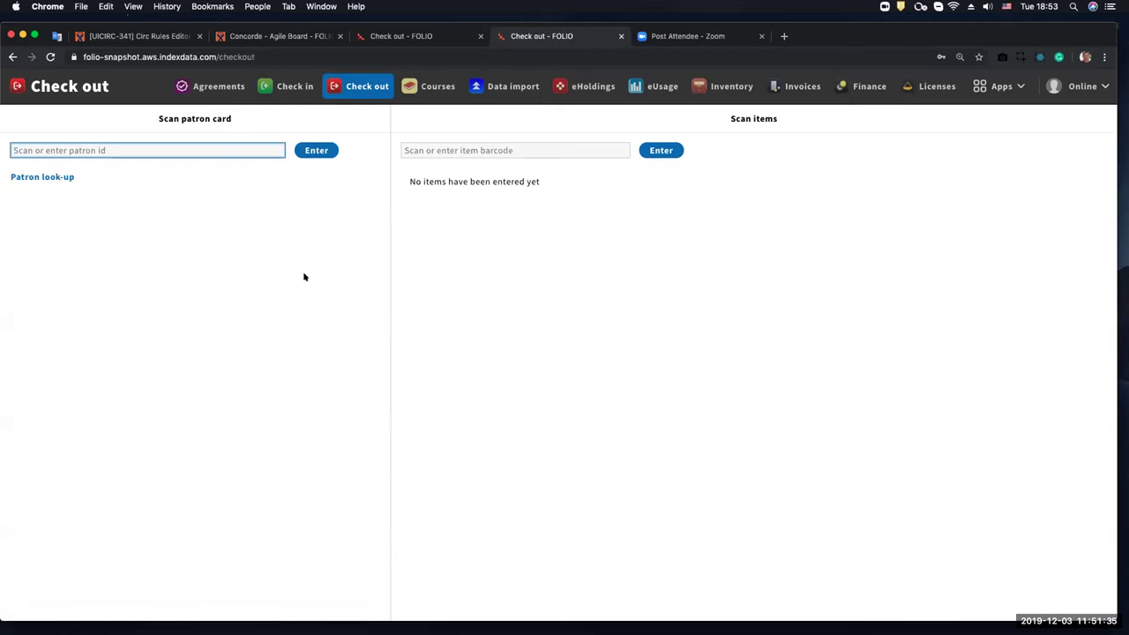
pyautogui.click(40, 177)
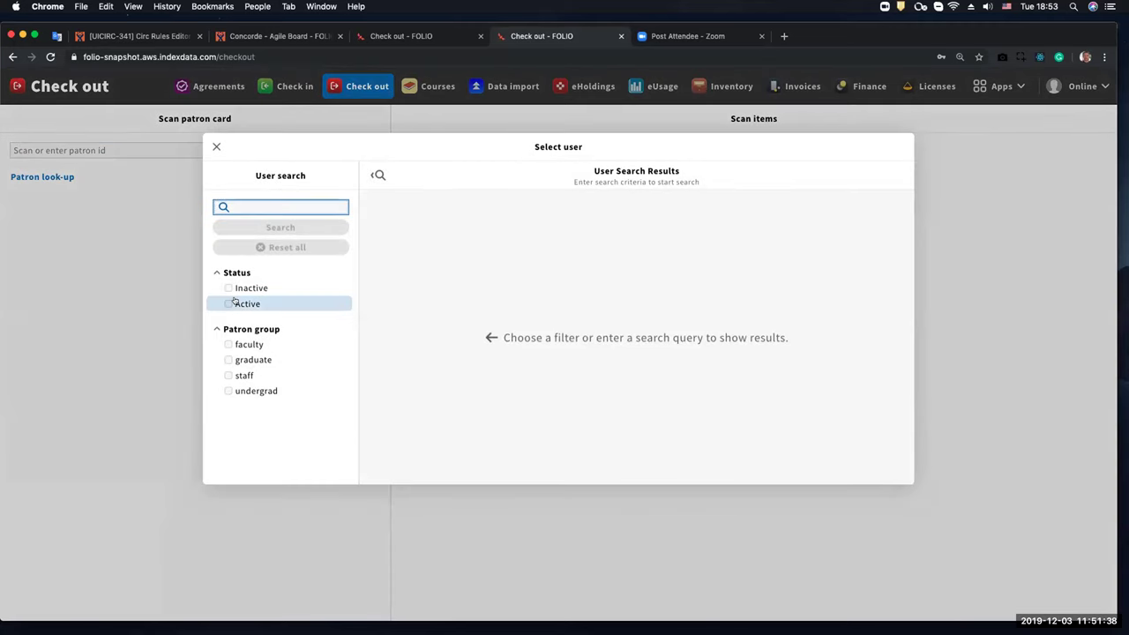
pyautogui.click(336, 306)
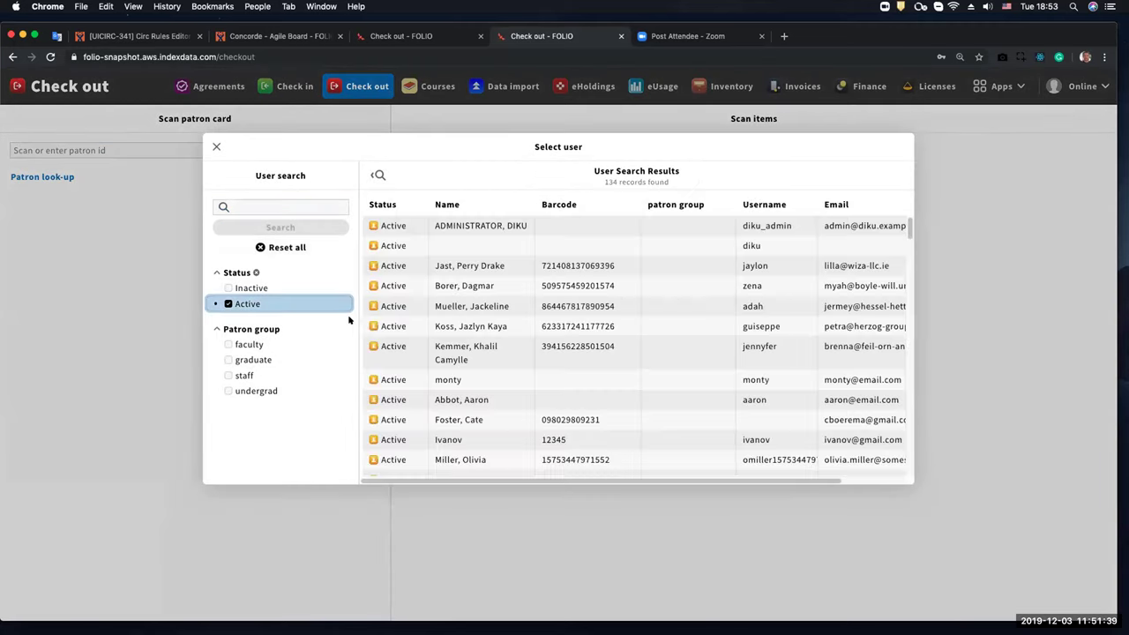
pyautogui.click(437, 348)
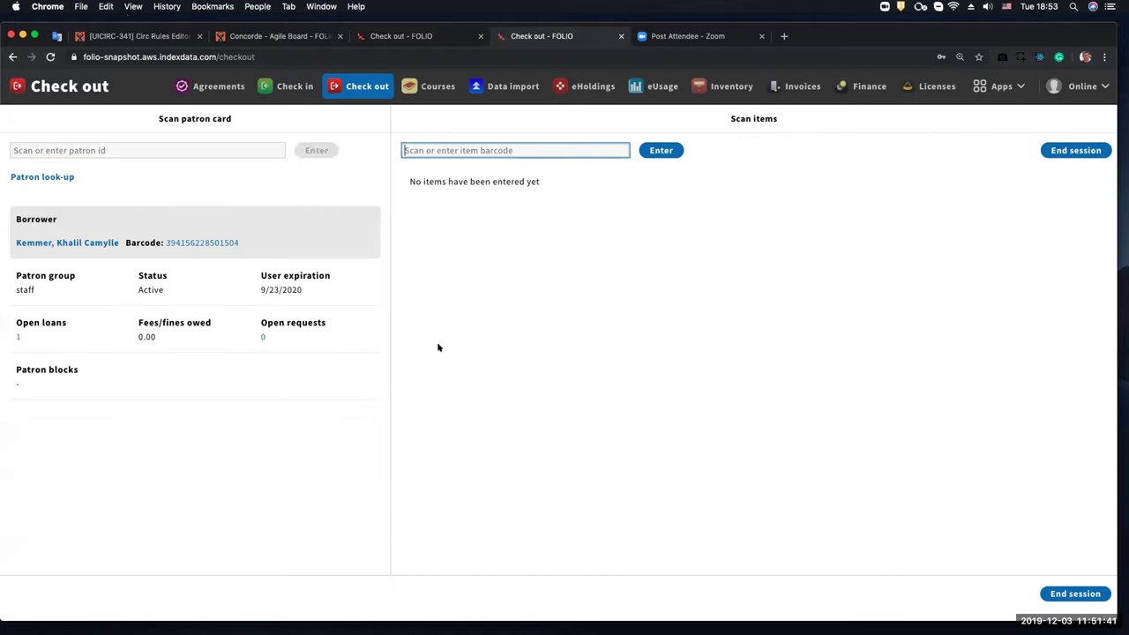
pyautogui.click(504, 150)
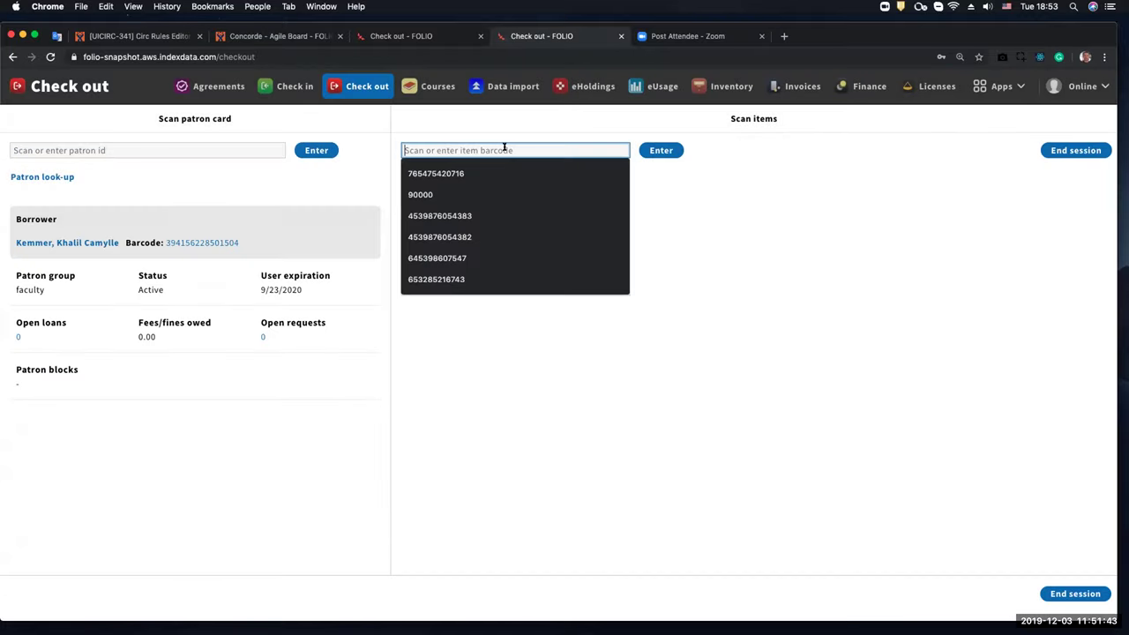
pyautogui.click(436, 173)
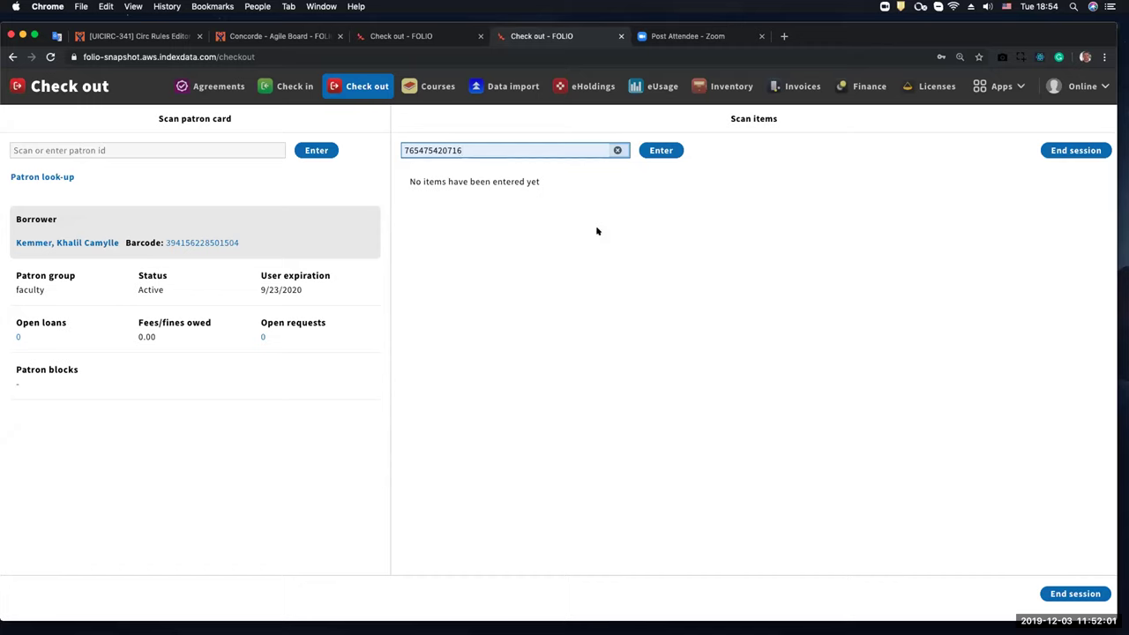
# Throttle the page's network speed to Slow 3G in the browser developer tools and shrink the tools pane.
pyautogui.rightClick(747, 253)
pyautogui.click(784, 364)
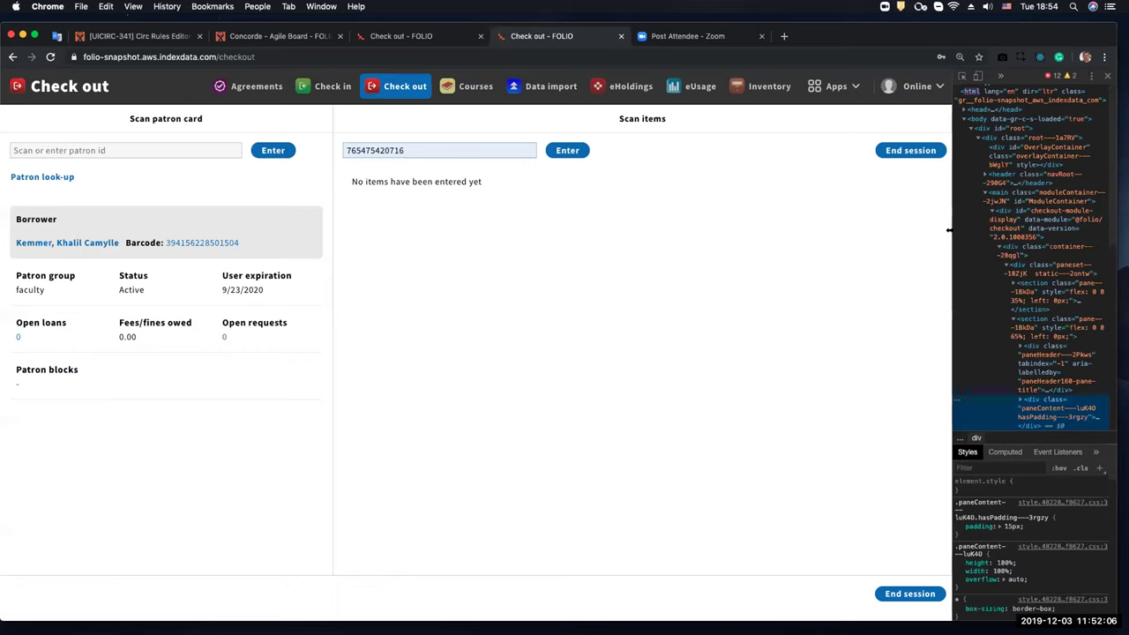
pyautogui.moveTo(949, 230); pyautogui.dragTo(792, 242)
pyautogui.click(976, 75)
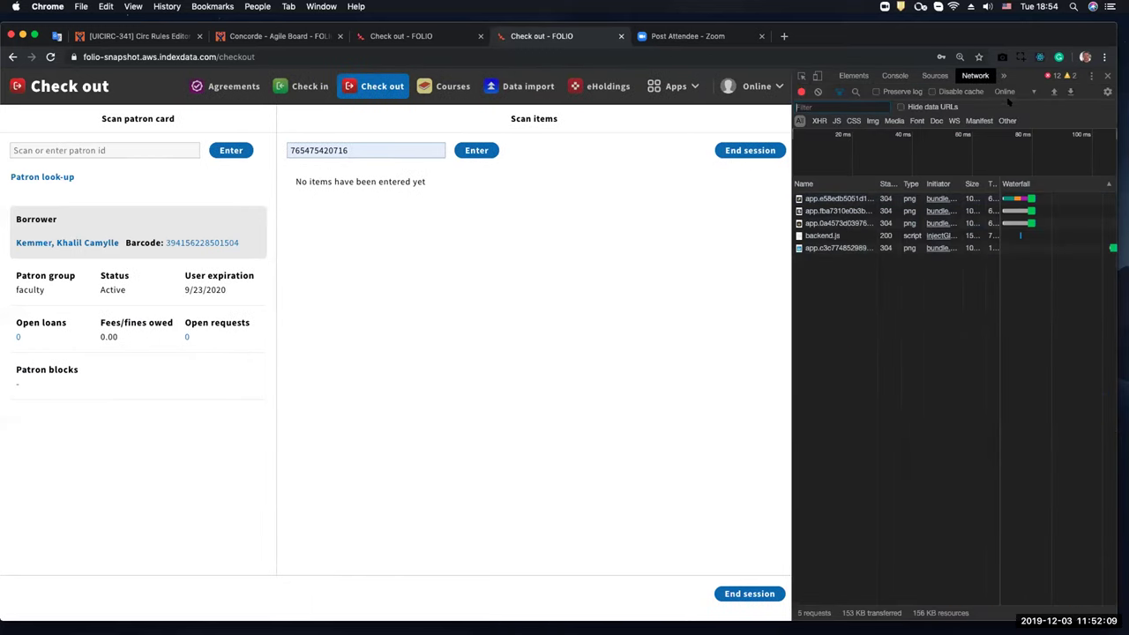
pyautogui.click(1010, 95)
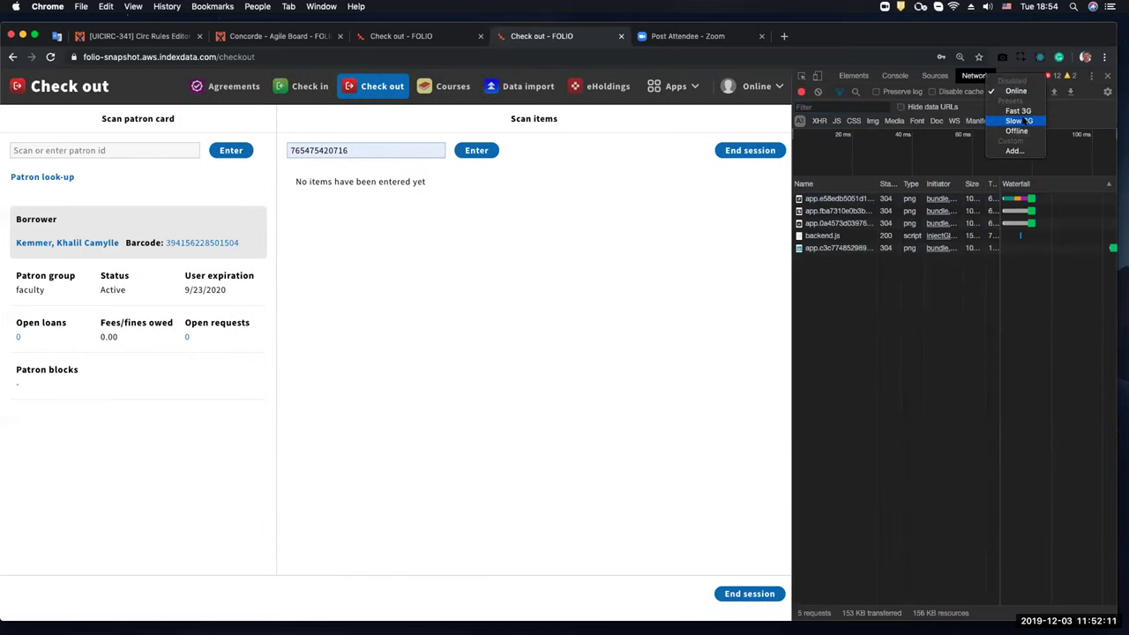
pyautogui.click(1018, 121)
pyautogui.moveTo(789, 315); pyautogui.dragTo(936, 315)
# Try to check out the entered item, dismiss the resulting notice, and close the developer tools.
pyautogui.click(566, 151)
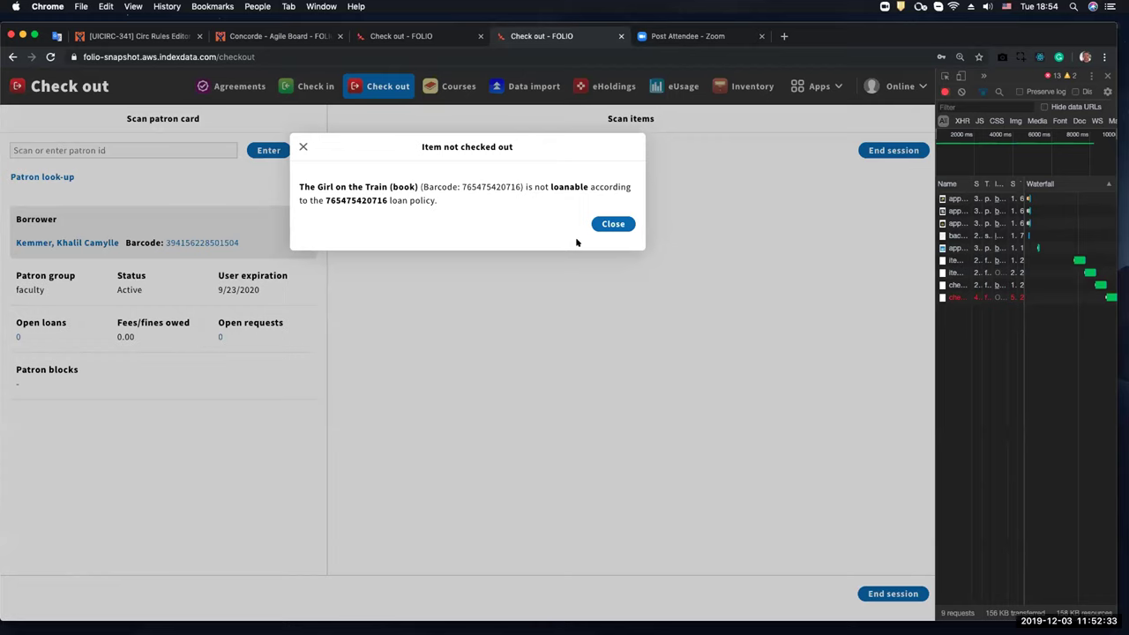
pyautogui.click(614, 225)
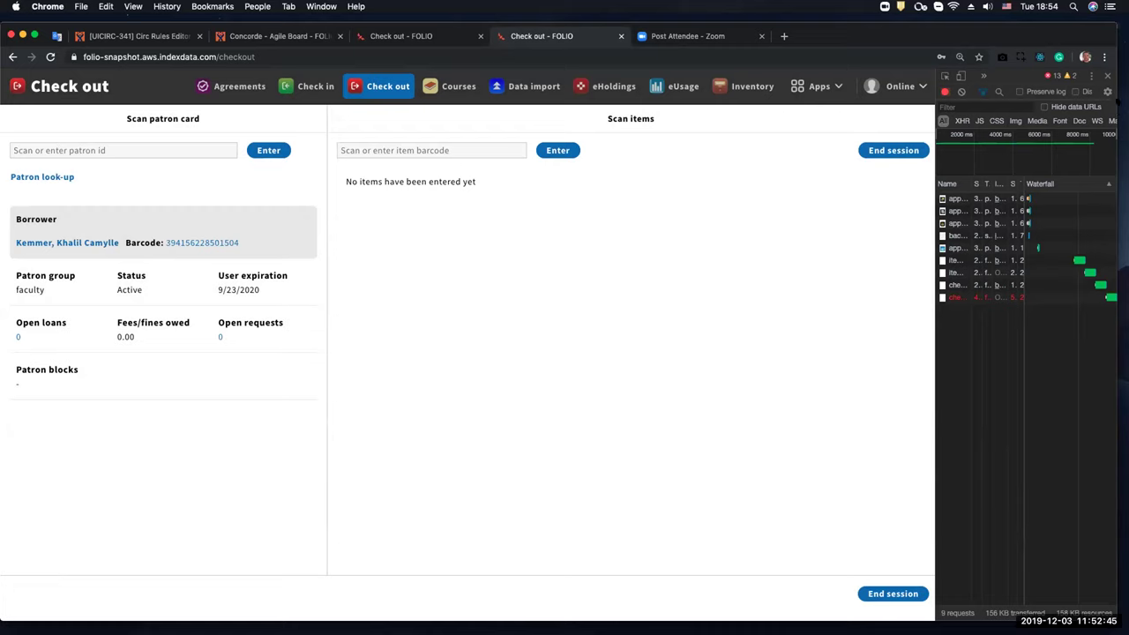
pyautogui.click(1108, 76)
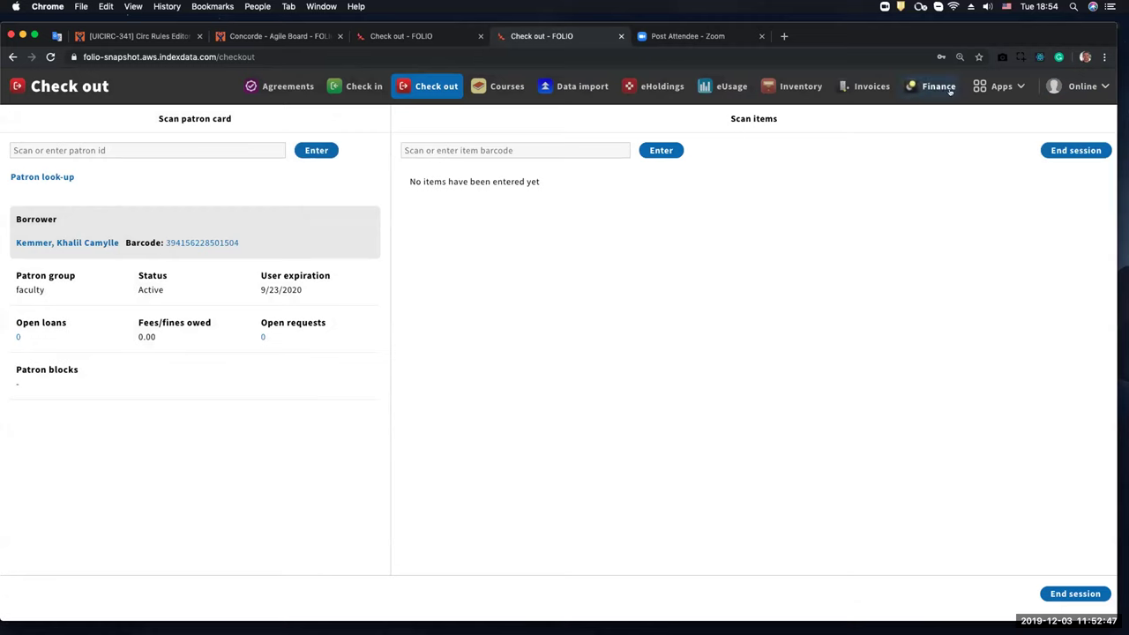
# Open the previously found patron's record in Users and examine the assigned user permissions.
pyautogui.click(999, 86)
pyautogui.click(861, 239)
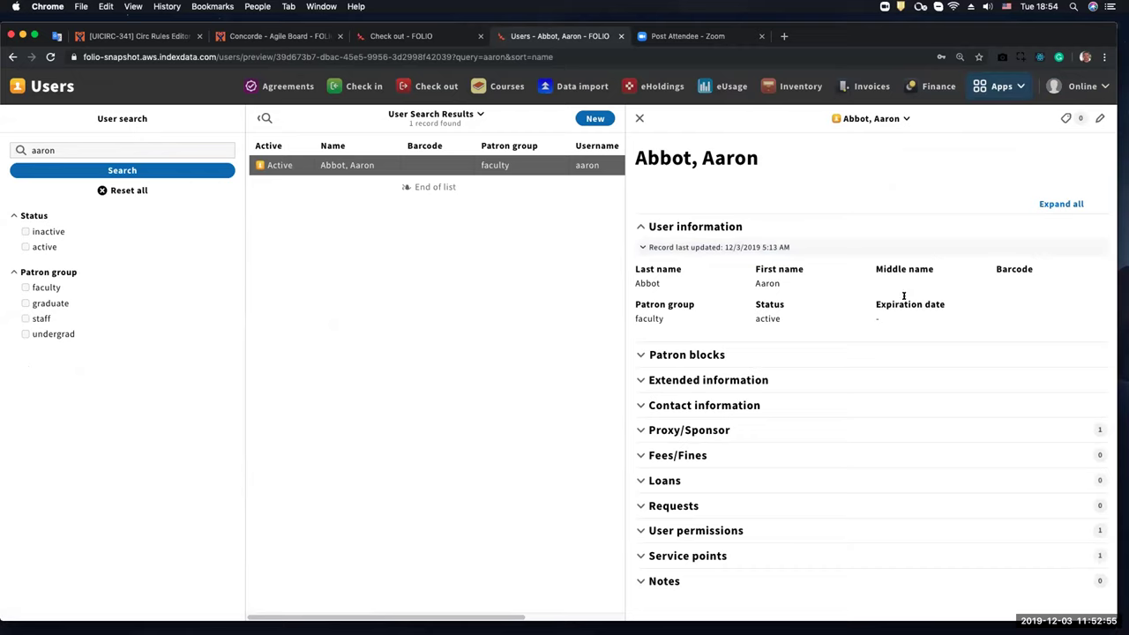
pyautogui.click(685, 531)
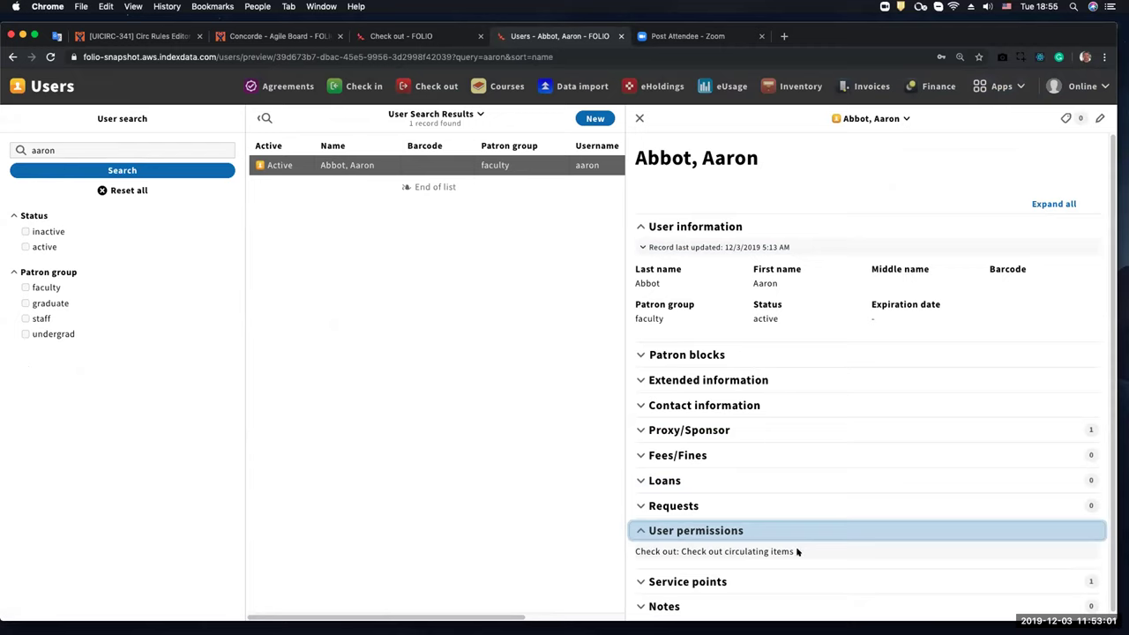
# Open the not-loanable loan policy in Circulation settings for editing and examine its Loanable option.
pyautogui.click(1017, 88)
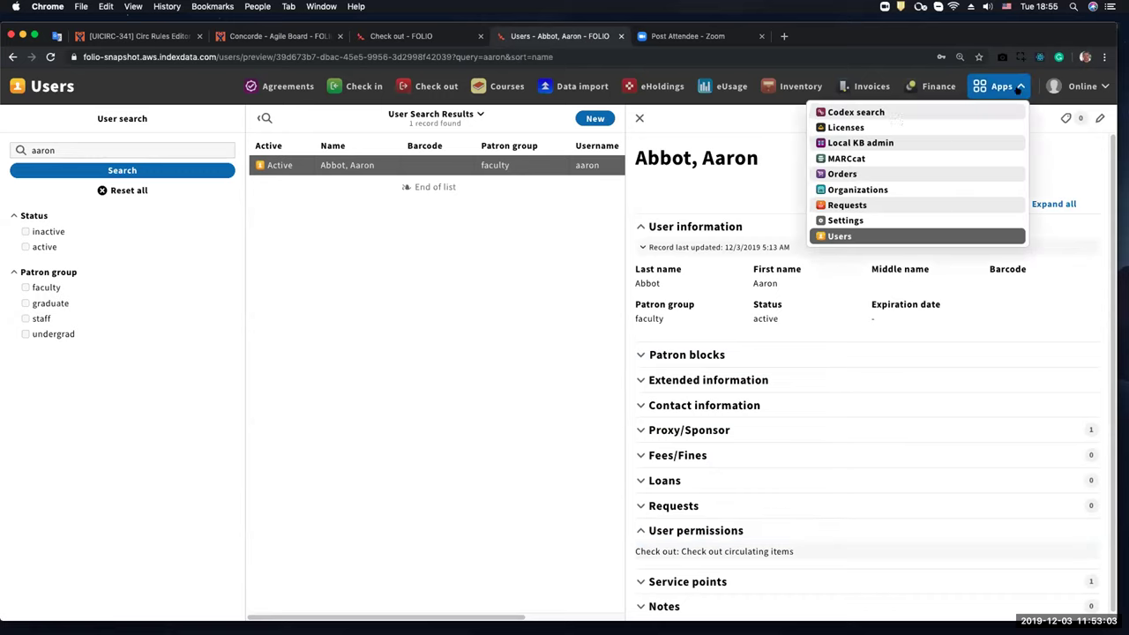
pyautogui.click(847, 221)
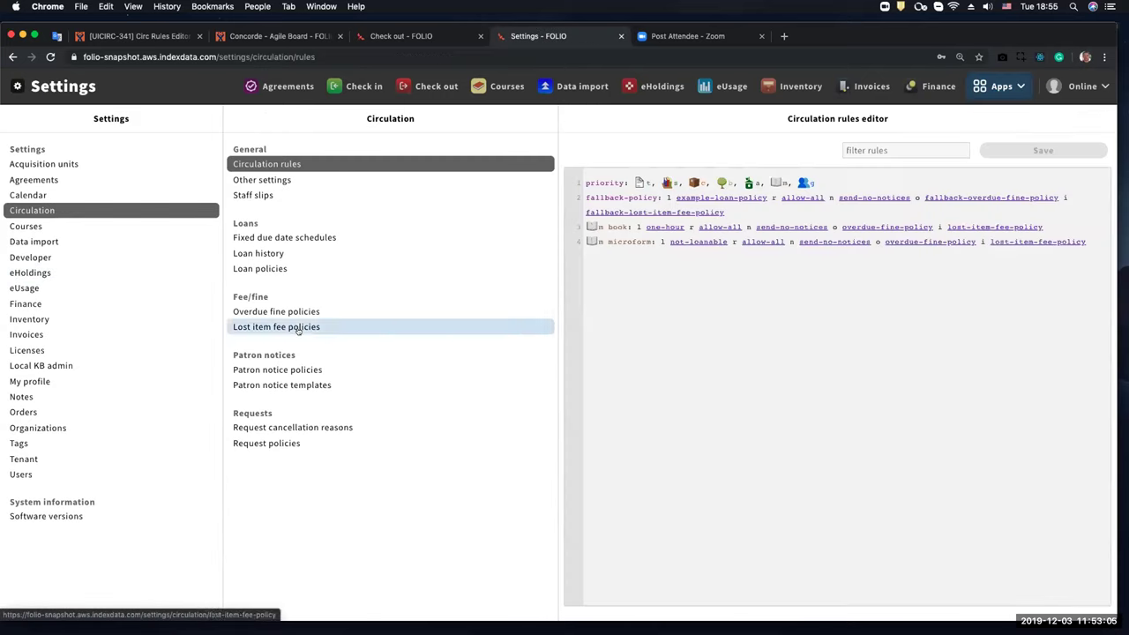
pyautogui.click(280, 268)
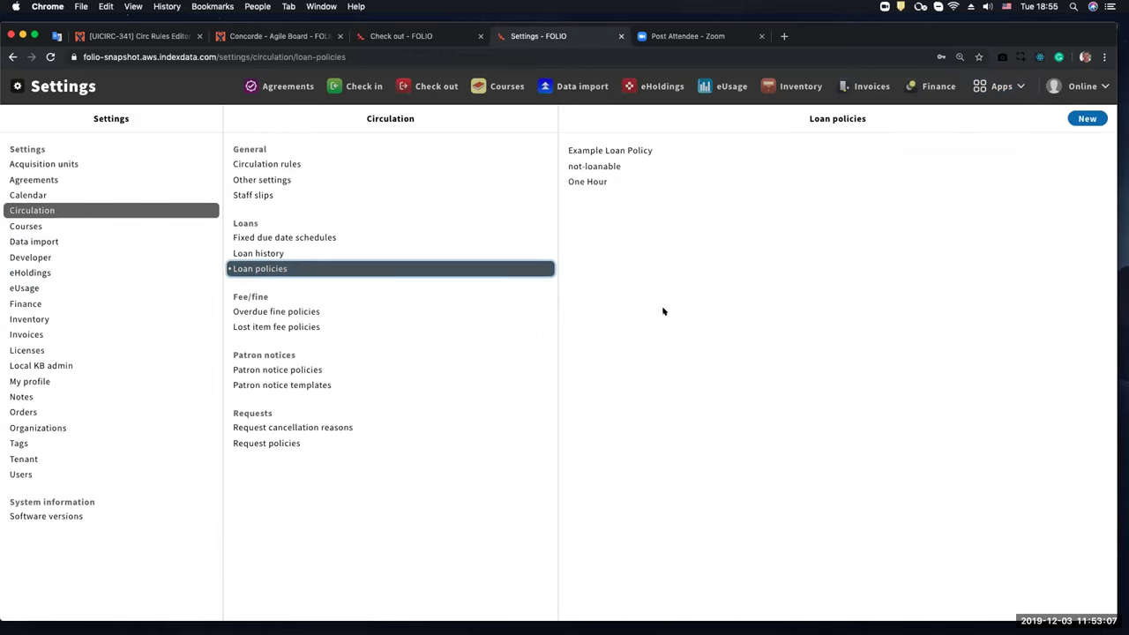
pyautogui.click(630, 168)
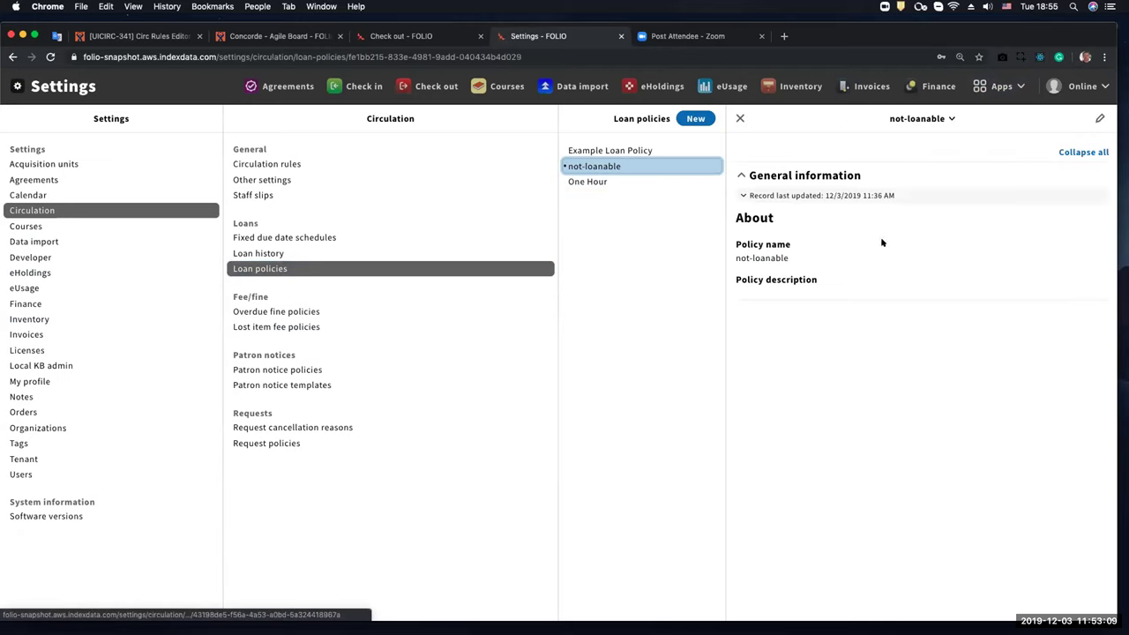
pyautogui.click(1098, 119)
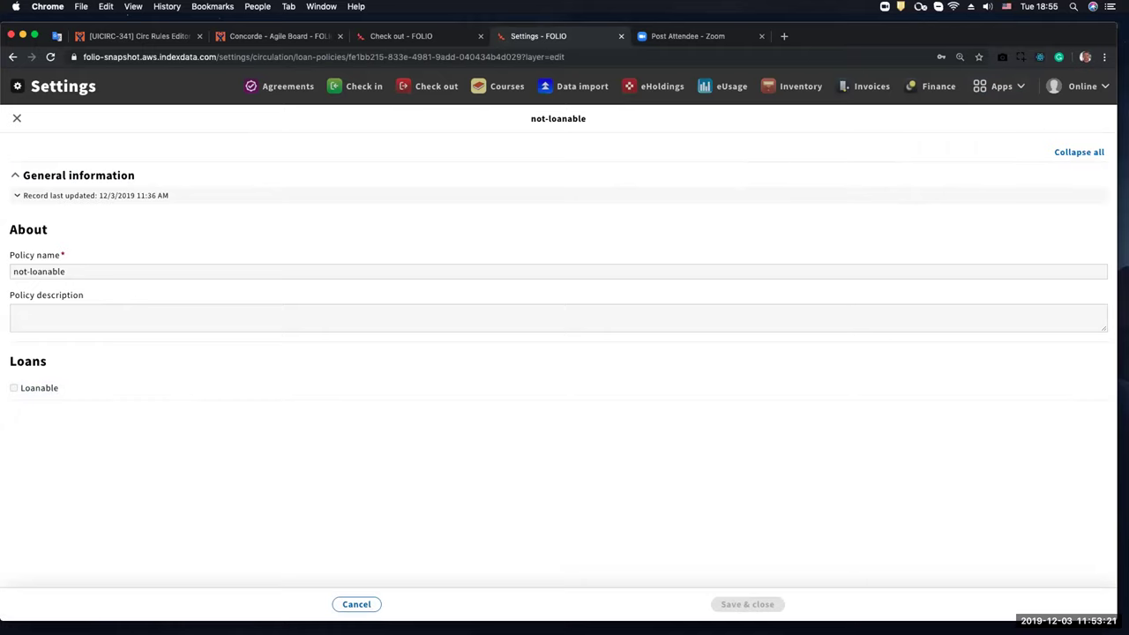
pyautogui.click(999, 86)
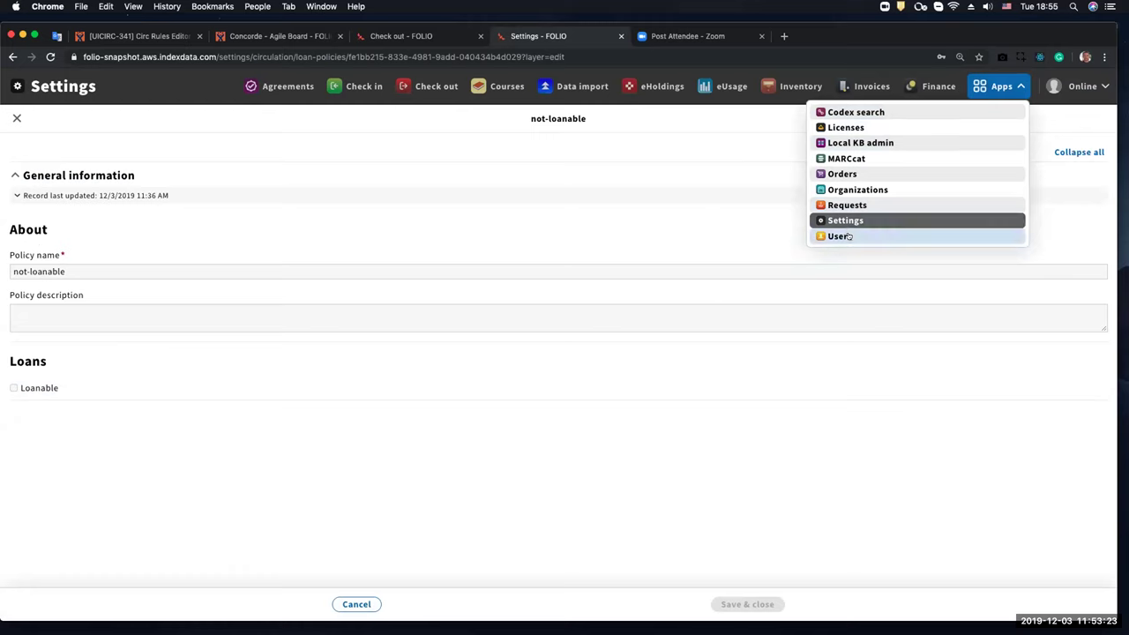
pyautogui.click(849, 222)
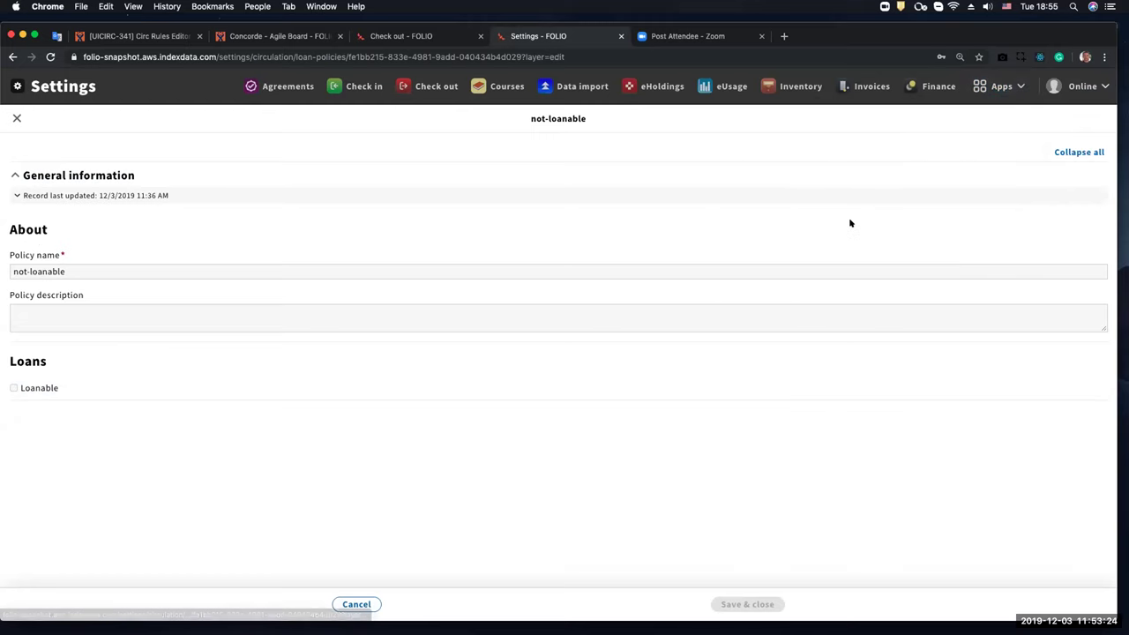
# Close the not-loanable policy unchanged and examine the microform rule in the circulation rules editor.
pyautogui.click(16, 118)
pyautogui.click(283, 164)
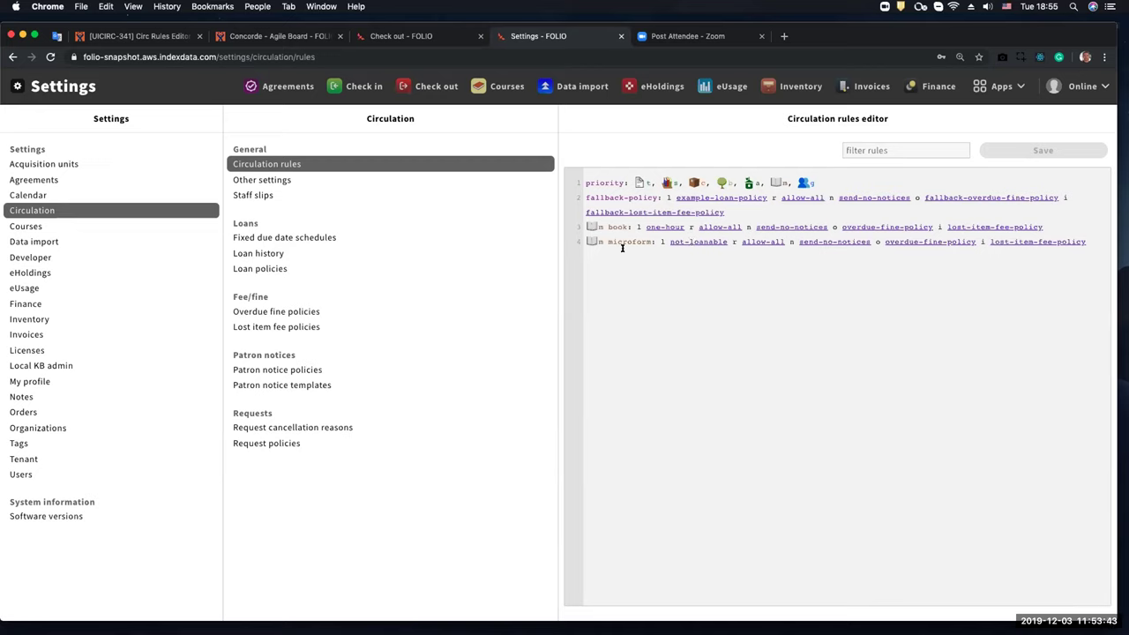
# Check which account and service point the check-out session uses, and copy the microform item's barcode from the Temeraire record in Inventory.
pyautogui.click(799, 86)
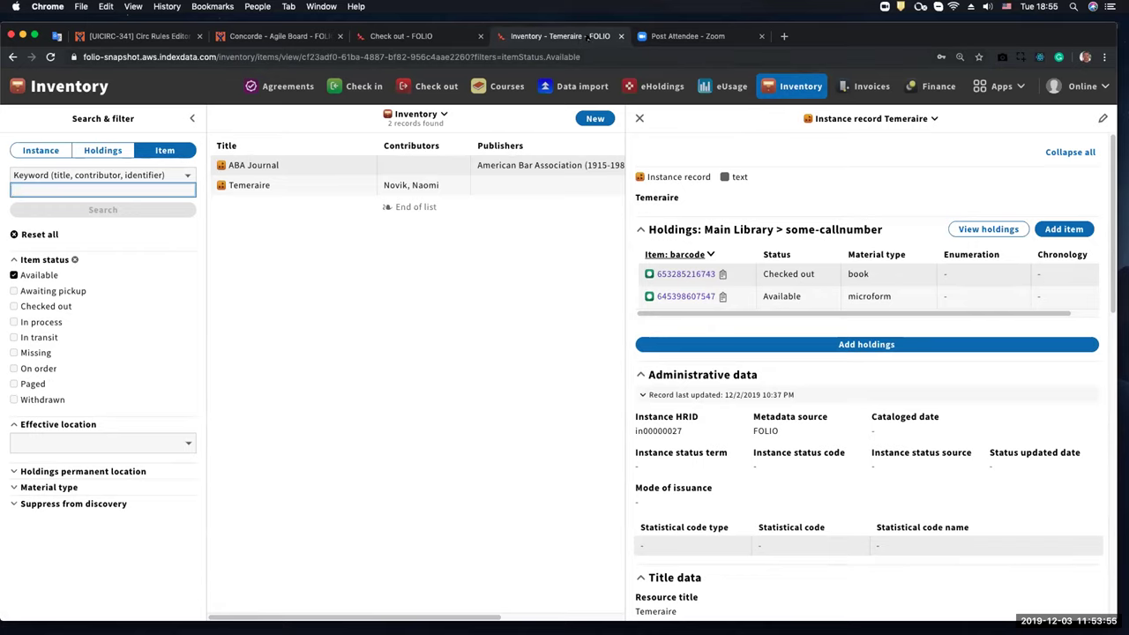
pyautogui.click(418, 37)
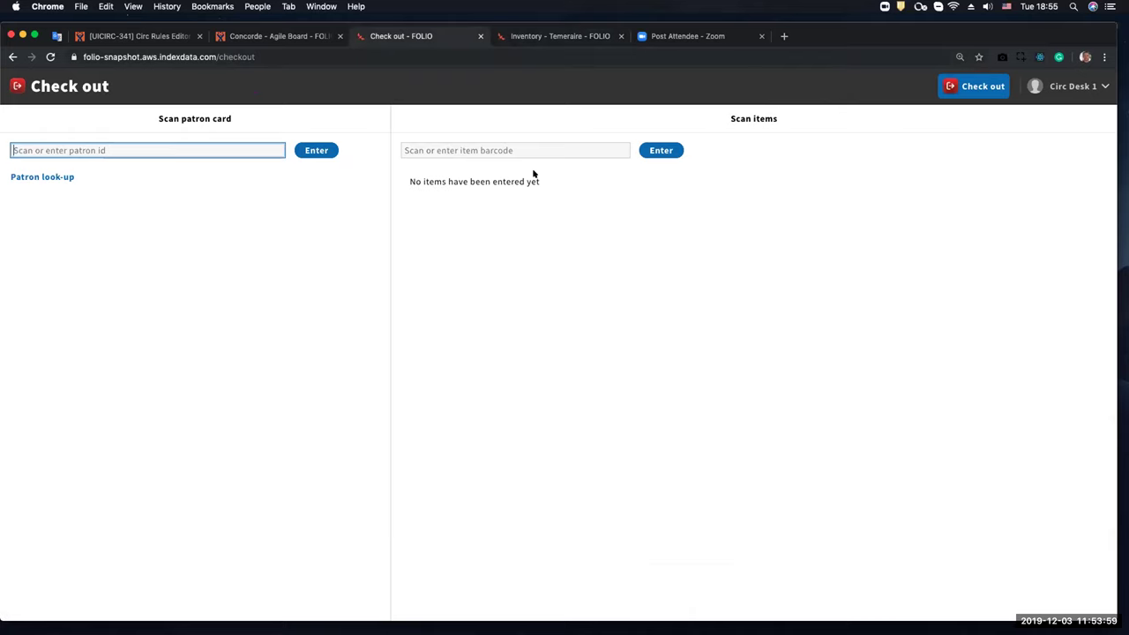
pyautogui.click(1103, 87)
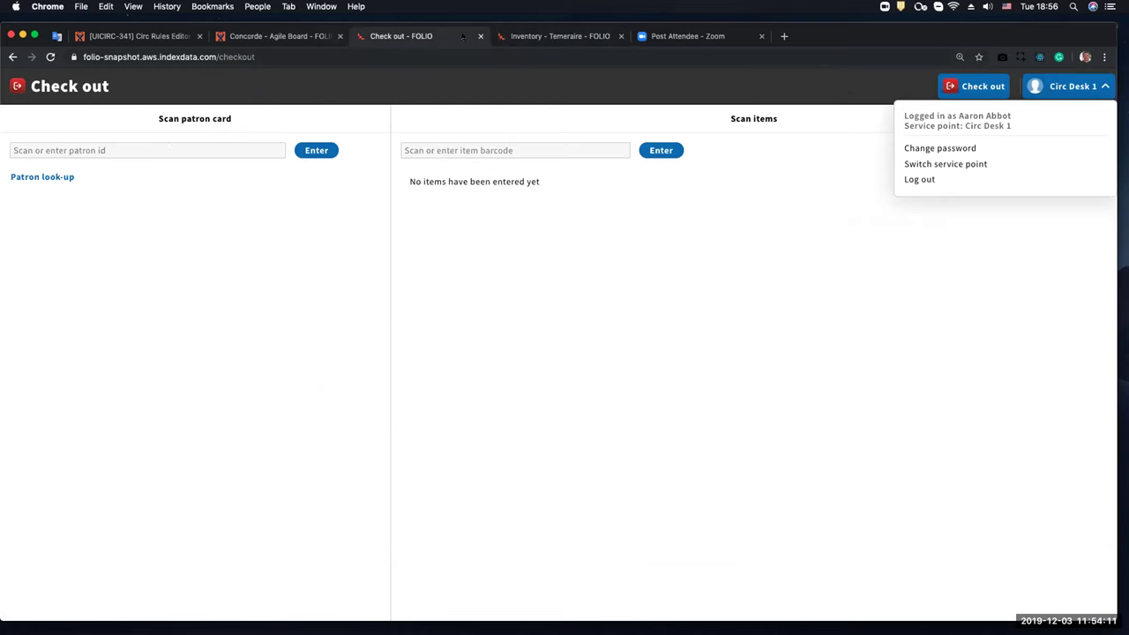
pyautogui.hotkey('ctrl', 'Tab')
pyautogui.click(722, 297)
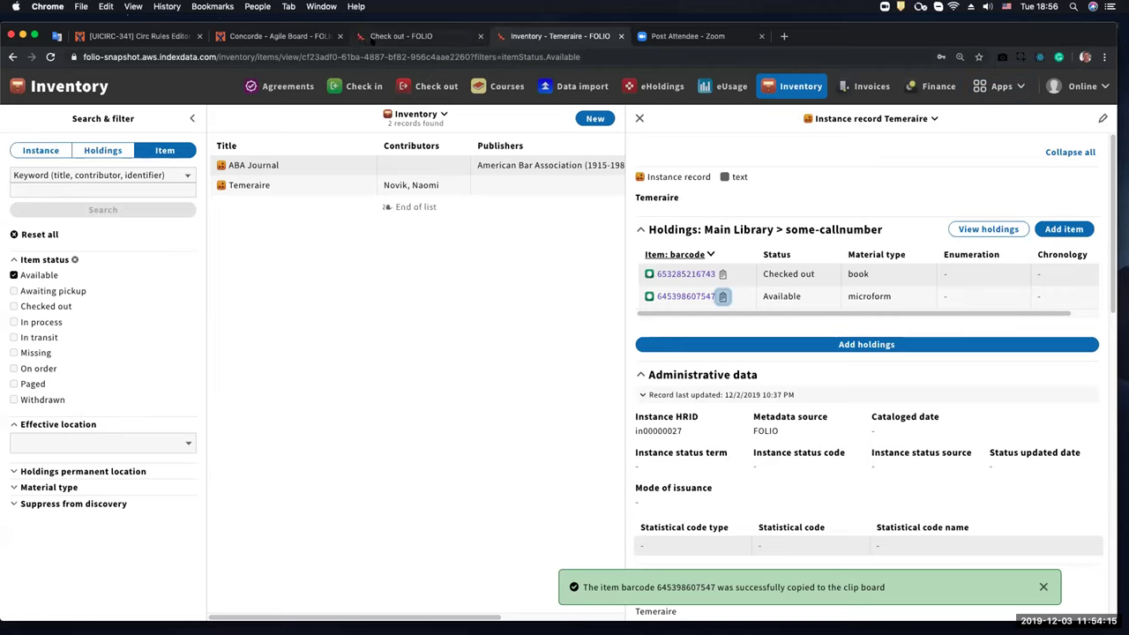
# Look up the patron by first name in the Check out session and select the matching user as borrower.
pyautogui.click(371, 39)
pyautogui.click(62, 146)
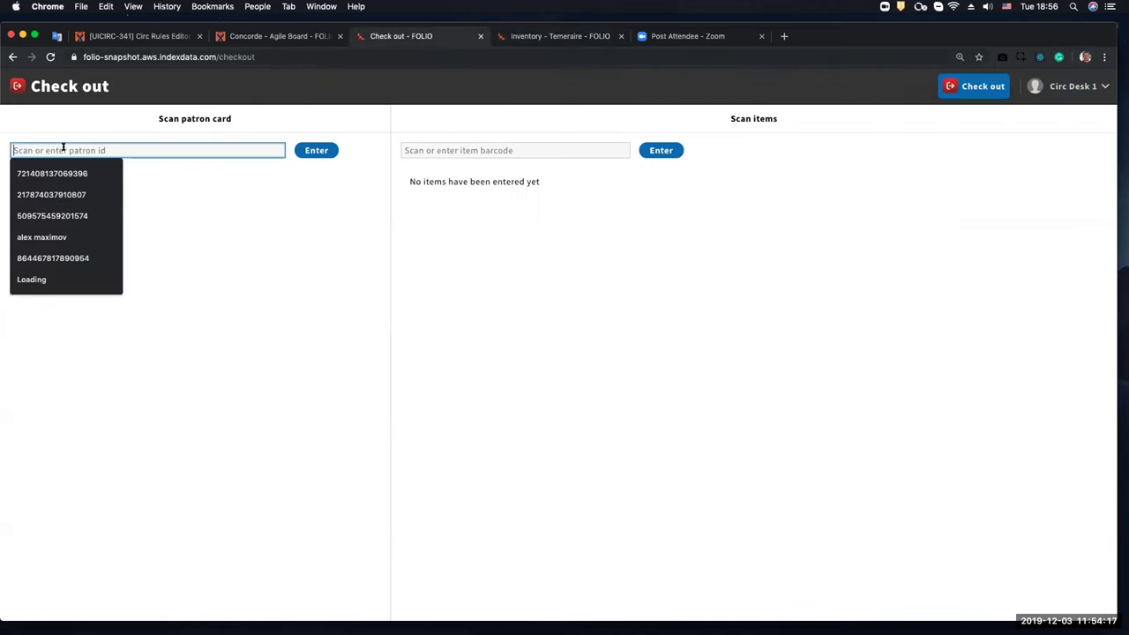
pyautogui.click(69, 177)
pyautogui.write('aaron')
pyautogui.click(335, 226)
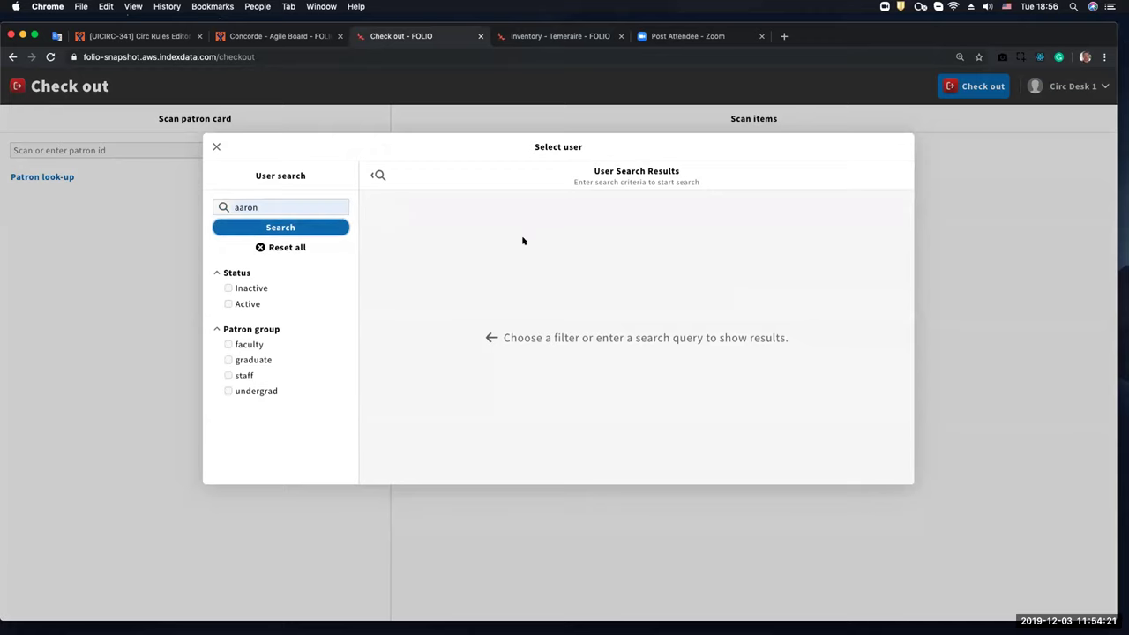
pyautogui.click(539, 233)
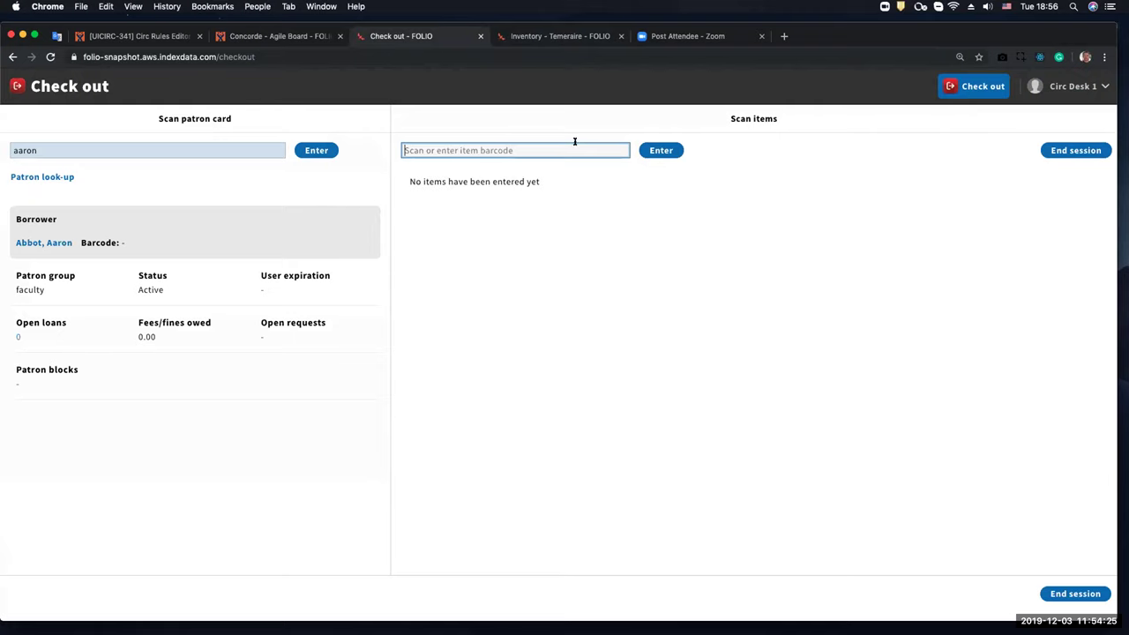
# Try to check out the microform item with the copied barcode and dismiss the resulting notice.
pyautogui.rightClick(575, 146)
pyautogui.click(591, 225)
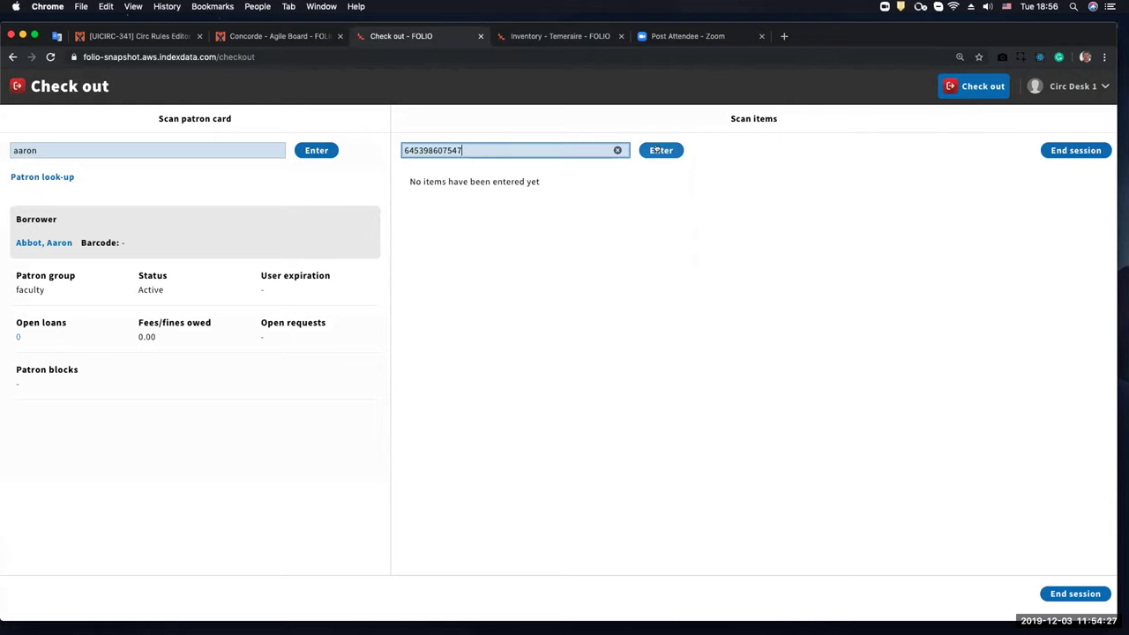
pyautogui.click(660, 150)
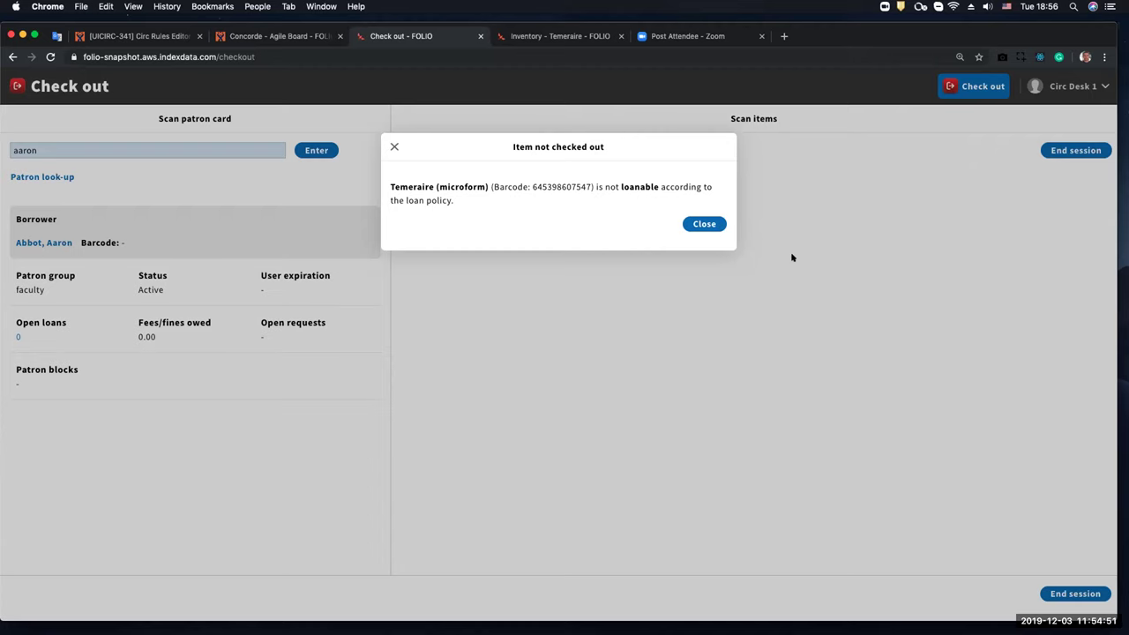
pyautogui.press('Escape')
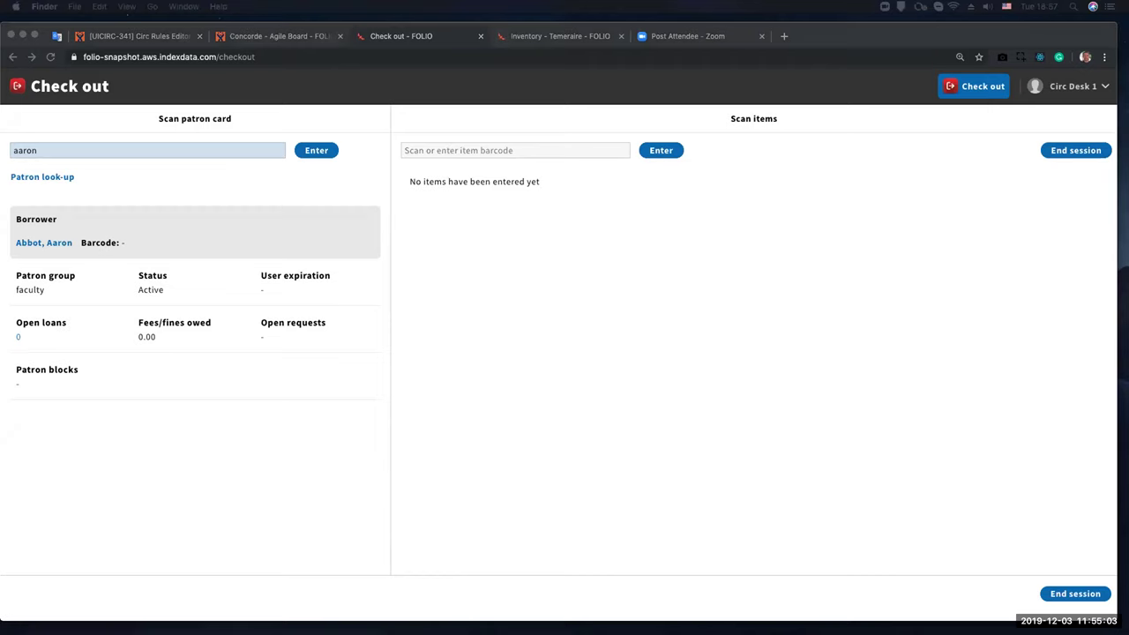
pyautogui.moveTo(961, 124); pyautogui.dragTo(1128, 295)
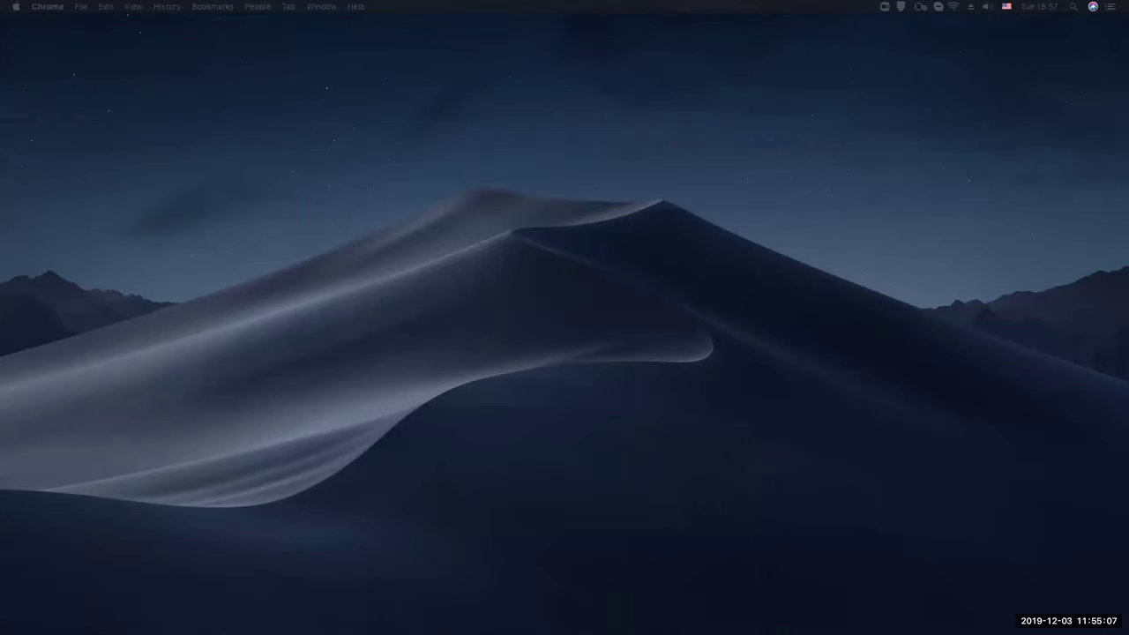
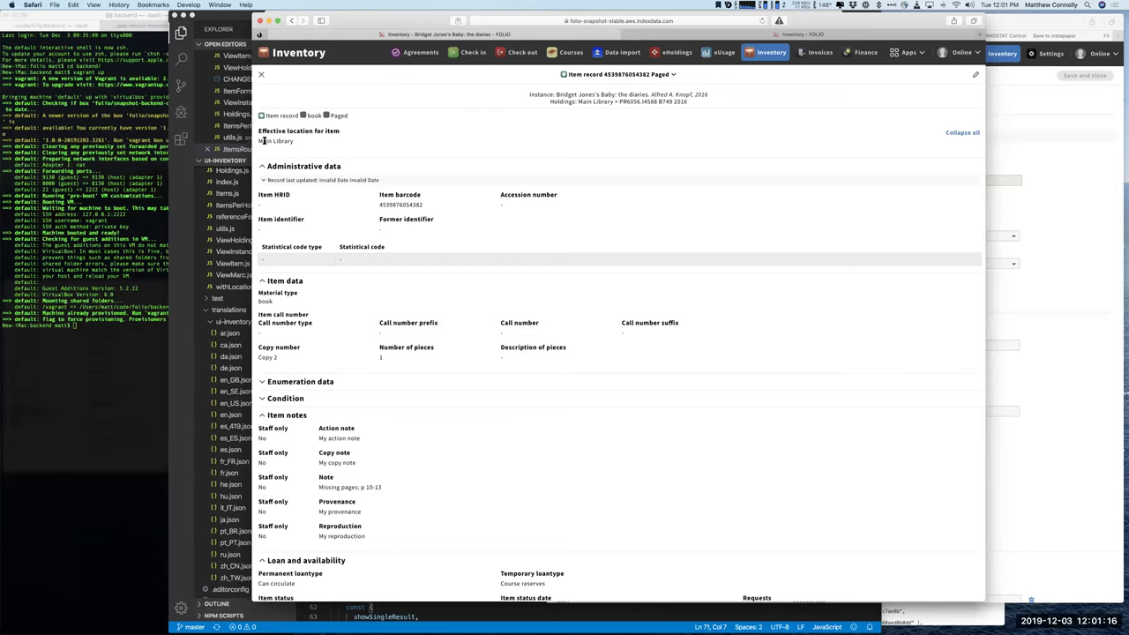
# Examine the effective location in the item record's header and its Location section.
pyautogui.scroll(-5, 398, 295)
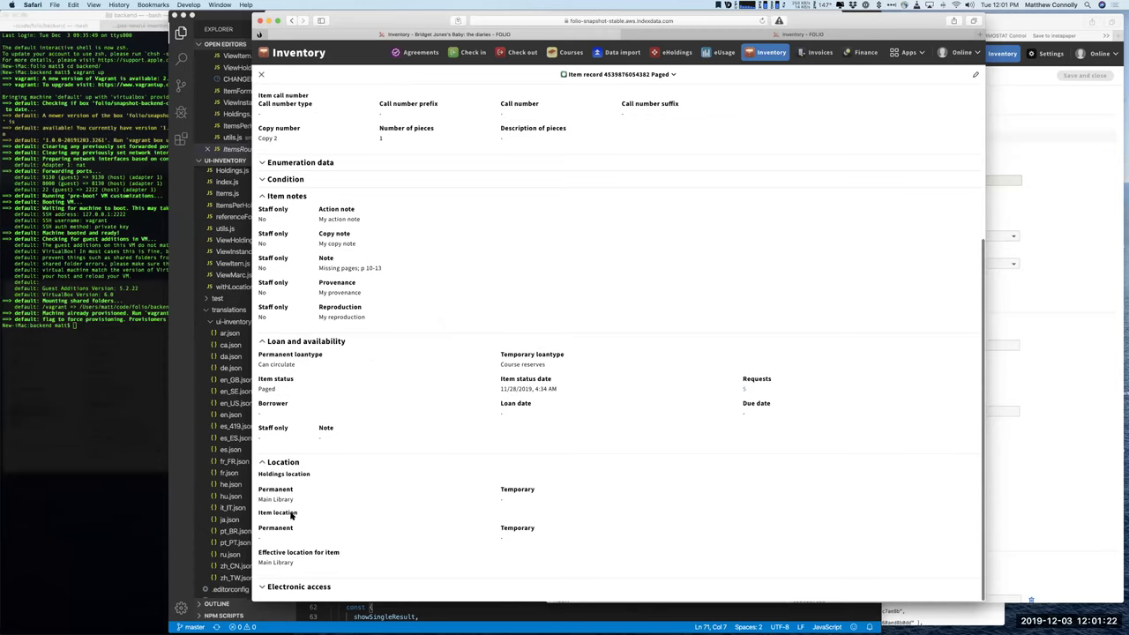
pyautogui.scroll(5, 388, 388)
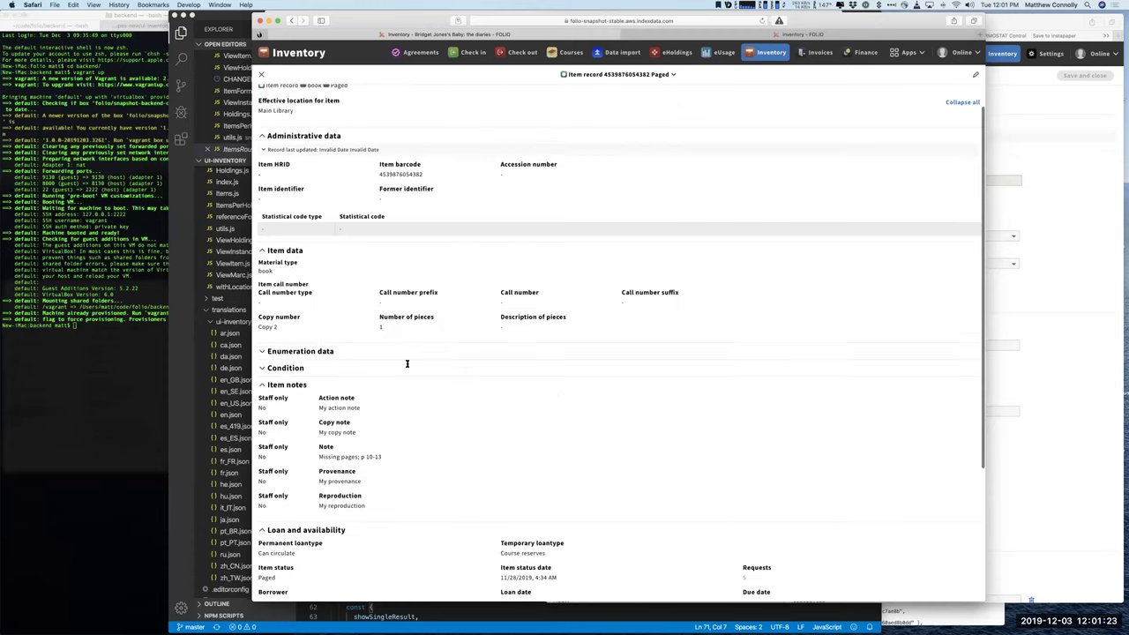
pyautogui.tripleClick(277, 138)
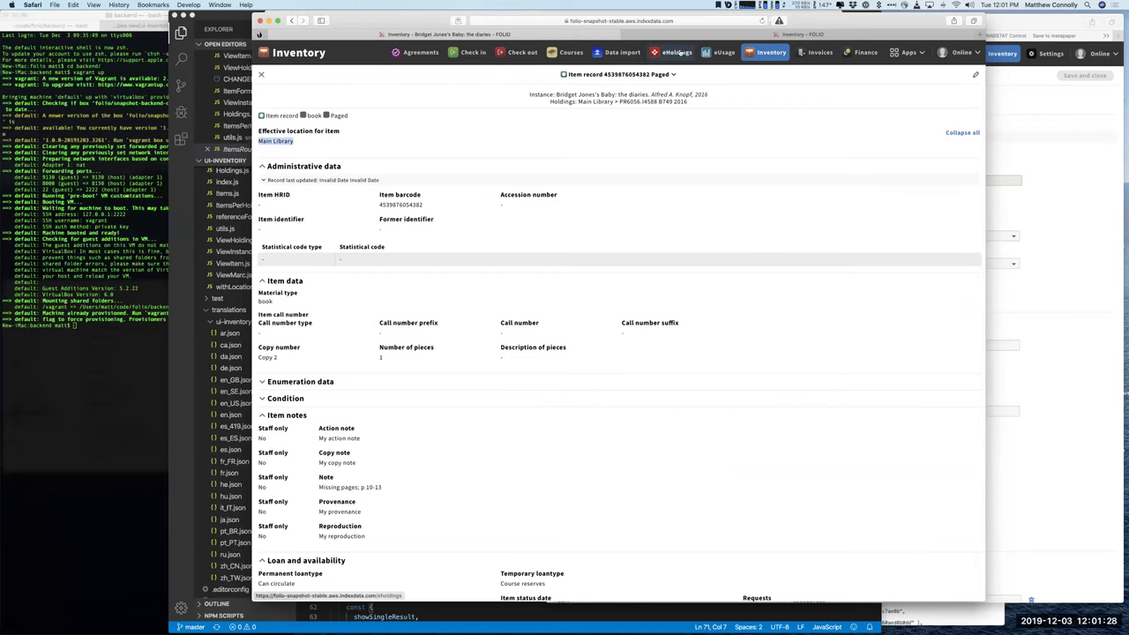
# Open the Inventory search and examine the Instance filters for resource type, language, staff suppress and suppress from discovery.
pyautogui.click(657, 35)
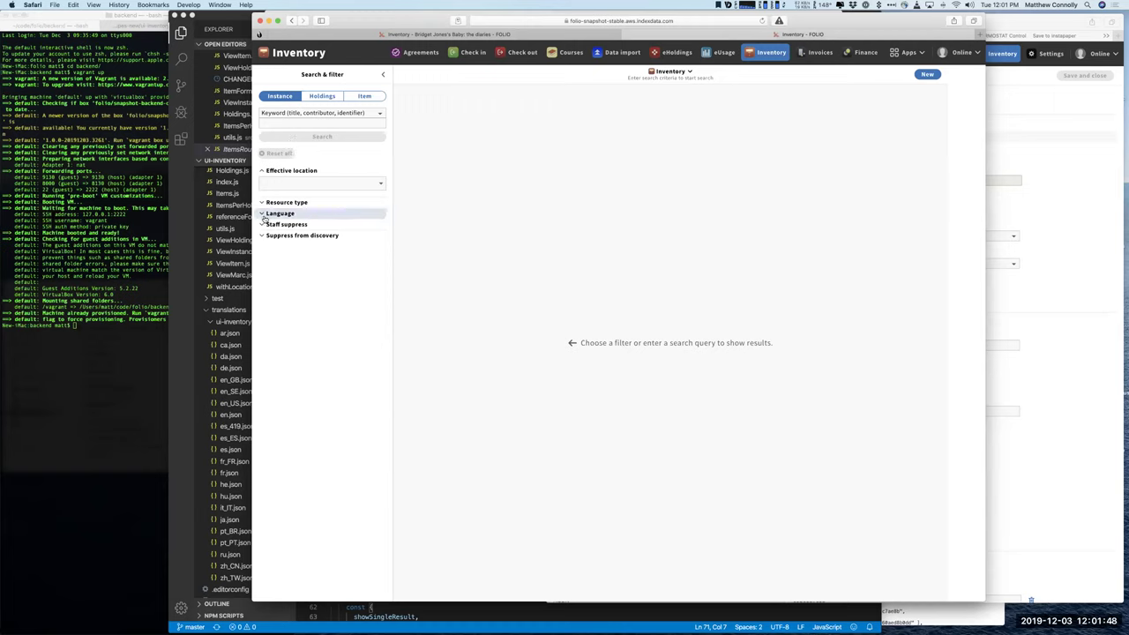
pyautogui.click(297, 203)
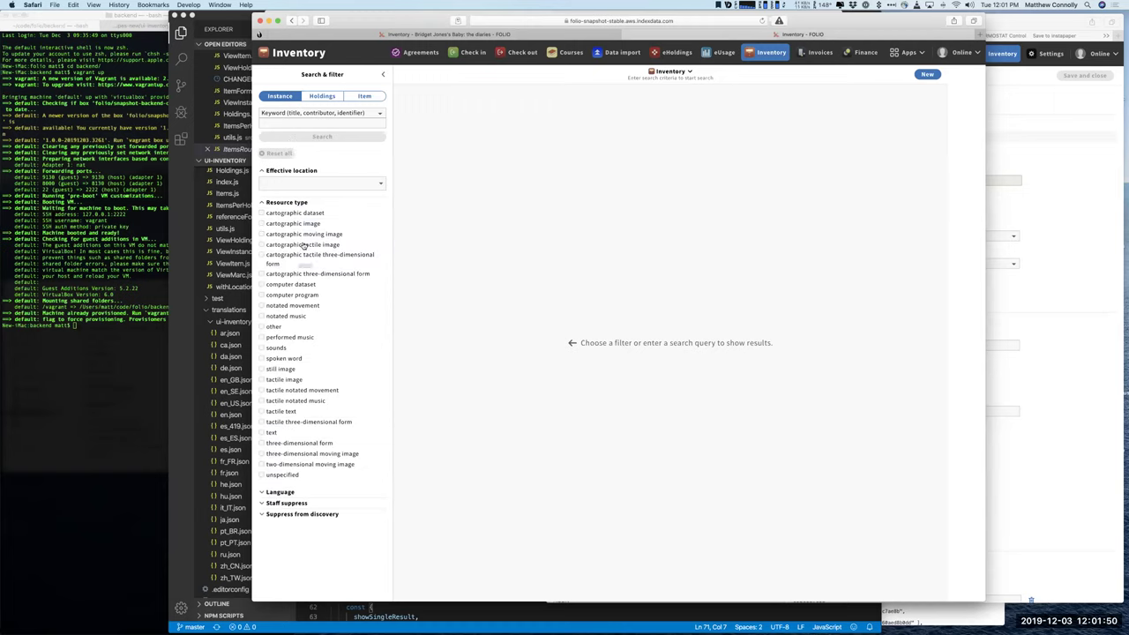
pyautogui.click(301, 203)
pyautogui.click(287, 214)
pyautogui.click(288, 225)
pyautogui.scroll(-10, 342, 303)
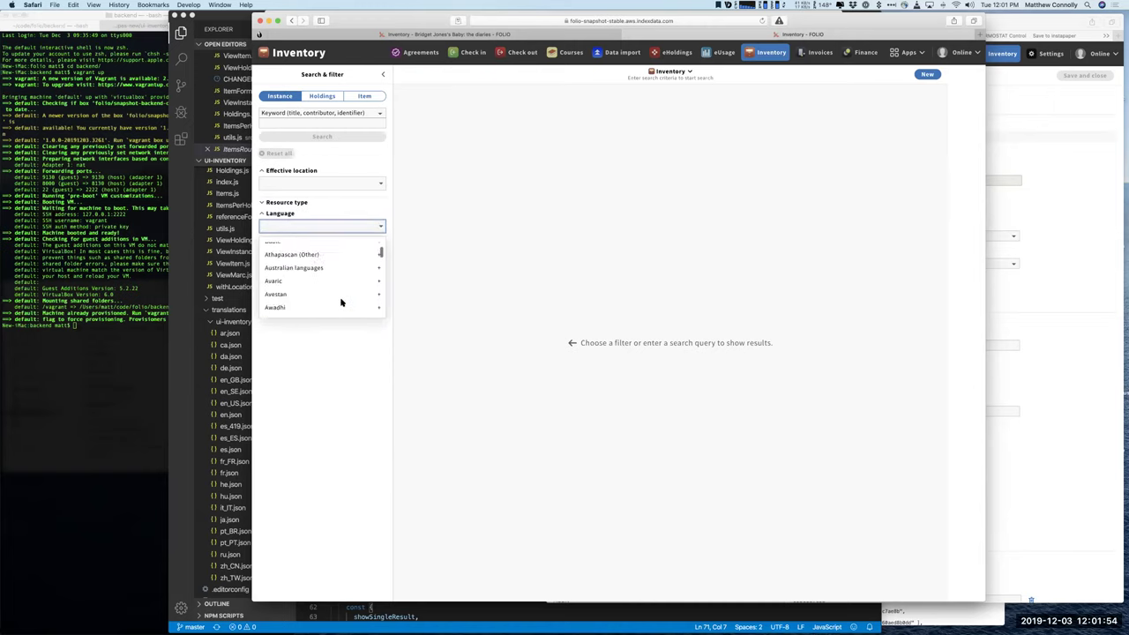
pyautogui.scroll(-6, 341, 303)
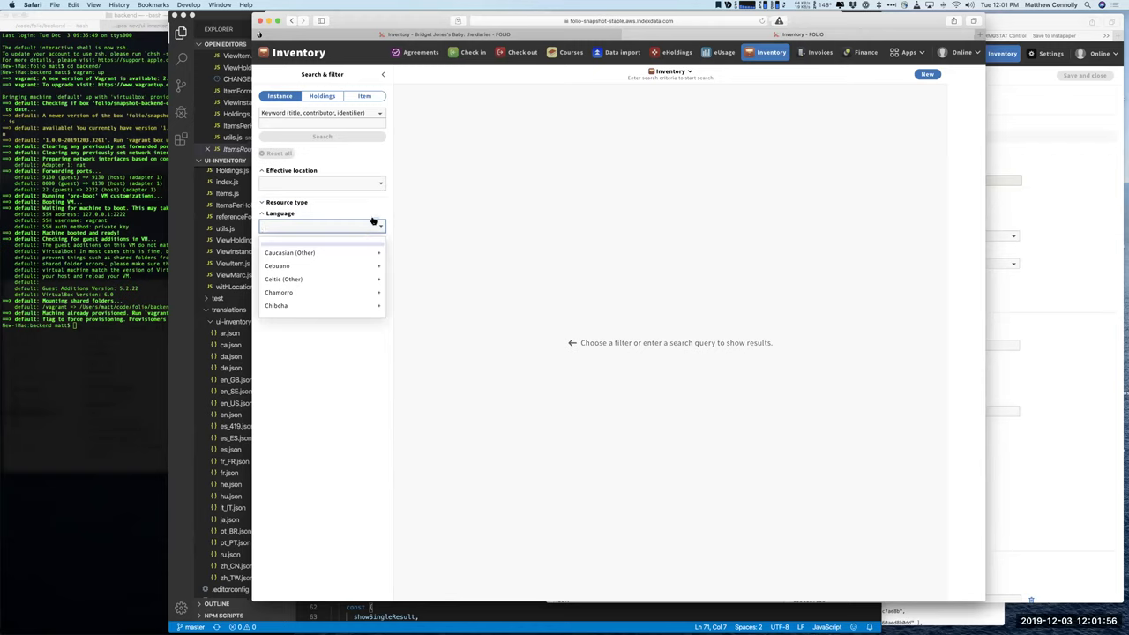
pyautogui.click(372, 215)
pyautogui.click(288, 228)
pyautogui.click(298, 252)
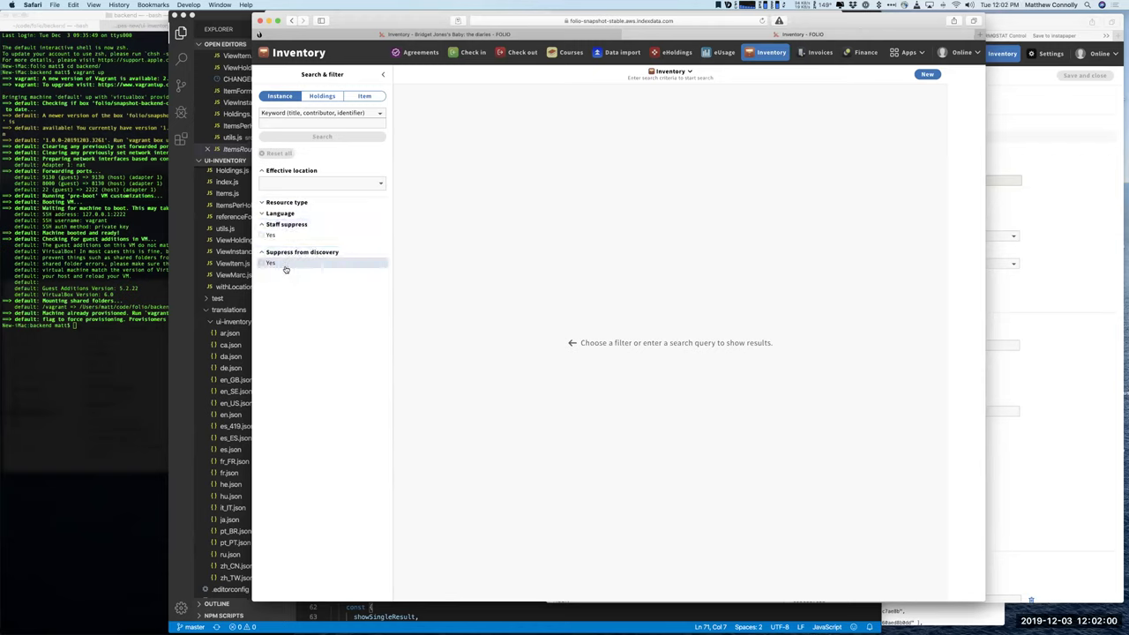
# Examine the Holdings search filters for holdings permanent location and suppress from discovery.
pyautogui.click(319, 95)
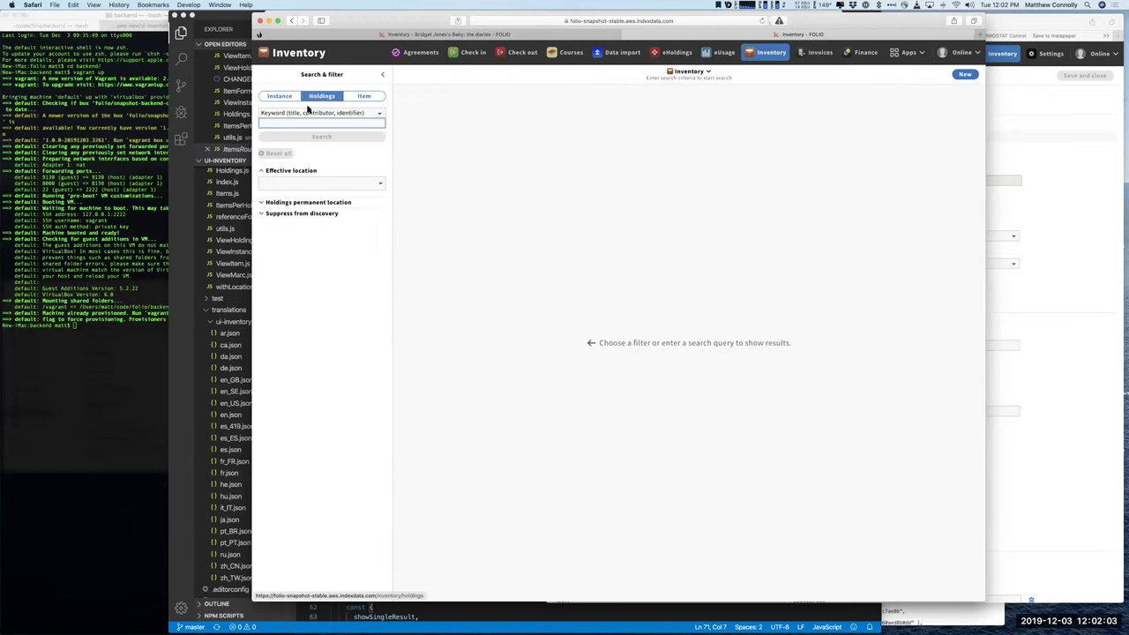
pyautogui.click(295, 203)
pyautogui.click(349, 221)
pyautogui.click(323, 227)
pyautogui.click(290, 236)
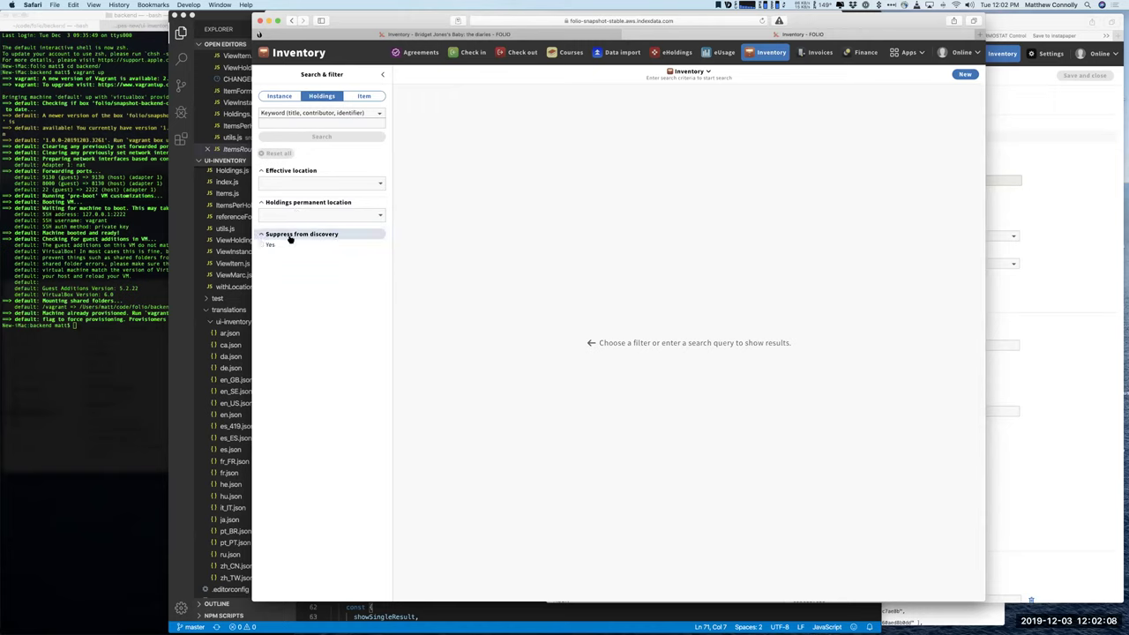
# Examine the Item search filters for item status, holdings permanent location, material type and suppress from discovery.
pyautogui.click(364, 96)
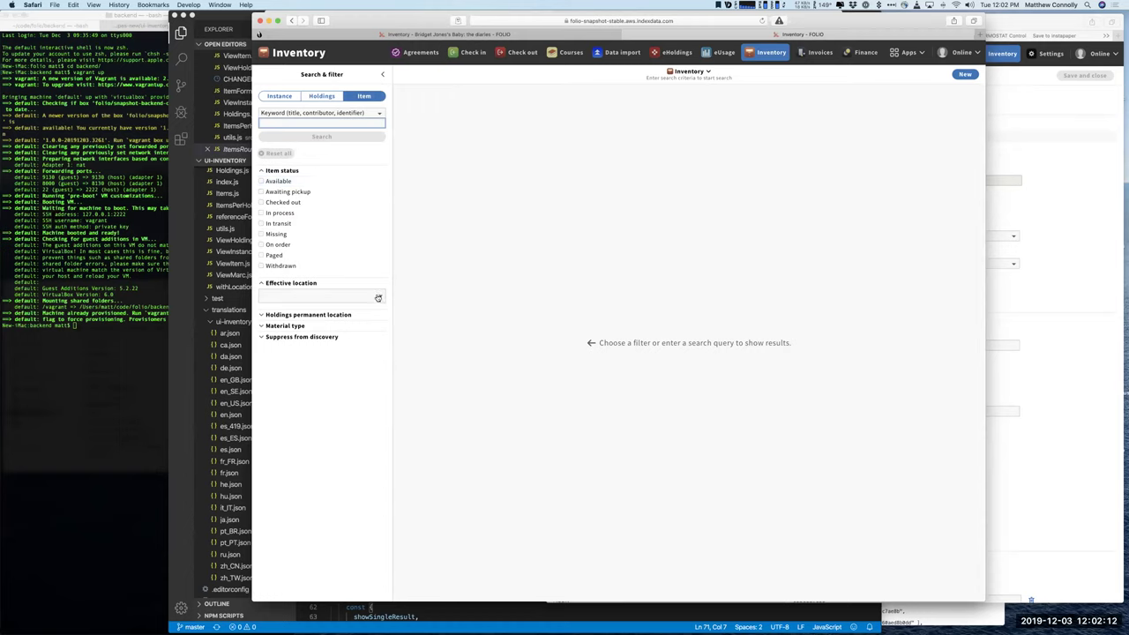
pyautogui.click(301, 315)
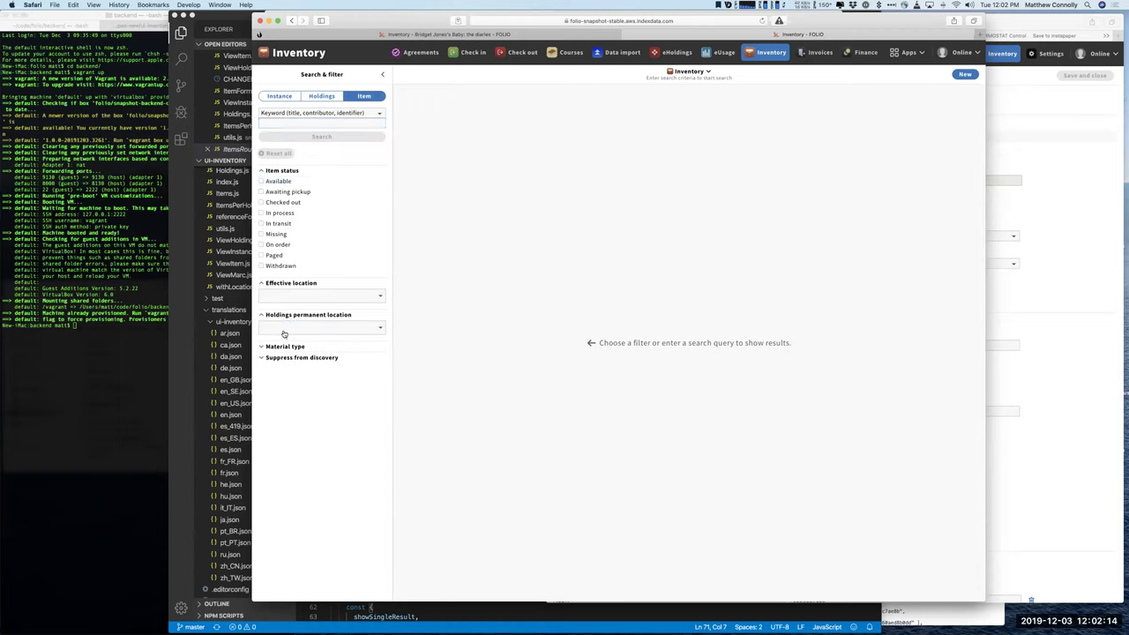
pyautogui.click(274, 347)
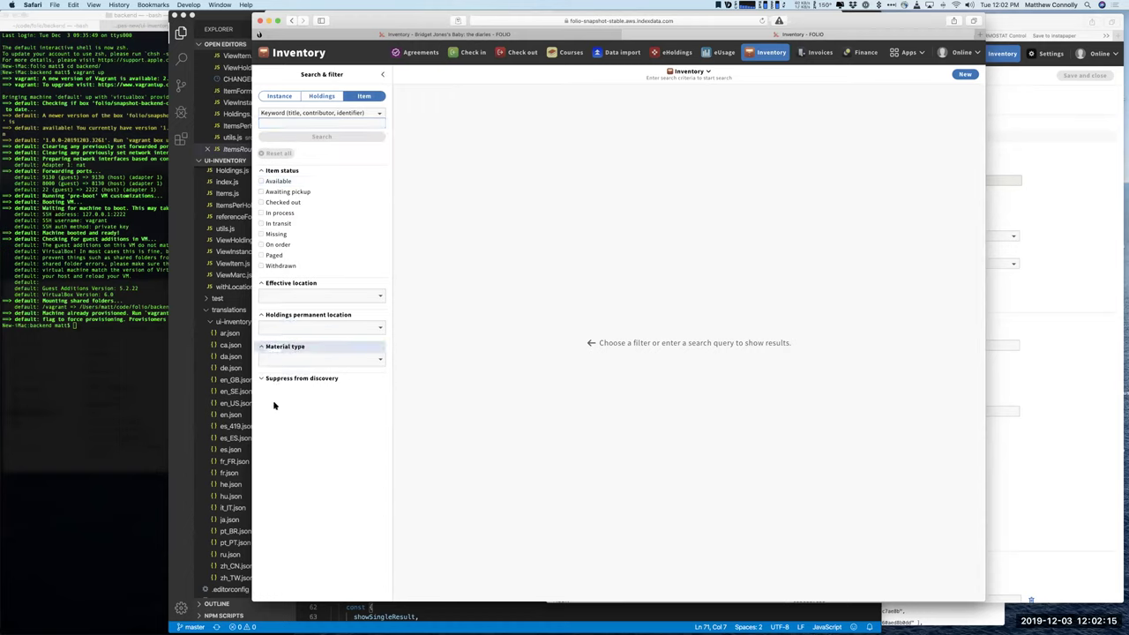
pyautogui.click(315, 360)
pyautogui.click(315, 361)
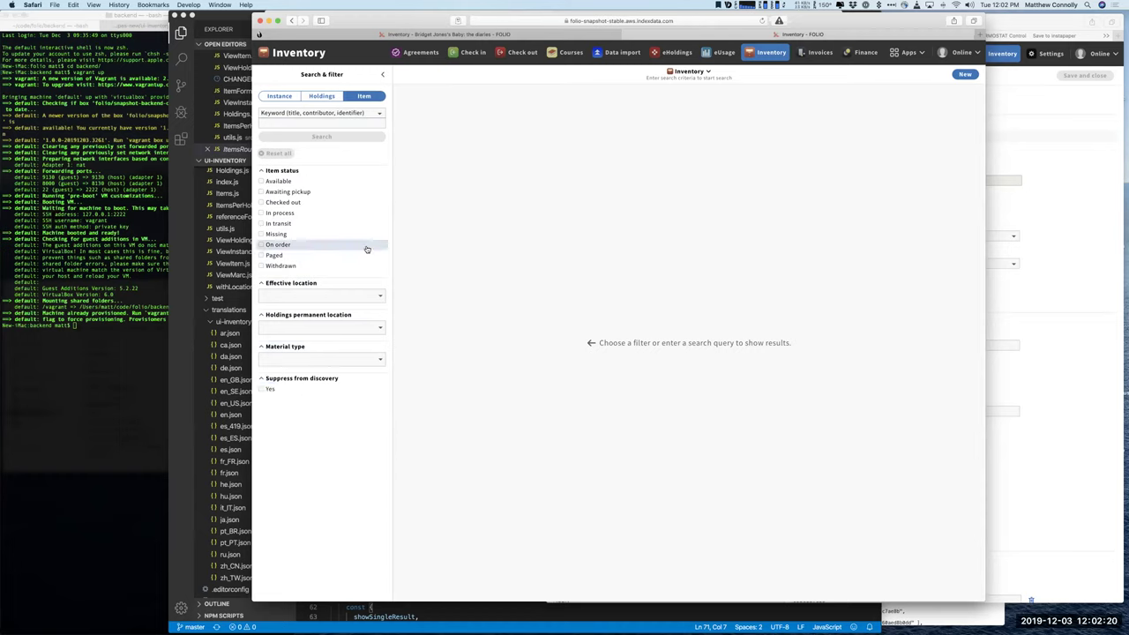
# Compare the filter sets by switching among the Holdings, Instance and Item searches, returning to Instance.
pyautogui.click(320, 97)
pyautogui.click(276, 97)
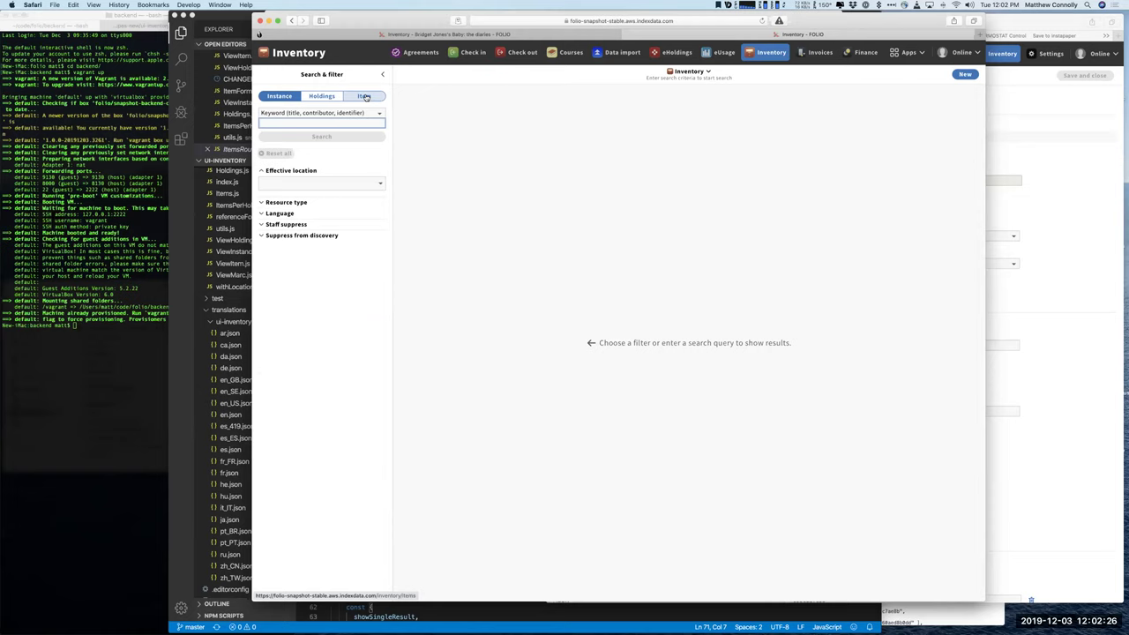
pyautogui.click(366, 97)
pyautogui.click(277, 97)
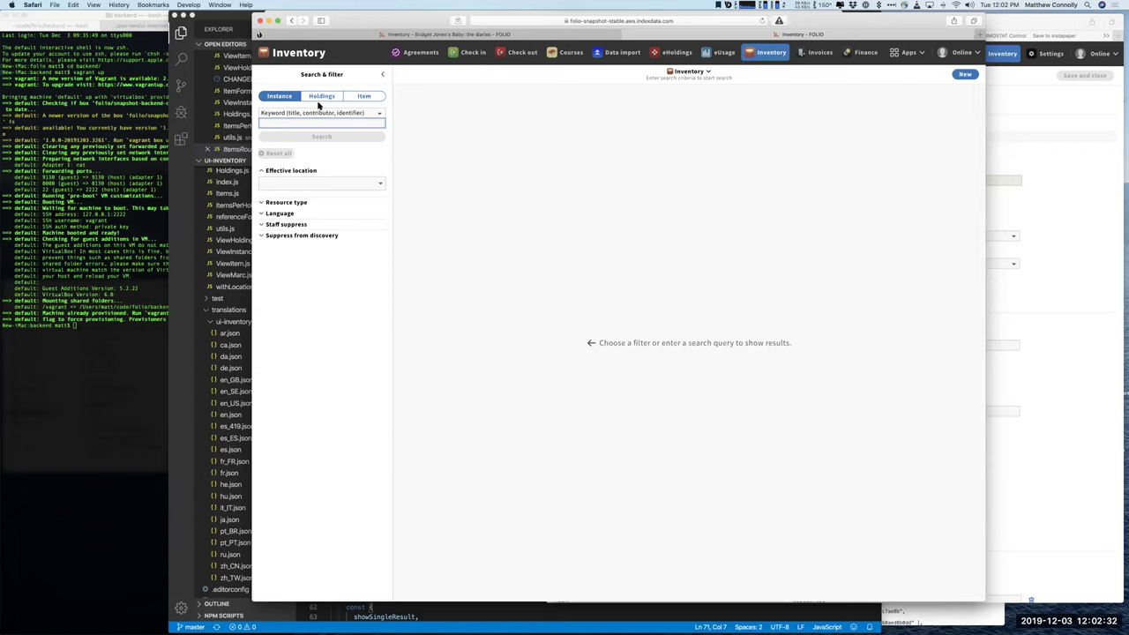
# Examine the Effective location choices in the Instance and Holdings searches, and switch to the Item search.
pyautogui.click(379, 186)
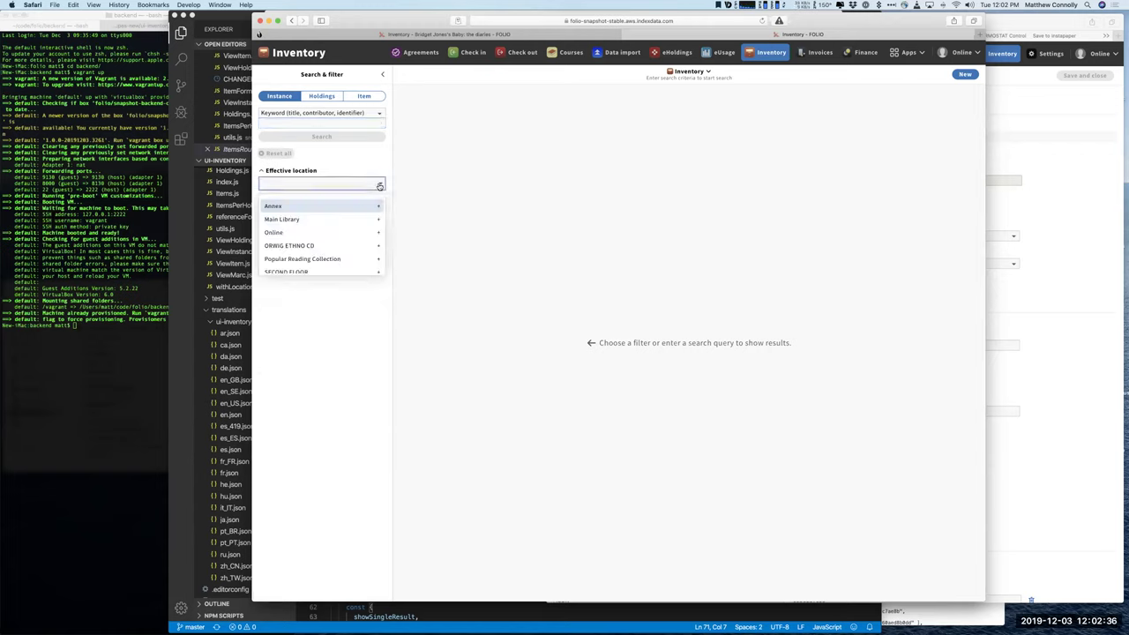
pyautogui.click(379, 186)
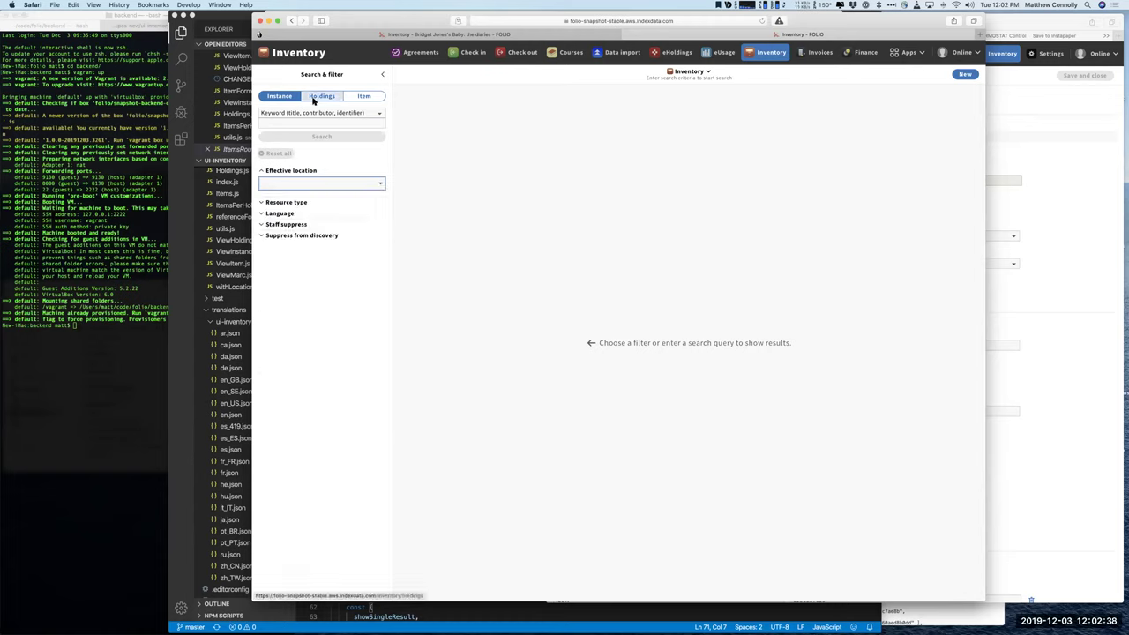
pyautogui.click(314, 101)
pyautogui.click(377, 185)
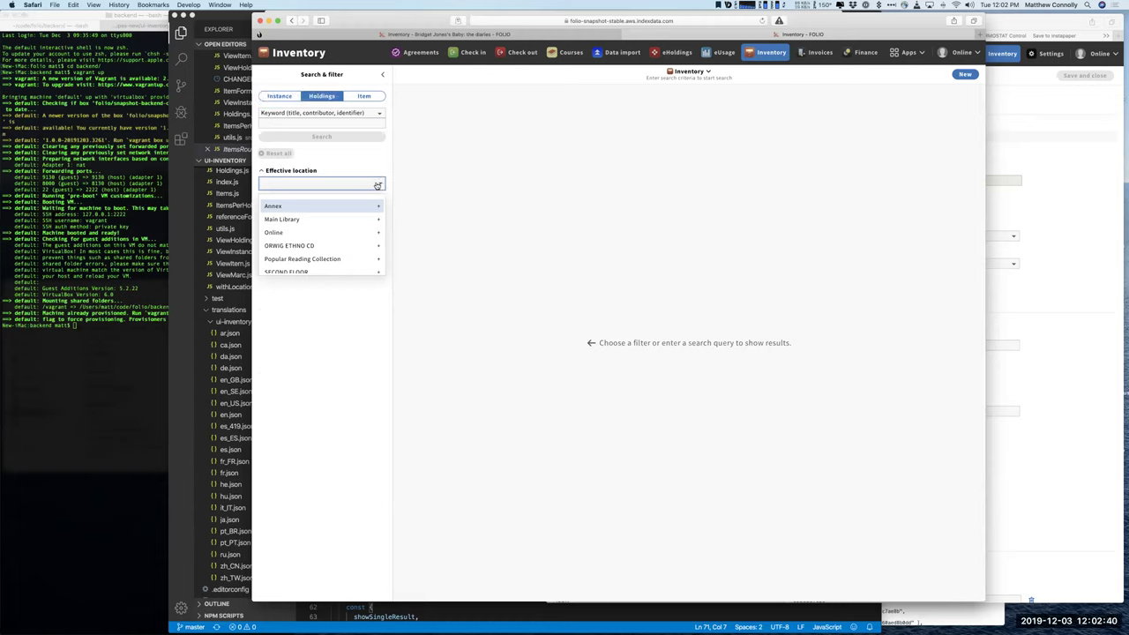
pyautogui.click(363, 96)
# Filter the Instance search by Suppress from discovery set to Yes.
pyautogui.click(292, 97)
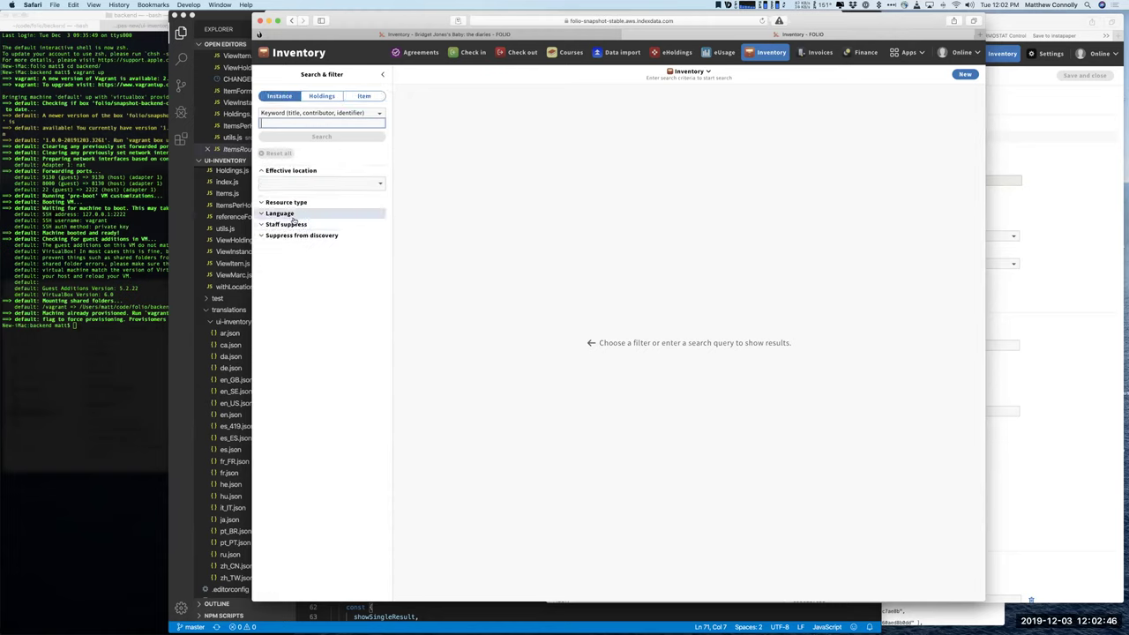
pyautogui.click(282, 236)
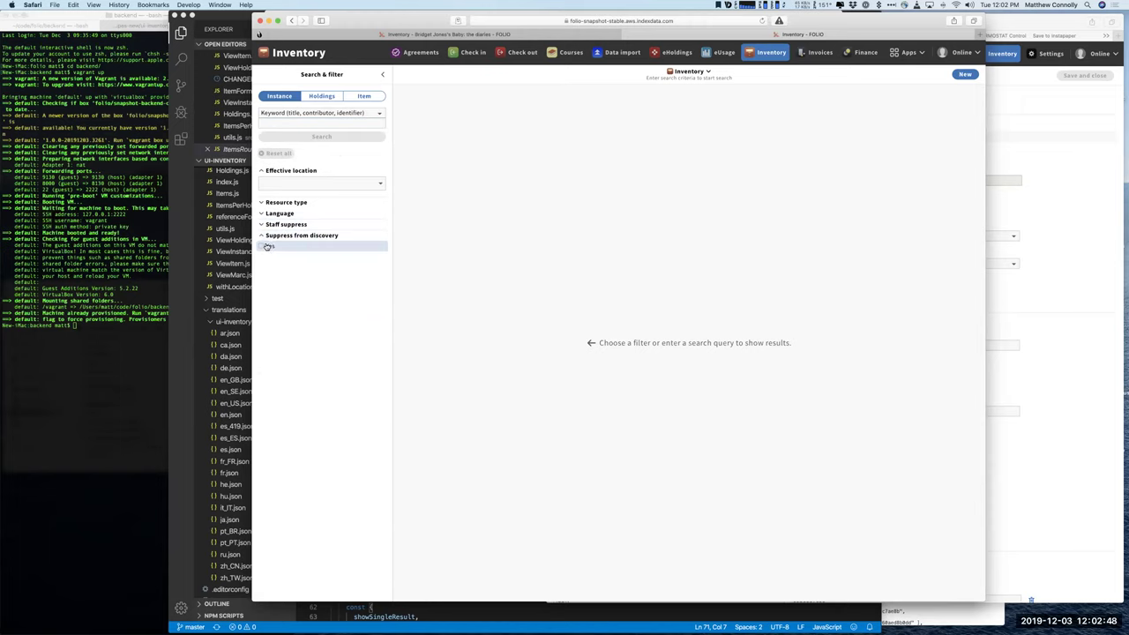
pyautogui.click(264, 247)
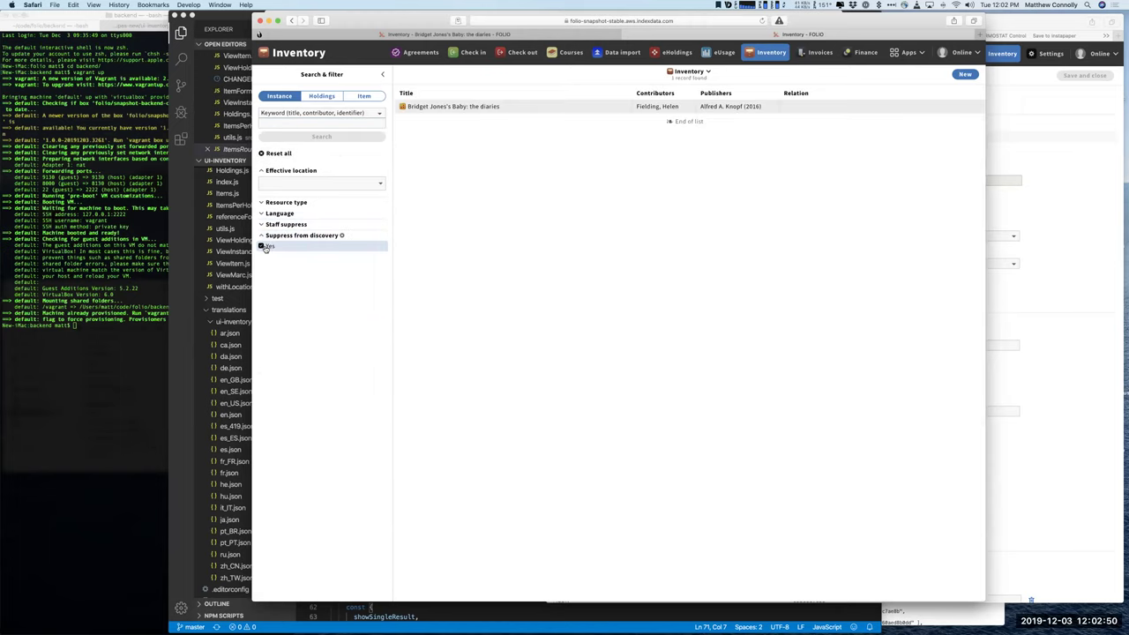
# Filter the Holdings search by Suppress from discovery set to Yes, and reload the enlarged results page.
pyautogui.click(319, 95)
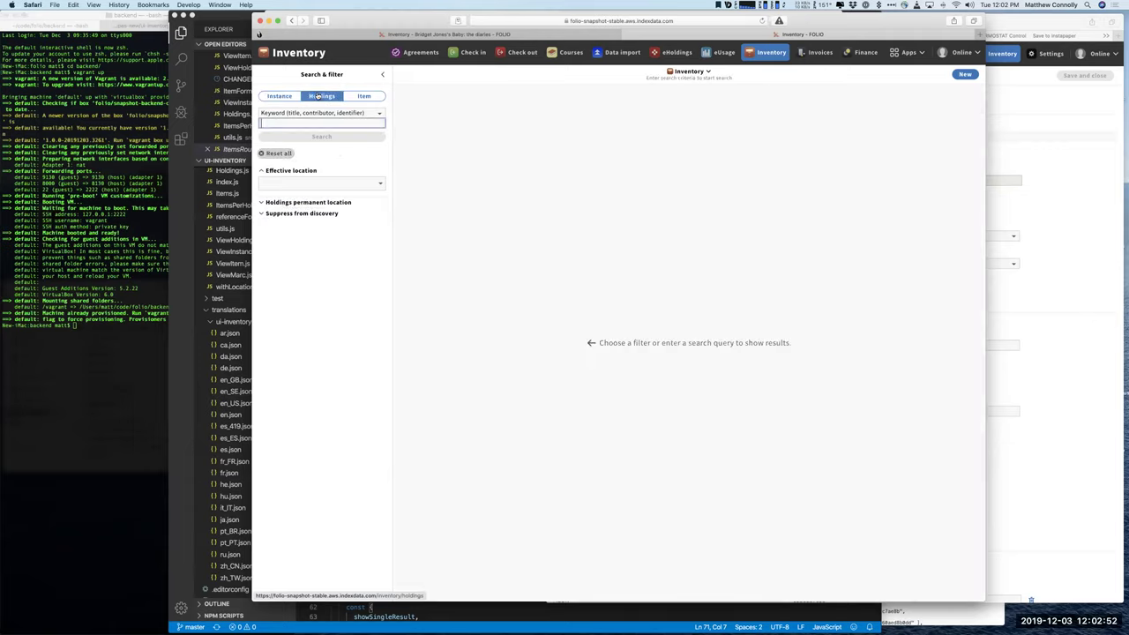
pyautogui.click(282, 213)
pyautogui.click(269, 225)
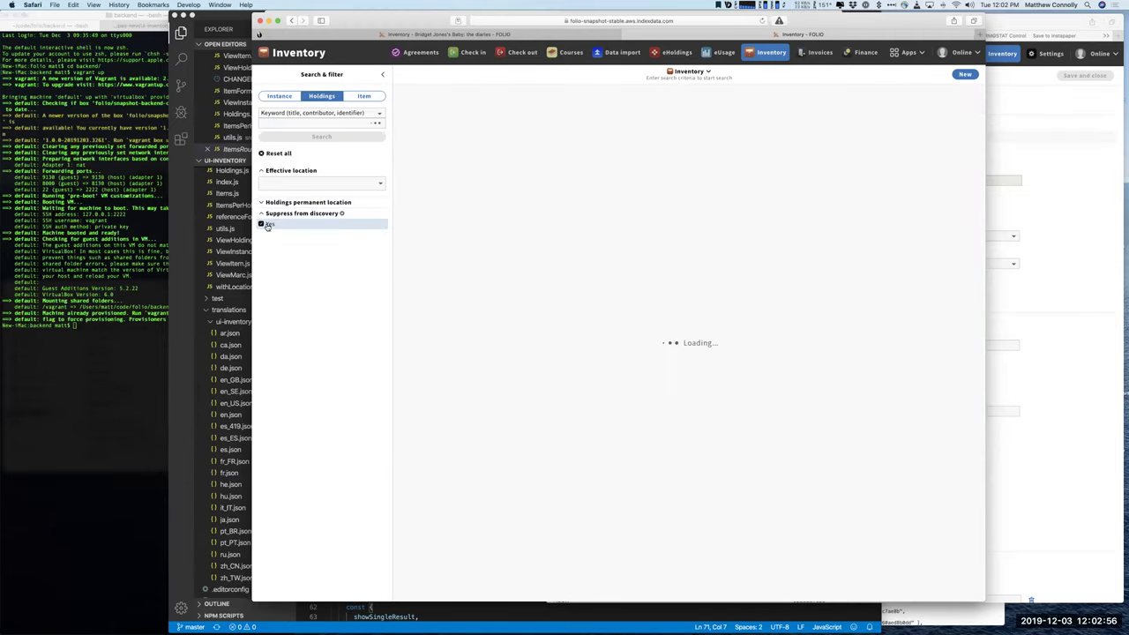
pyautogui.scroll(5, 502, 200)
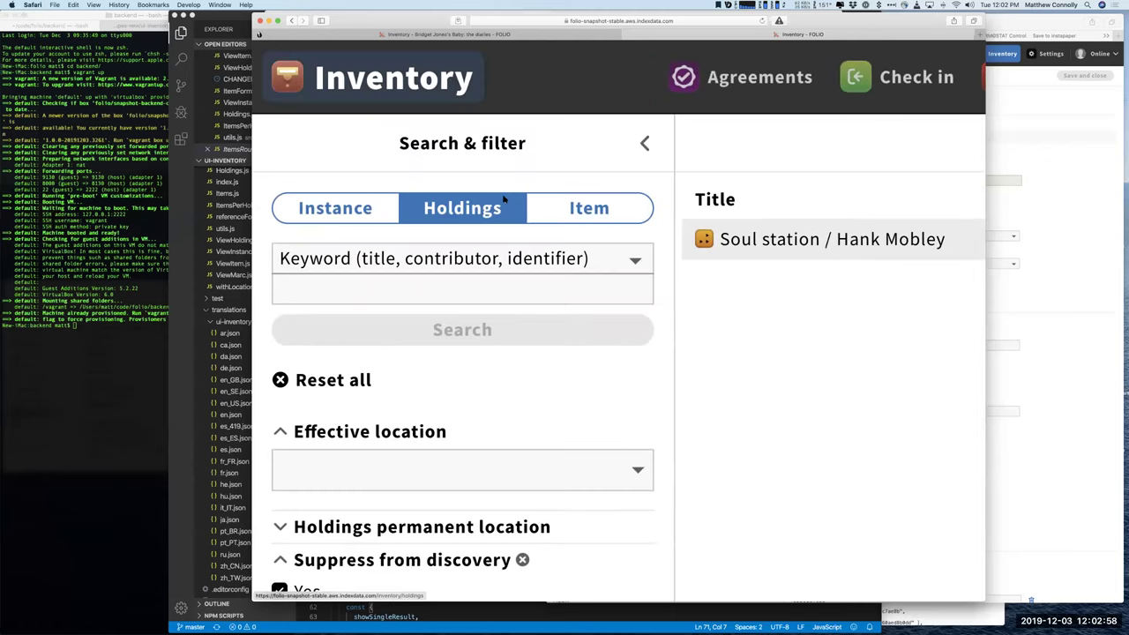
pyautogui.scroll(-3, 502, 199)
pyautogui.hscroll(2, 501, 200)
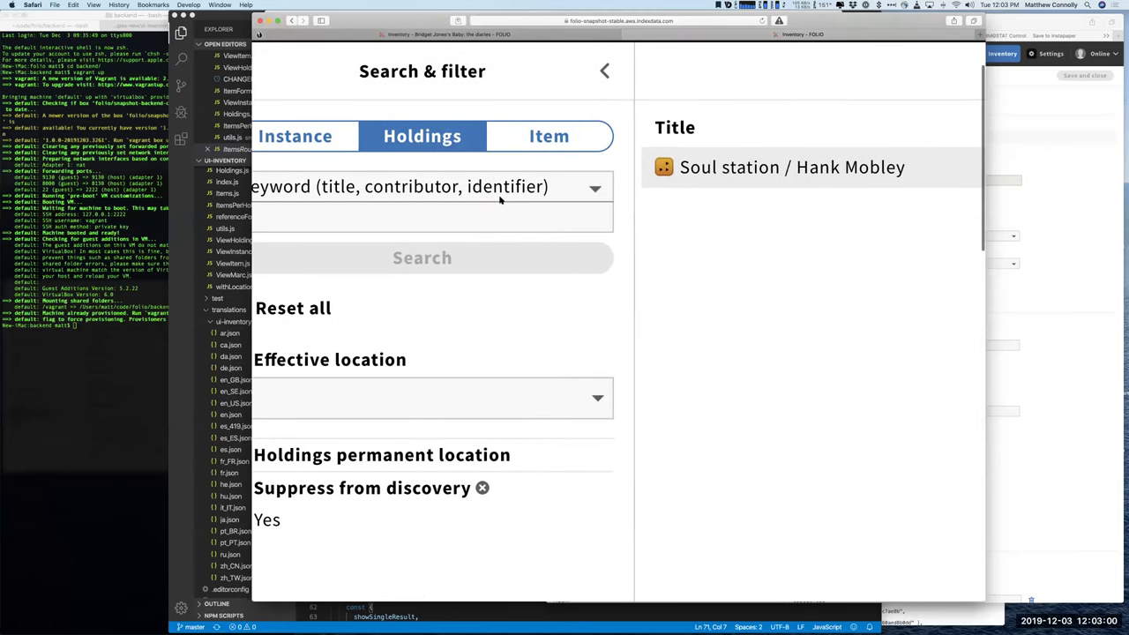
pyautogui.scroll(-3, 499, 200)
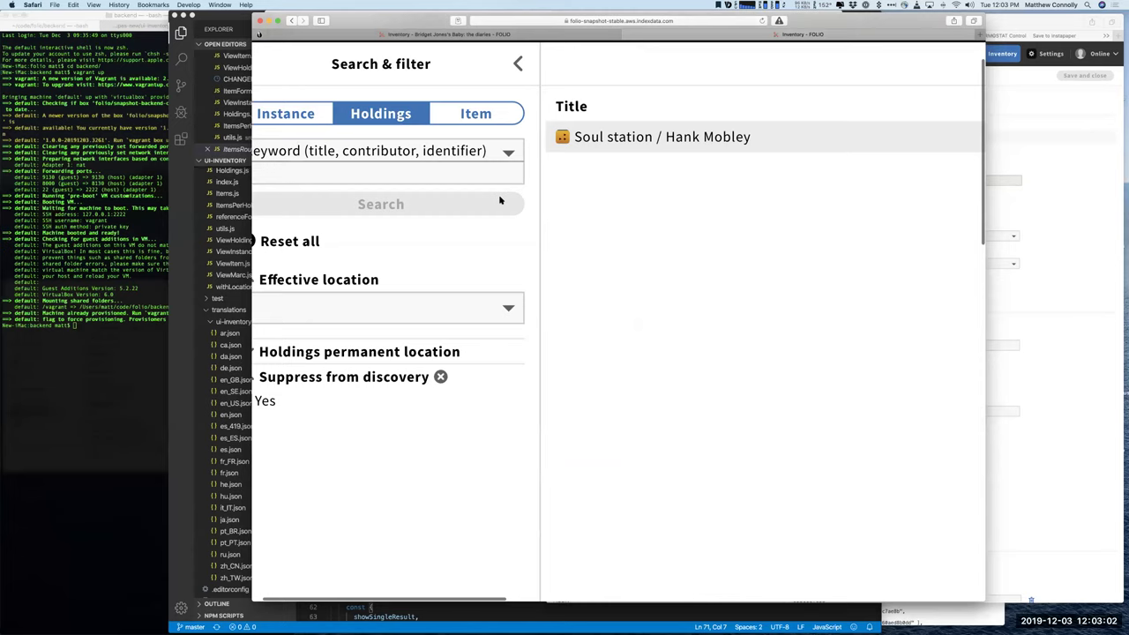
pyautogui.scroll(-3, 499, 200)
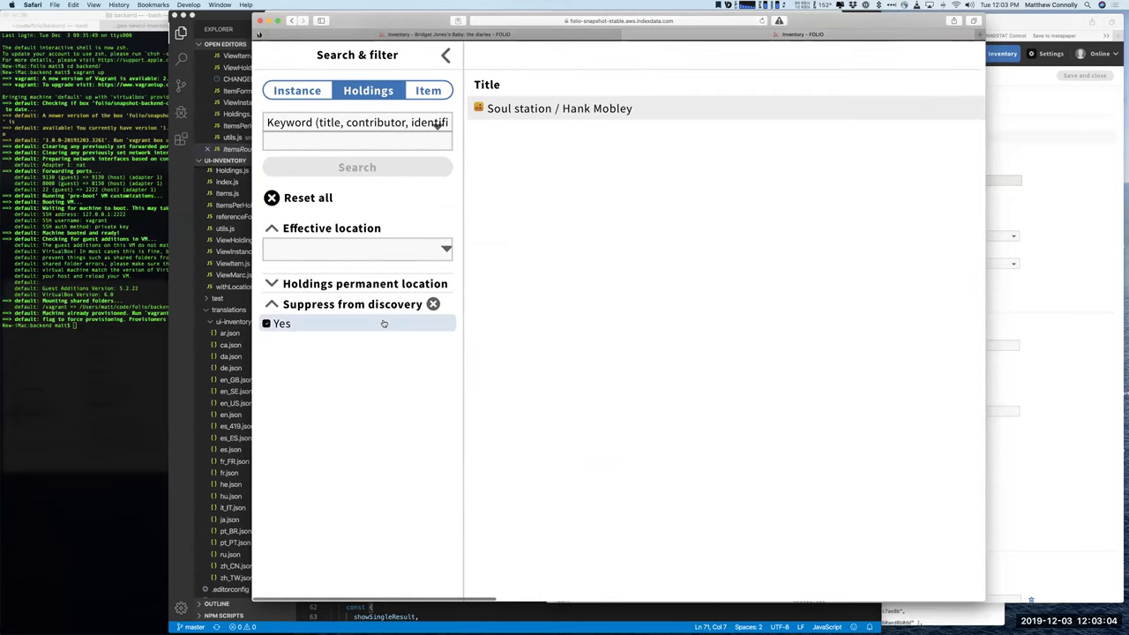
pyautogui.press('super+r')
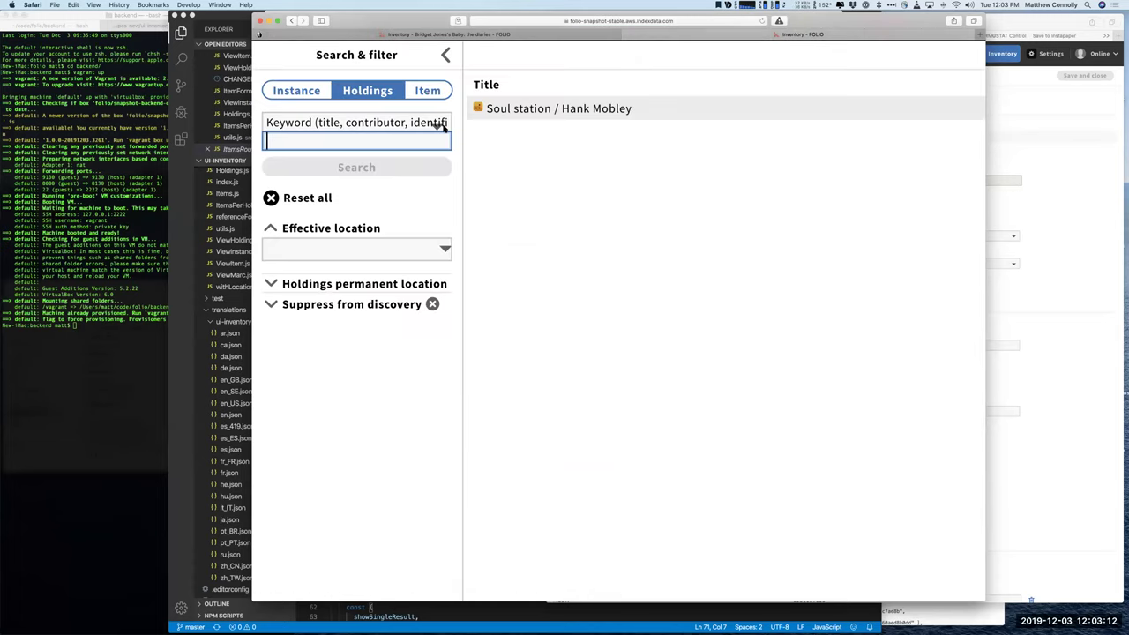
# Filter the Item search by Suppress from discovery set to Yes.
pyautogui.click(427, 91)
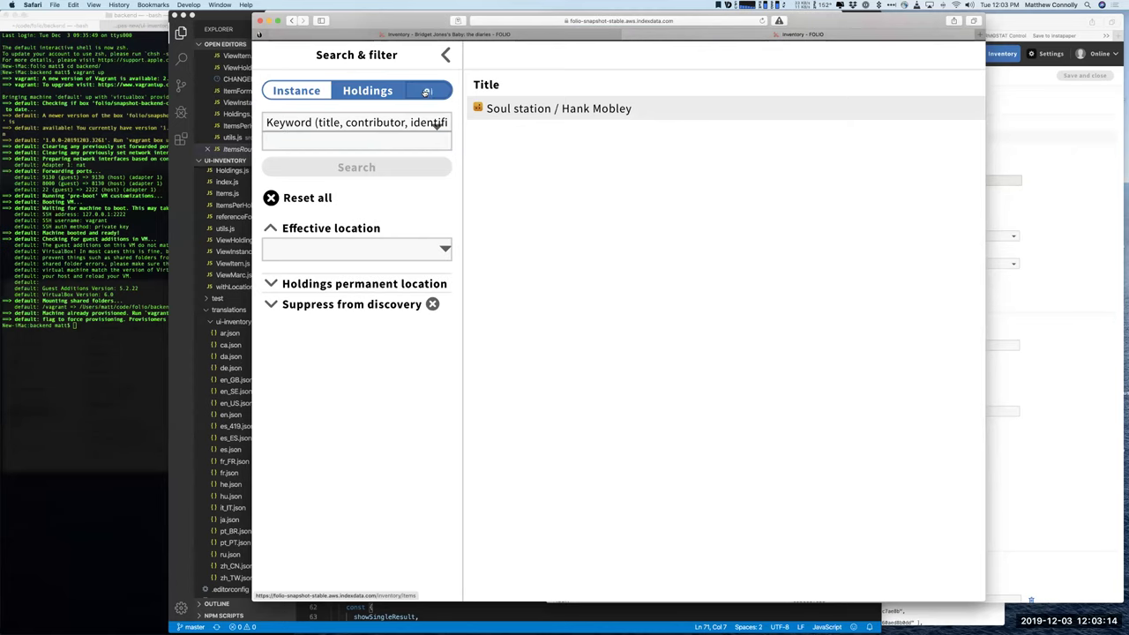
pyautogui.click(300, 507)
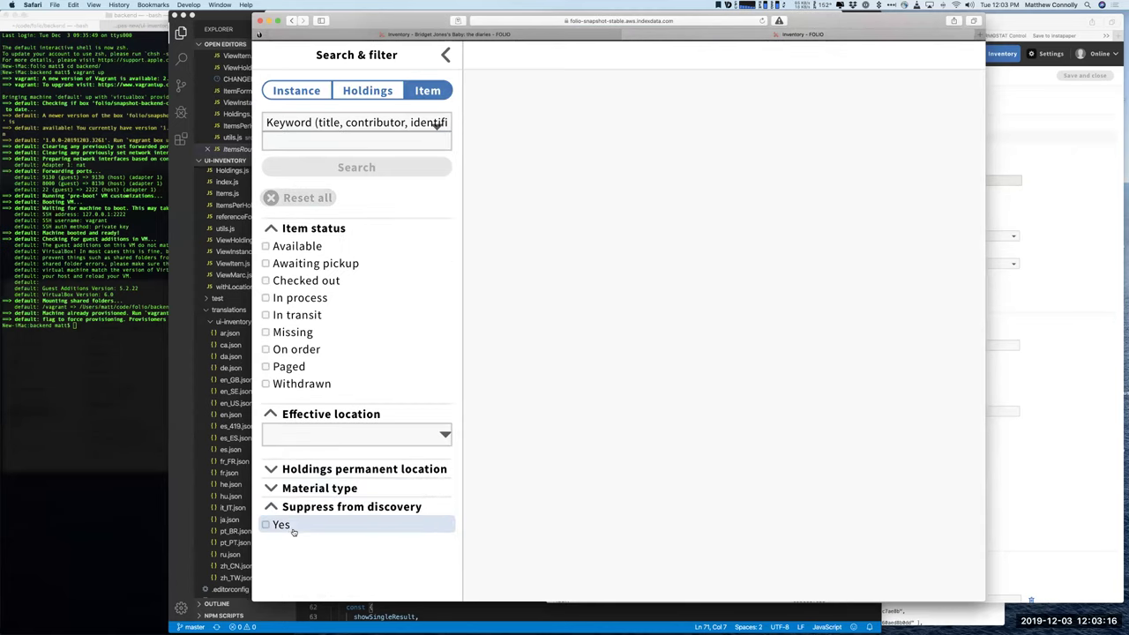
pyautogui.click(288, 526)
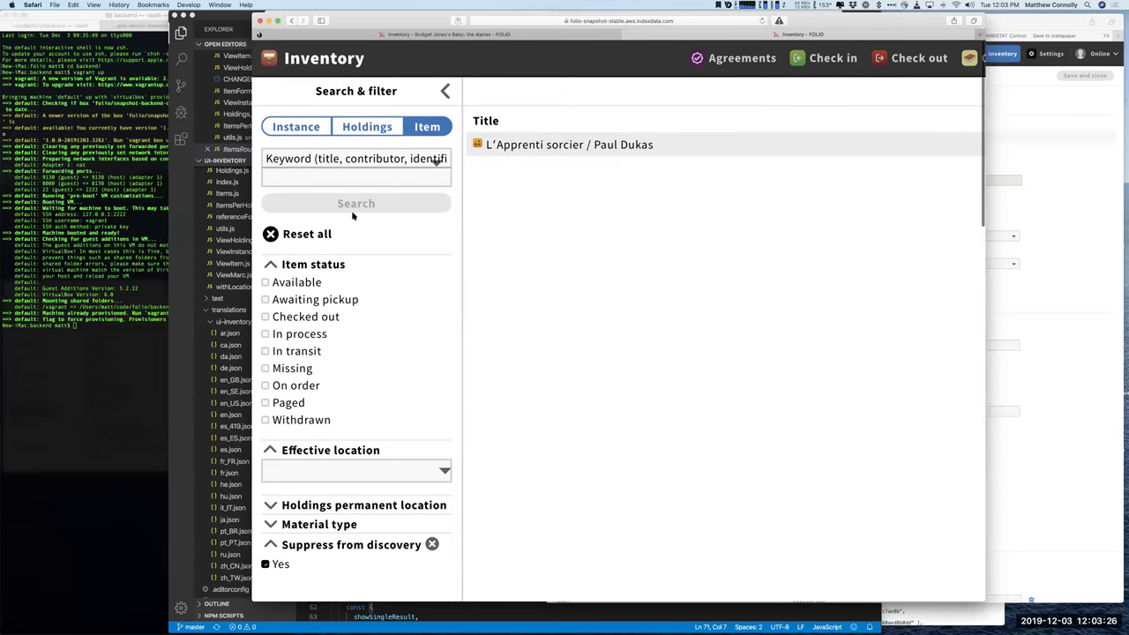
# Compare the search index options offered in the Item, Holdings and Instance searches, keeping Keyword (title, contributor, identifier).
pyautogui.click(435, 163)
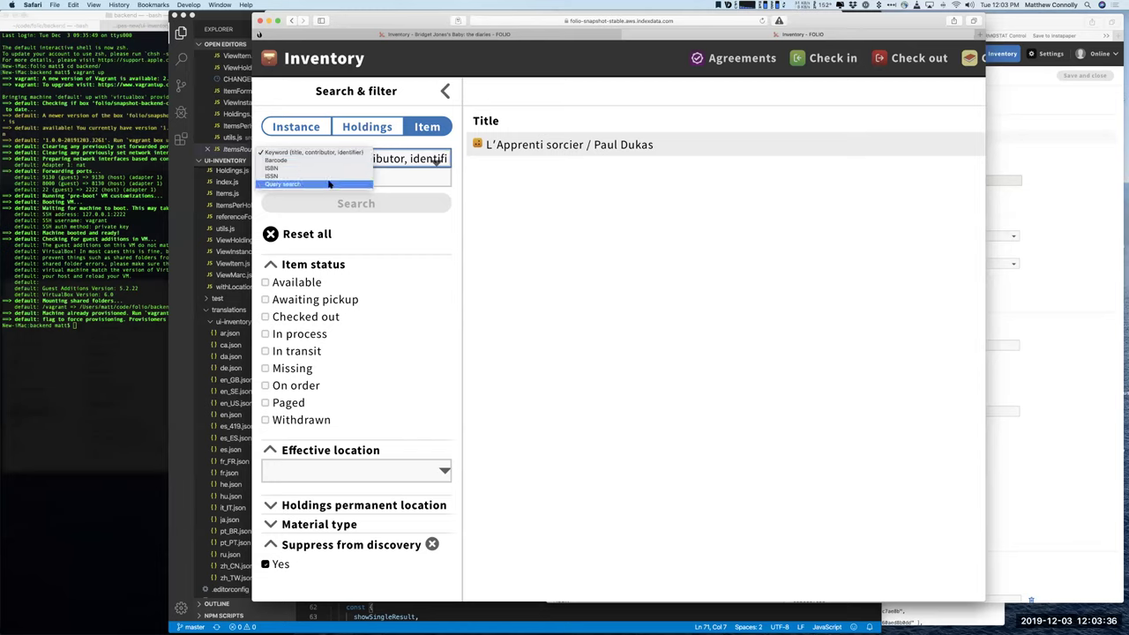
pyautogui.click(349, 152)
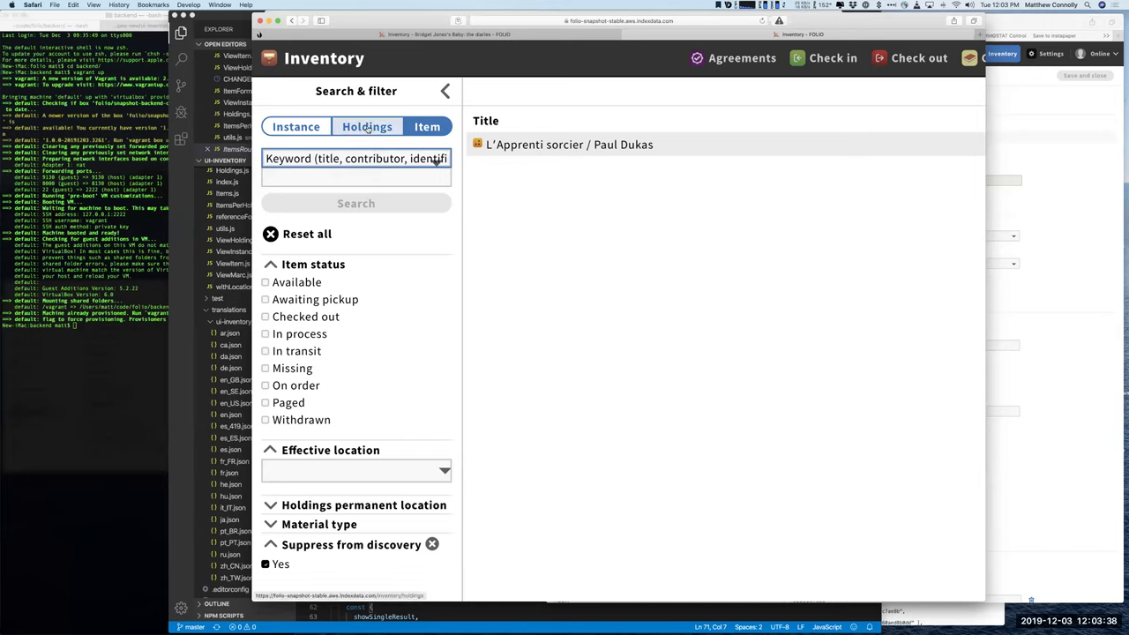
pyautogui.click(367, 128)
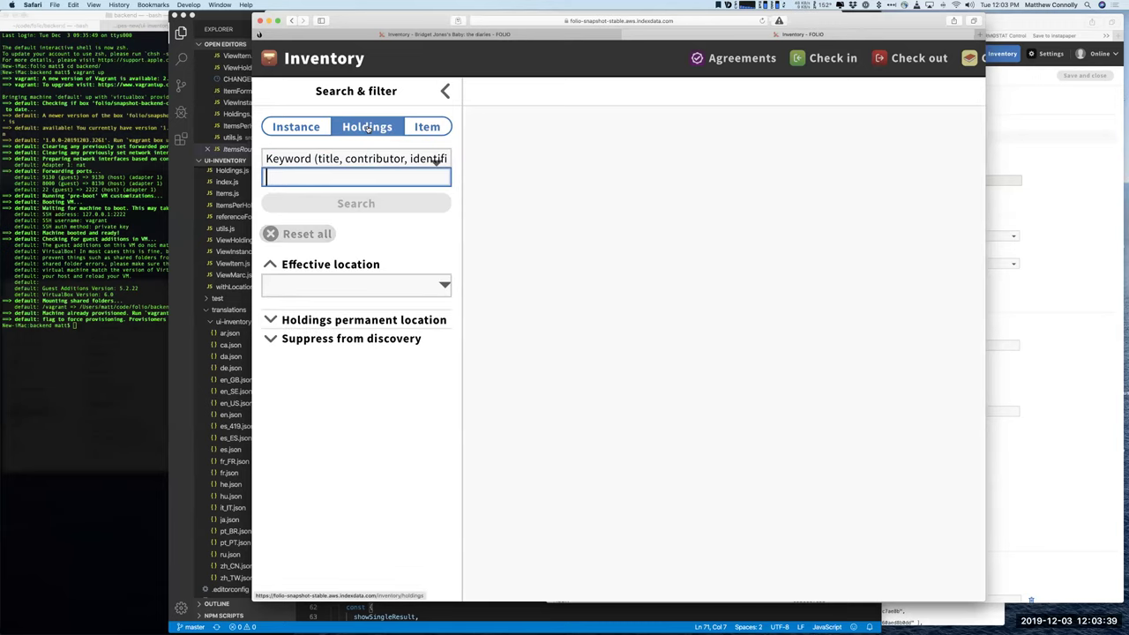
pyautogui.click(434, 159)
pyautogui.click(434, 162)
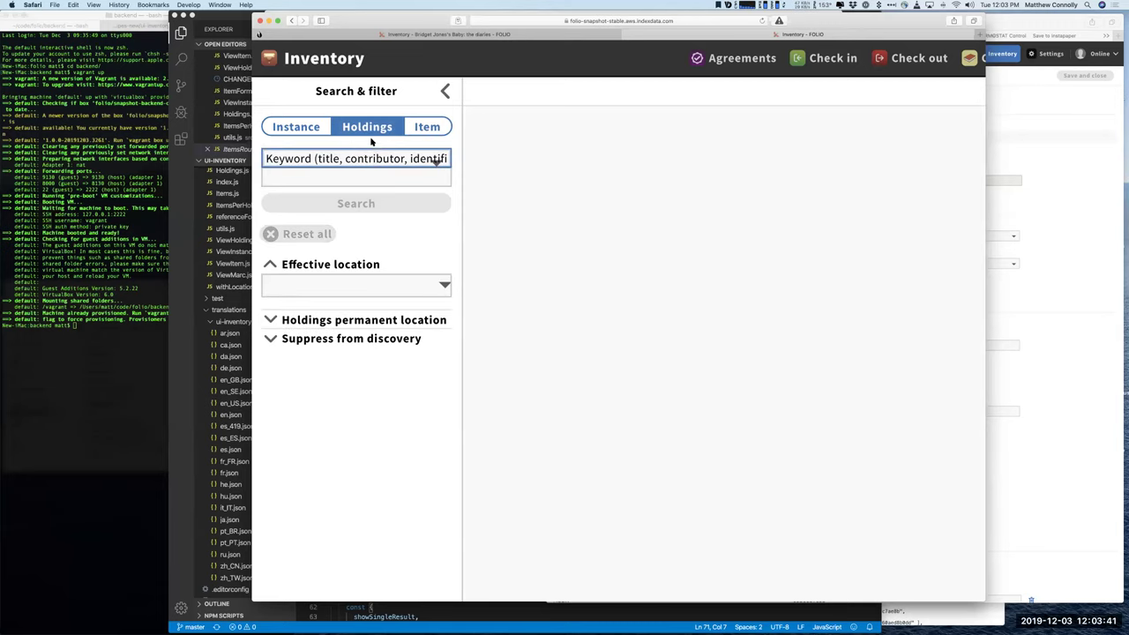
pyautogui.click(326, 128)
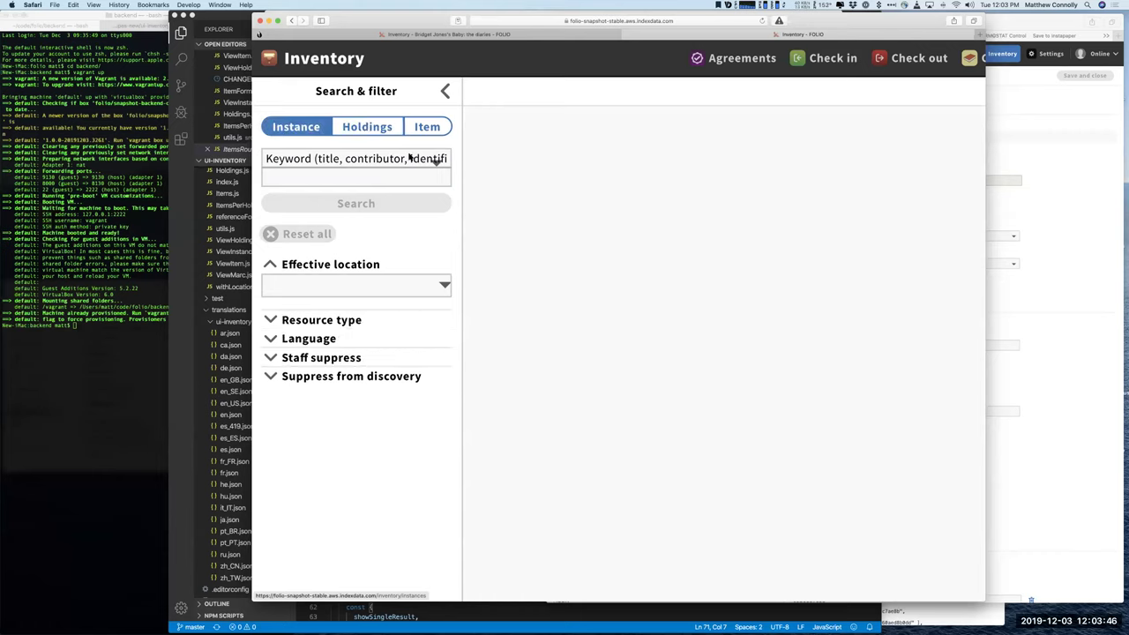
pyautogui.click(436, 161)
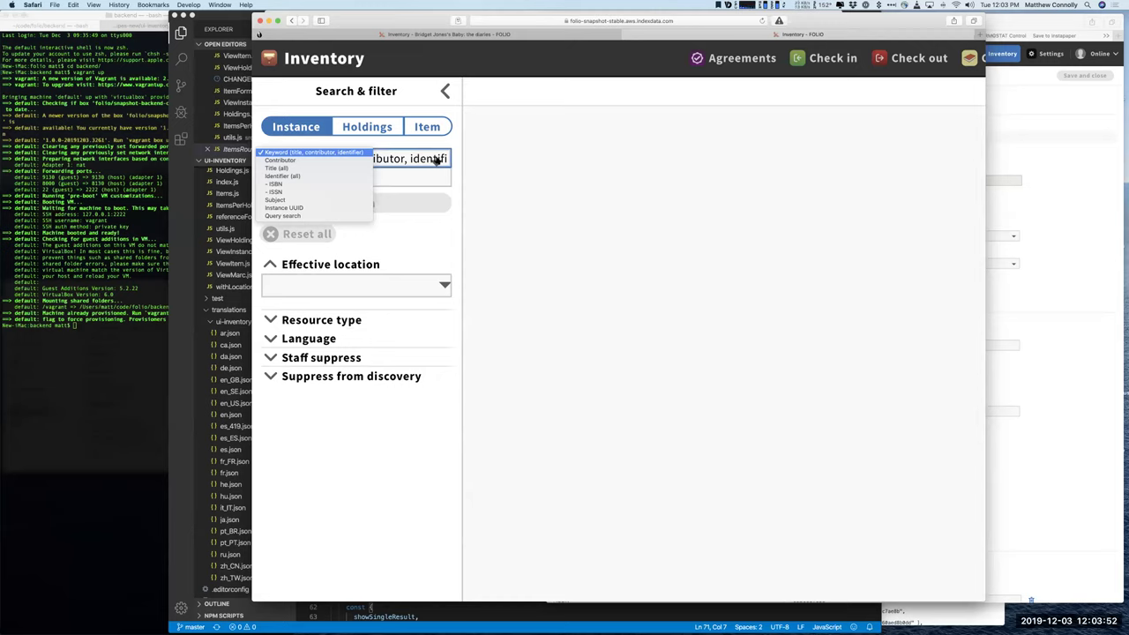
pyautogui.click(357, 155)
# Run an Instance keyword search combining contributor and title with "novik téméraire".
pyautogui.click(282, 176)
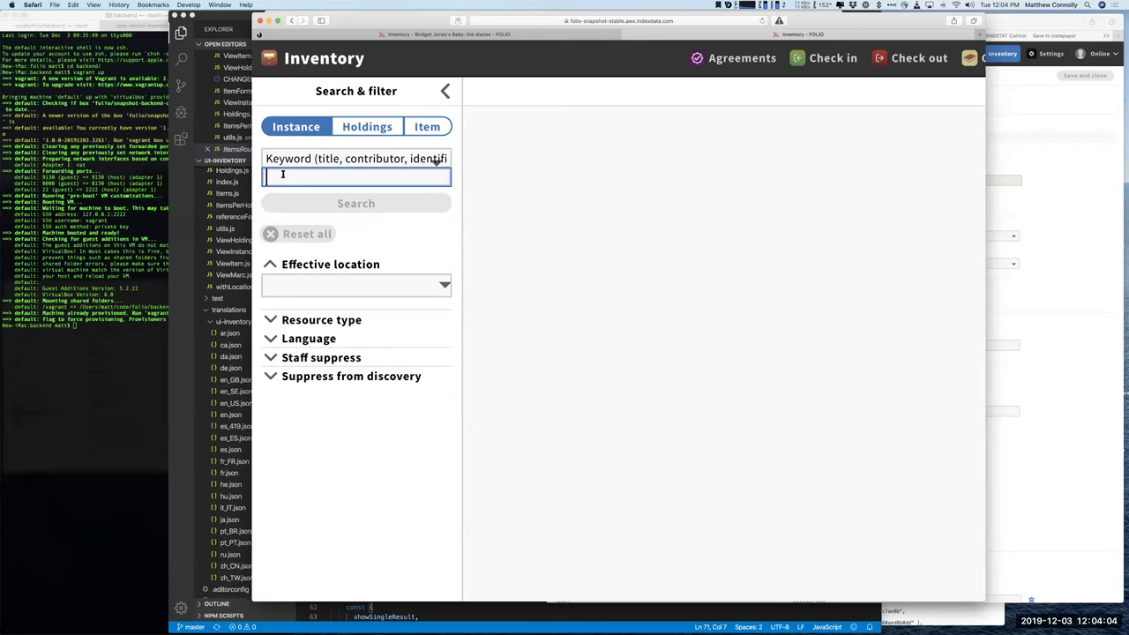
pyautogui.write('no')
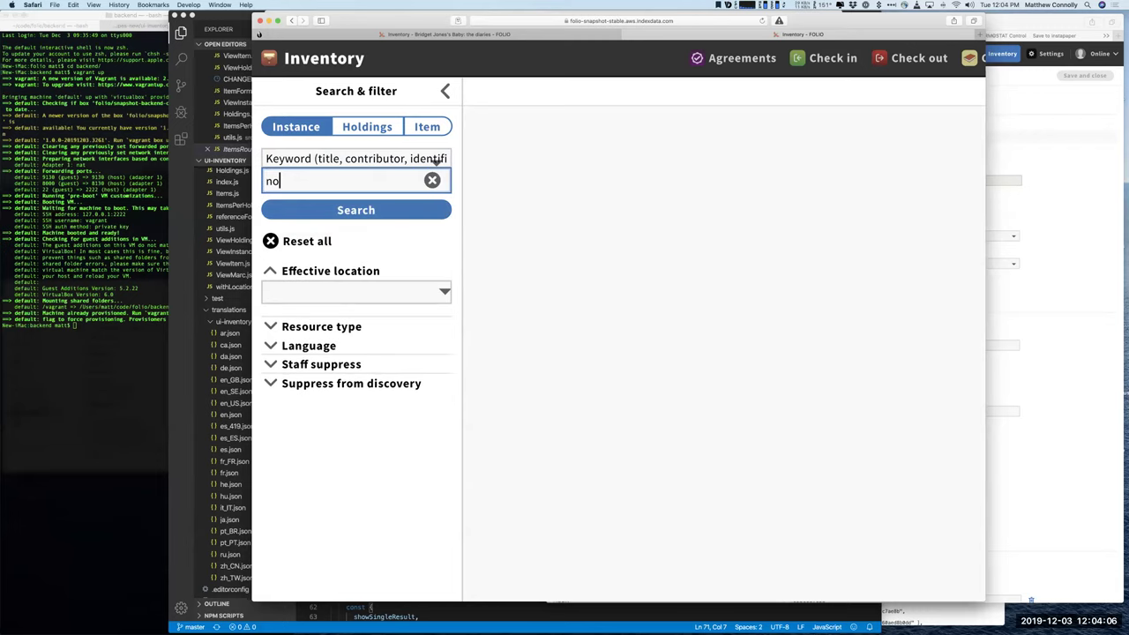
pyautogui.write('vik temeraire')
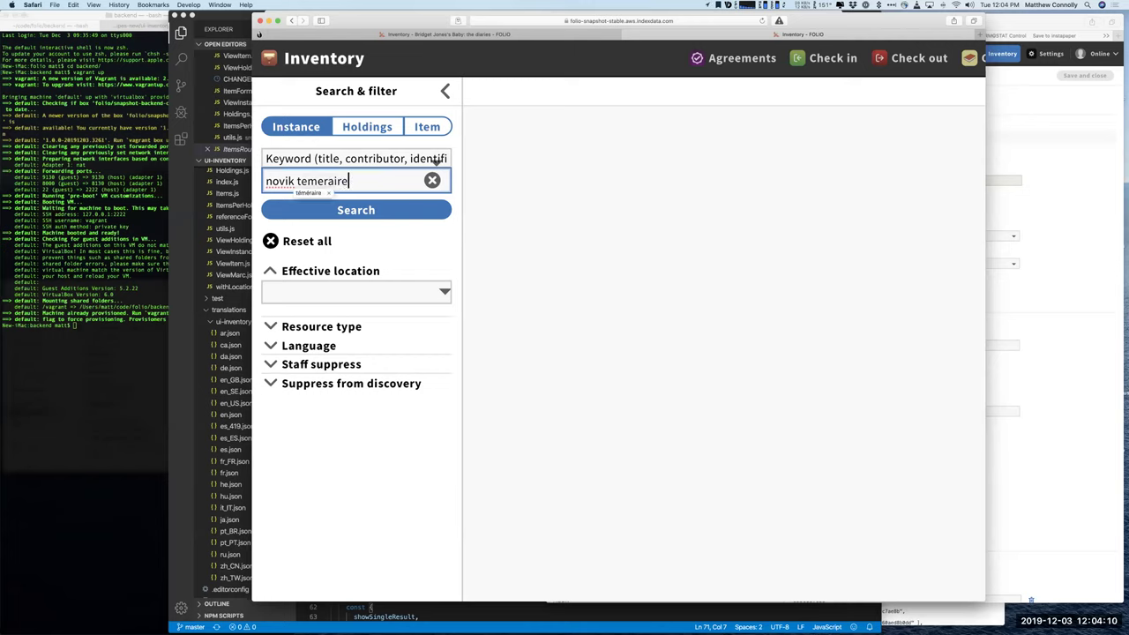
pyautogui.click(301, 191)
pyautogui.click(357, 204)
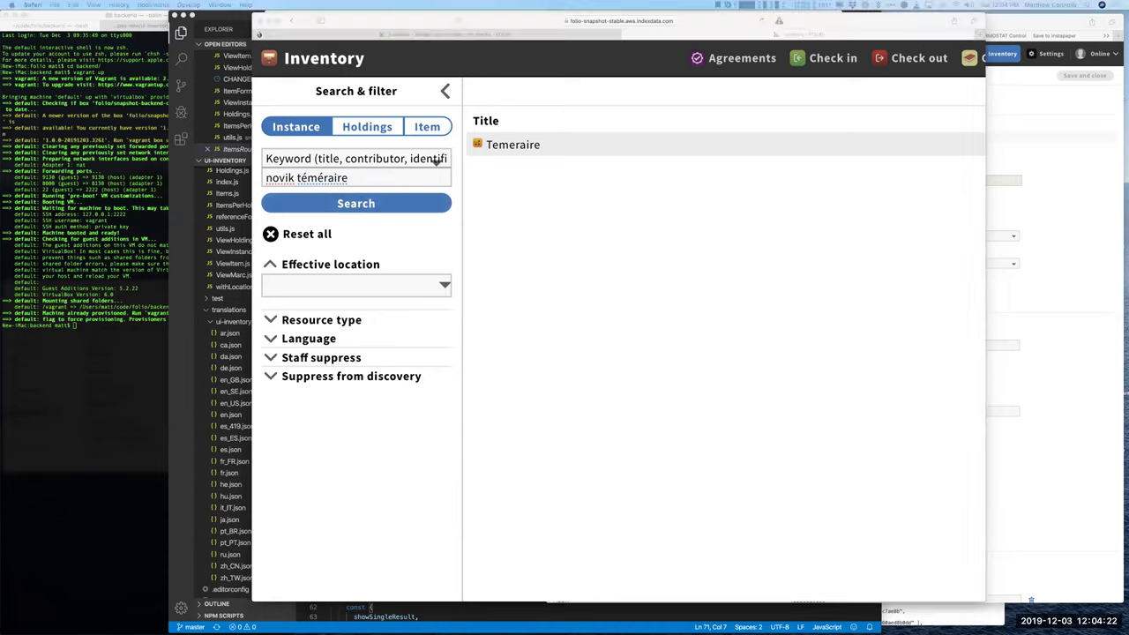
# Run an Instance keyword search for "101073931X mladen" and examine the result's title, contributors and publishers.
pyautogui.tripleClick(307, 177)
pyautogui.write('101073931X')
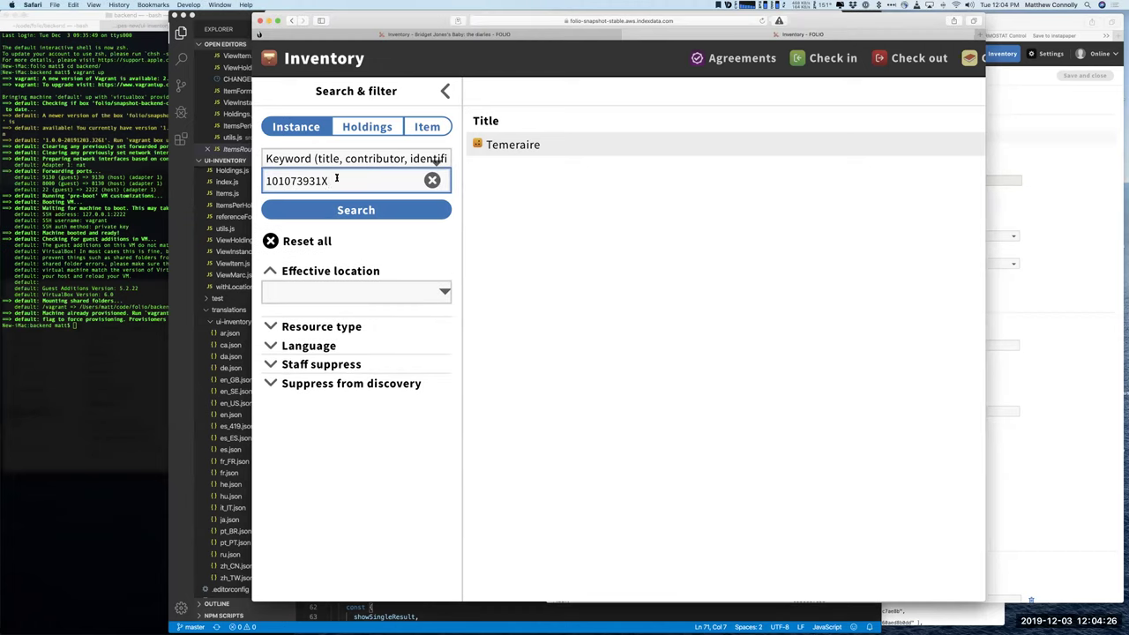
pyautogui.write('mladen')
pyautogui.click(322, 212)
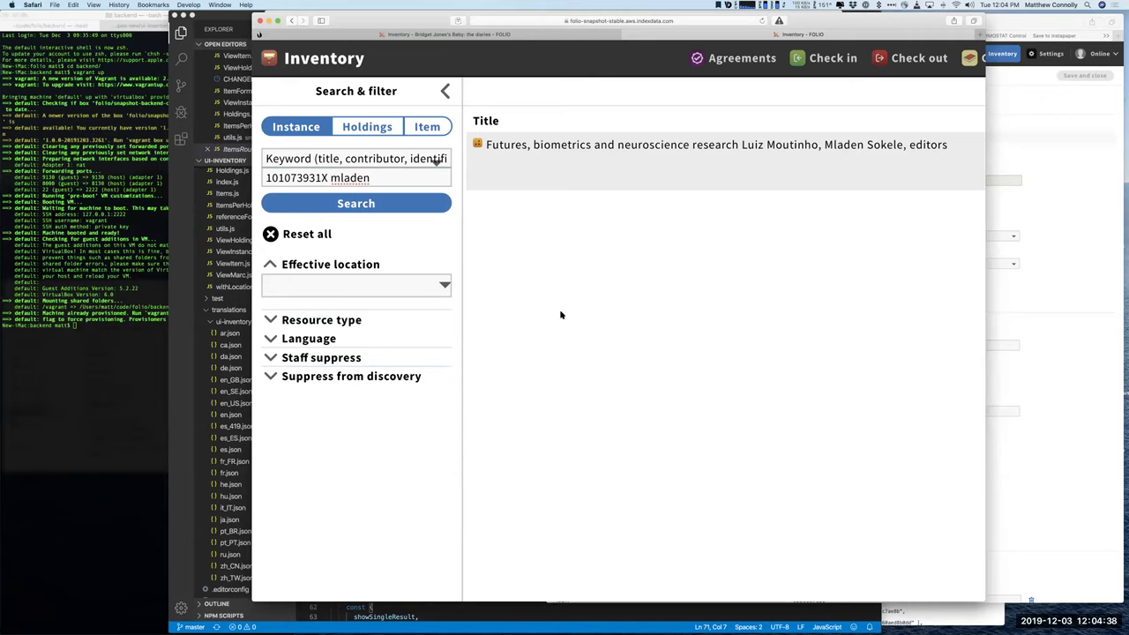
pyautogui.moveTo(800, 20); pyautogui.dragTo(788, 28)
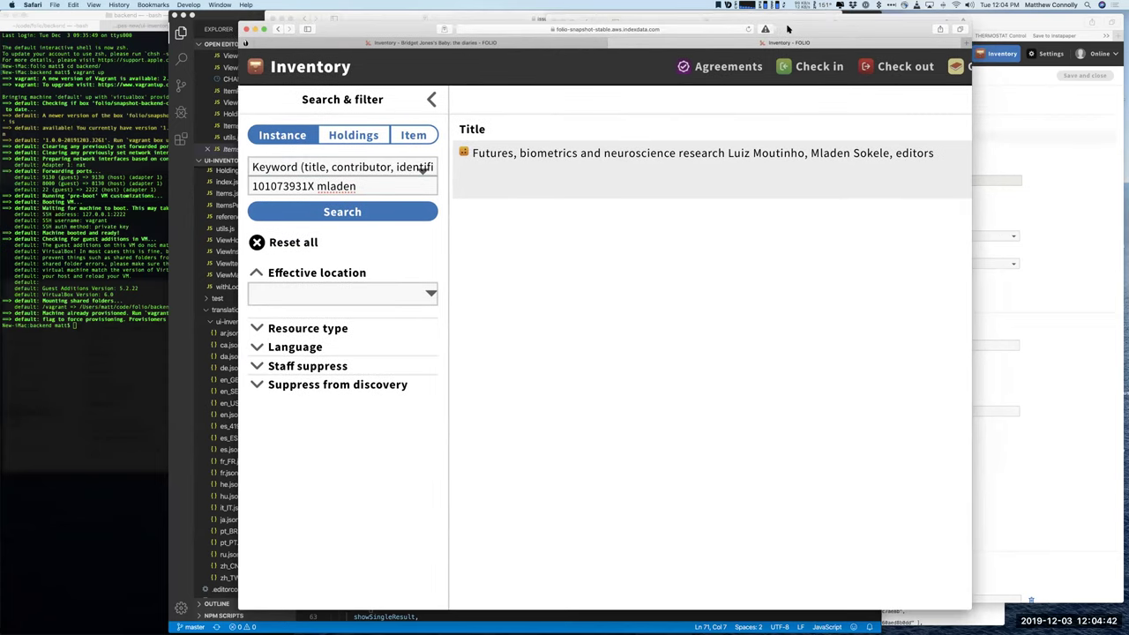
pyautogui.scroll(-2, 709, 151)
pyautogui.hscroll(10, 709, 151)
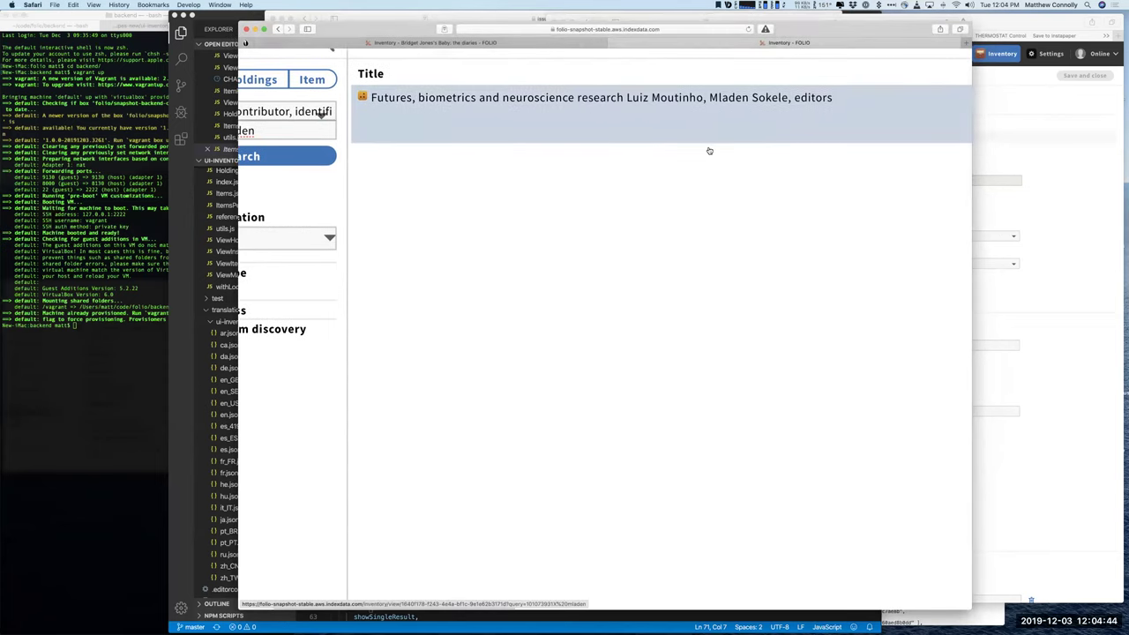
pyautogui.hscroll(-10, 709, 151)
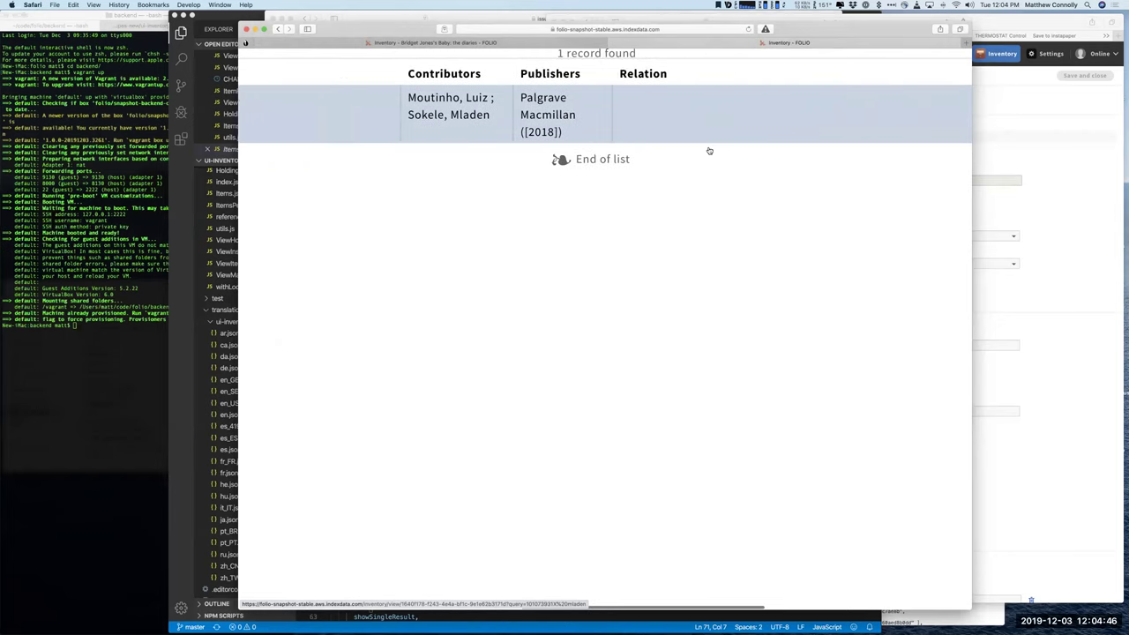
pyautogui.hscroll(-5, 709, 150)
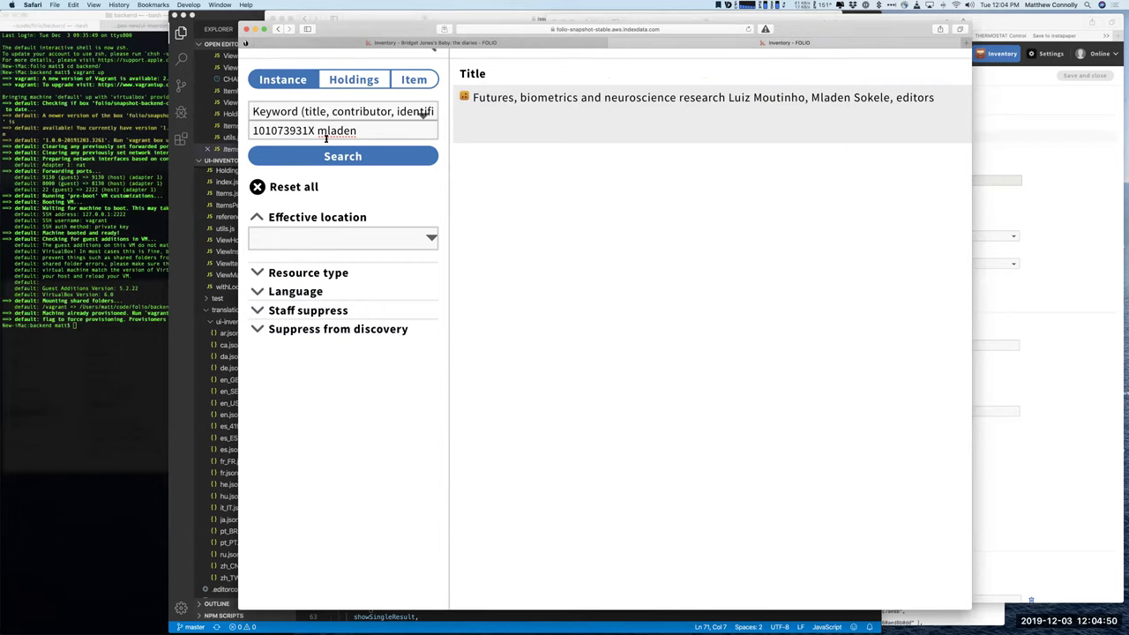
# Change the Instance search index to Query search and clear the previous keyword terms.
pyautogui.click(422, 115)
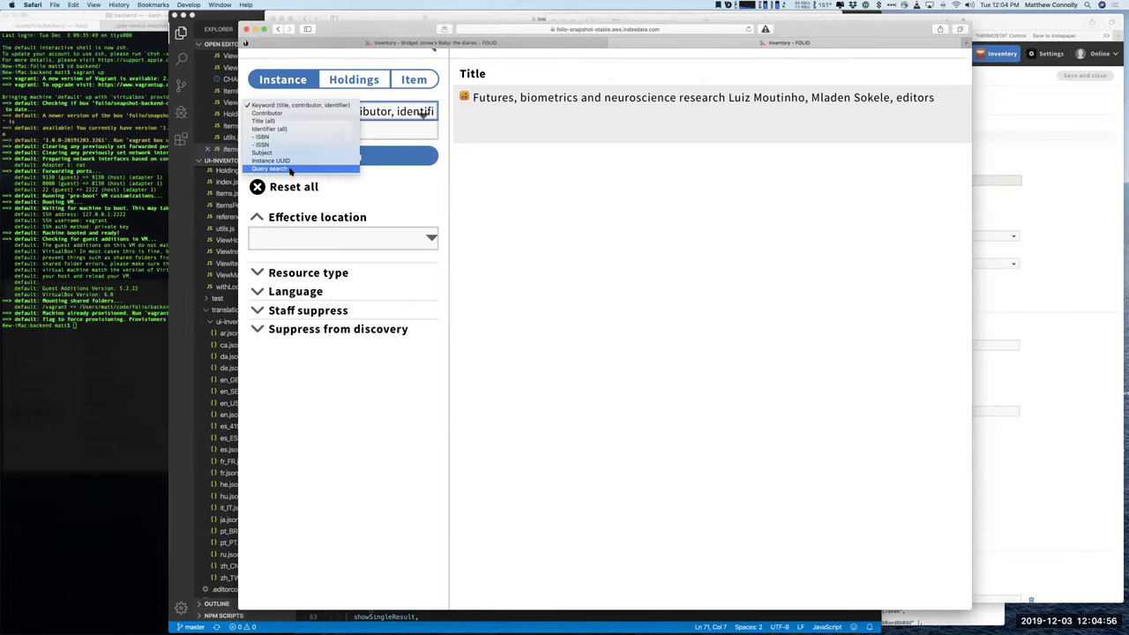
pyautogui.click(291, 168)
pyautogui.click(371, 152)
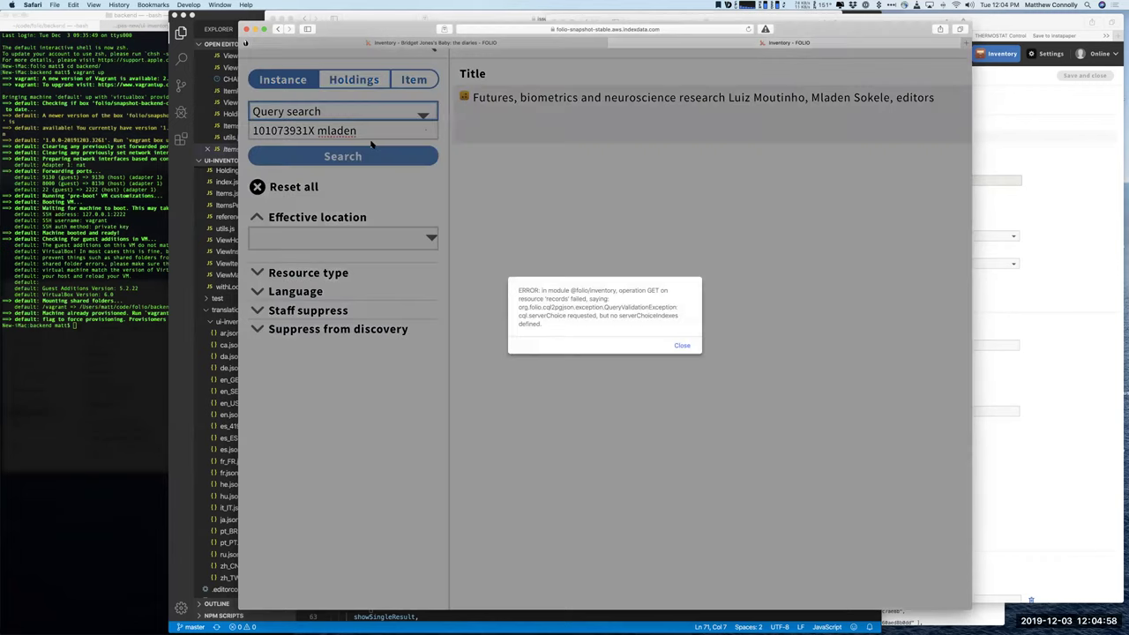
pyautogui.click(682, 345)
pyautogui.click(353, 132)
pyautogui.tripleClick(353, 133)
pyautogui.press('BackSpace')
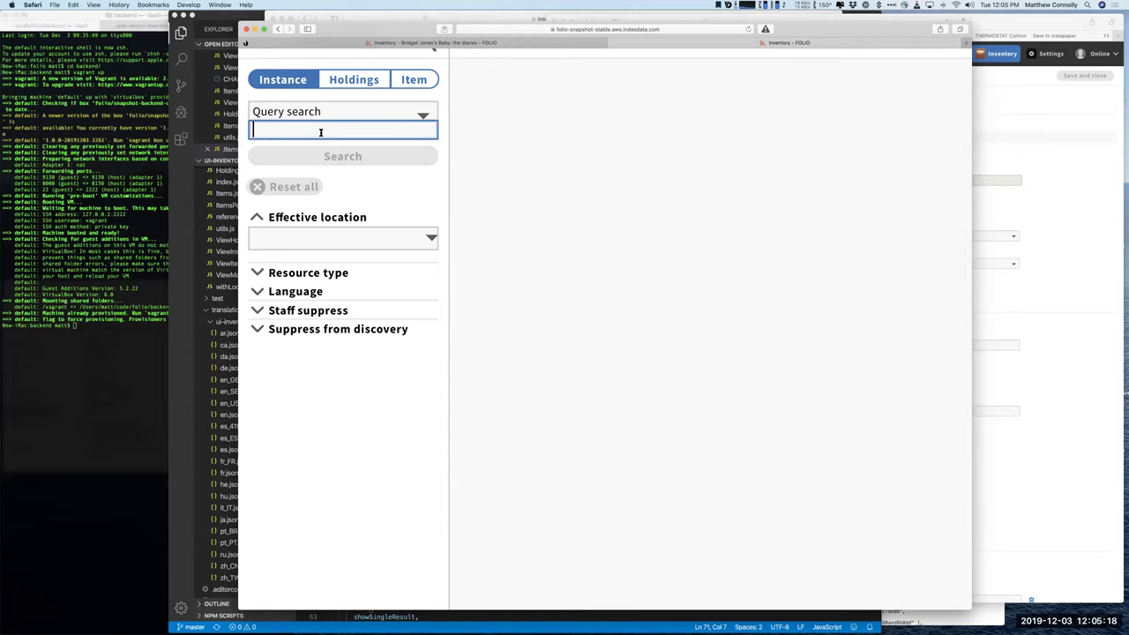
# Run the Instance query subjects="Semantic web".
pyautogui.write('sub')
pyautogui.press('BackSpace')
pyautogui.press('BackSpace')
pyautogui.write('ubjects="Serios')
pyautogui.press('BackSpace')
pyautogui.press('BackSpace')
pyautogui.press('BackSpace')
pyautogui.press('BackSpace')
pyautogui.press('BackSpace')
pyautogui.press('BackSpace')
pyautogui.write('Semantic web')
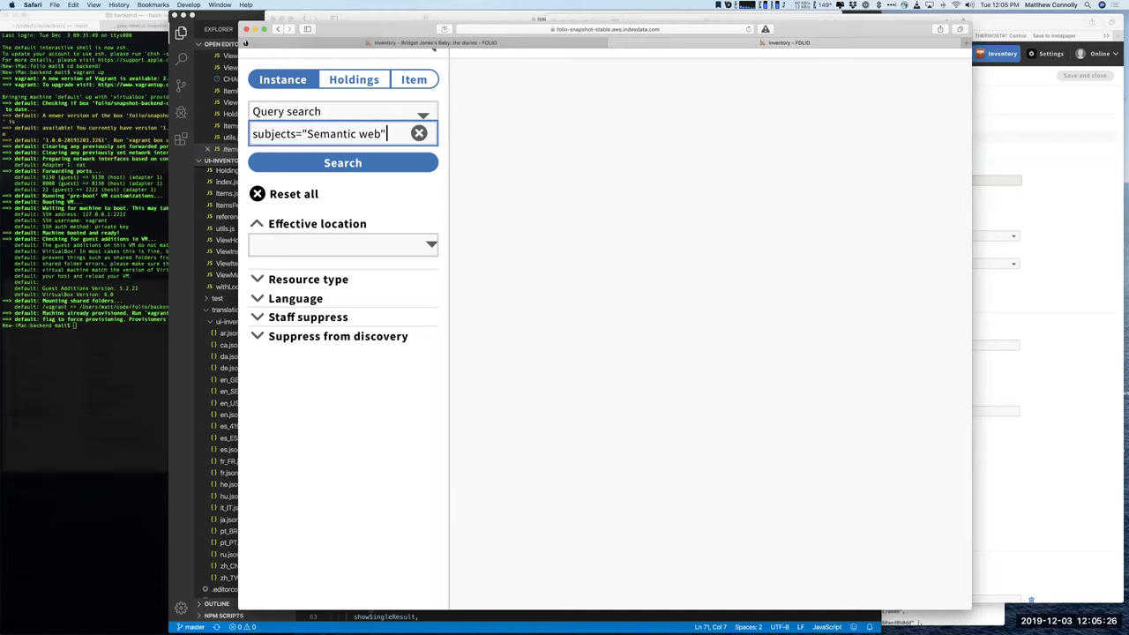
pyautogui.write('"')
pyautogui.click(295, 161)
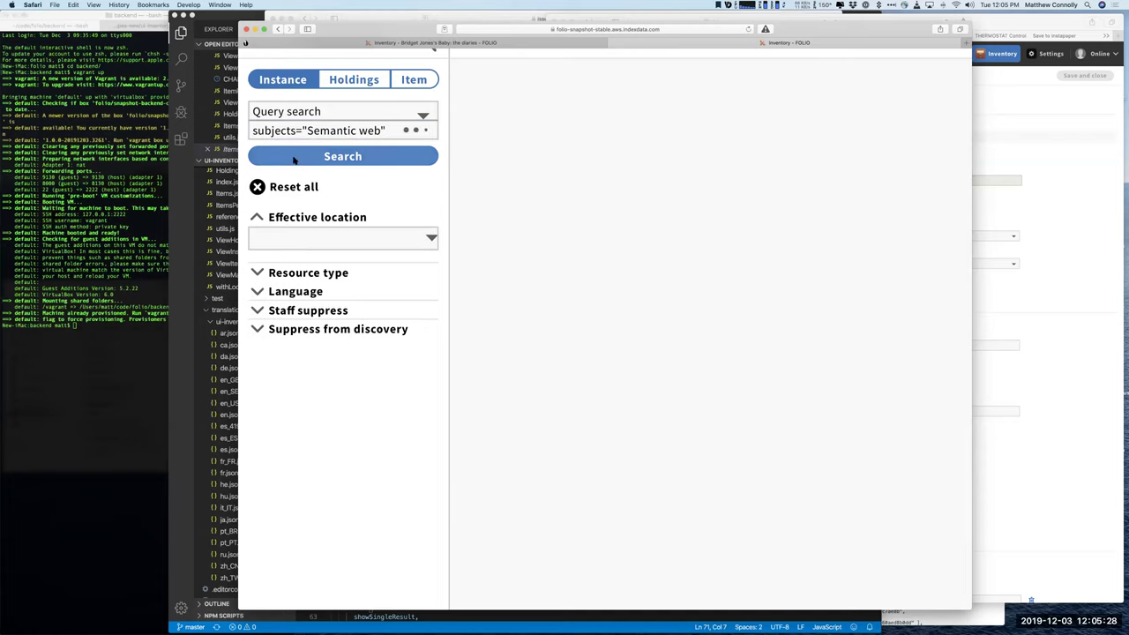
# Extend the Instance query with or subjects="Pregnant women" and run the search.
pyautogui.click(393, 132)
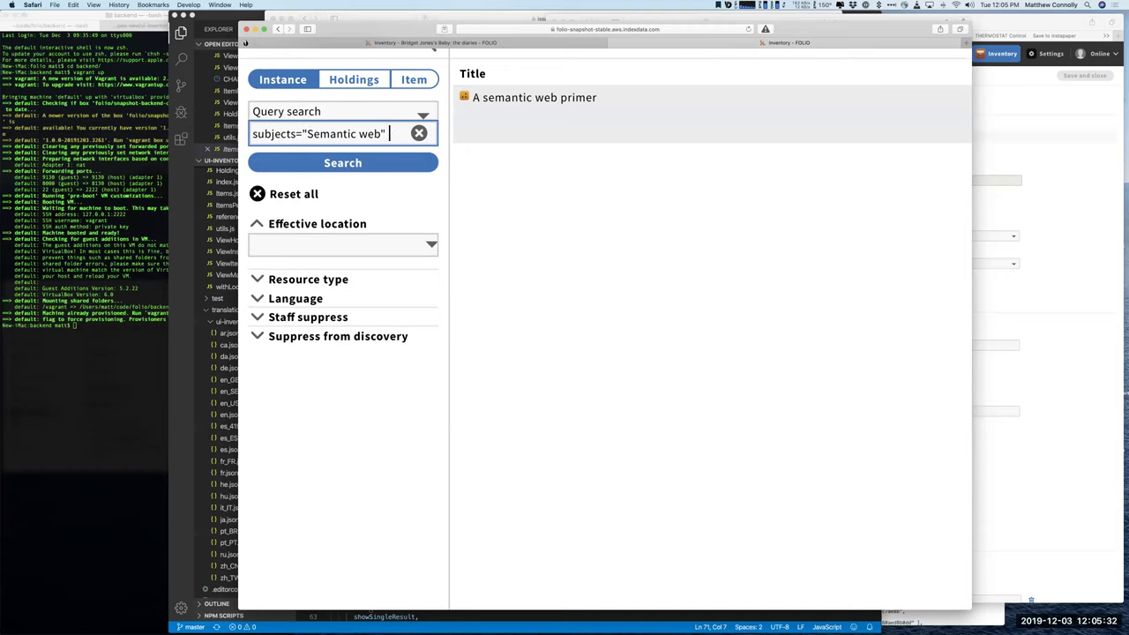
pyautogui.write('or')
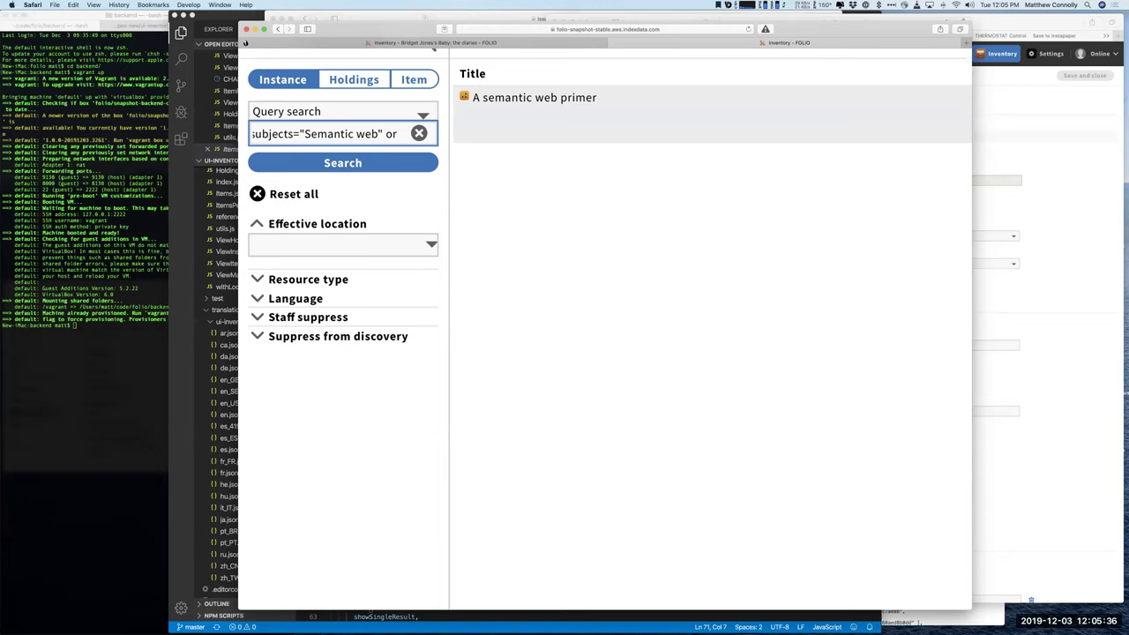
pyautogui.write(' sub')
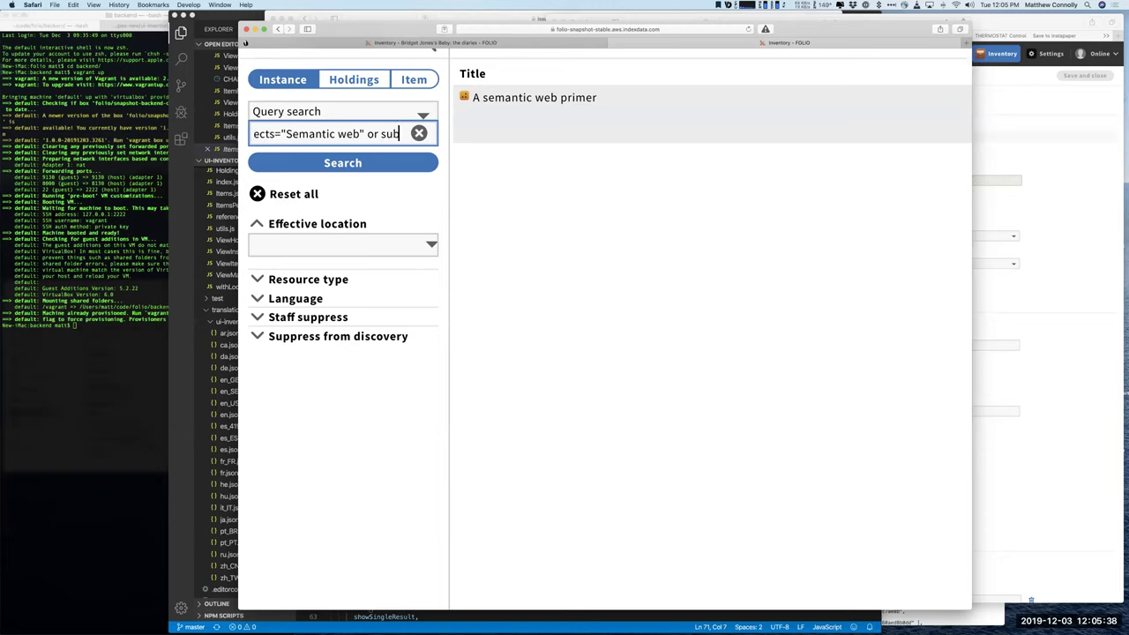
pyautogui.write('jects="Pregn')
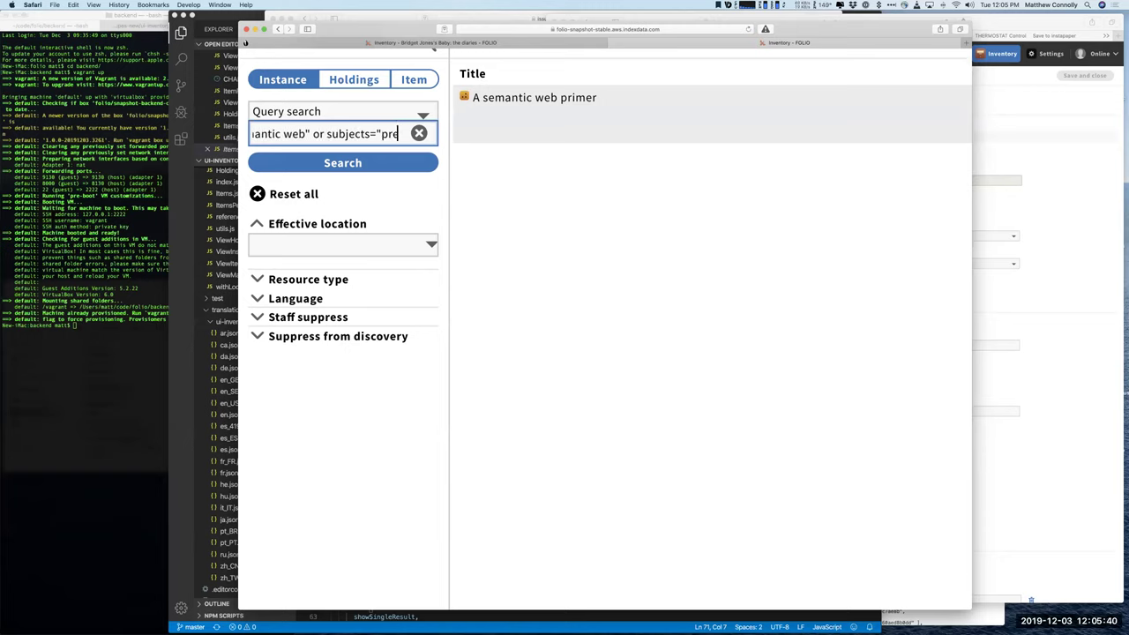
pyautogui.write('ant women"')
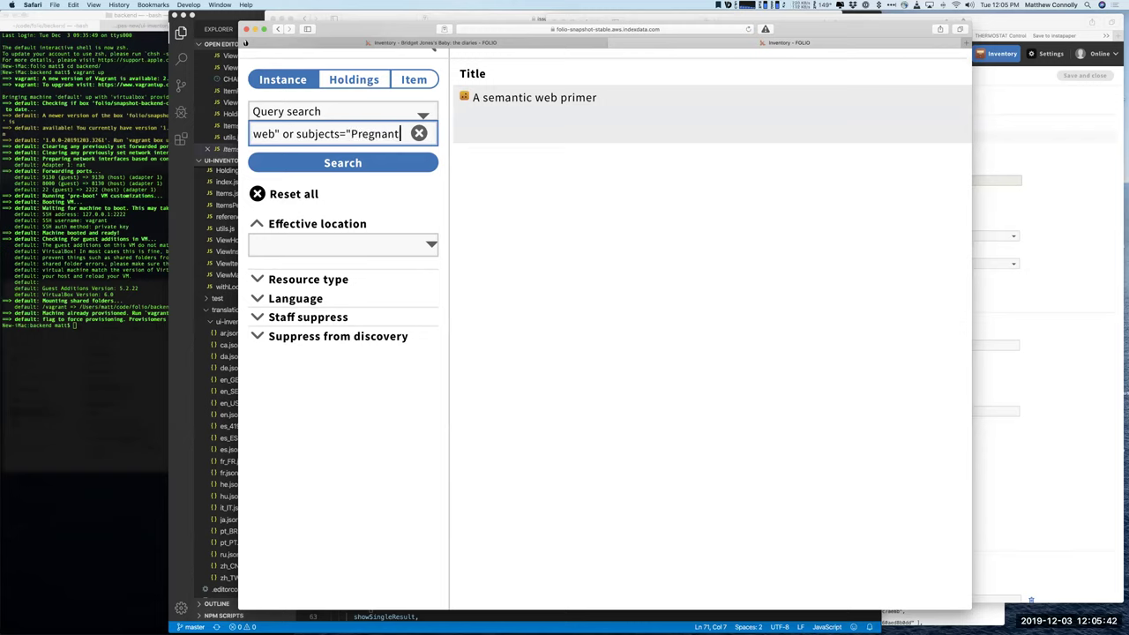
pyautogui.click(333, 164)
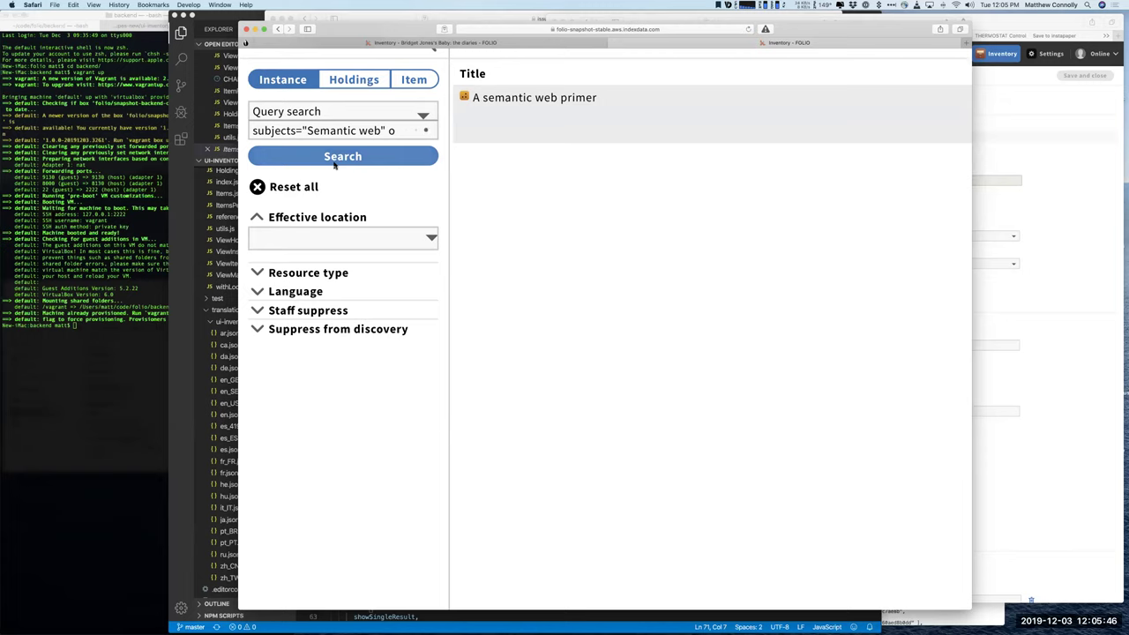
pyautogui.click(401, 132)
pyautogui.press('super+Right')
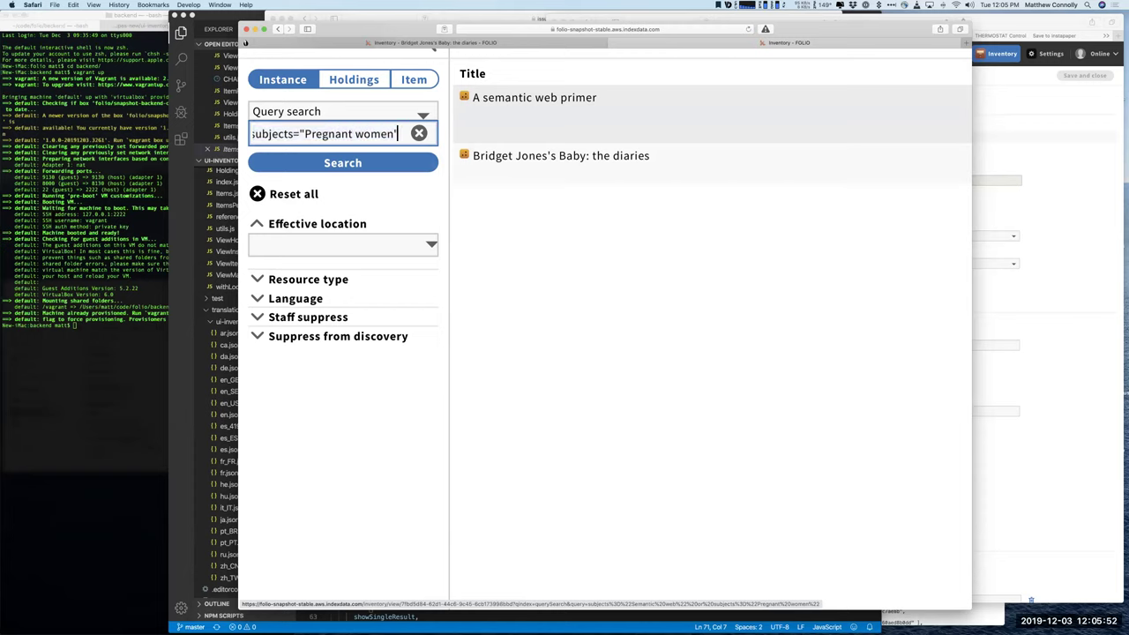
pyautogui.write('ac')
pyautogui.press('BackSpace')
pyautogui.write('nd contributors=/@name "')
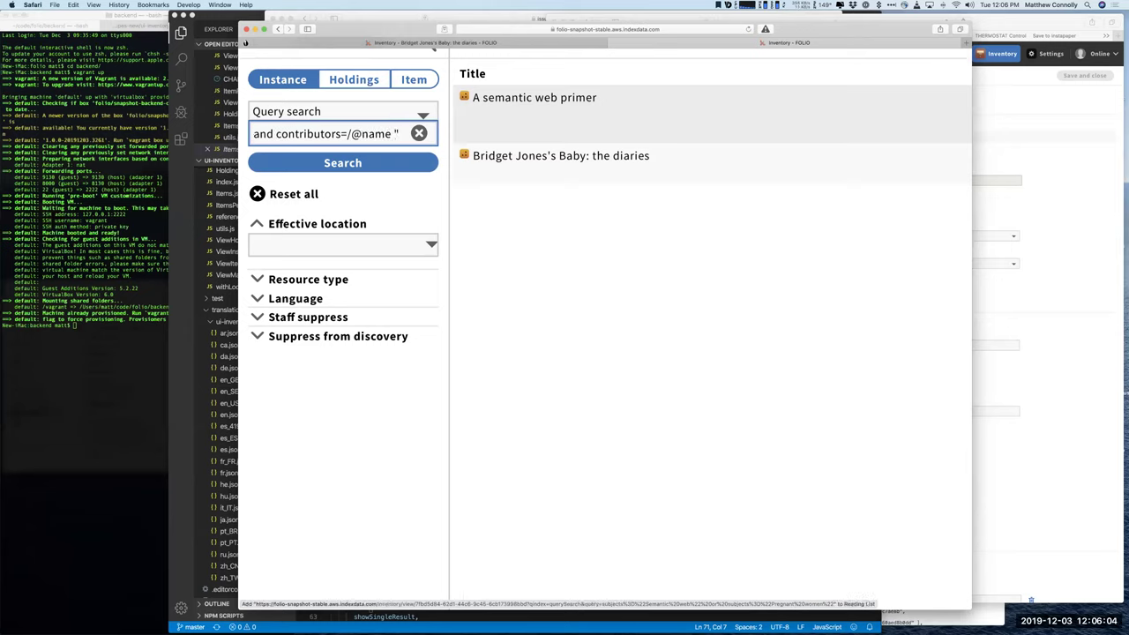
pyautogui.write('Dukas"')
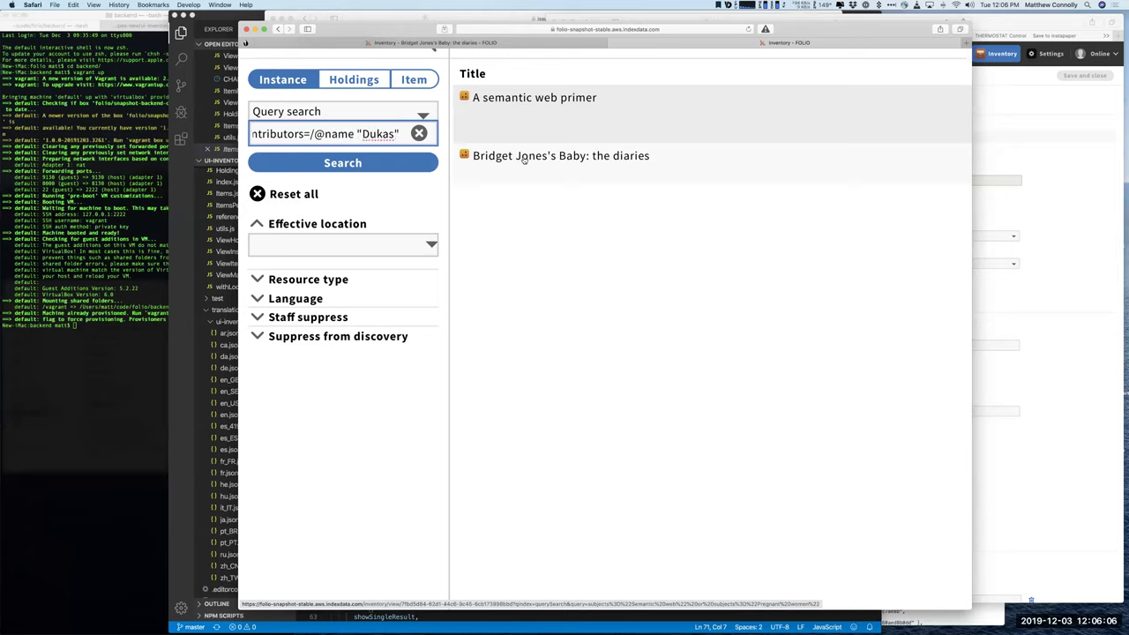
pyautogui.click(405, 166)
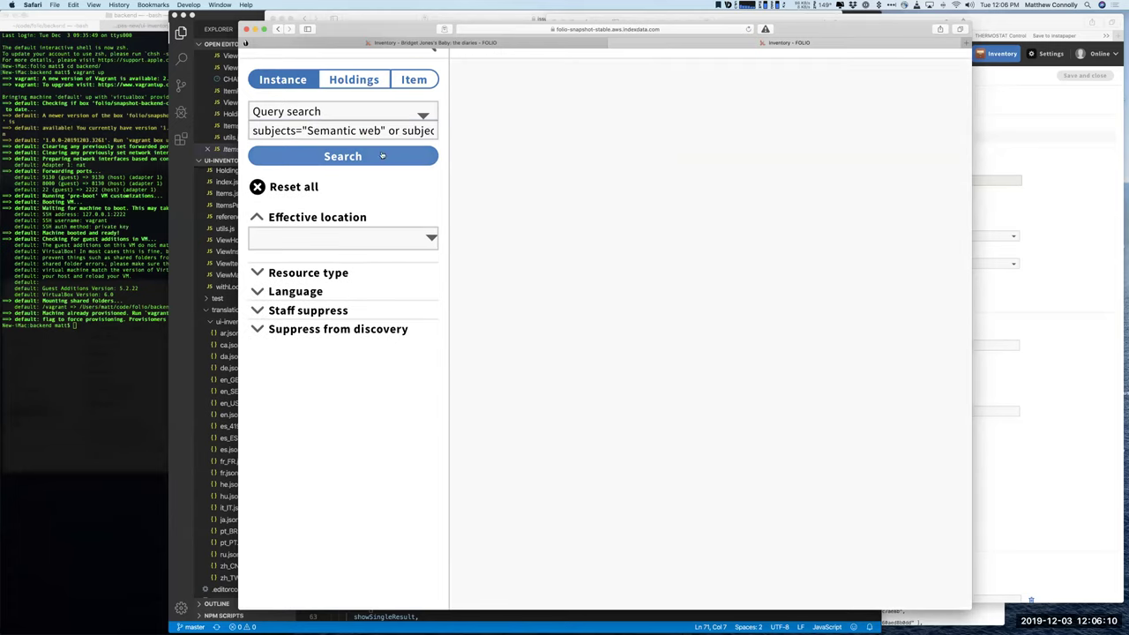
# Replace the "and" before the contributors condition with "or" and run the query again.
pyautogui.moveTo(396, 137); pyautogui.dragTo(479, 139)
pyautogui.press('super+z')
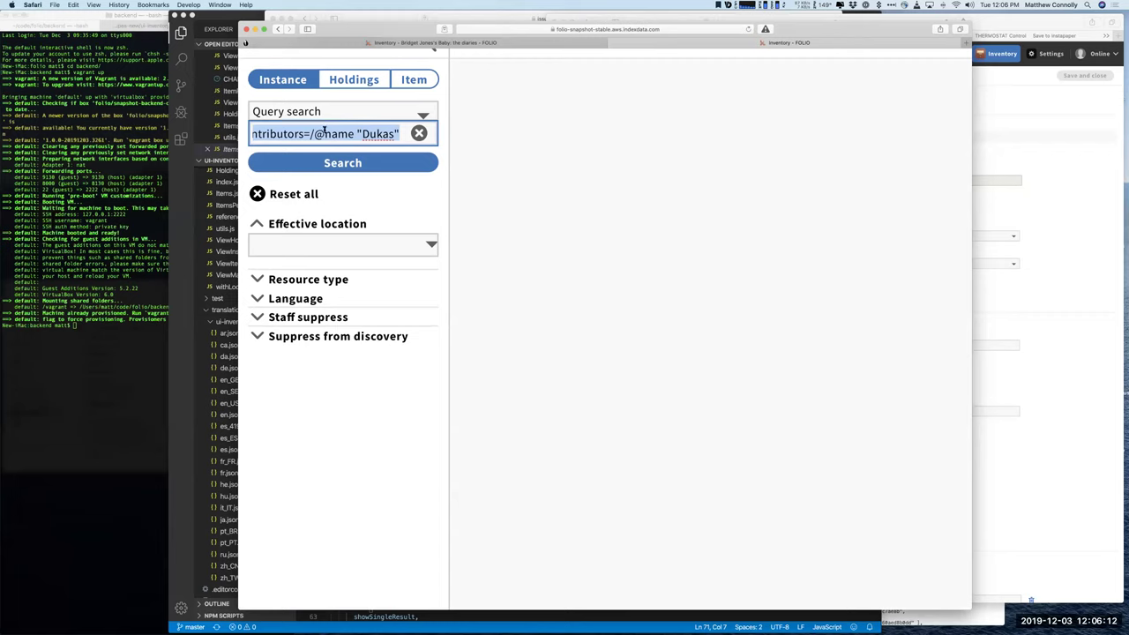
pyautogui.click(309, 133)
pyautogui.moveTo(308, 133); pyautogui.dragTo(254, 134)
pyautogui.doubleClick(289, 134)
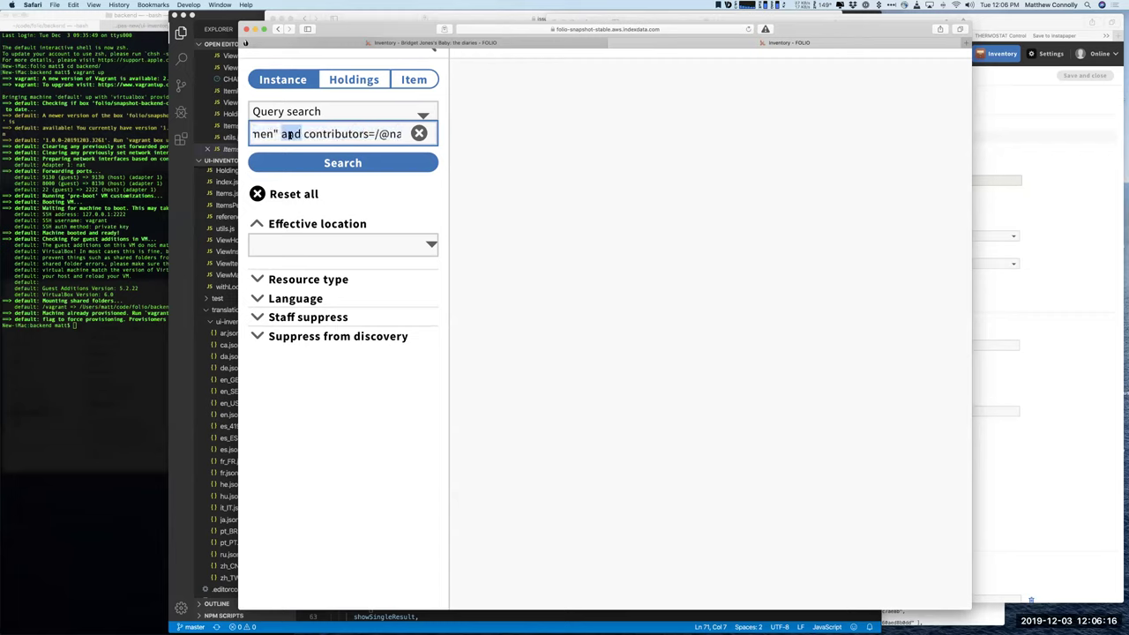
pyautogui.write('or')
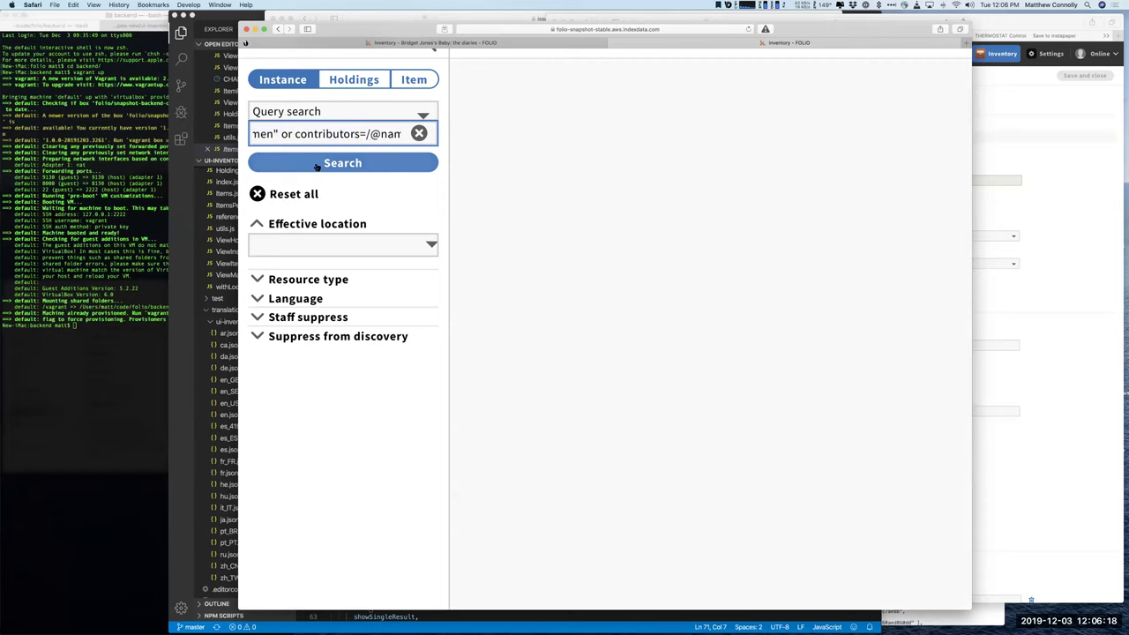
pyautogui.click(317, 168)
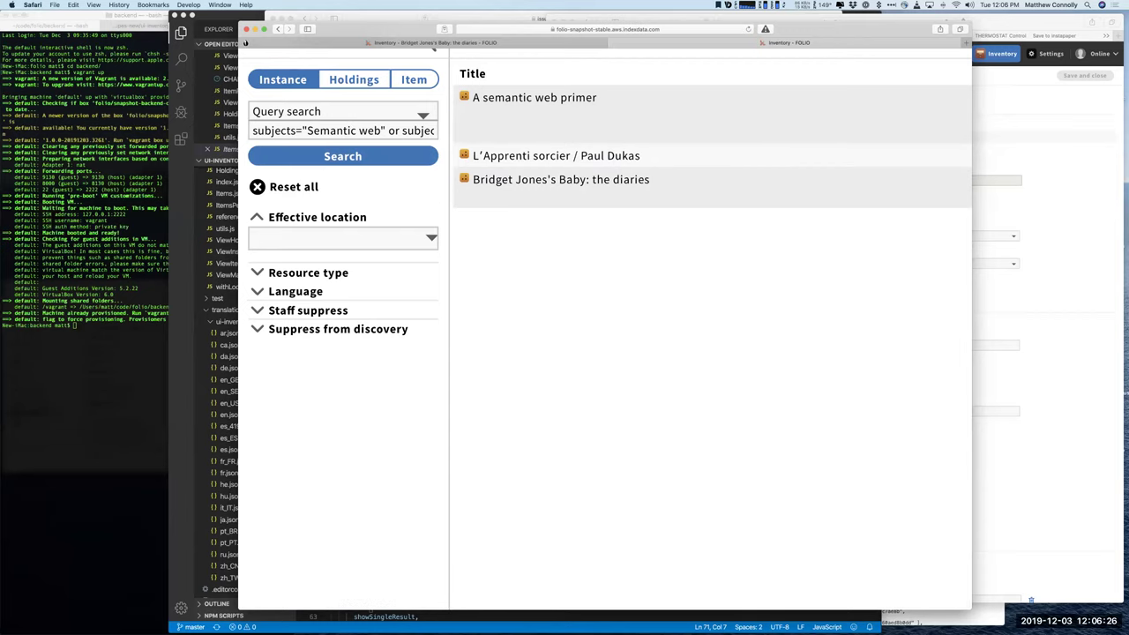
# Replace the whole query with source="folio" and run the search.
pyautogui.tripleClick(278, 135)
pyautogui.write('s')
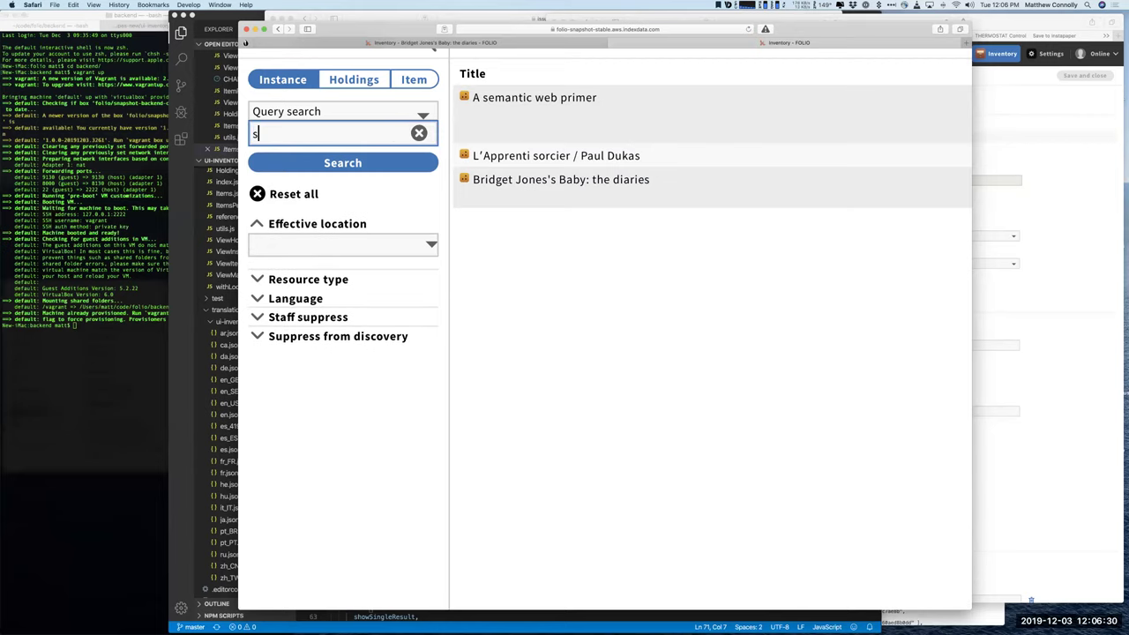
pyautogui.write('ource="folio"')
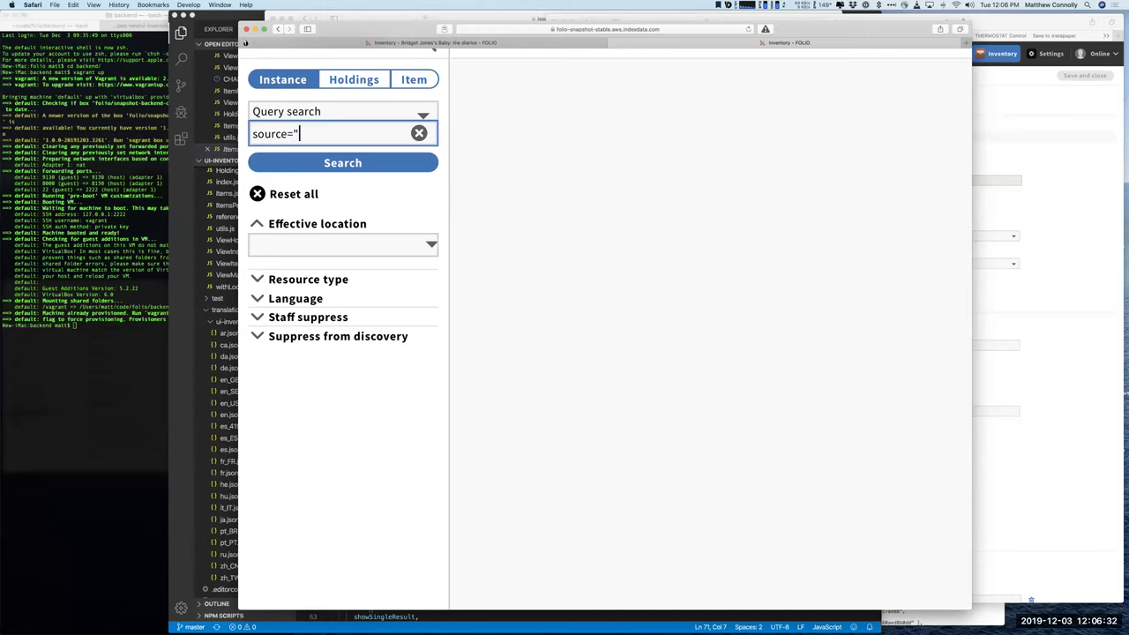
pyautogui.click(263, 159)
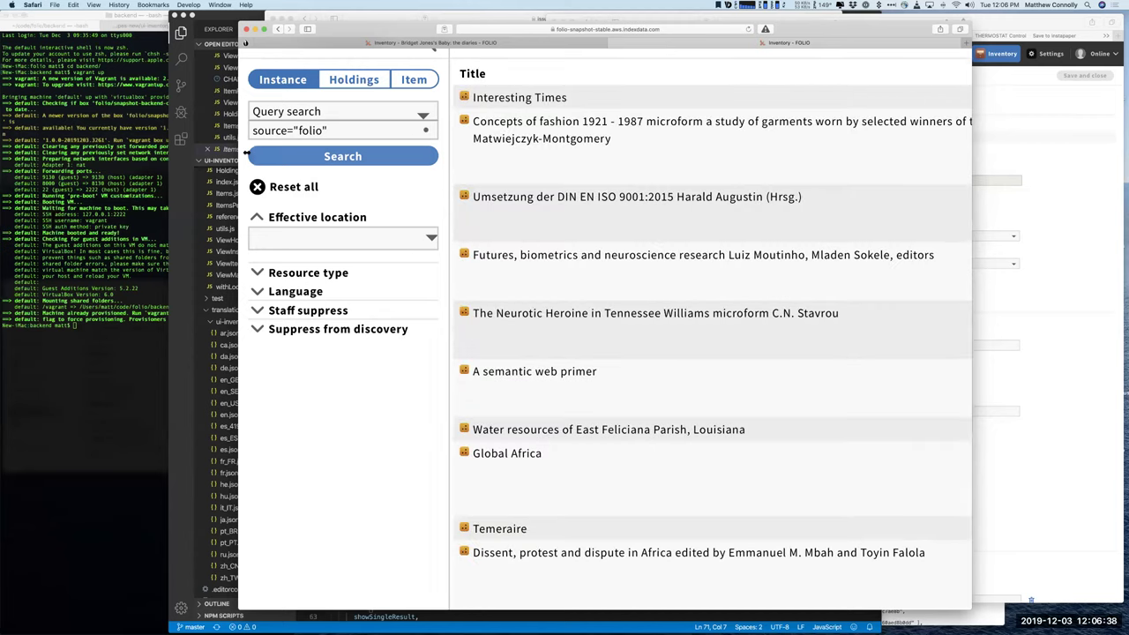
# Add and hrid="in00*" to the source query, run it, and look through the result list.
pyautogui.click(349, 132)
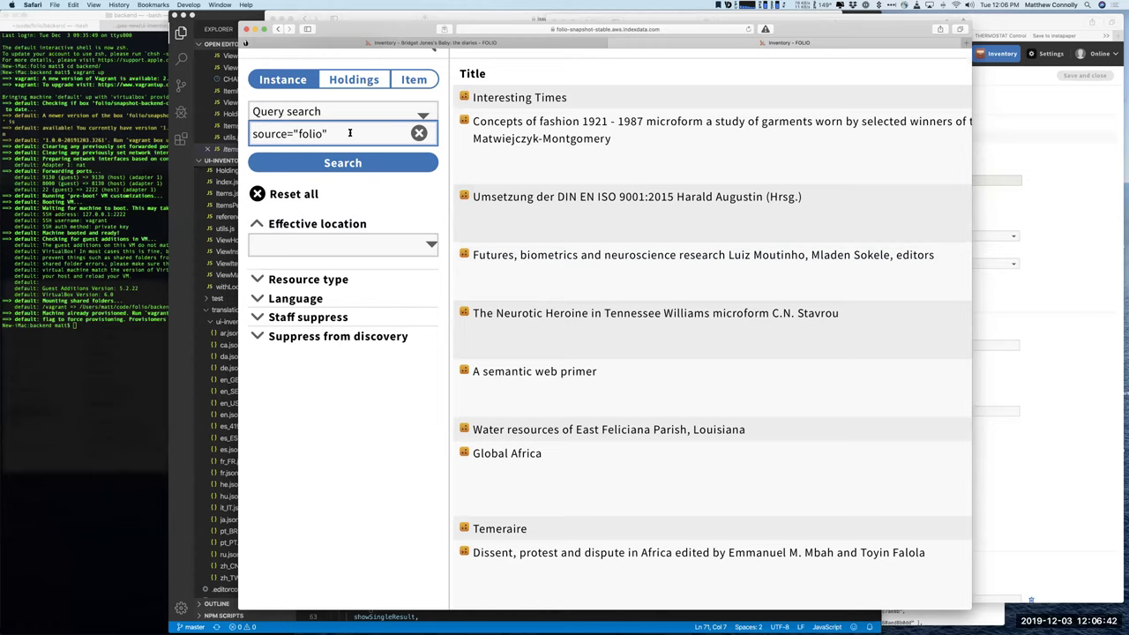
pyautogui.write('and hrid="in00')
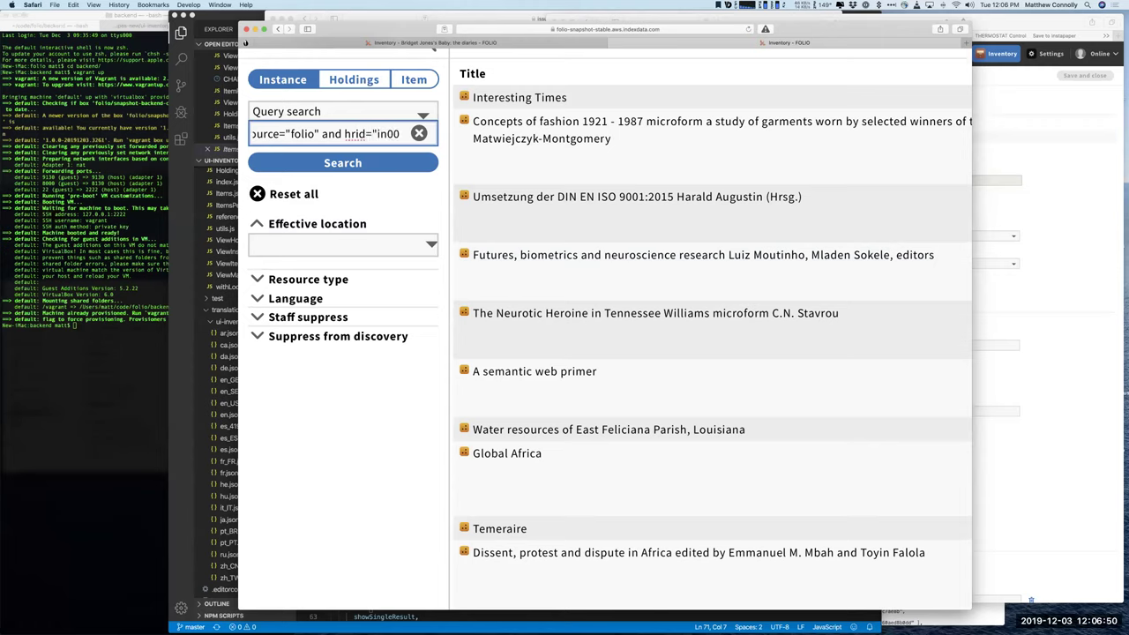
pyautogui.write('*"')
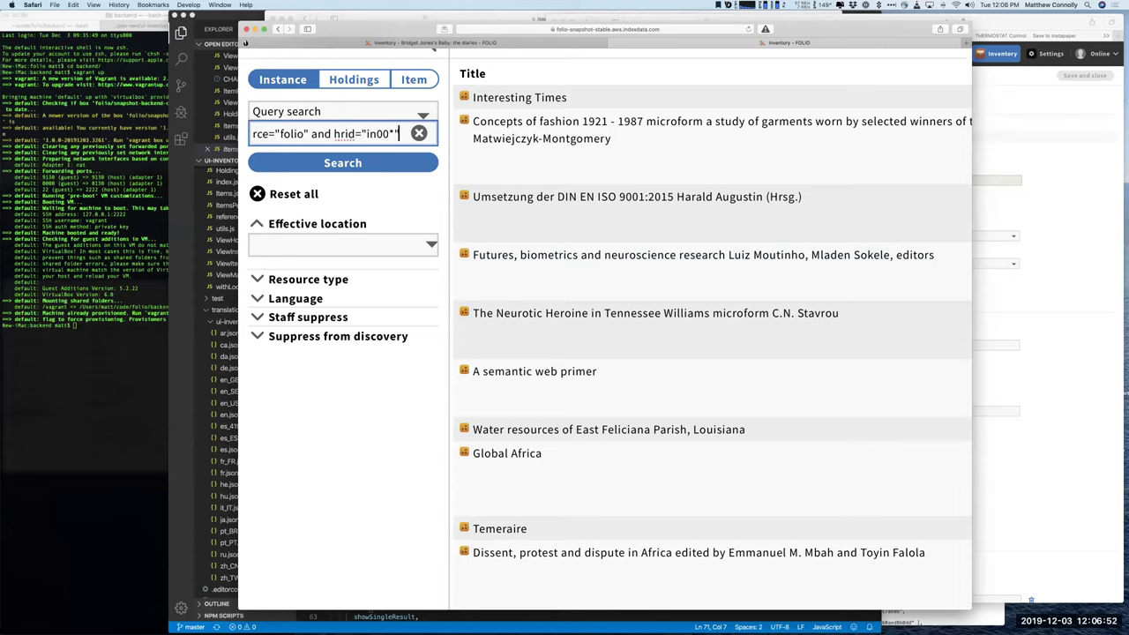
pyautogui.click(360, 163)
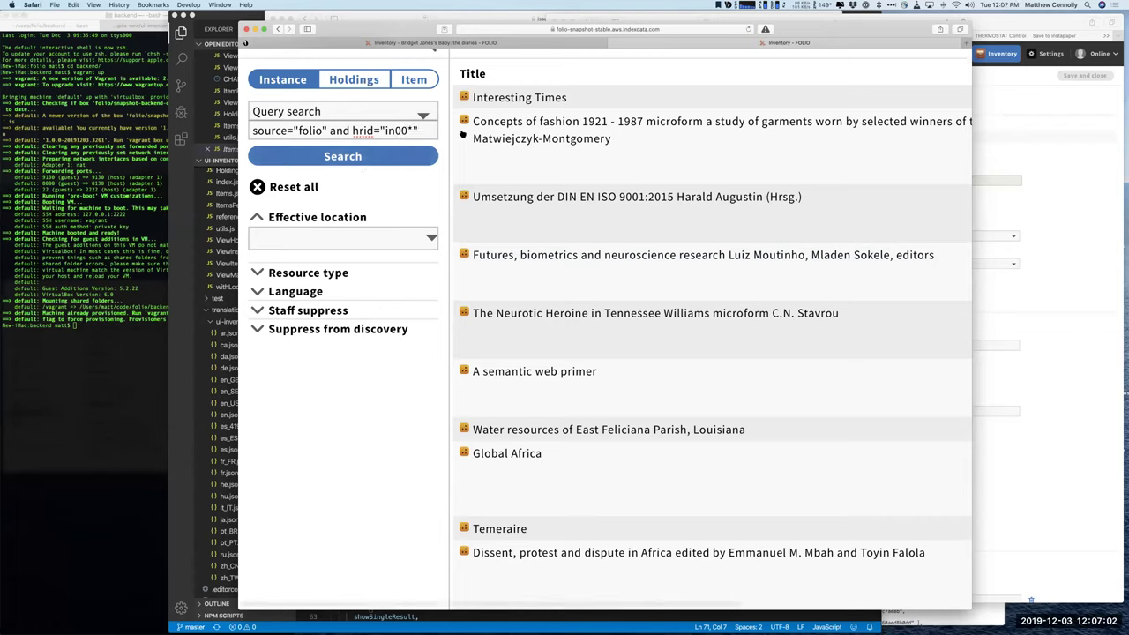
pyautogui.scroll(-10, 532, 201)
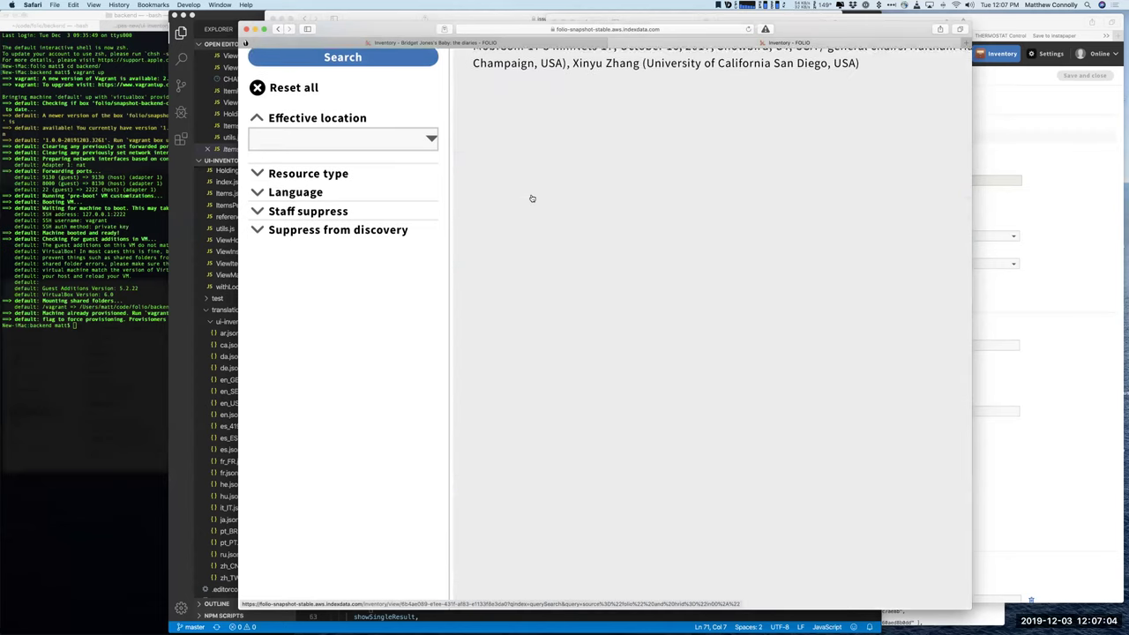
pyautogui.scroll(10, 532, 199)
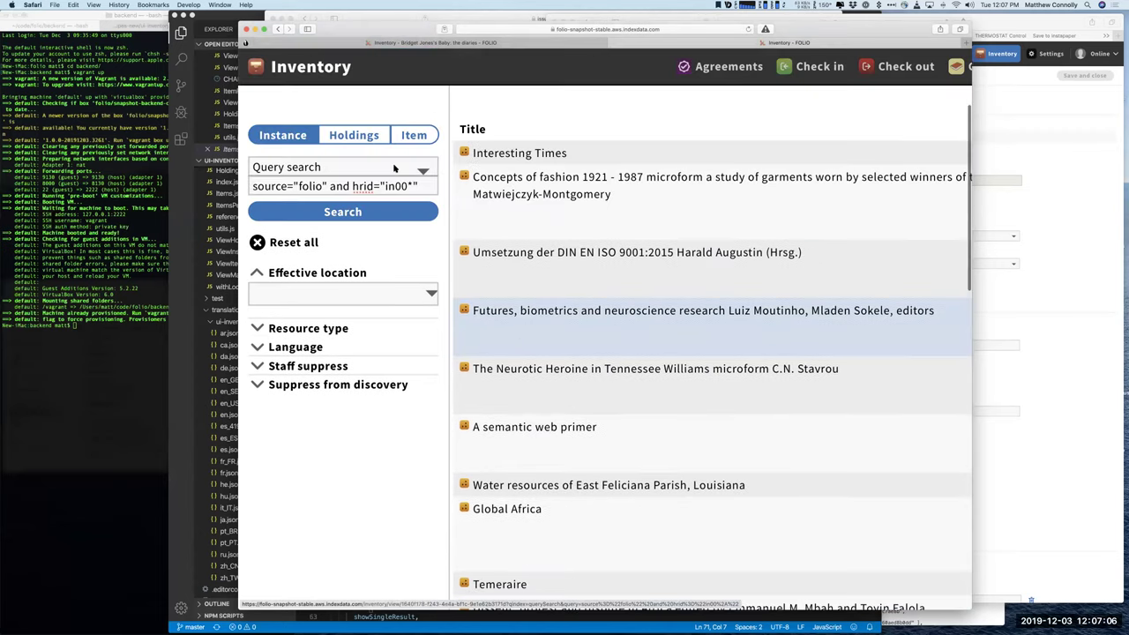
# Narrow the hrid condition to "in0000001*" and run the query again.
pyautogui.click(409, 186)
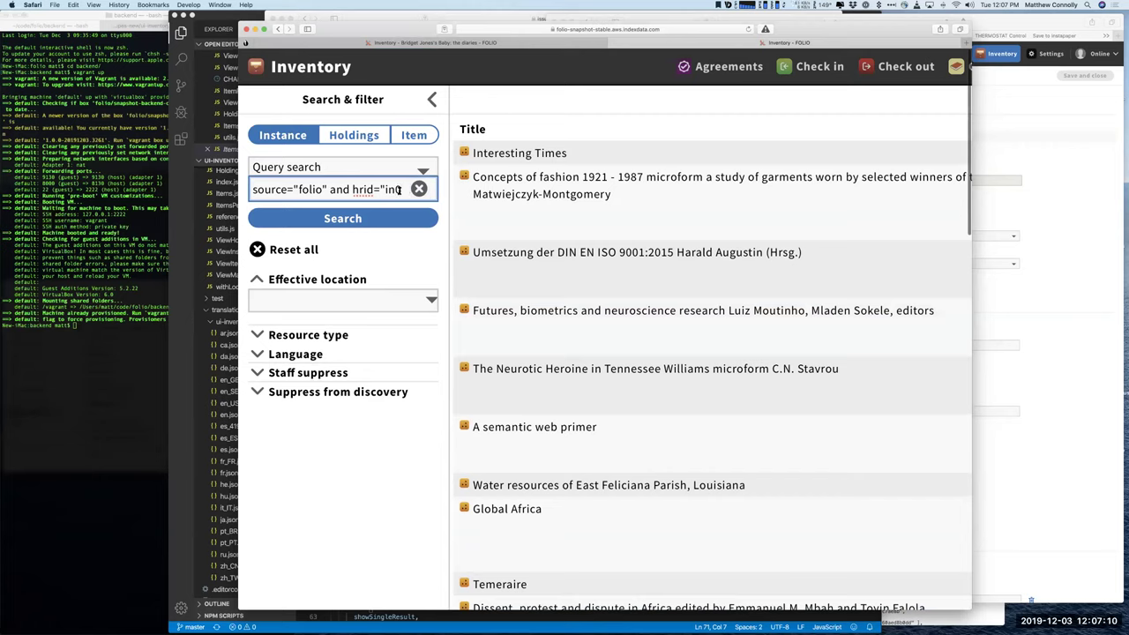
pyautogui.write('00')
pyautogui.write('0')
pyautogui.press('Left')
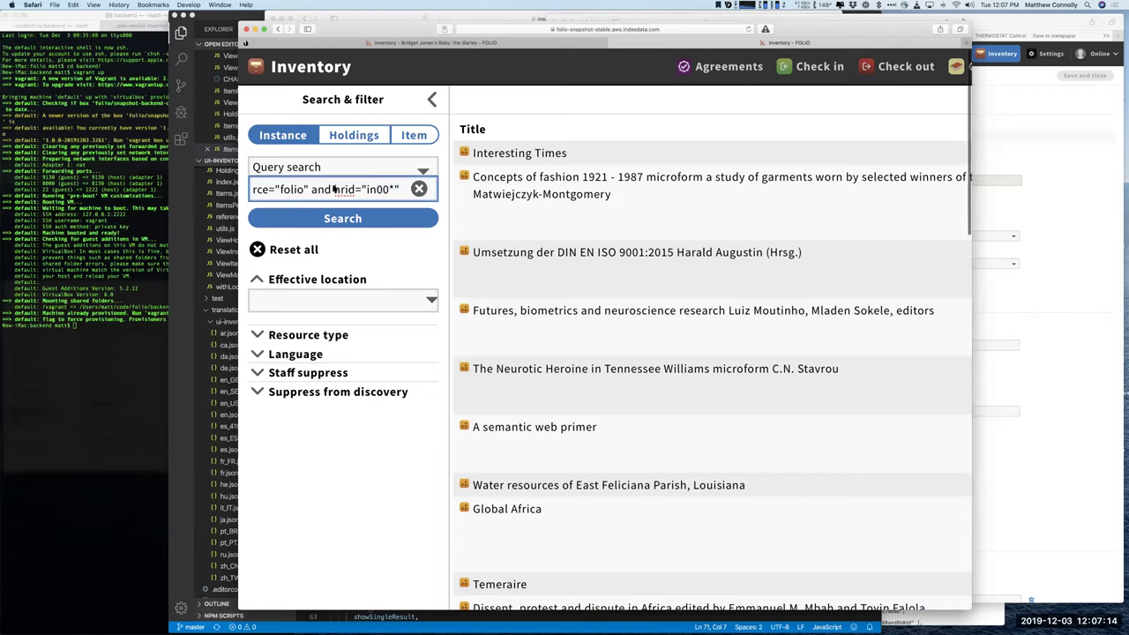
pyautogui.press('cmd+Tab')
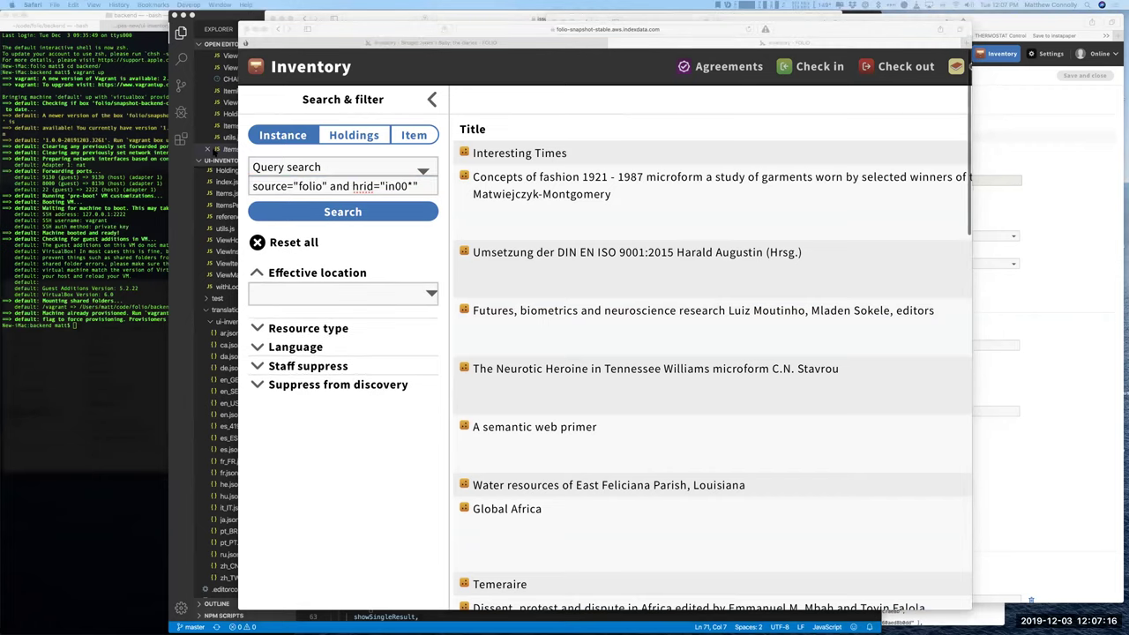
pyautogui.click(392, 189)
pyautogui.doubleClick(392, 188)
pyautogui.write('in0000001')
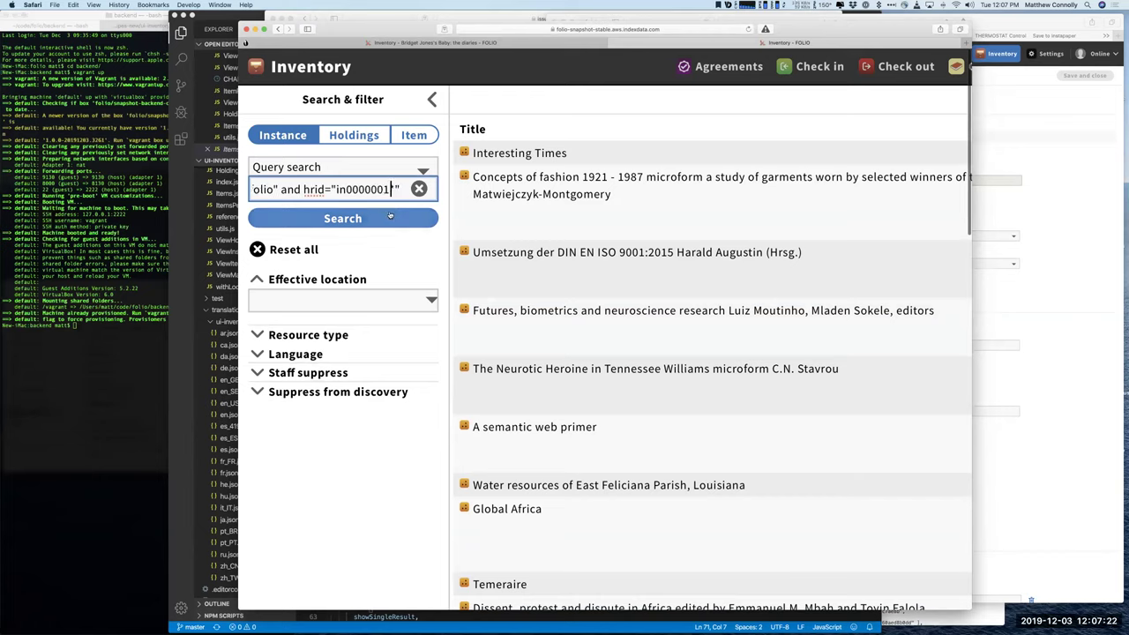
pyautogui.click(389, 216)
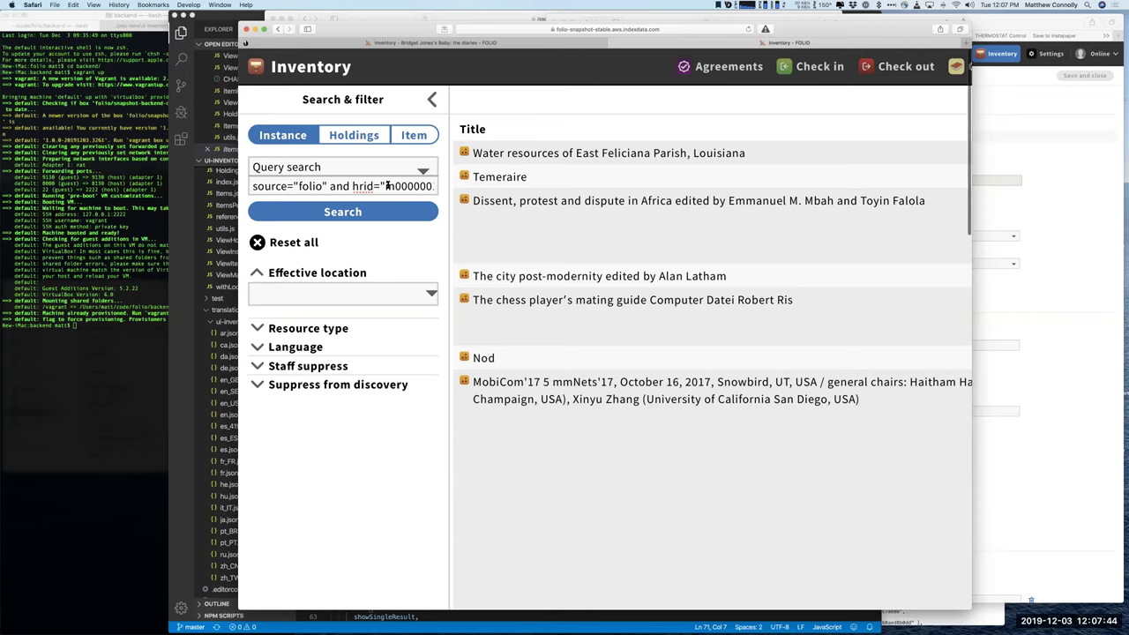
pyautogui.moveTo(695, 43); pyautogui.dragTo(571, 43)
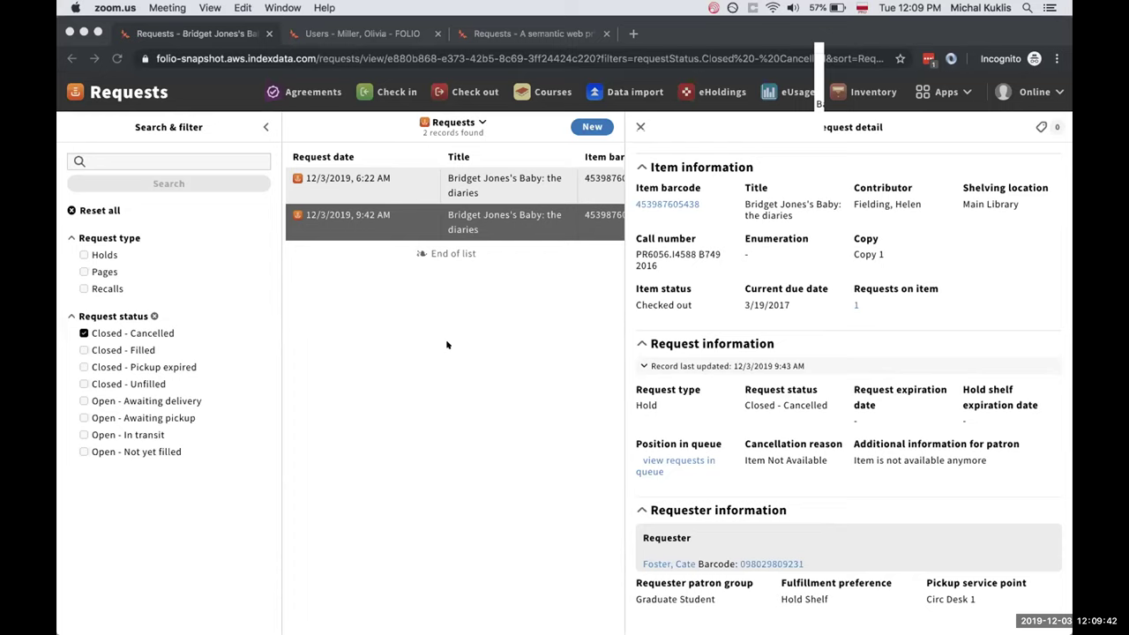
# Switch to the patron's record in Users and open the list of that patron's open requests.
pyautogui.click(393, 346)
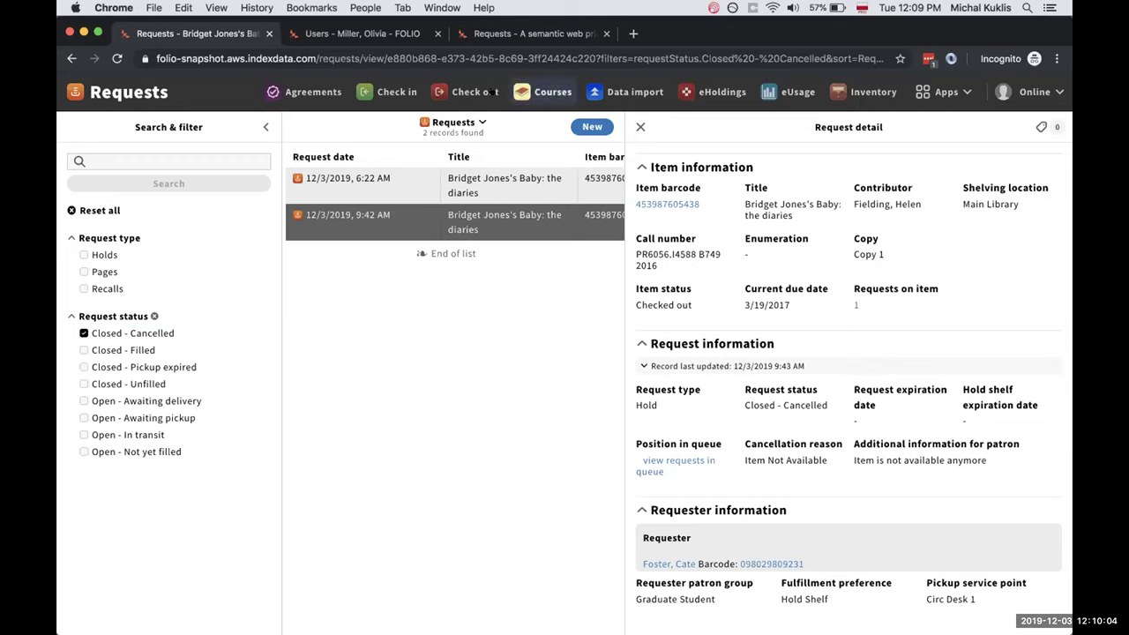
pyautogui.click(379, 31)
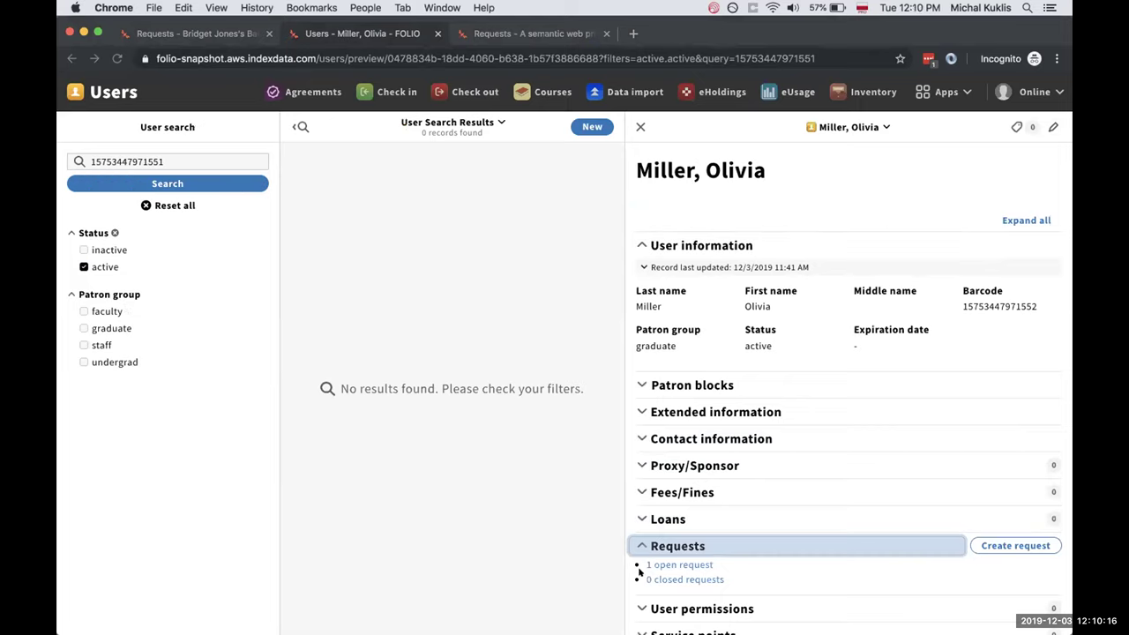
pyautogui.scroll(-2, 772, 518)
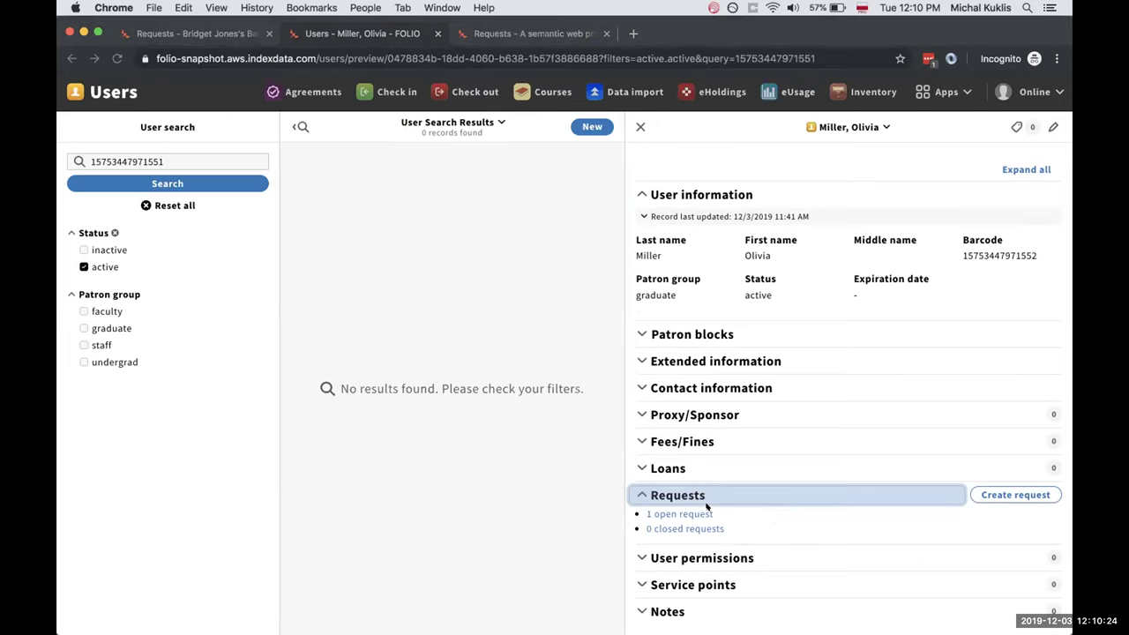
pyautogui.click(743, 496)
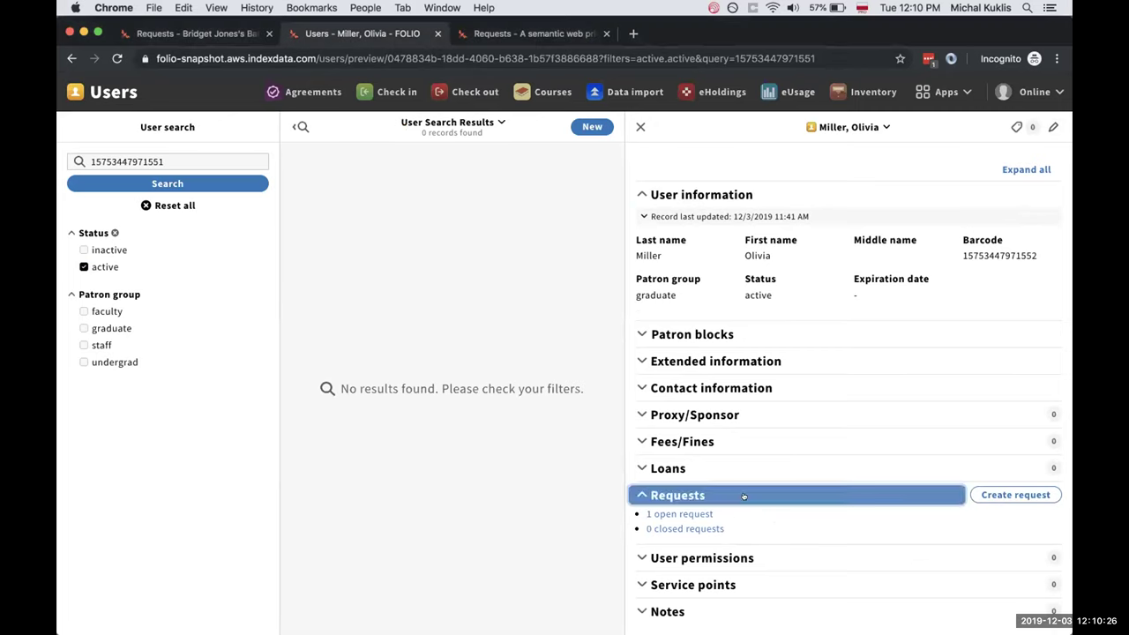
pyautogui.click(712, 527)
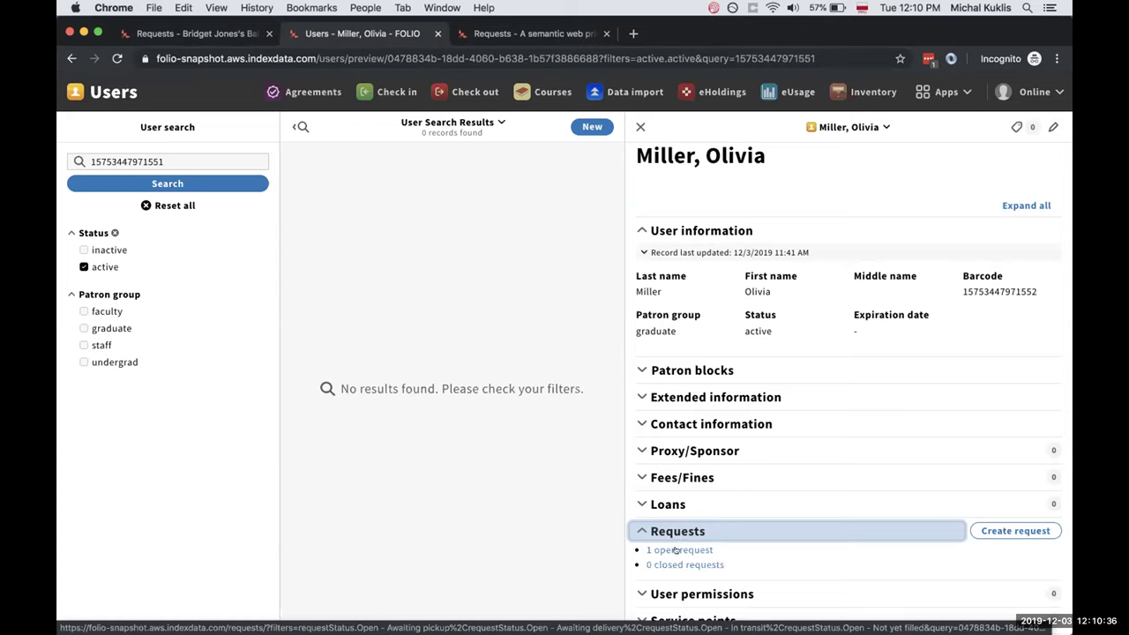
pyautogui.click(695, 552)
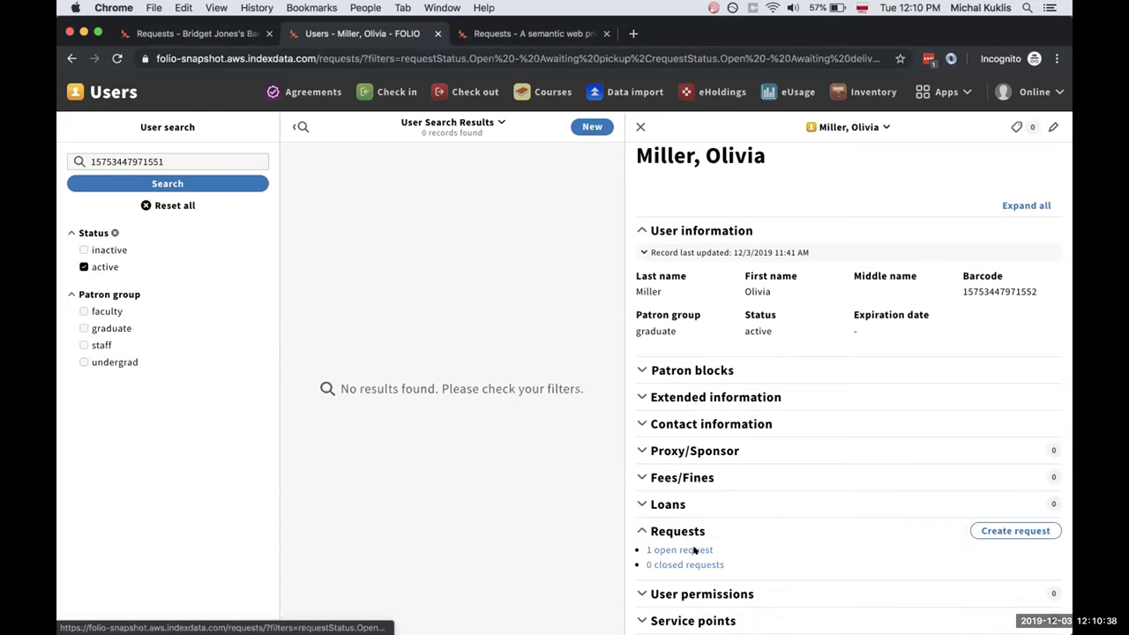
# Examine the address of the open requests list, highlighting the patron's ID passed as the query value.
pyautogui.click(477, 58)
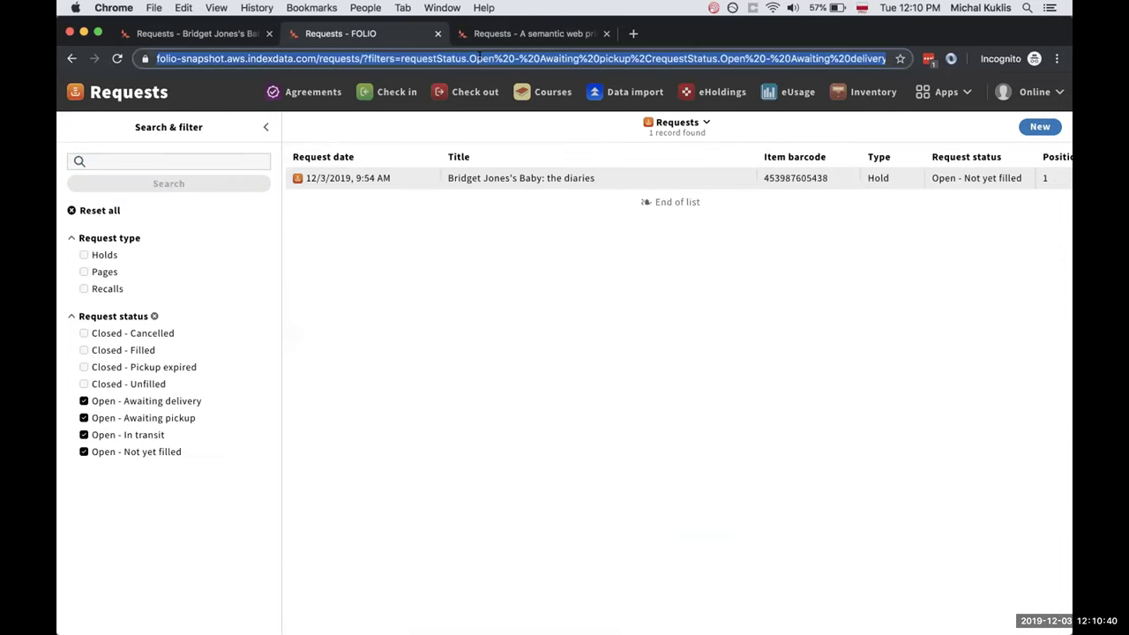
pyautogui.moveTo(466, 54); pyautogui.dragTo(919, 39)
pyautogui.click(785, 55)
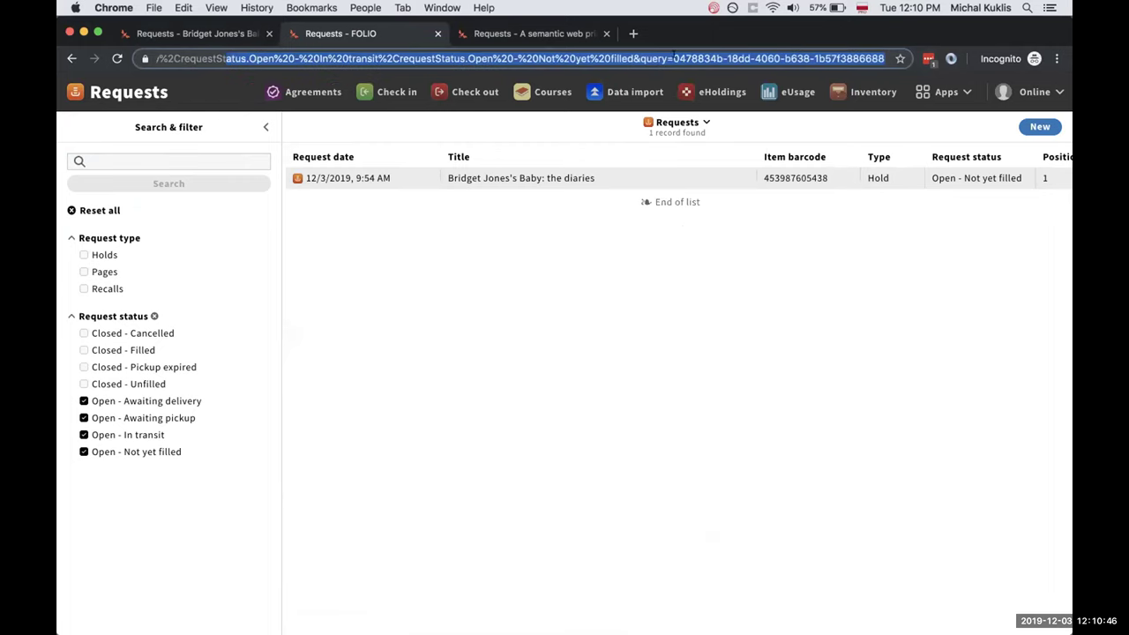
pyautogui.moveTo(673, 58); pyautogui.dragTo(885, 40)
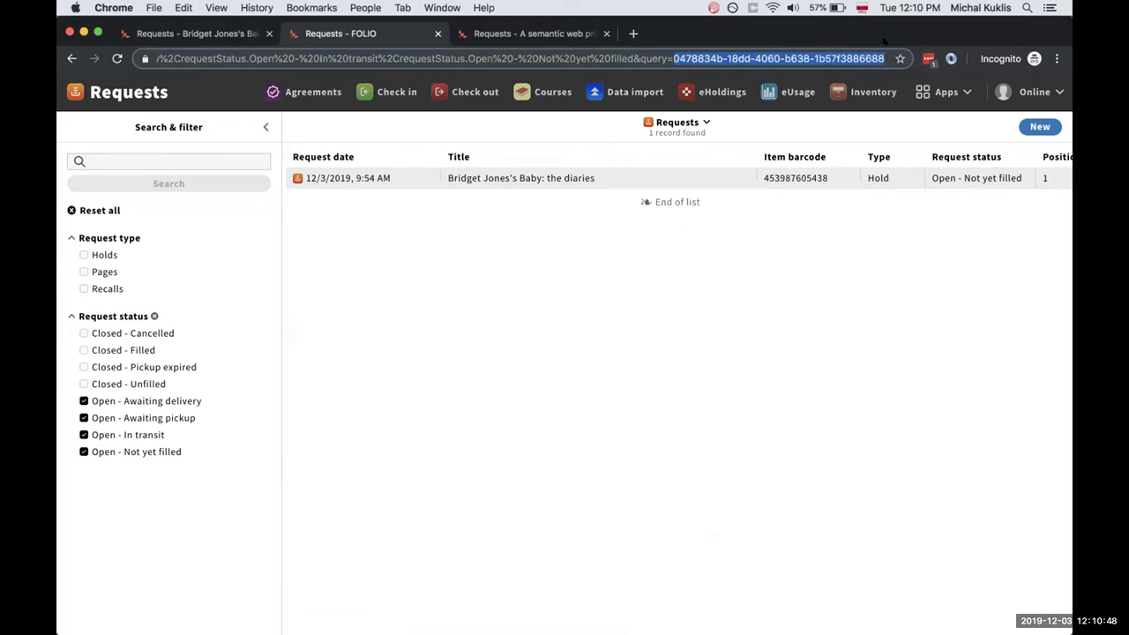
# Return to the patron's record, append one digit to the barcode, save it, and reopen the patron's open requests list.
pyautogui.click(71, 59)
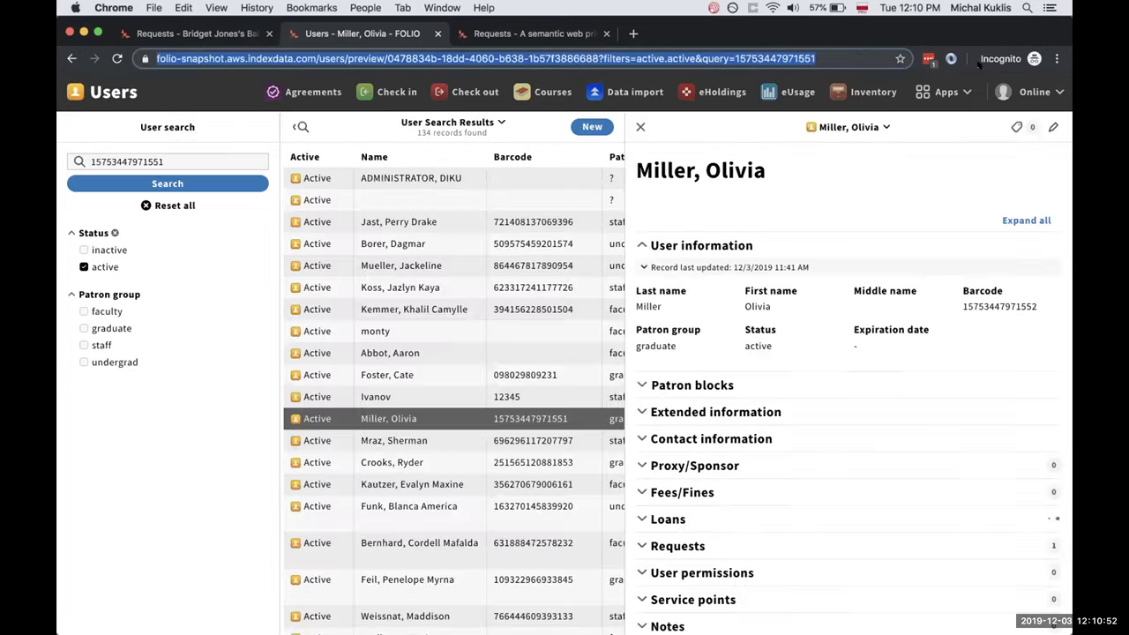
pyautogui.click(1053, 127)
pyautogui.click(781, 306)
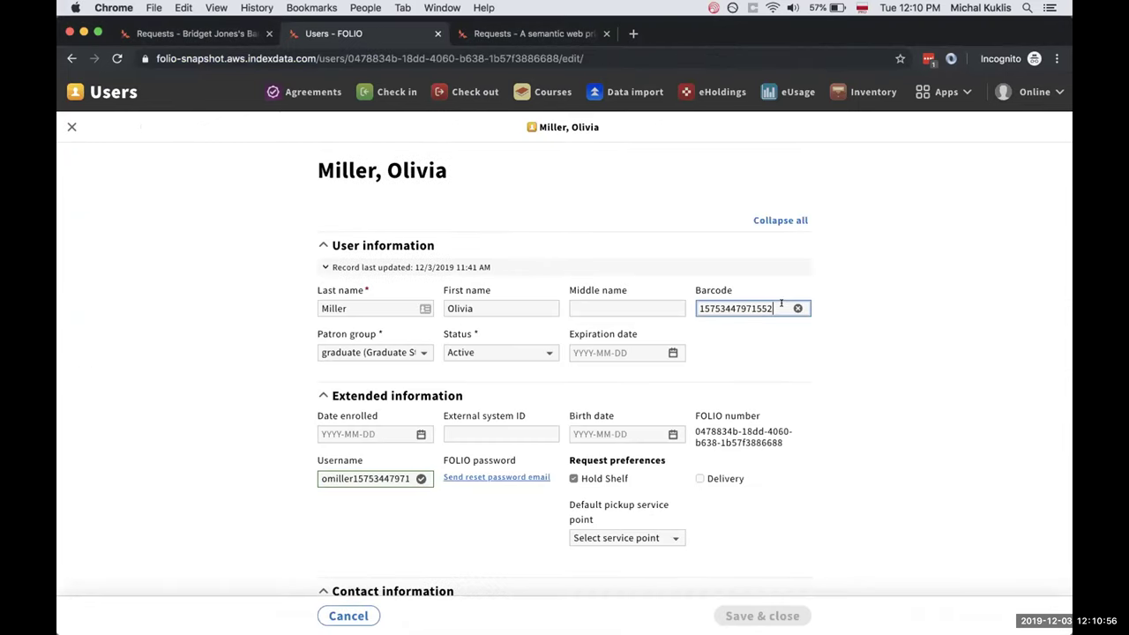
pyautogui.scroll(-5, 764, 378)
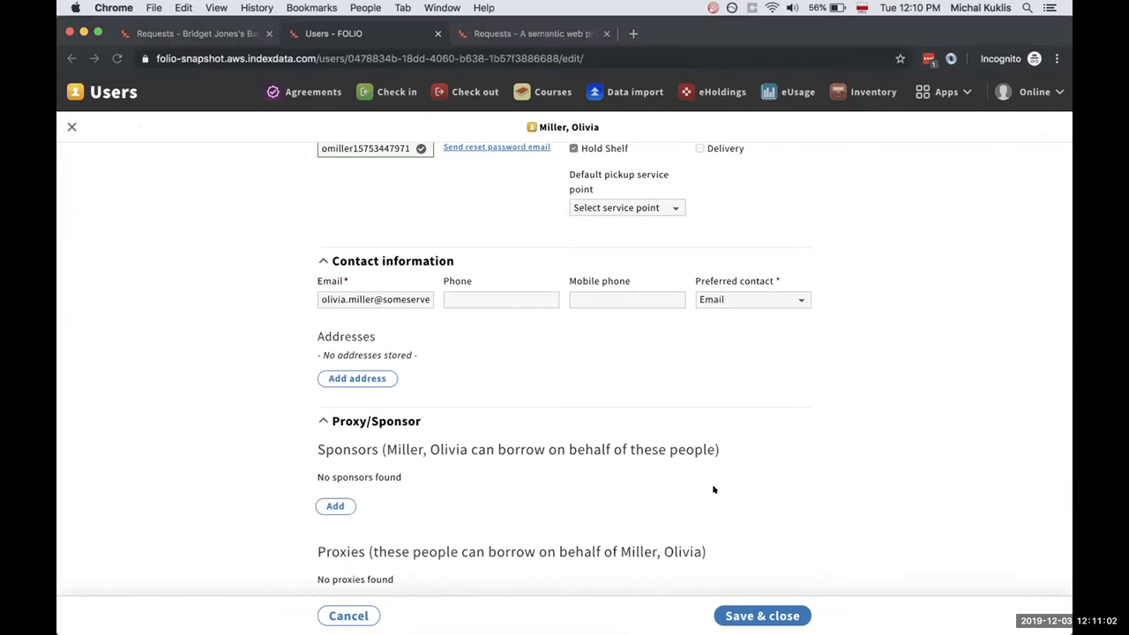
pyautogui.click(756, 616)
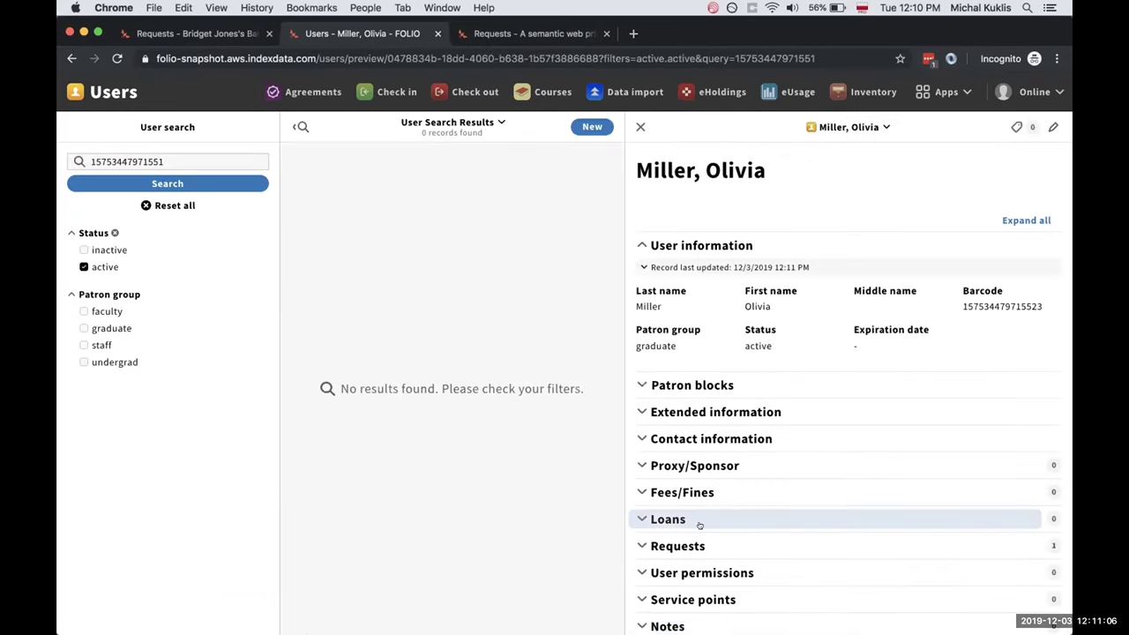
pyautogui.click(716, 540)
pyautogui.click(684, 565)
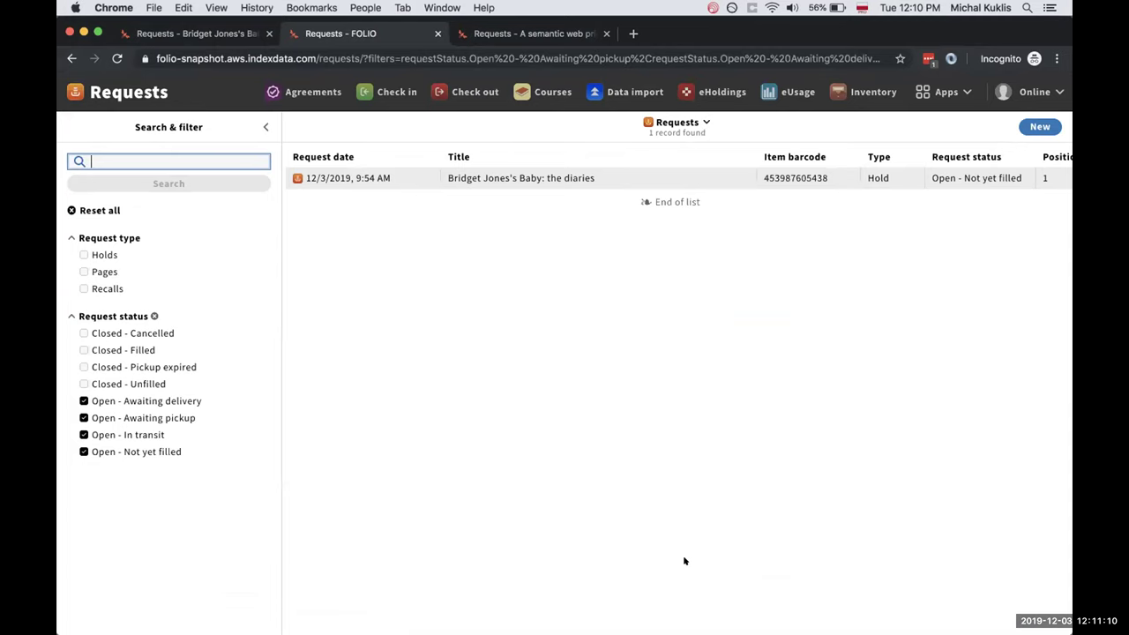
# In the request queue of "A semantic web primer", reorder the holds: faculty member at position 2, graduate student at 3, staff member at 4.
pyautogui.click(545, 32)
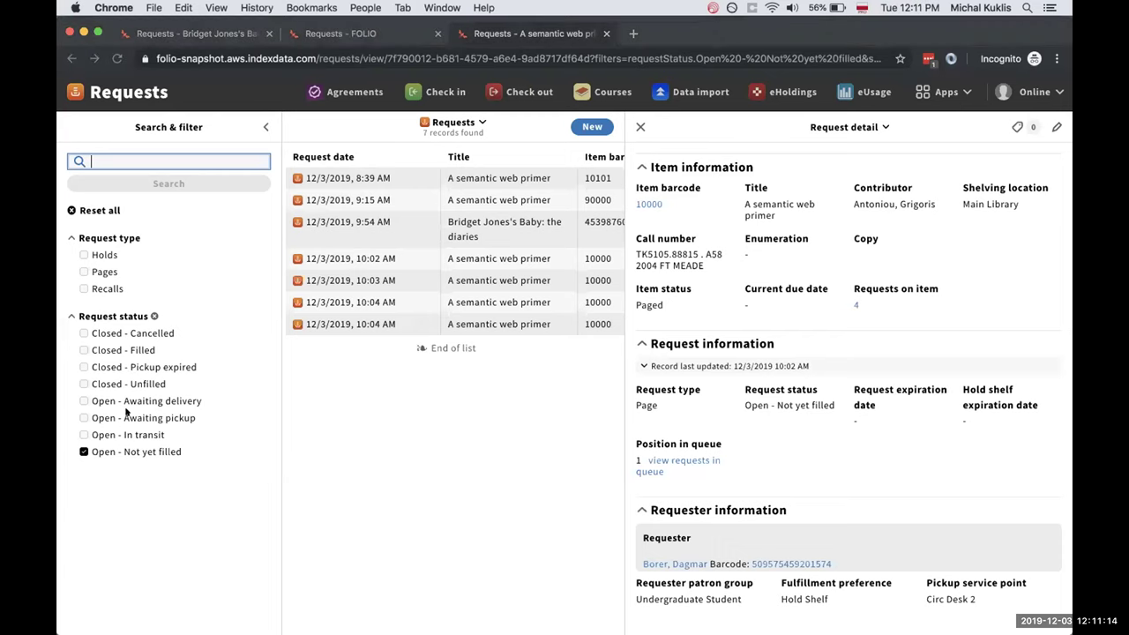
pyautogui.click(844, 127)
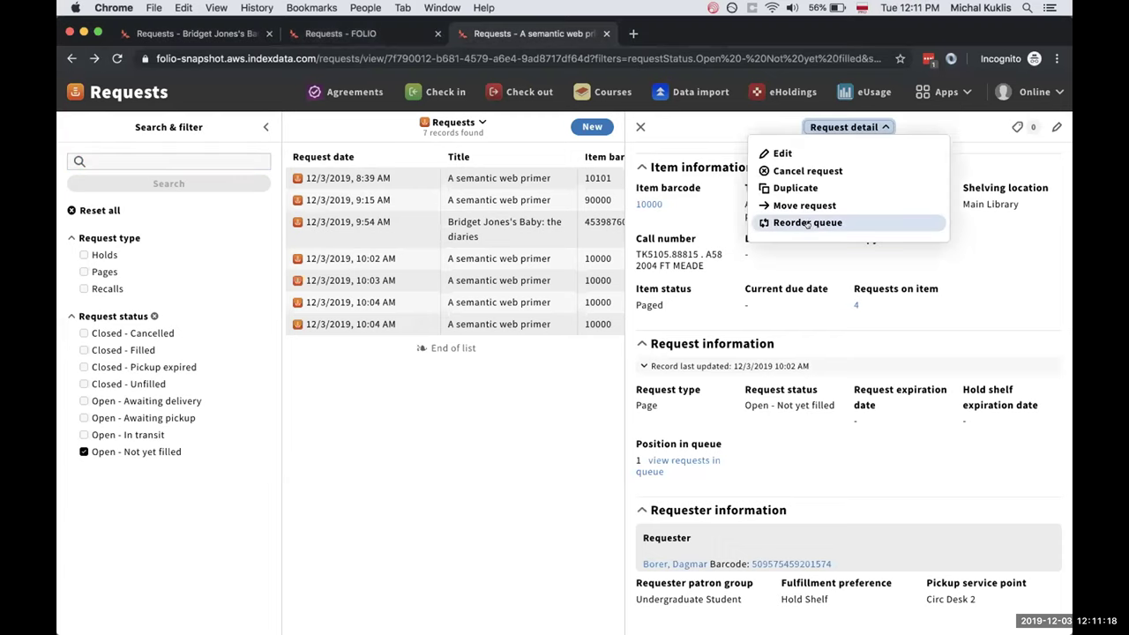
pyautogui.click(808, 223)
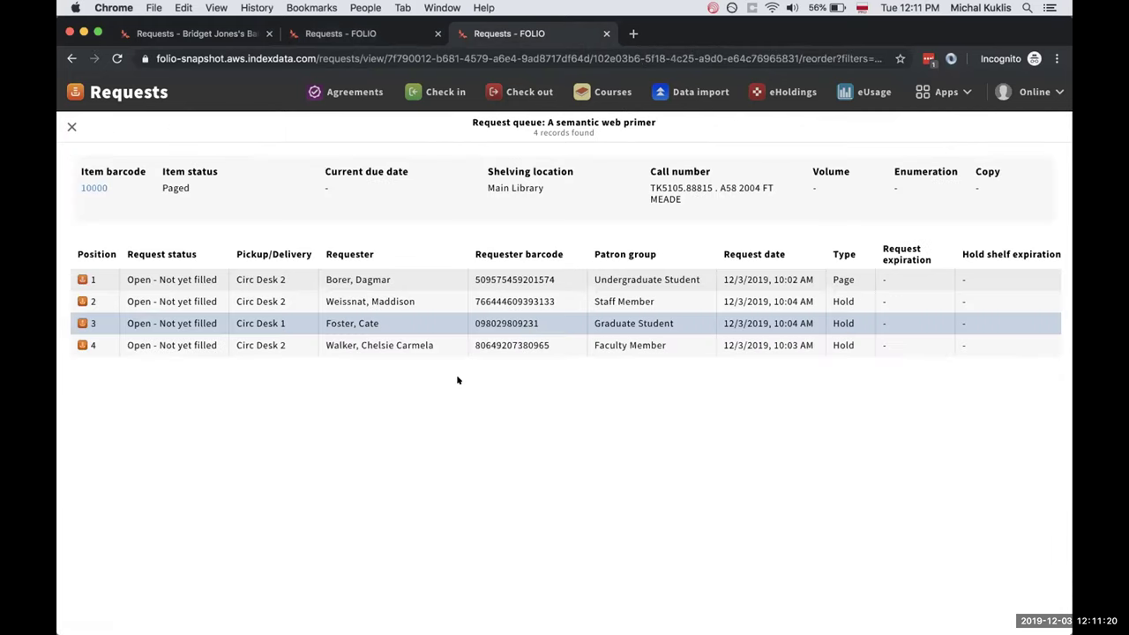
pyautogui.moveTo(452, 346); pyautogui.dragTo(463, 303)
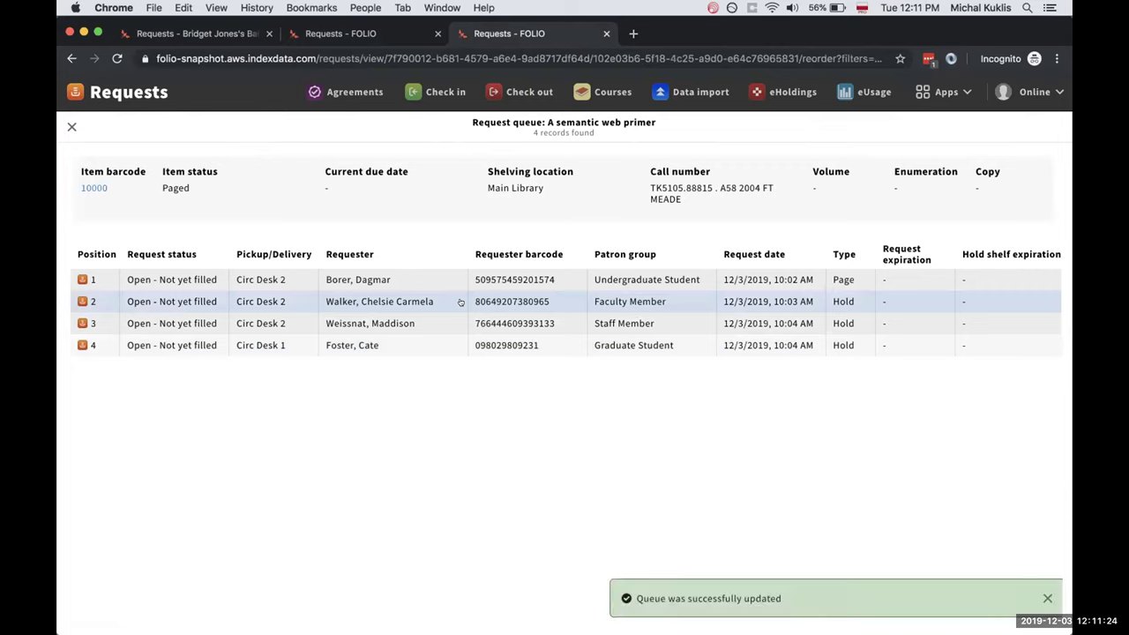
pyautogui.moveTo(450, 345); pyautogui.dragTo(447, 302)
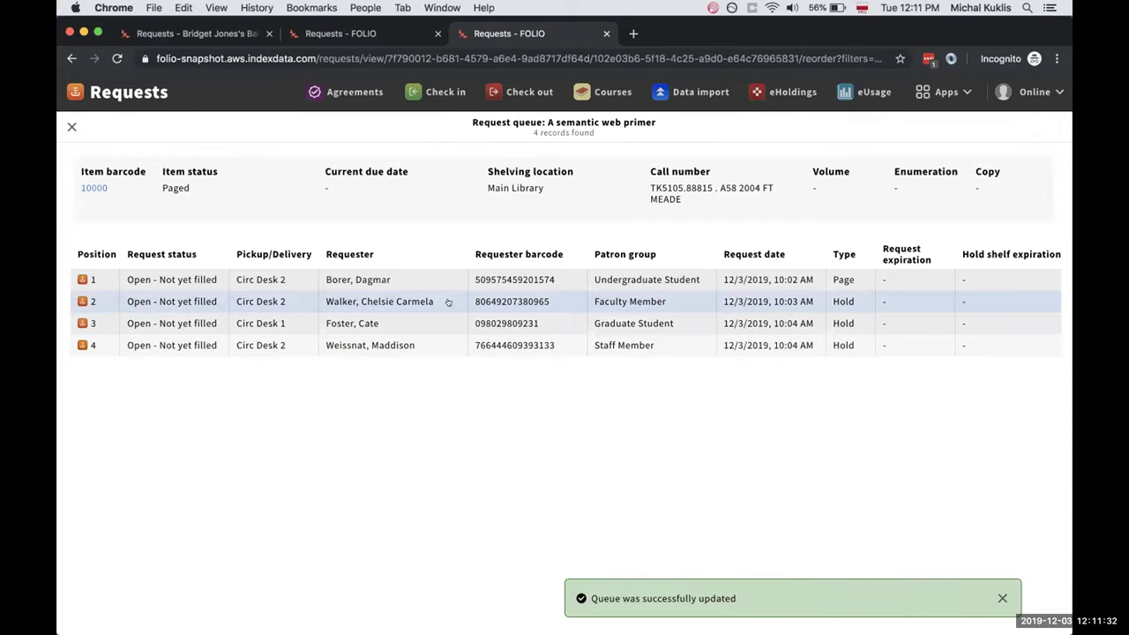